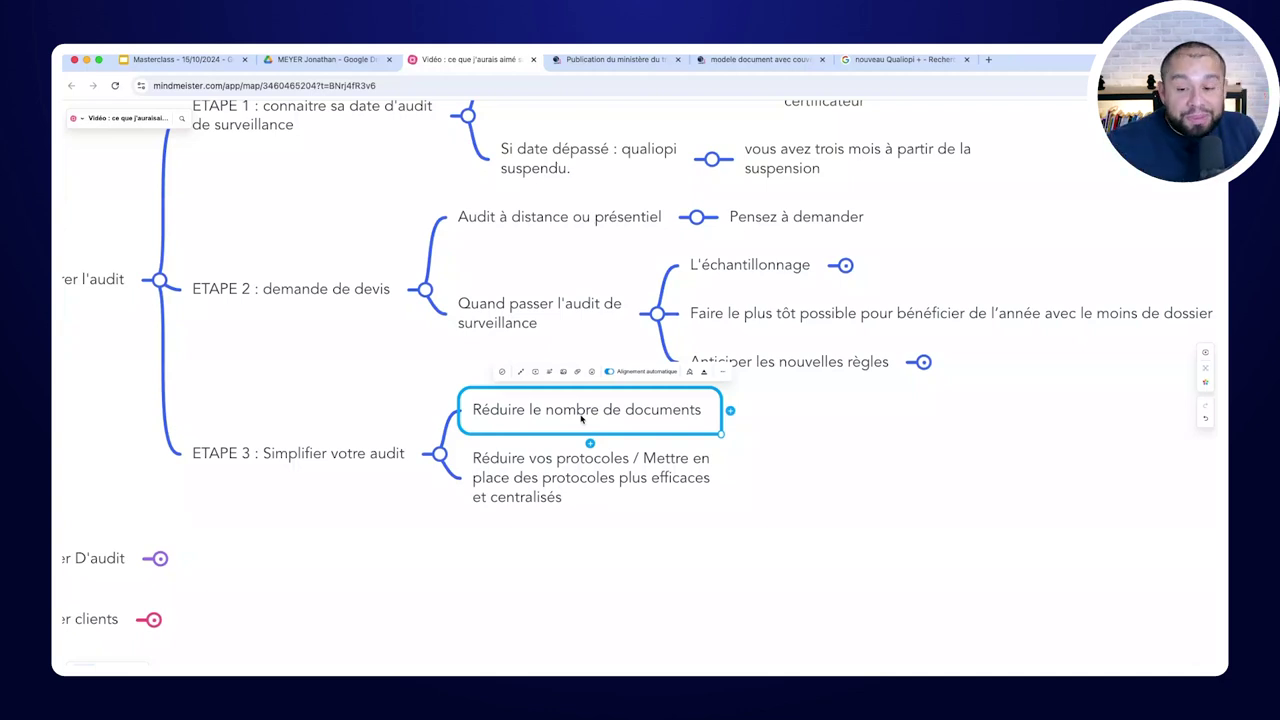
# Add a subtopic reading "10 documents obligatiore" under "Réduire le nombre de documents" in the ETAPE 3 branch
pyautogui.click(731, 410)
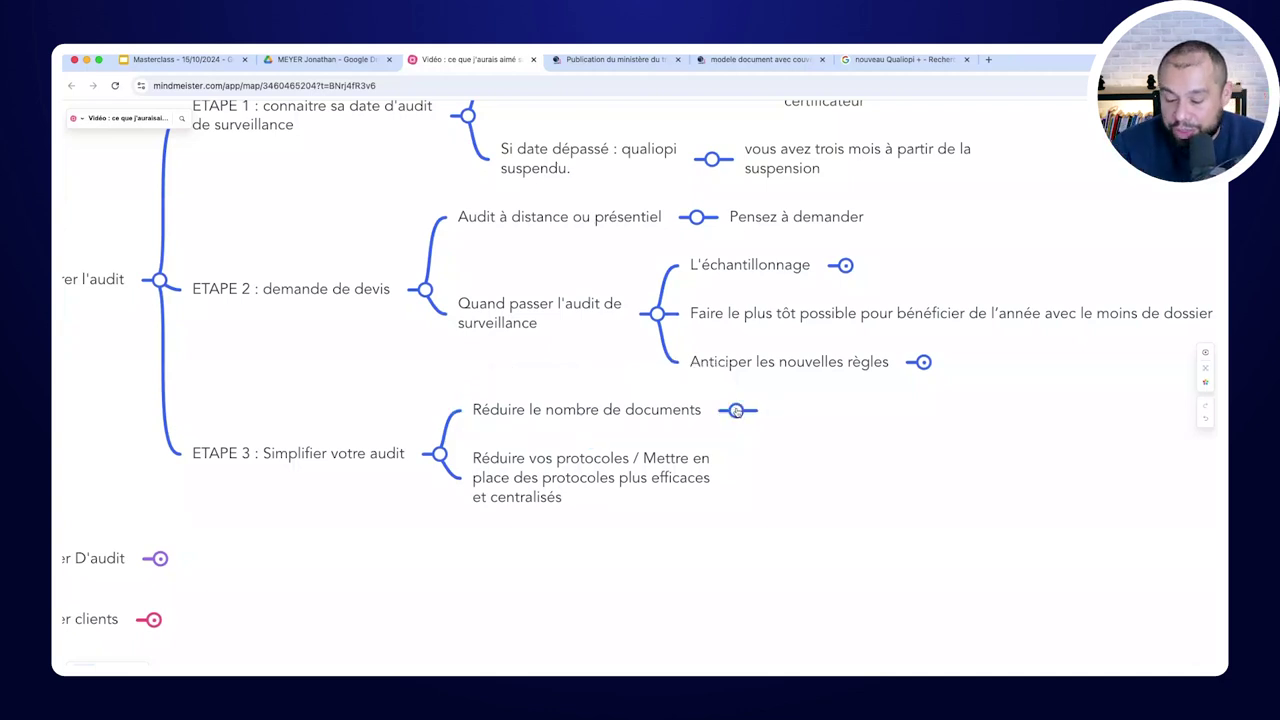
pyautogui.write('10 docuemtn')
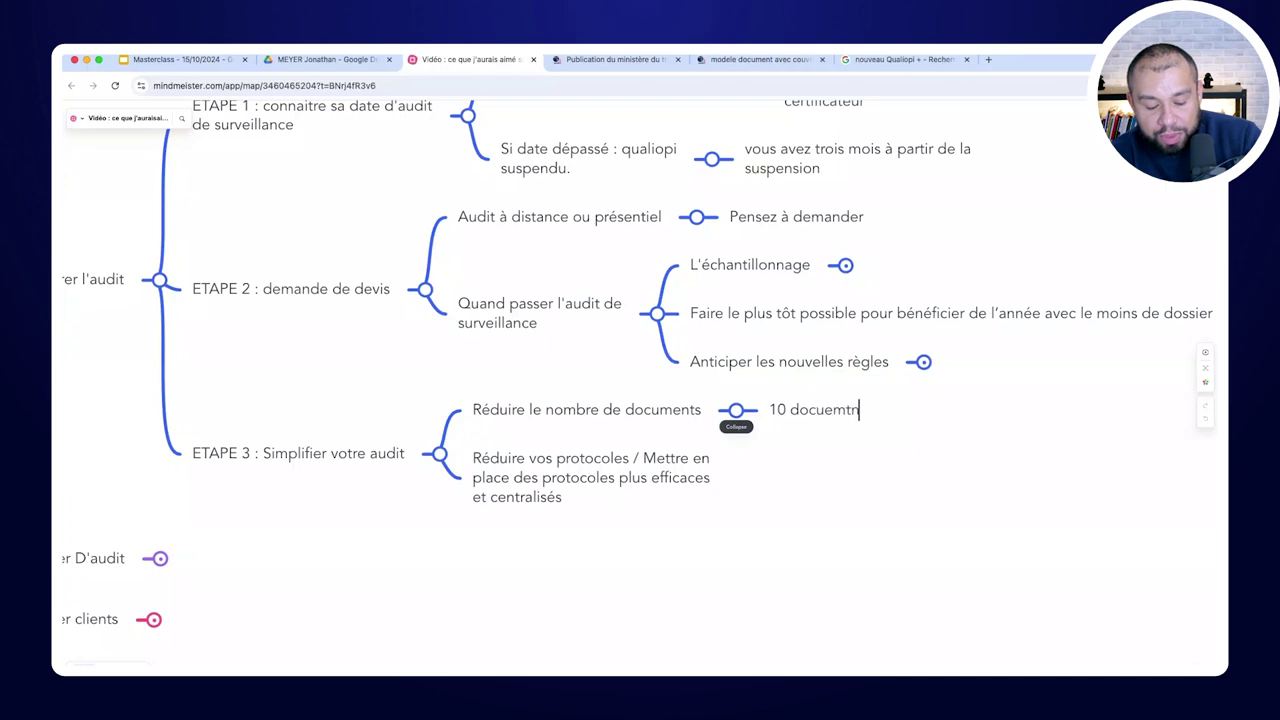
pyautogui.write('s obligatiore')
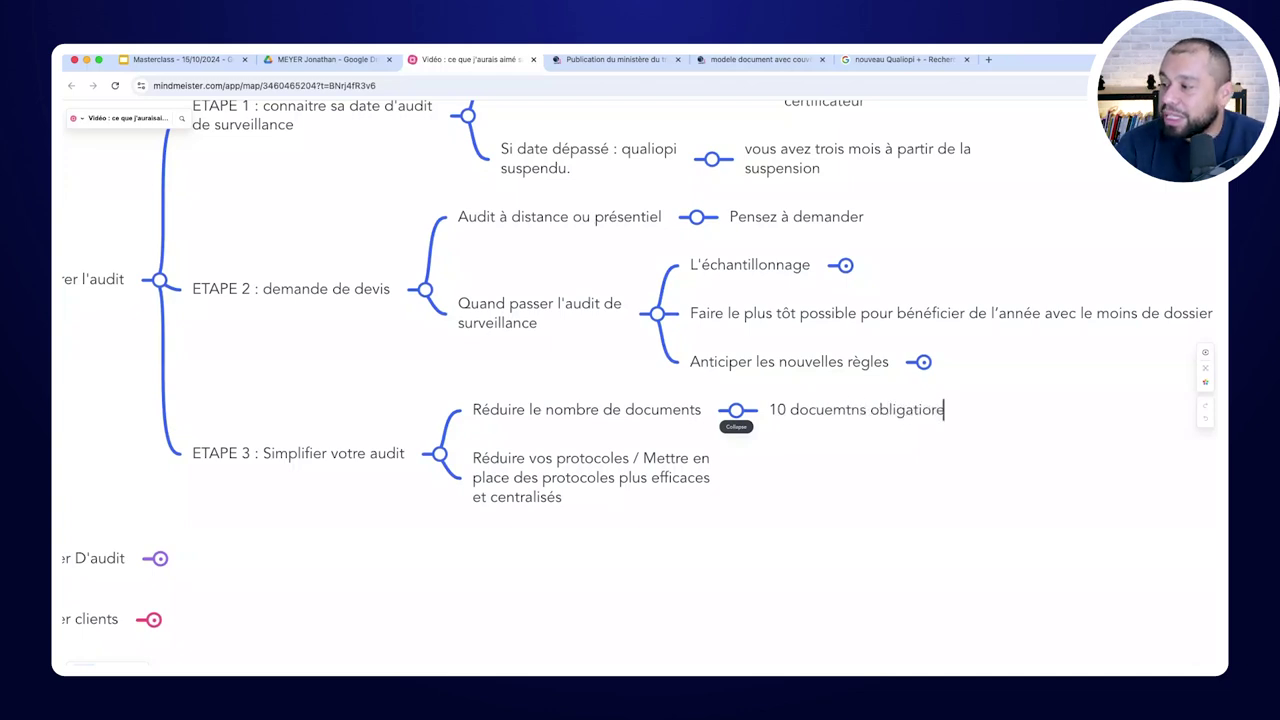
pyautogui.press('Return')
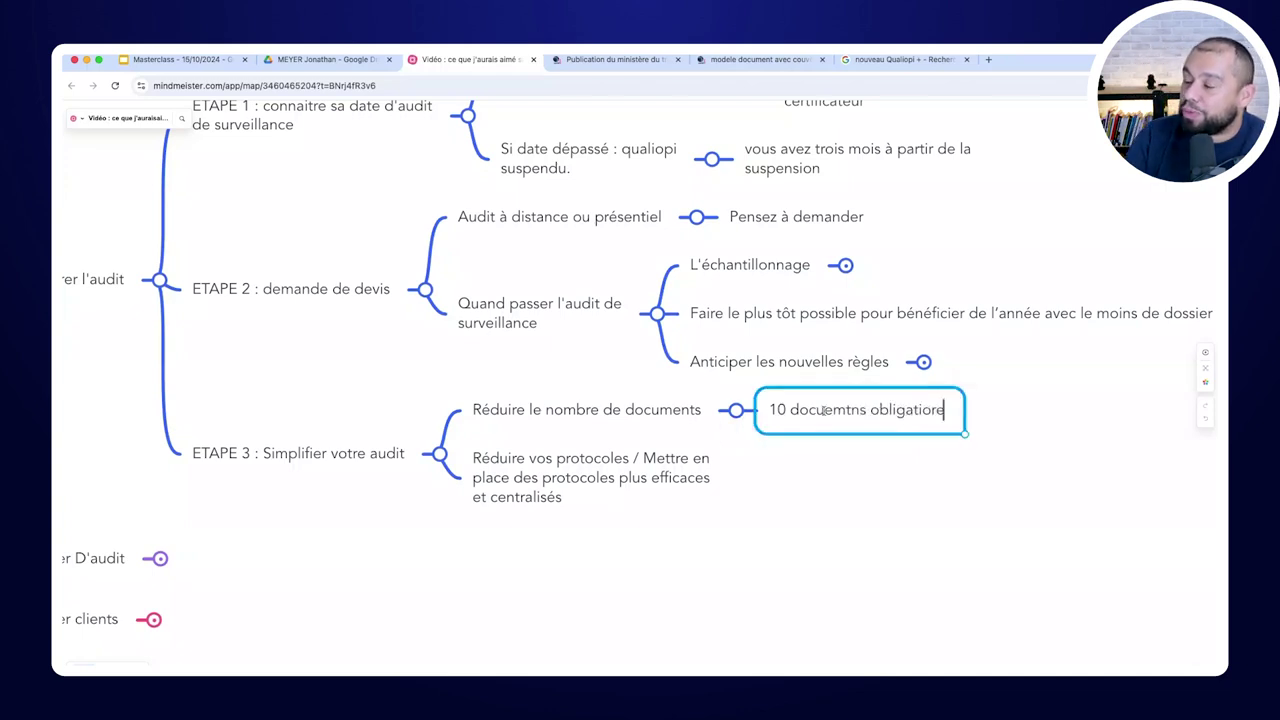
pyautogui.doubleClick(824, 410)
pyautogui.write('documents')
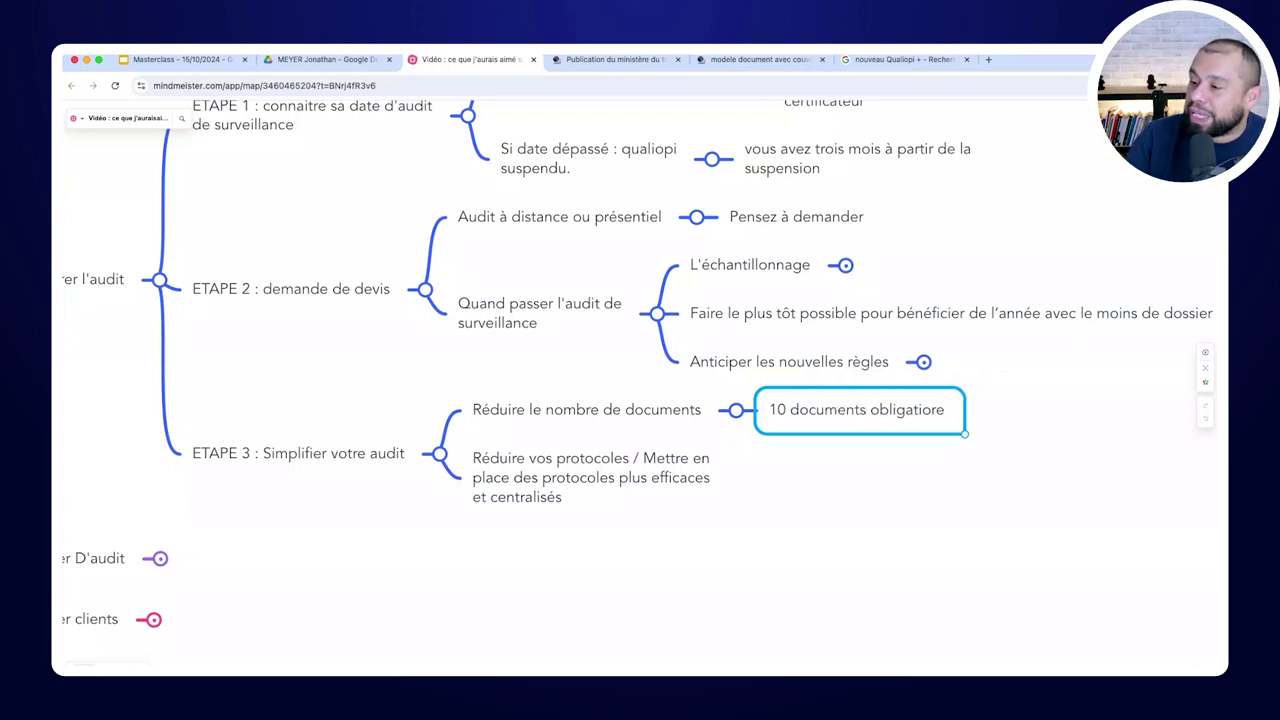
# Switch to Google Drive and browse from Qualiopi through Crit1 - ok and Ind01 to the Documents secondaires folder
pyautogui.click(670, 483)
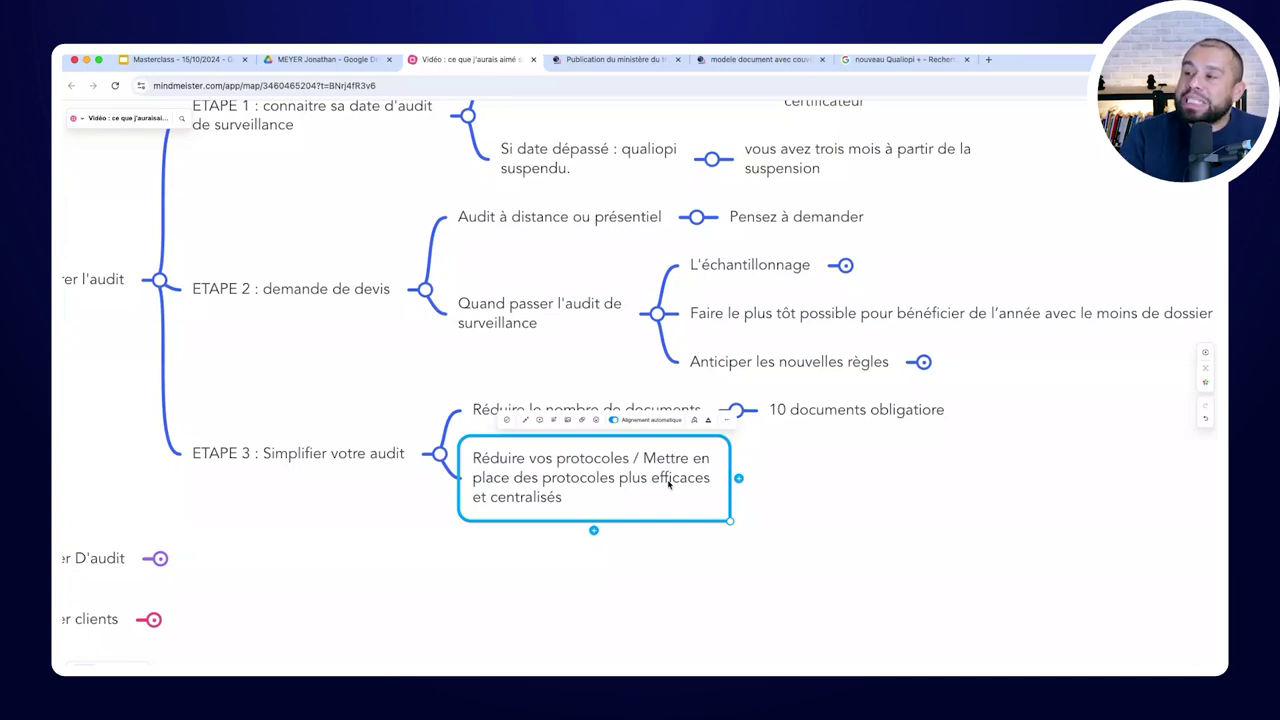
pyautogui.click(285, 60)
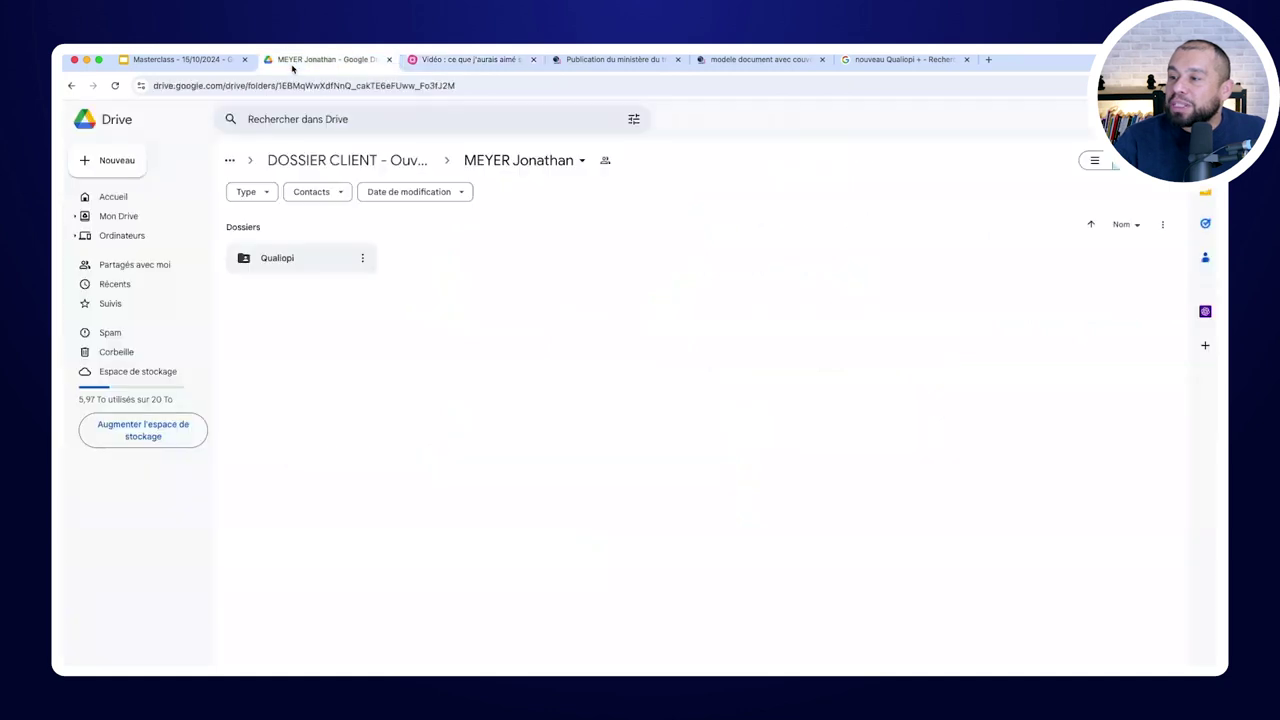
pyautogui.click(292, 262)
pyautogui.doubleClick(292, 262)
pyautogui.doubleClick(313, 267)
pyautogui.doubleClick(313, 263)
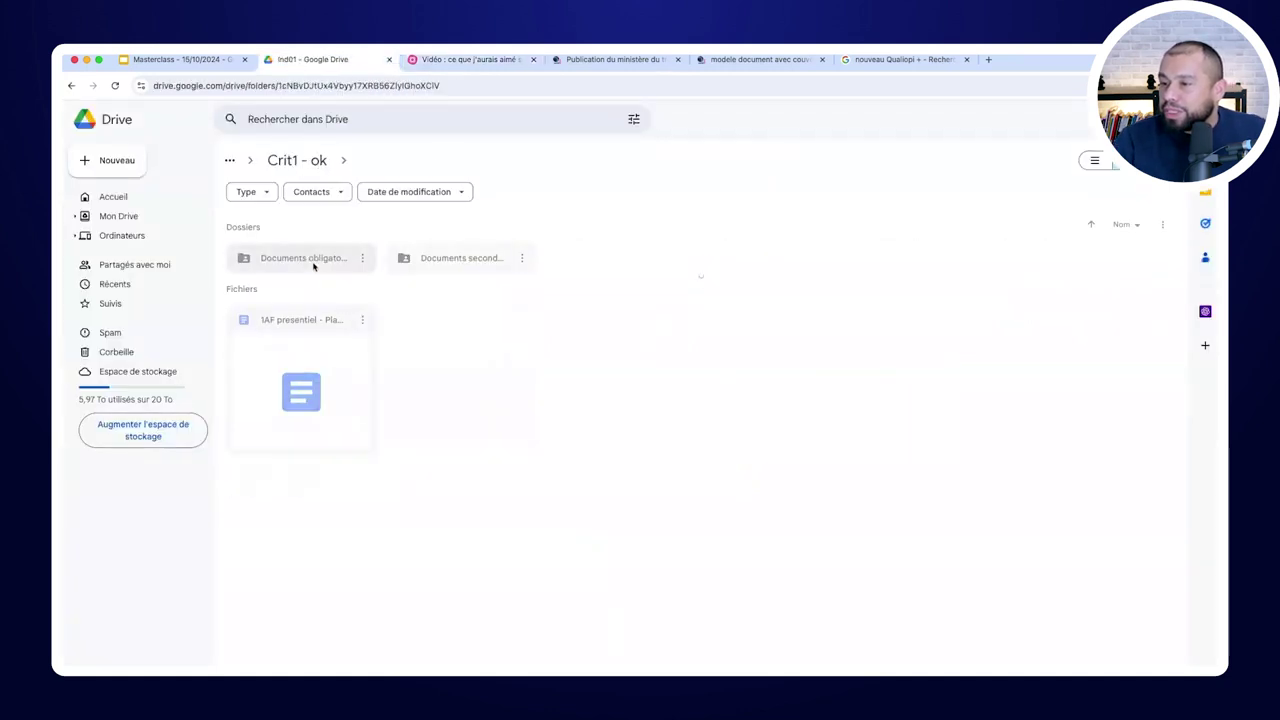
pyautogui.doubleClick(314, 262)
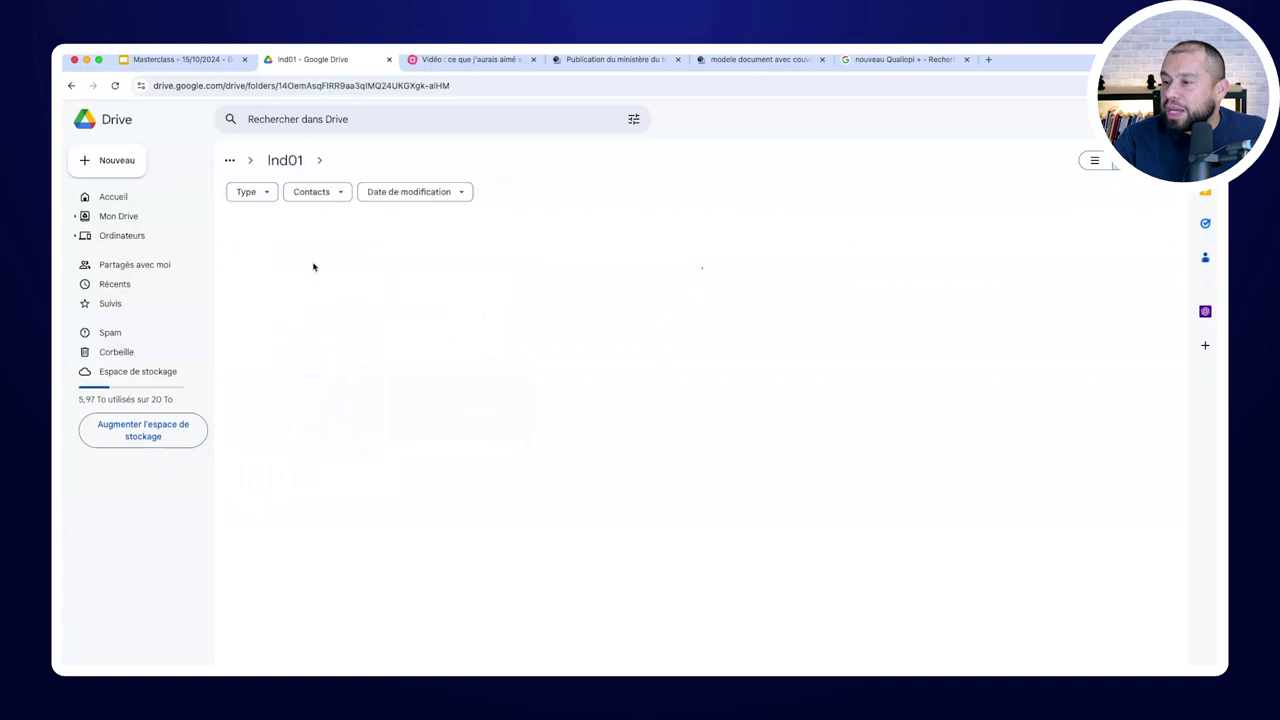
pyautogui.click(285, 160)
pyautogui.doubleClick(432, 258)
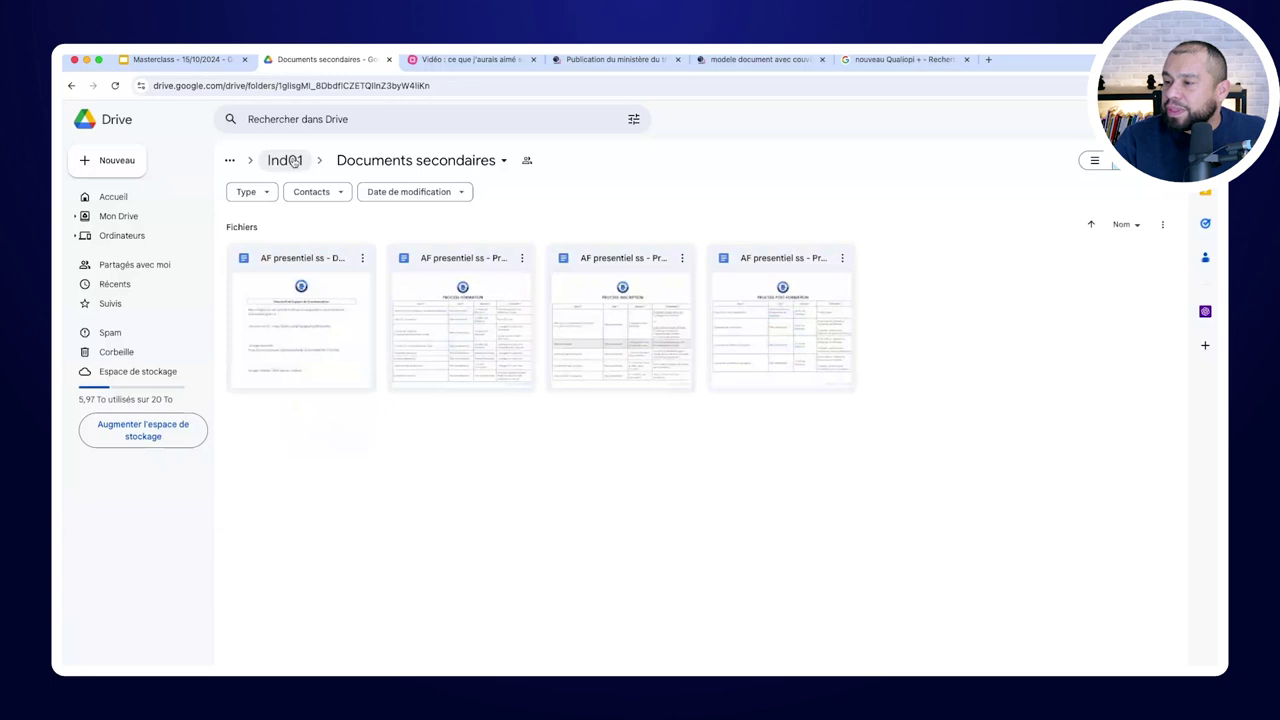
# Return to the Qualiopi folder and open "Utilisation et remise des documents" from Crit1 - ok, Ind02, Documents obligatoires
pyautogui.click(290, 161)
pyautogui.click(290, 161)
pyautogui.click(290, 161)
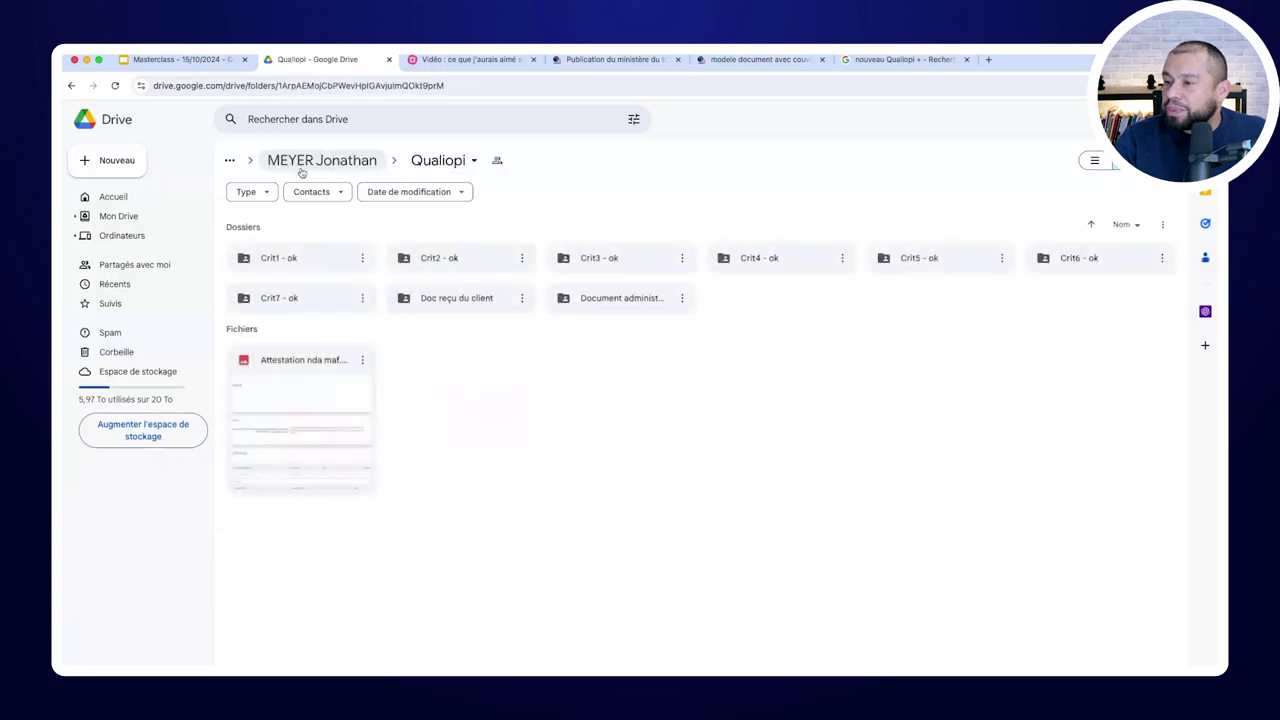
pyautogui.doubleClick(322, 262)
pyautogui.doubleClick(389, 258)
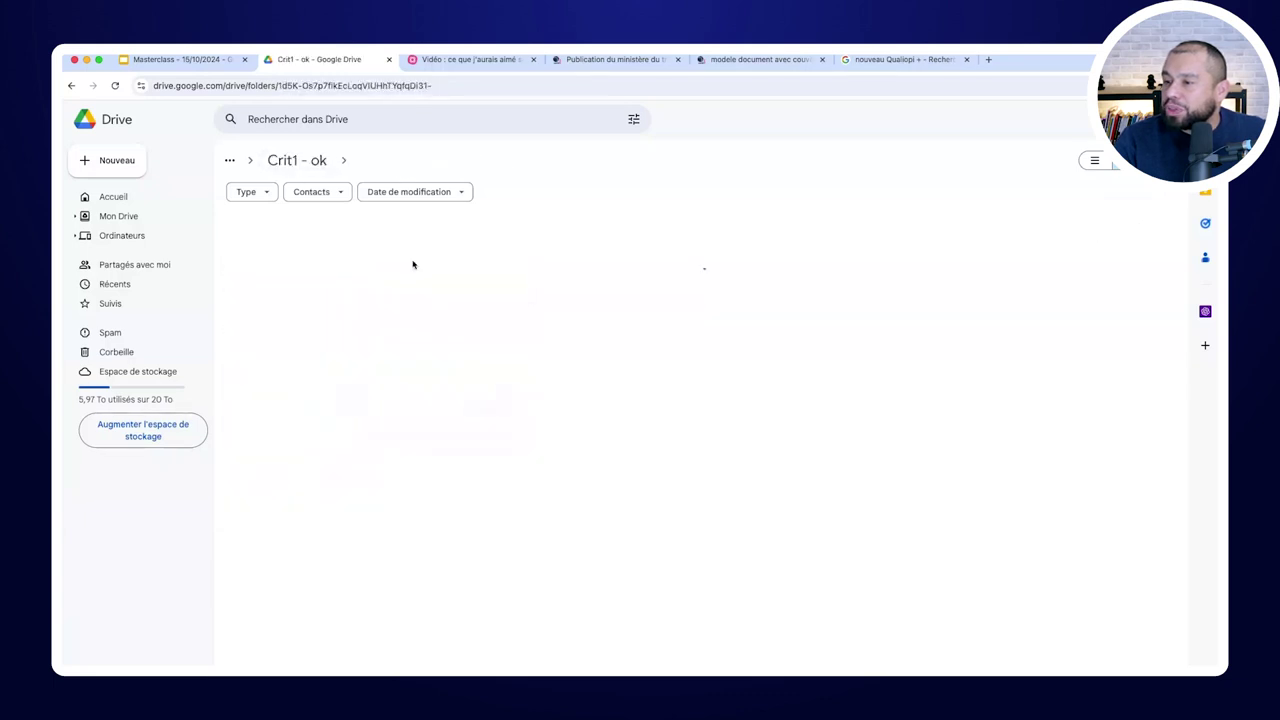
pyautogui.doubleClick(337, 258)
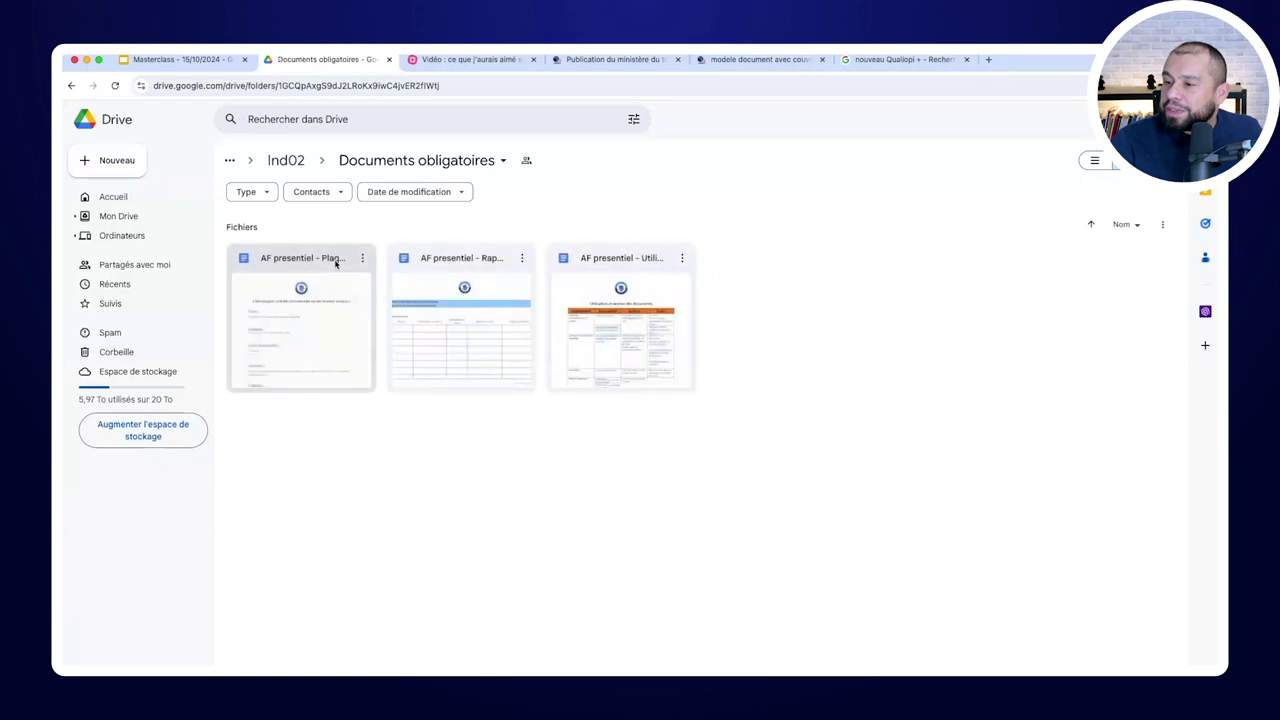
pyautogui.doubleClick(640, 358)
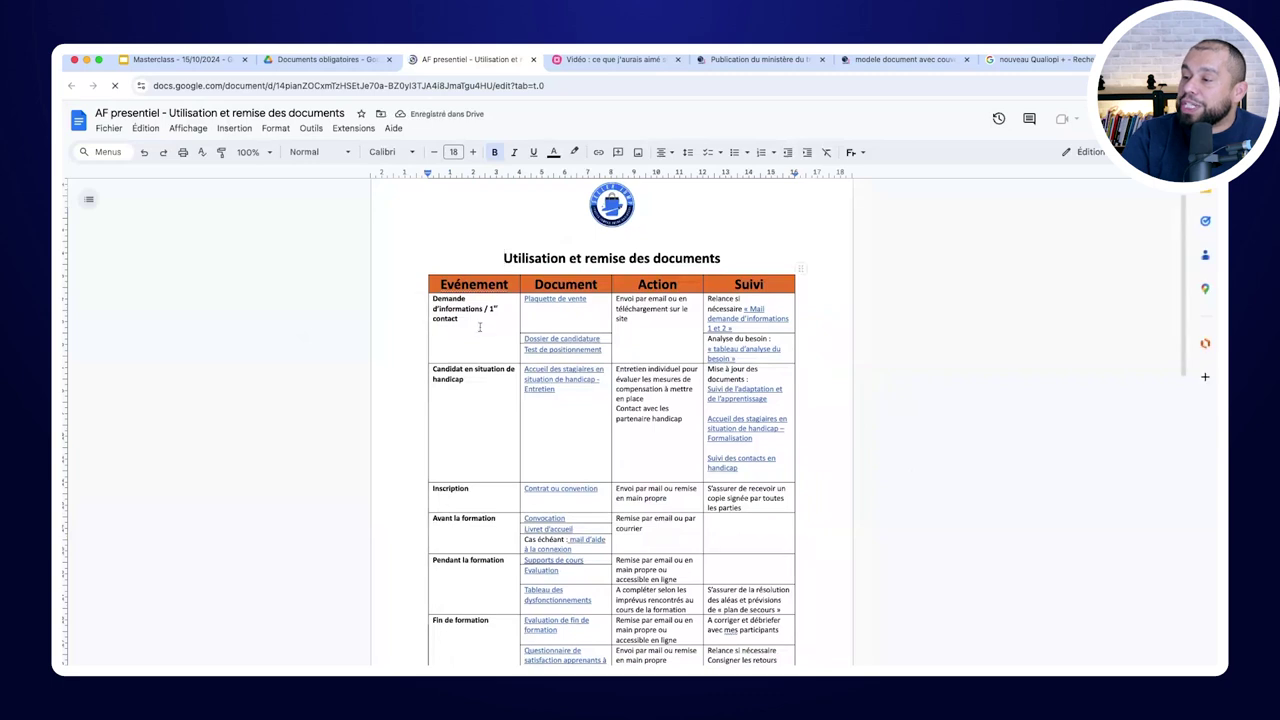
# Examine the Evénement column of the table, from Demande d'informations / 1er contact through Inscription to Fin de formation
pyautogui.moveTo(431, 298); pyautogui.dragTo(720, 350)
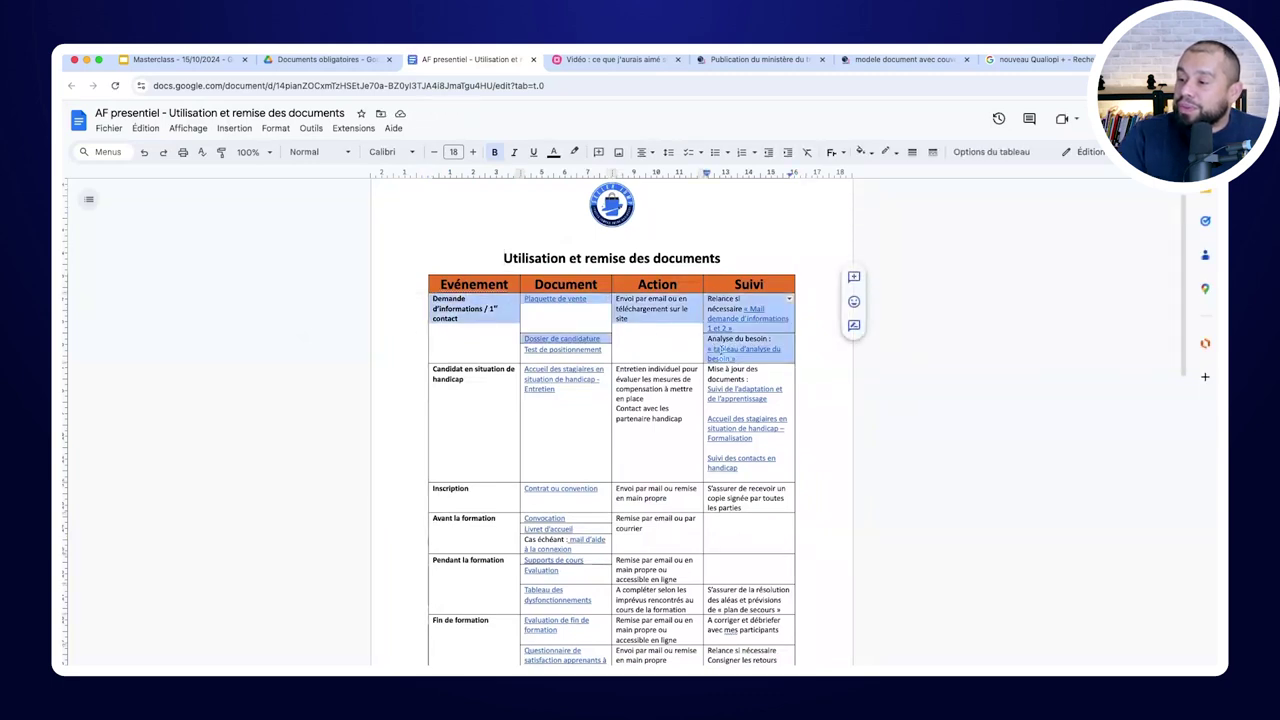
pyautogui.click(657, 347)
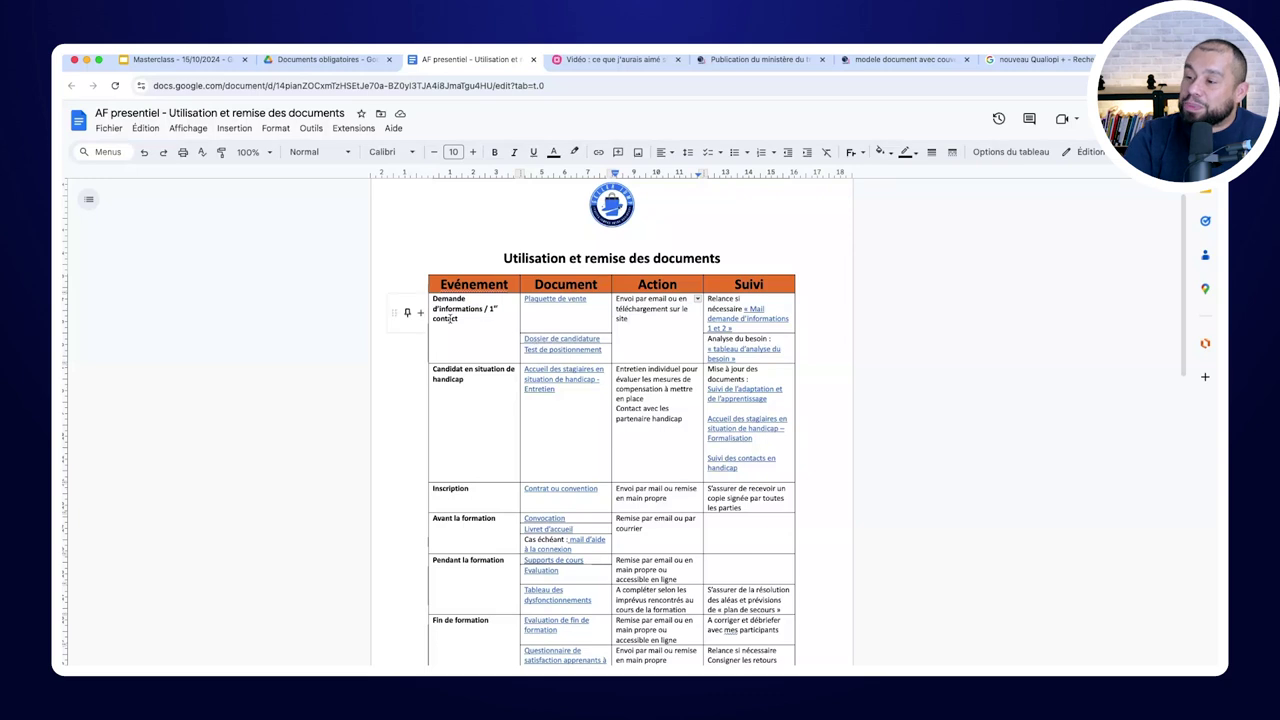
pyautogui.moveTo(433, 300); pyautogui.dragTo(565, 302)
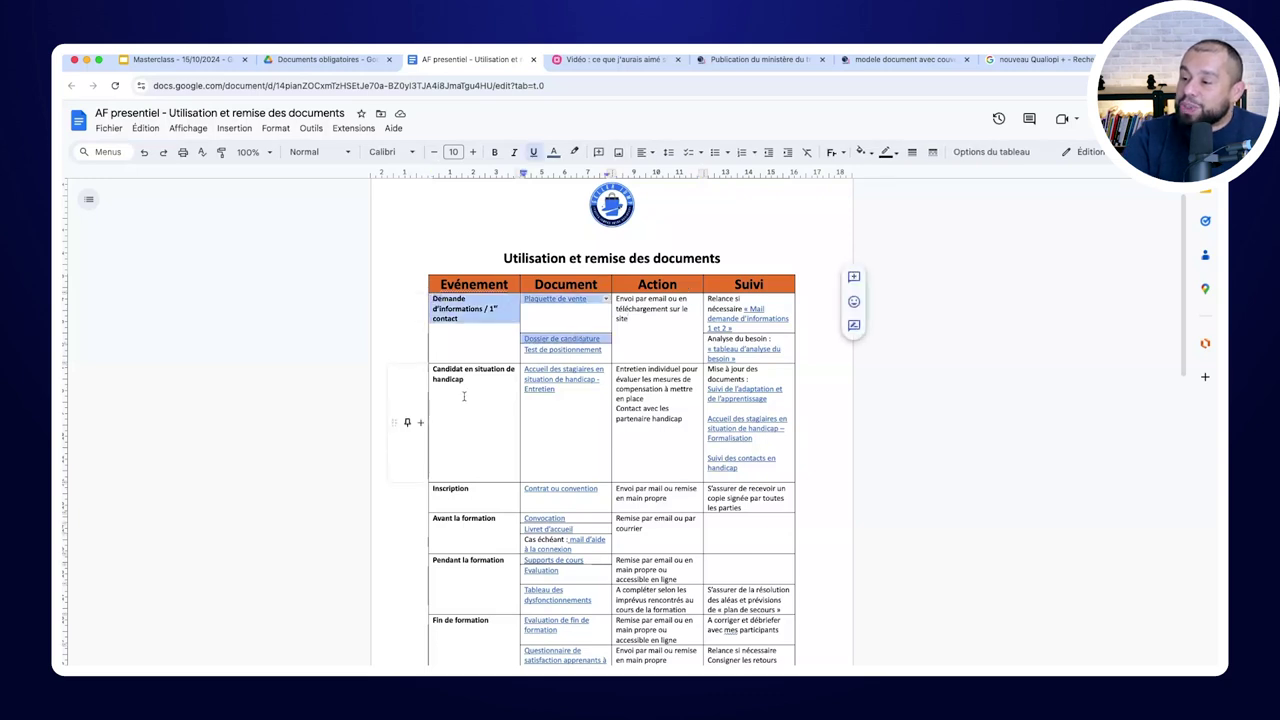
pyautogui.scroll(-1, 490, 428)
pyautogui.scroll(-1, 490, 428)
pyautogui.moveTo(434, 412); pyautogui.dragTo(506, 413)
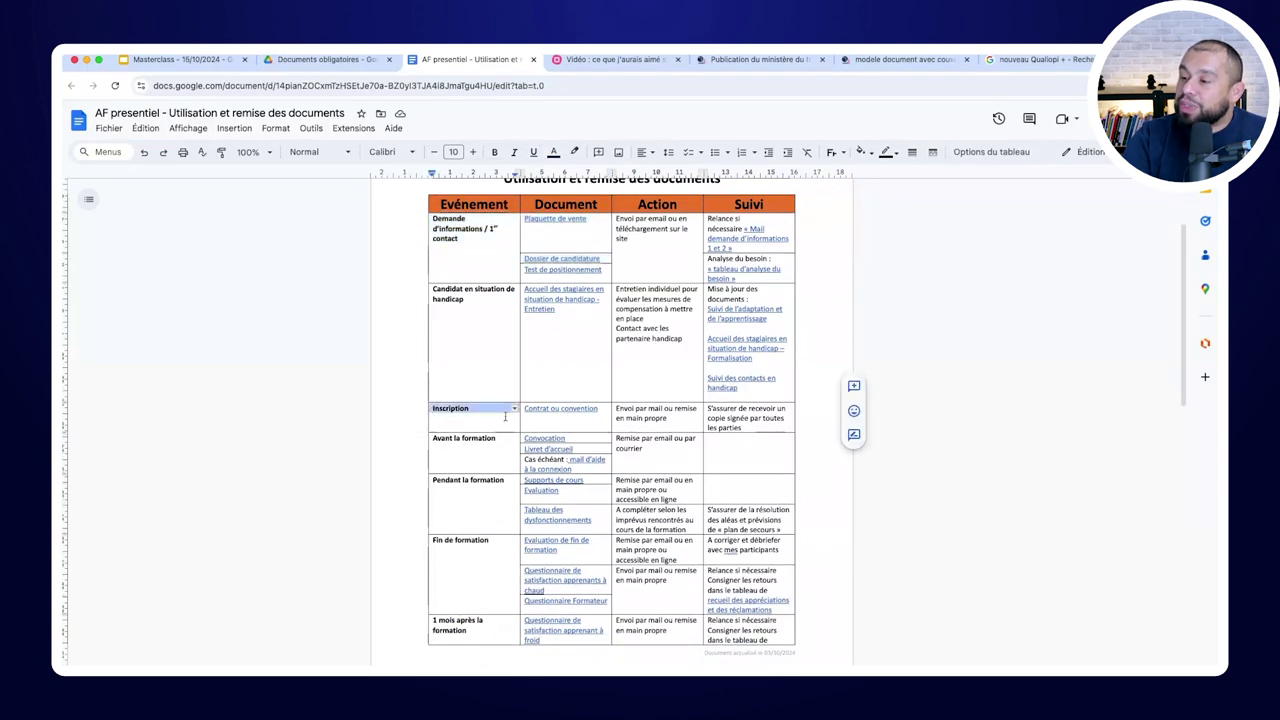
pyautogui.scroll(-1, 506, 413)
pyautogui.scroll(-1, 510, 428)
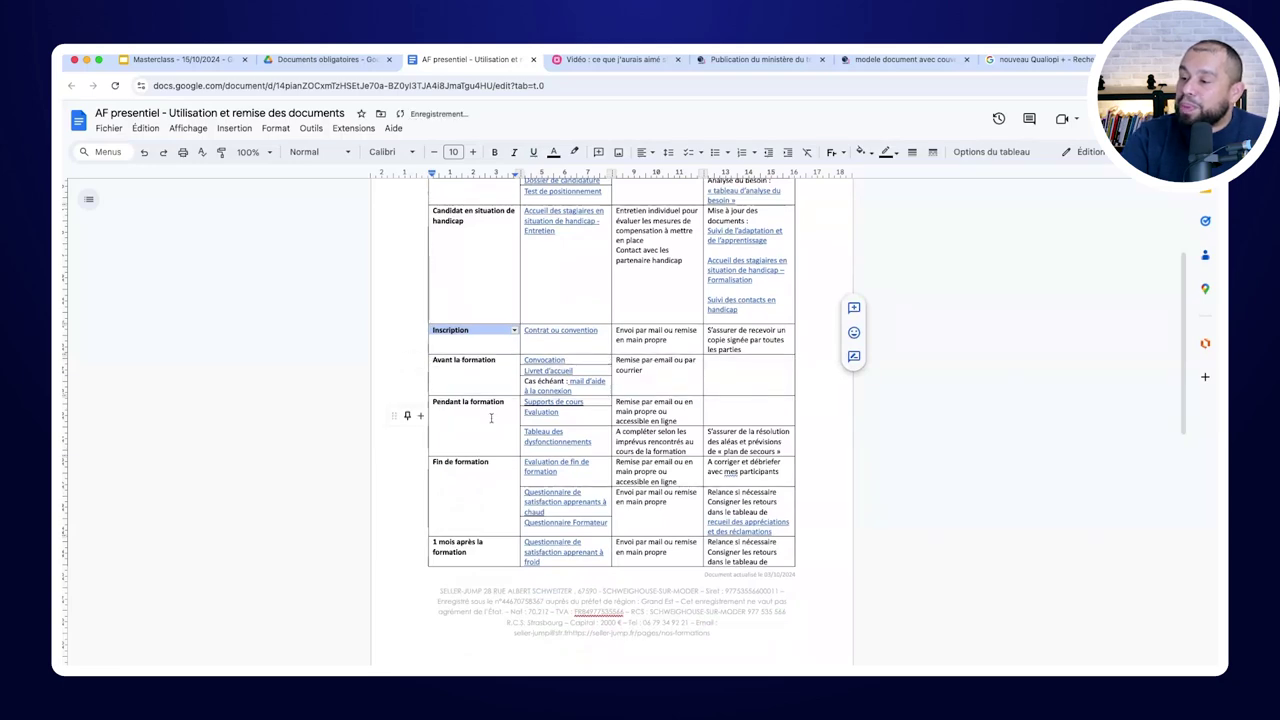
pyautogui.click(498, 402)
pyautogui.scroll(-2, 490, 421)
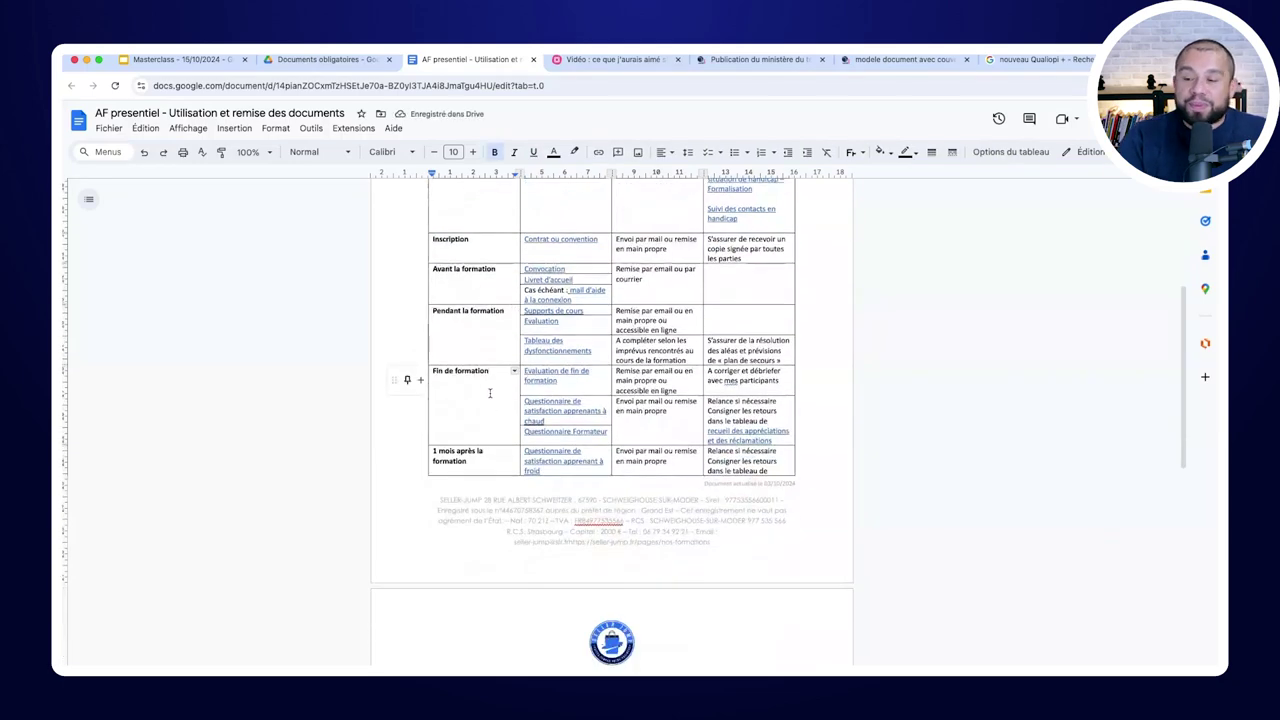
pyautogui.scroll(4, 490, 393)
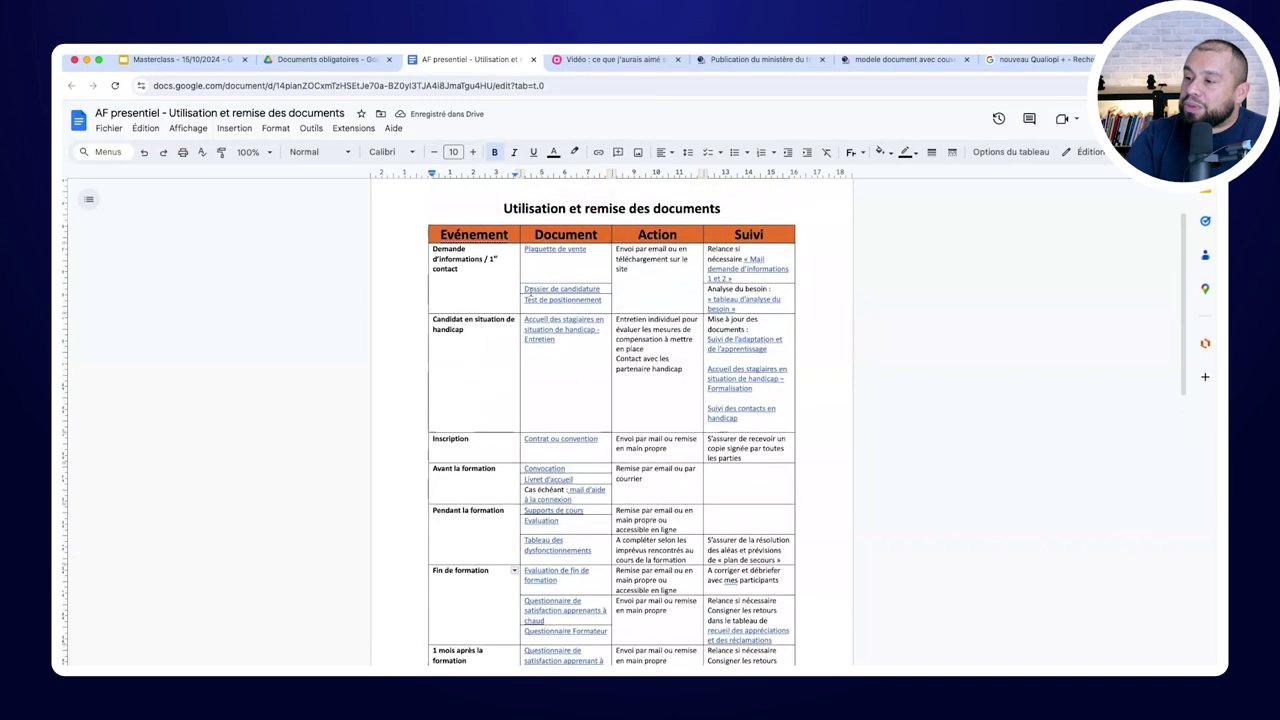
# Examine the Document column entries, from Plaquette de vente down to the Questionnaire de satisfaction apprenants à chaud
pyautogui.click(562, 249)
pyautogui.moveTo(605, 303); pyautogui.dragTo(565, 288)
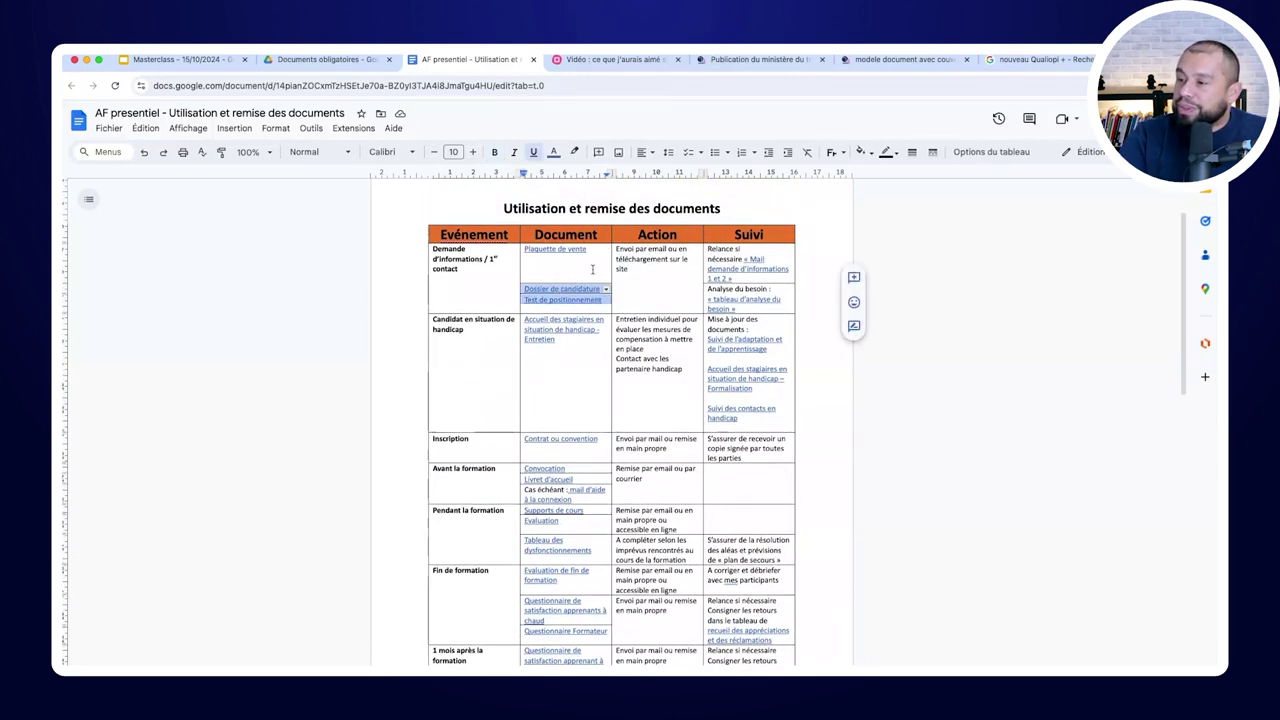
pyautogui.click(588, 298)
pyautogui.scroll(-2, 578, 440)
pyautogui.moveTo(573, 418); pyautogui.dragTo(525, 388)
pyautogui.moveTo(591, 431); pyautogui.dragTo(523, 448)
pyautogui.scroll(1, 575, 447)
pyautogui.scroll(-1, 523, 448)
pyautogui.scroll(-1, 596, 484)
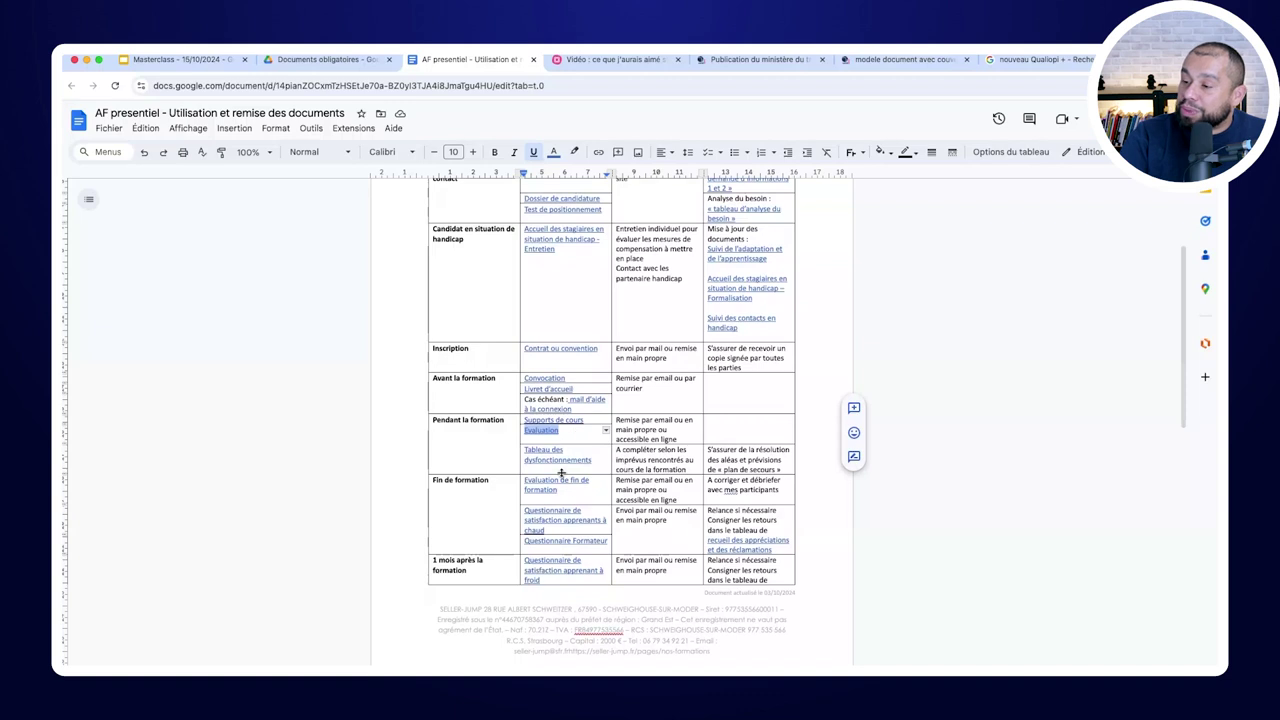
pyautogui.moveTo(540, 452); pyautogui.dragTo(575, 490)
pyautogui.scroll(1, 575, 490)
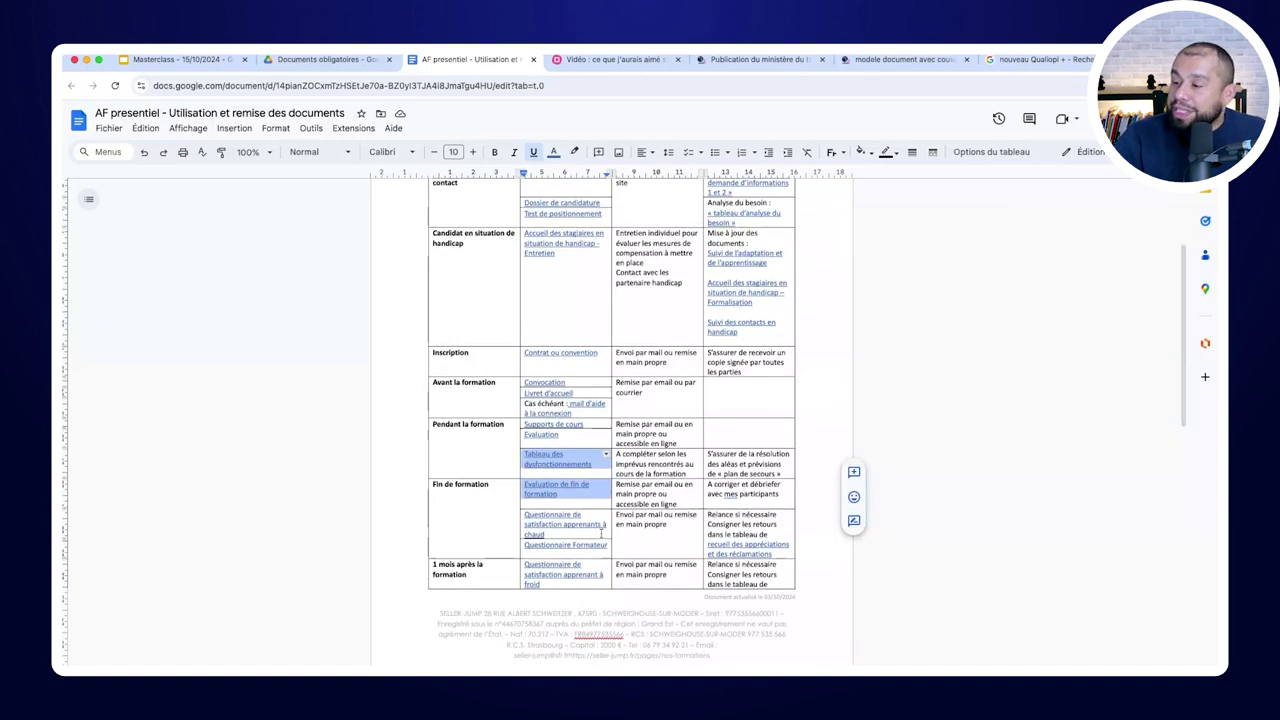
pyautogui.moveTo(594, 534); pyautogui.dragTo(522, 515)
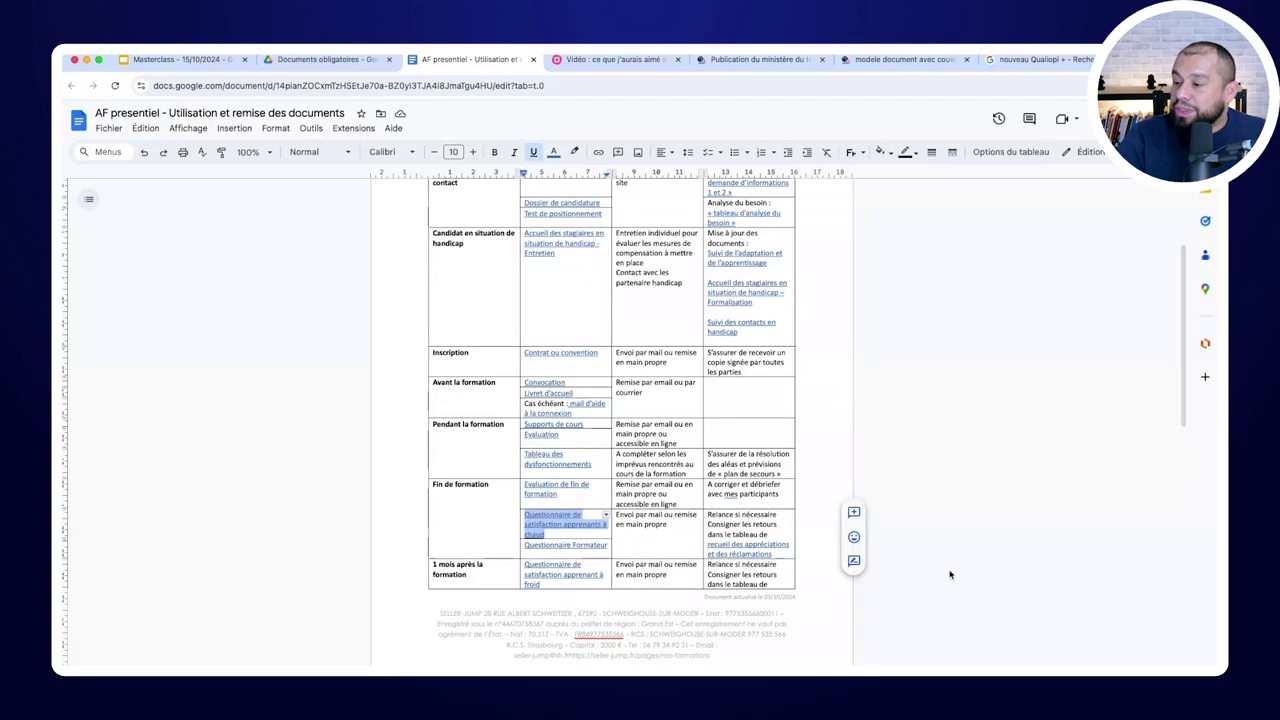
# Examine the Questionnaire Formateur and the Questionnaire de satisfaction apprenant à froid in the Document column
pyautogui.scroll(-2, 948, 576)
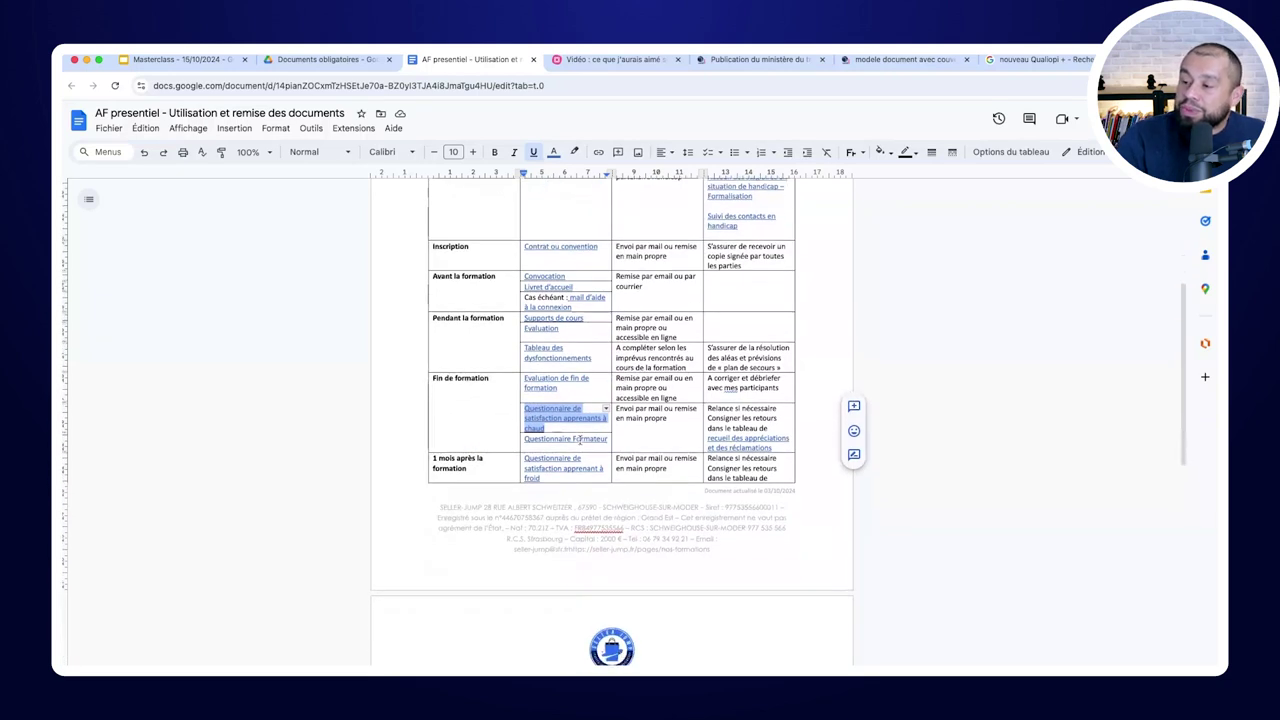
pyautogui.click(578, 440)
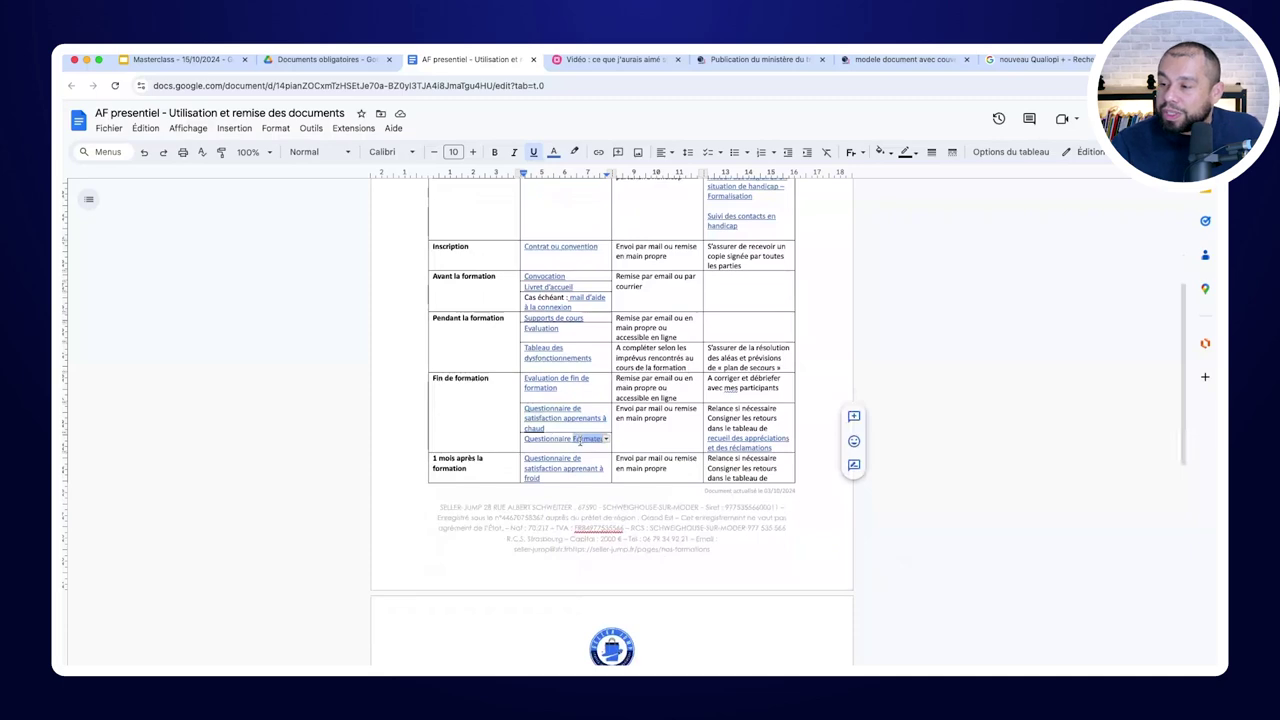
pyautogui.scroll(-6, 578, 440)
pyautogui.scroll(2, 572, 300)
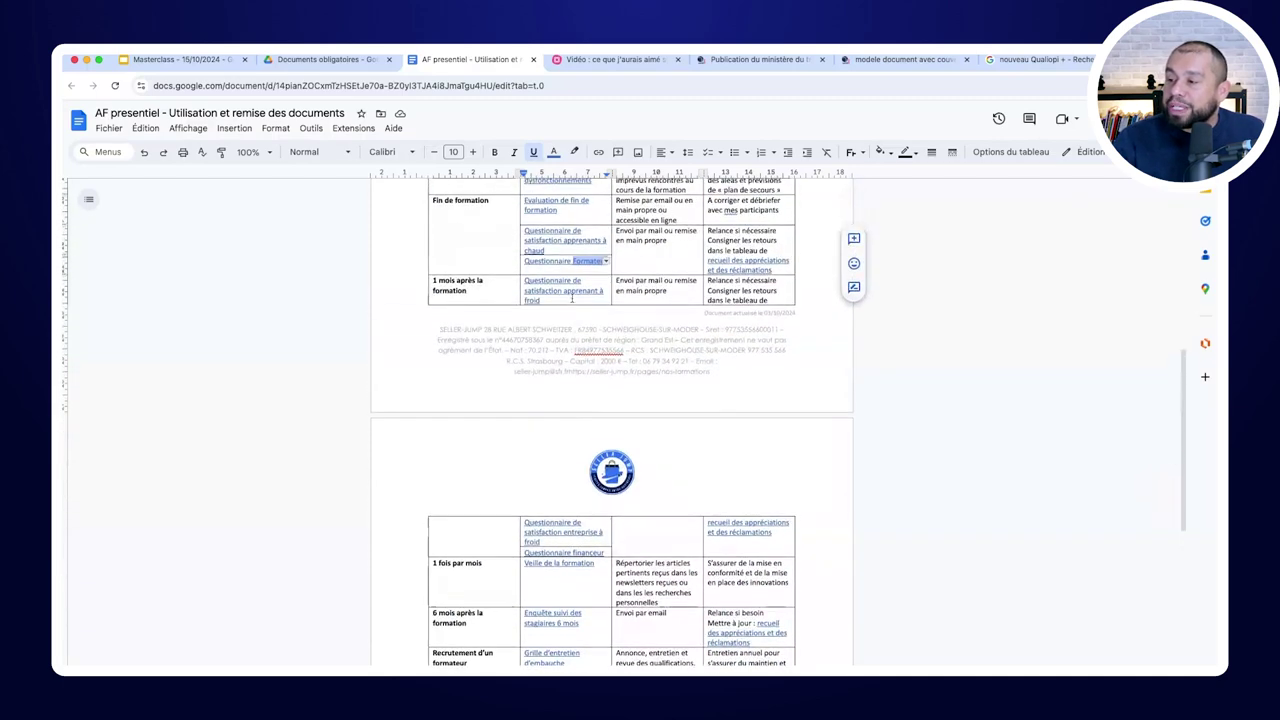
pyautogui.moveTo(572, 300); pyautogui.dragTo(541, 299)
pyautogui.click(524, 283)
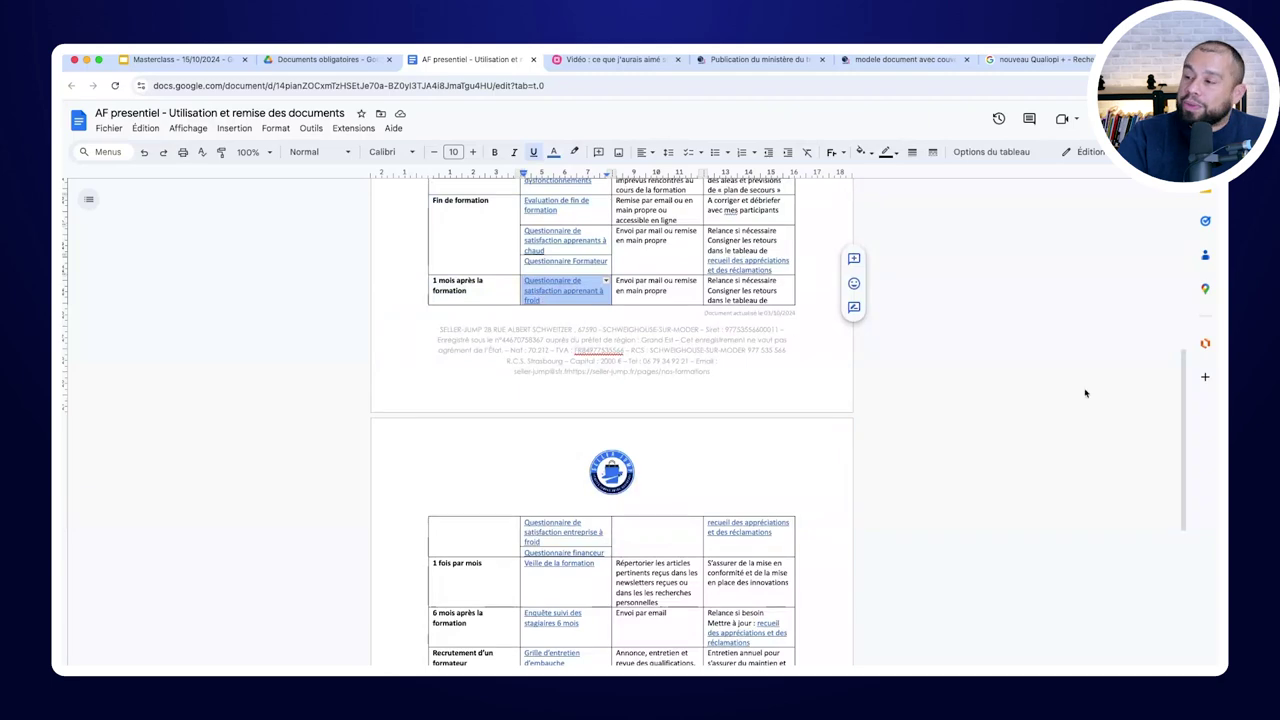
# Highlight the Tableau des dysfonctionnements entry and re-examine the documents listed for the Demande d'informations / 1er contact row
pyautogui.scroll(3, 940, 397)
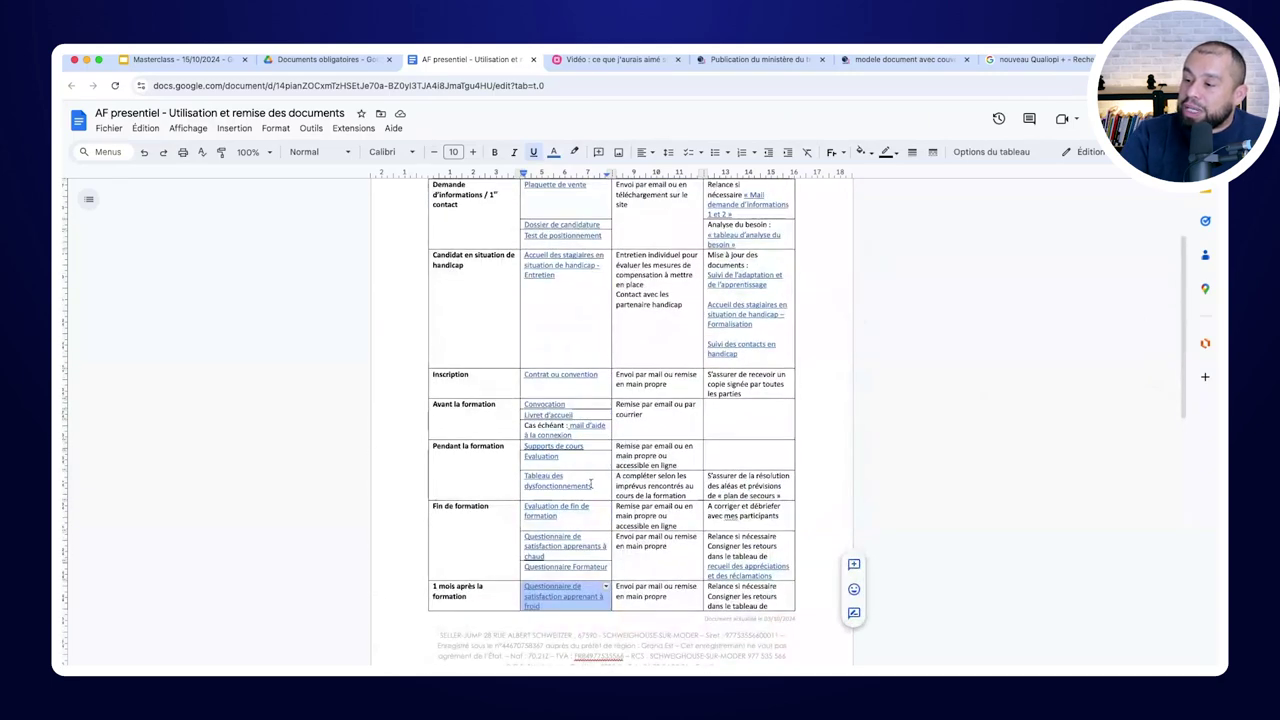
pyautogui.moveTo(590, 484); pyautogui.dragTo(527, 472)
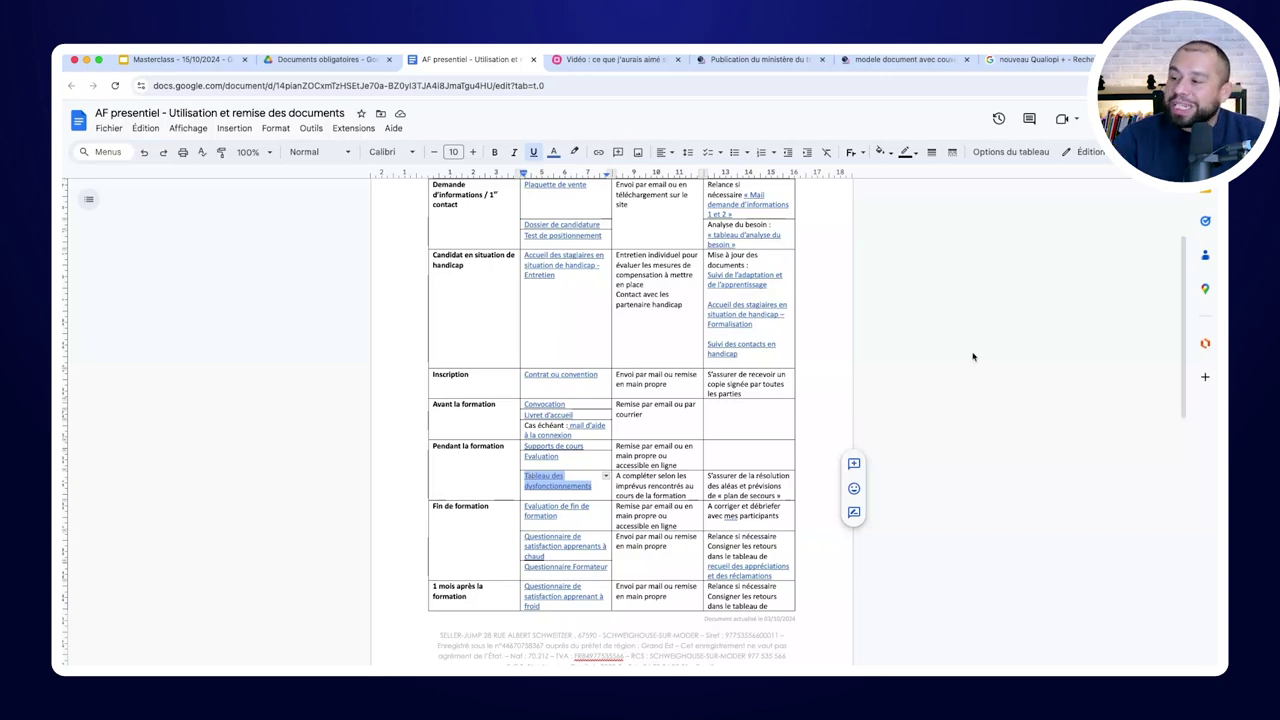
pyautogui.scroll(3, 970, 357)
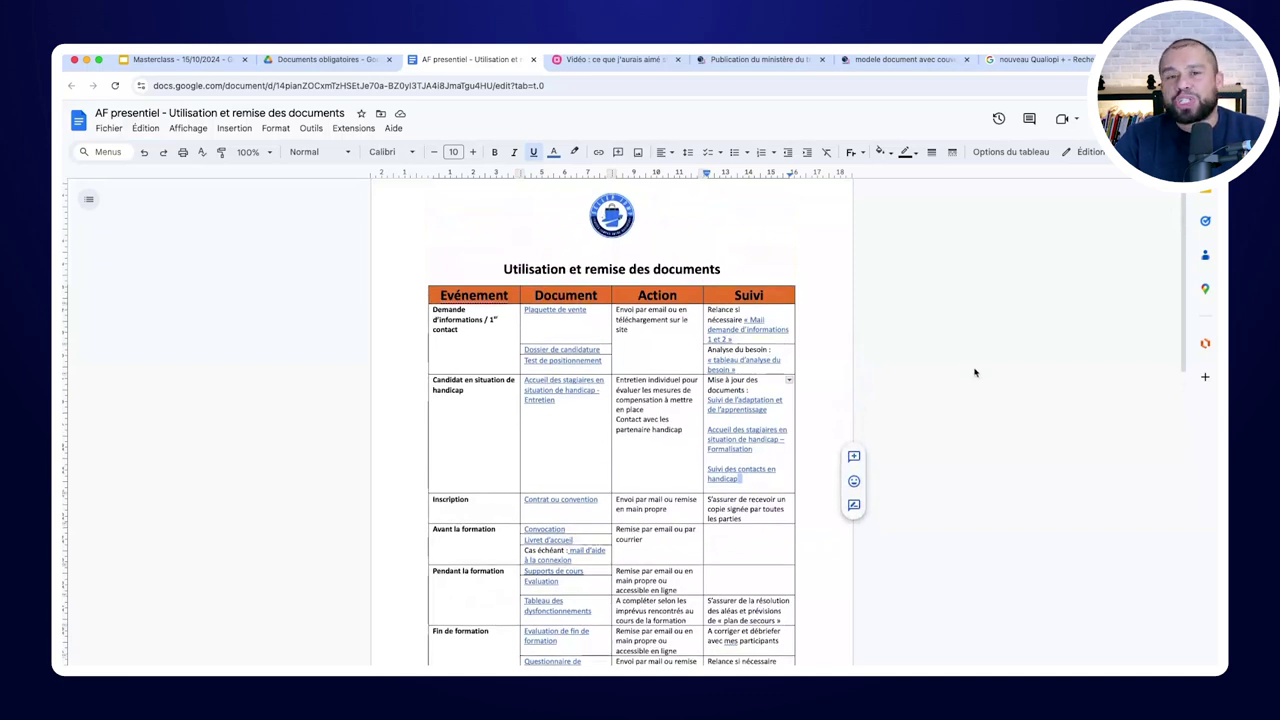
pyautogui.click(922, 370)
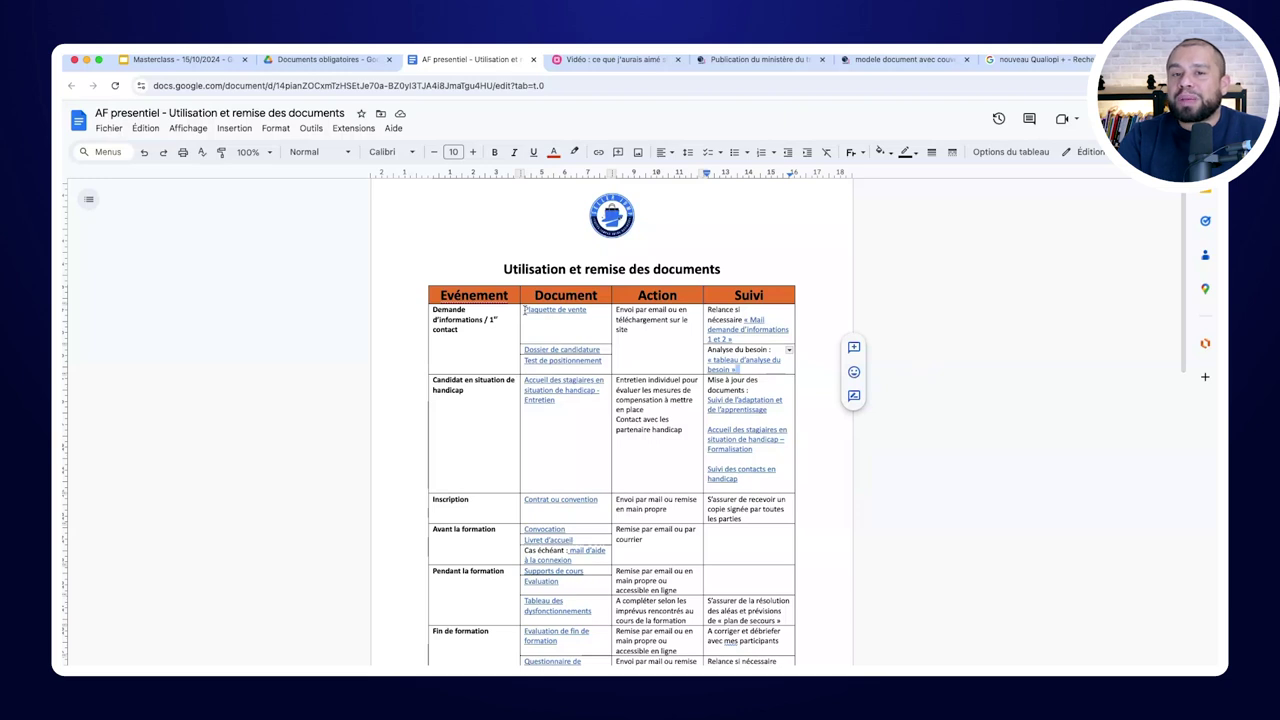
pyautogui.moveTo(524, 310); pyautogui.dragTo(603, 360)
pyautogui.click(961, 417)
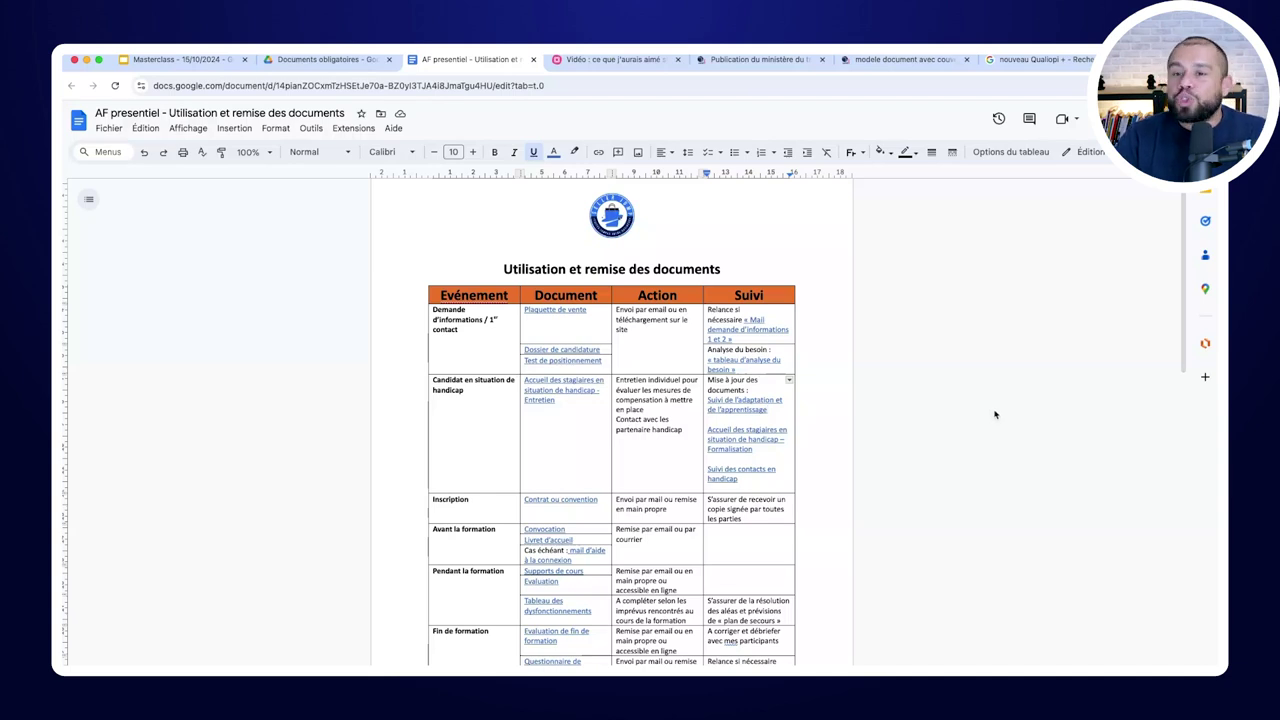
pyautogui.scroll(-1, 925, 397)
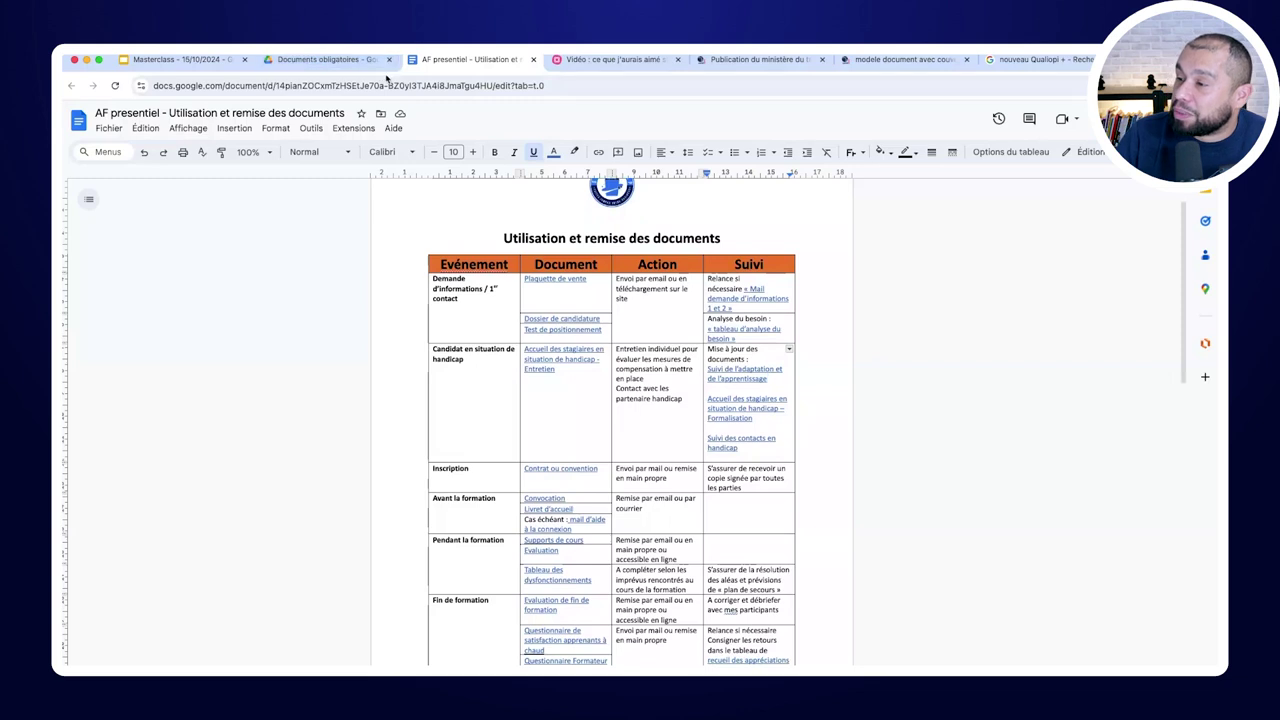
# Search the web for "referentiel qualiopi v9", replacing the earlier "nouveau Qualiopi +" search
pyautogui.click(1040, 59)
pyautogui.click(518, 85)
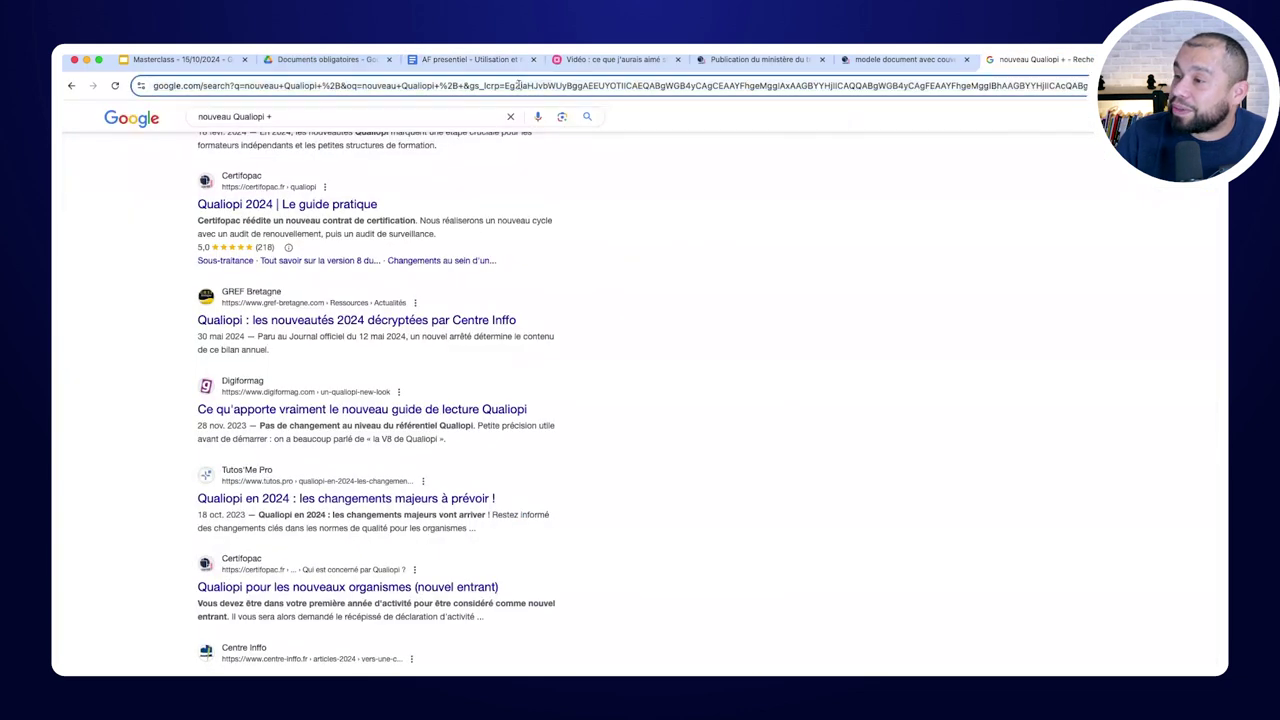
pyautogui.write('refere')
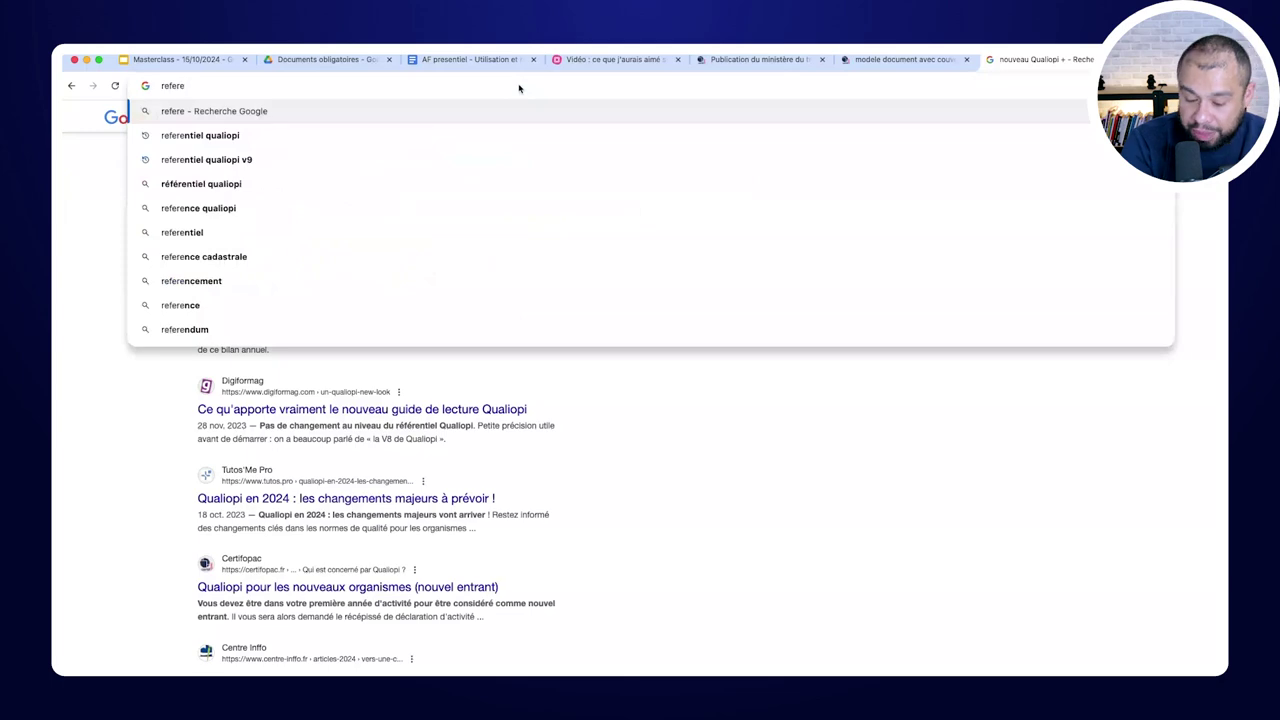
pyautogui.press('Down')
pyautogui.press('Down')
pyautogui.press('Return')
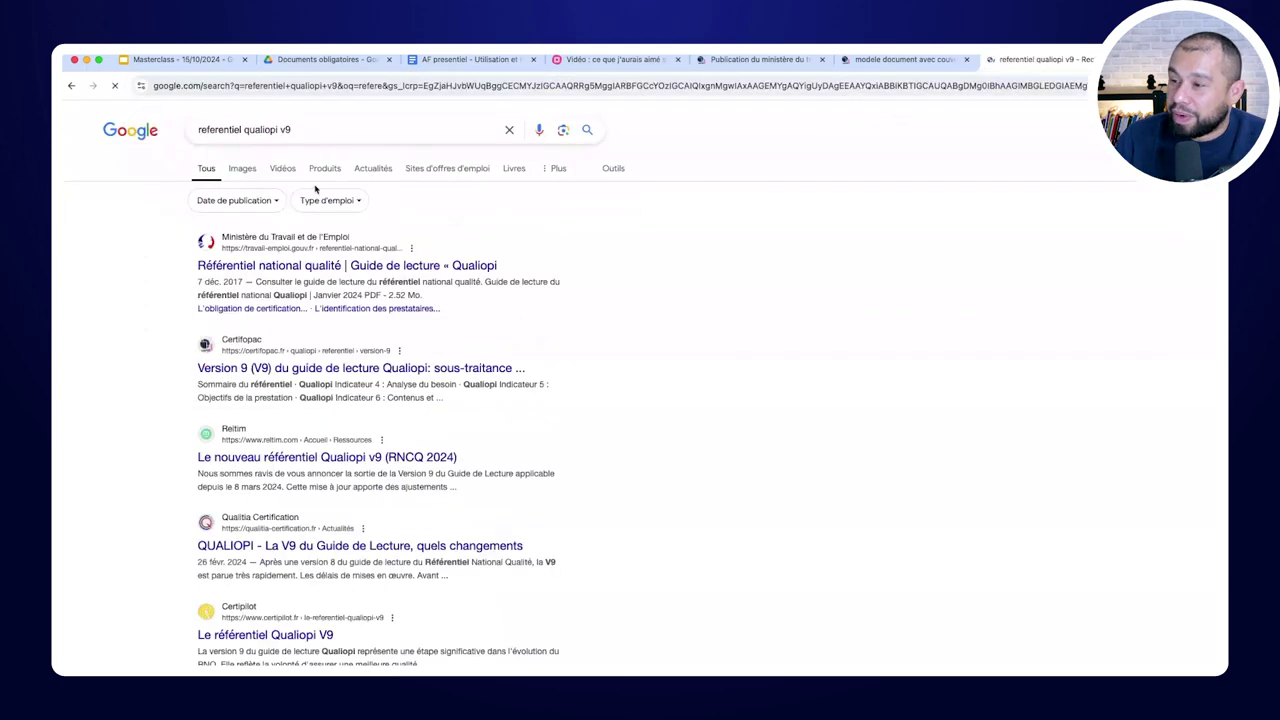
pyautogui.click(396, 266)
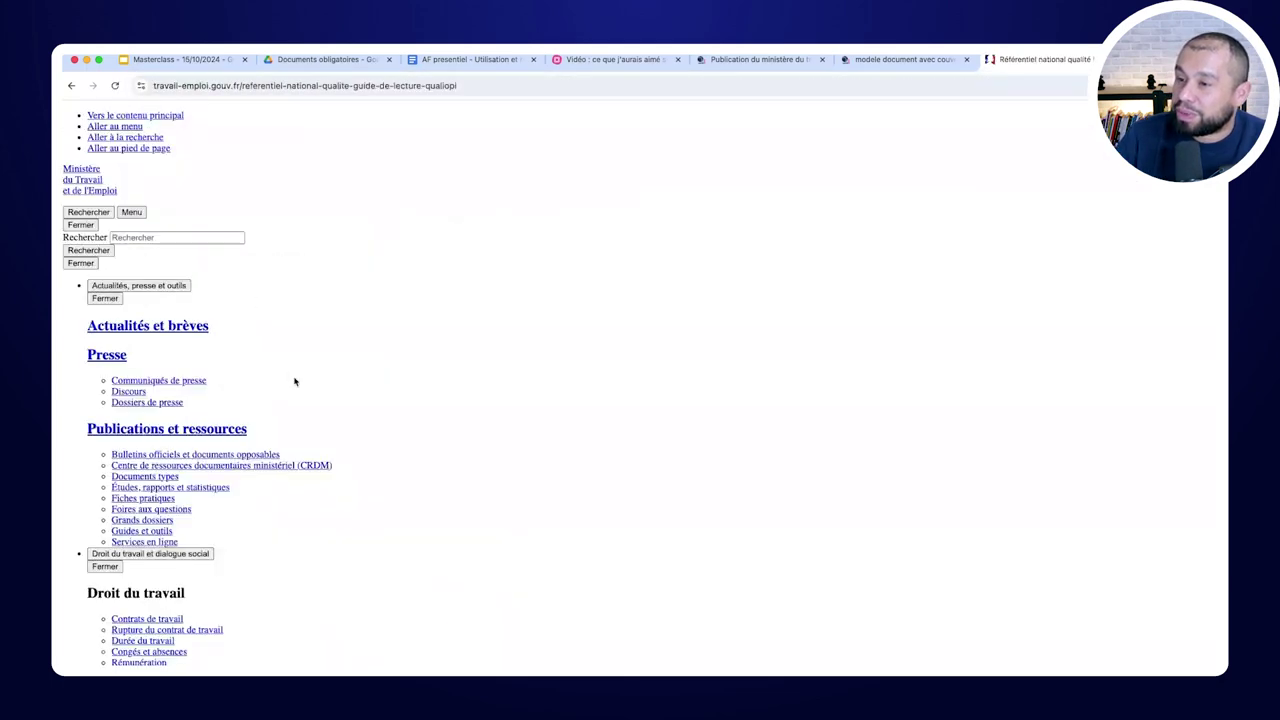
pyautogui.scroll(-5, 295, 381)
pyautogui.hotkey('alt', 'Left')
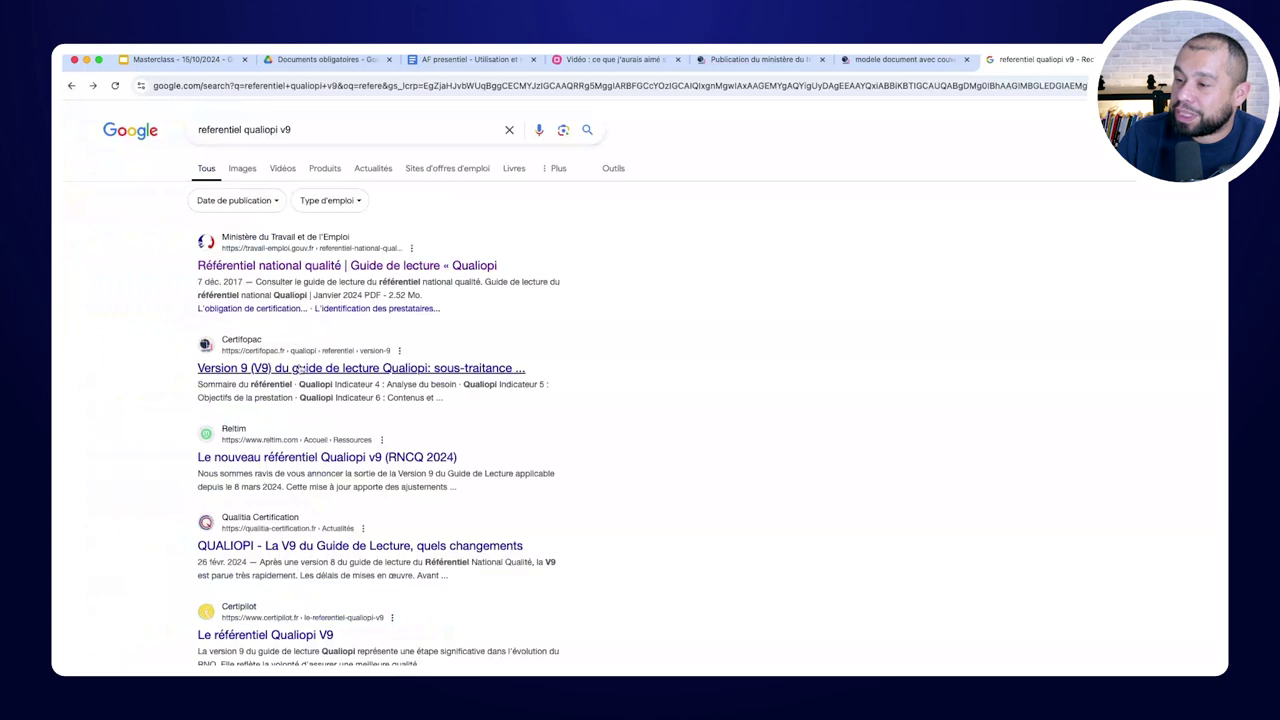
# Open Certifopac's result on version 9 of the reading guide, open its annotated Qualiopi V9 PDF and go to indicator 1 of Critère 1
pyautogui.click(300, 369)
pyautogui.click(585, 537)
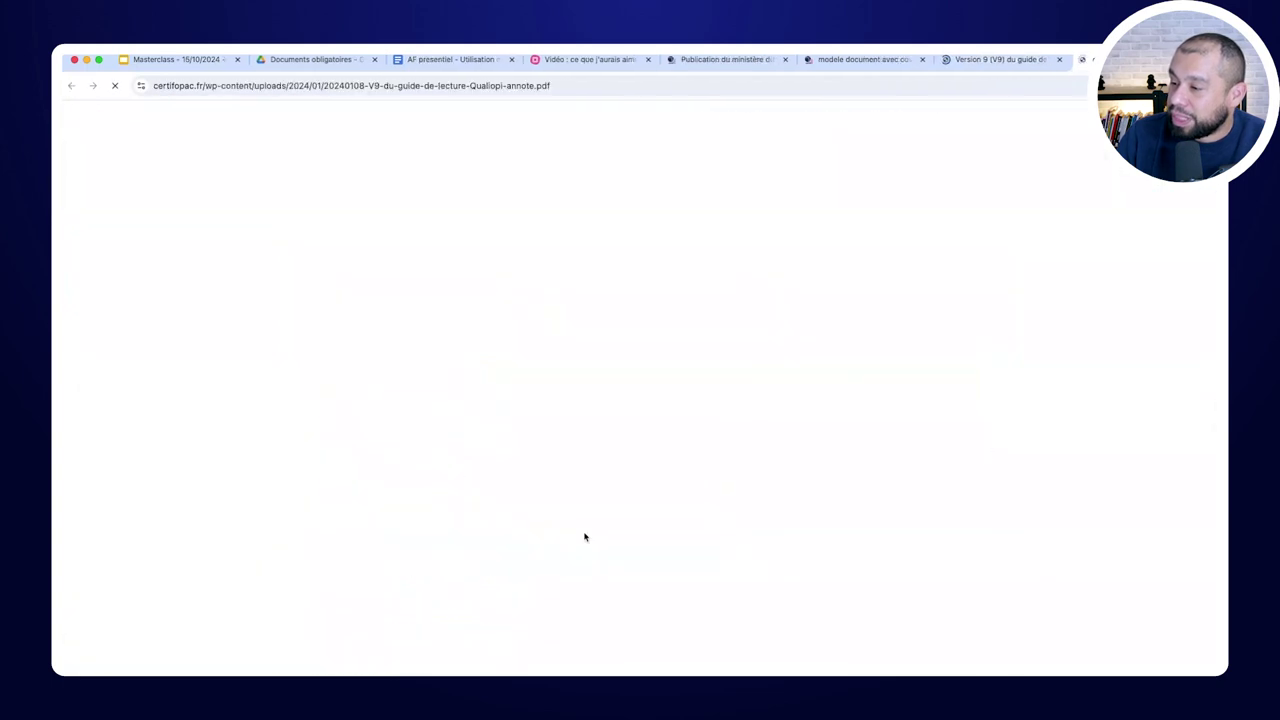
pyautogui.scroll(-1, 628, 311)
pyautogui.scroll(-5, 628, 311)
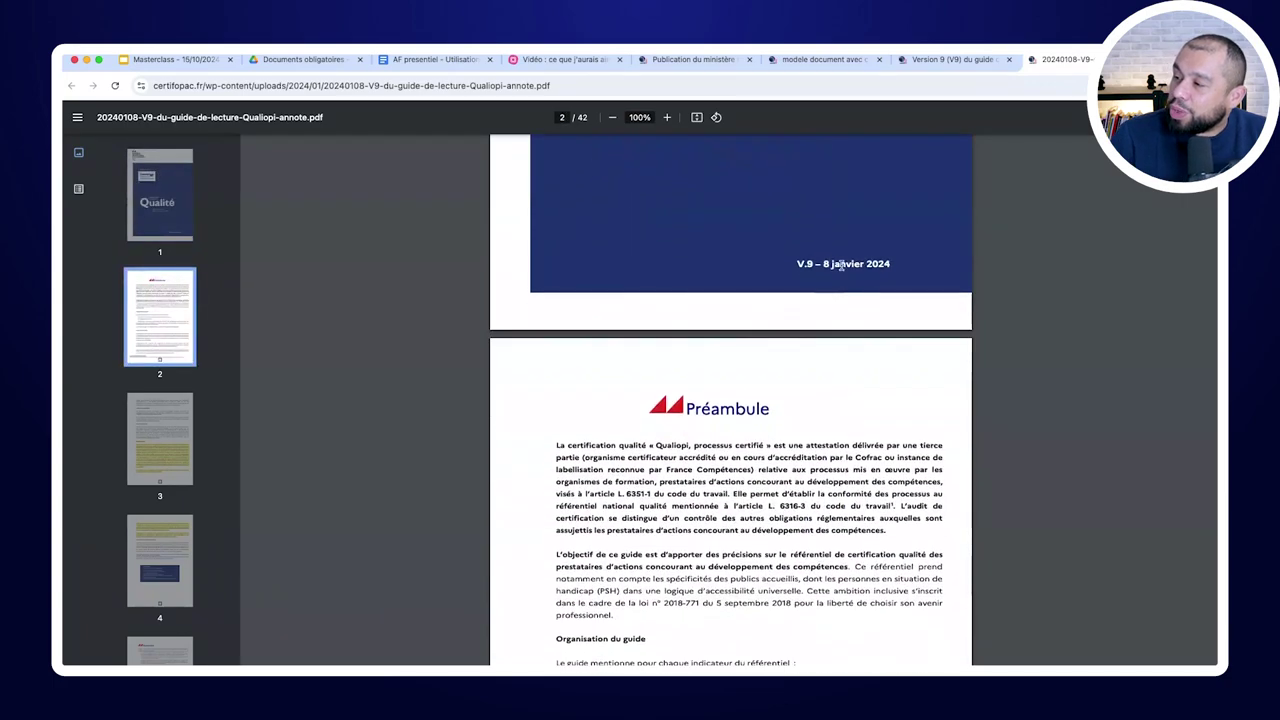
pyautogui.scroll(-6, 811, 309)
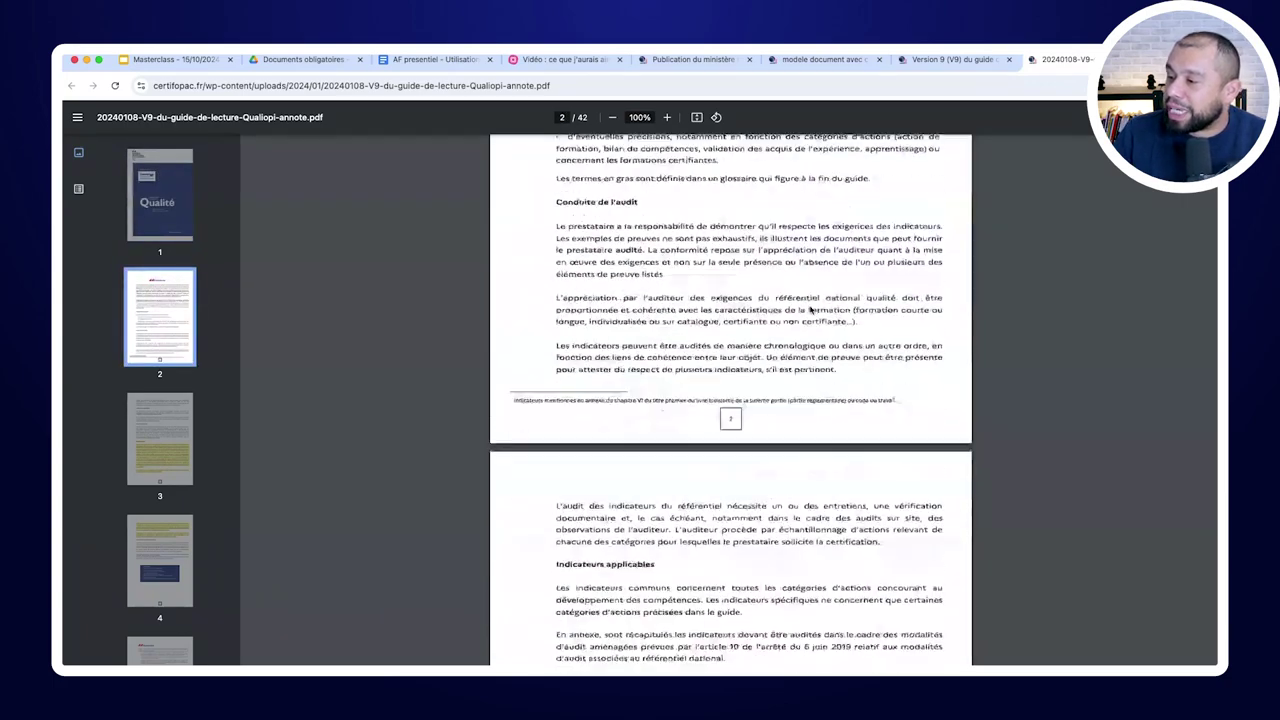
pyautogui.scroll(-15, 811, 309)
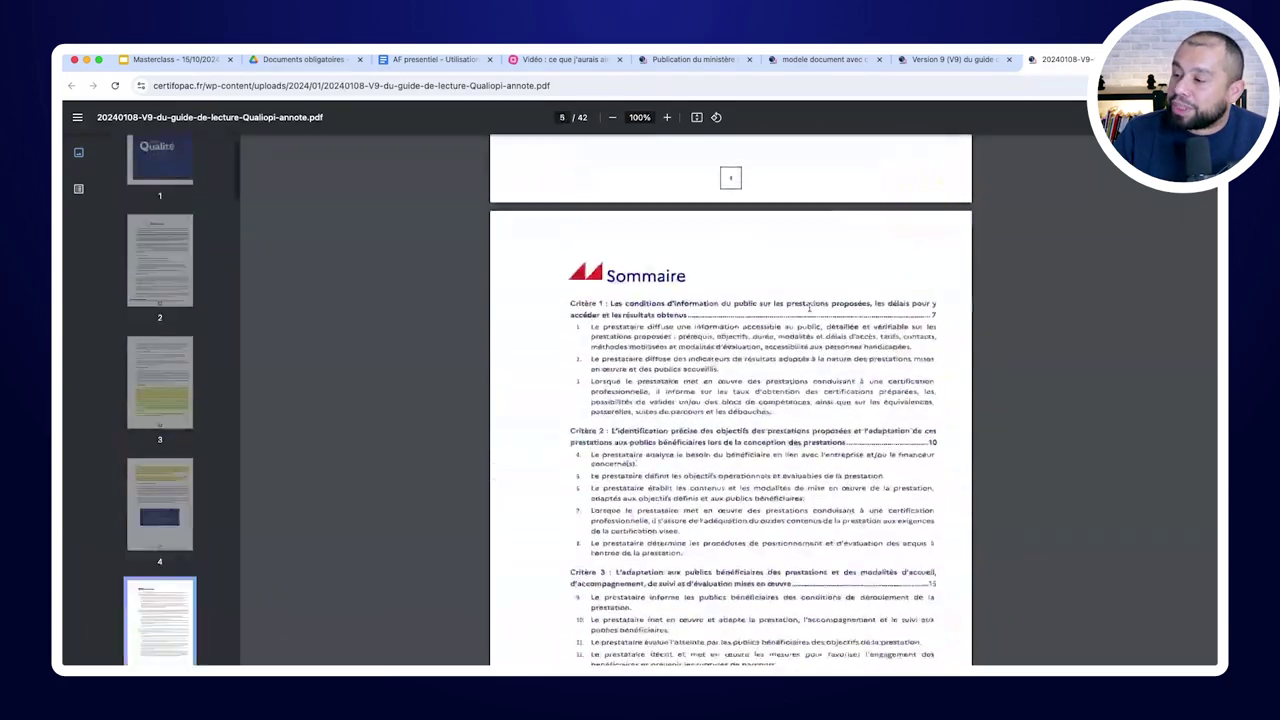
pyautogui.scroll(-12, 810, 307)
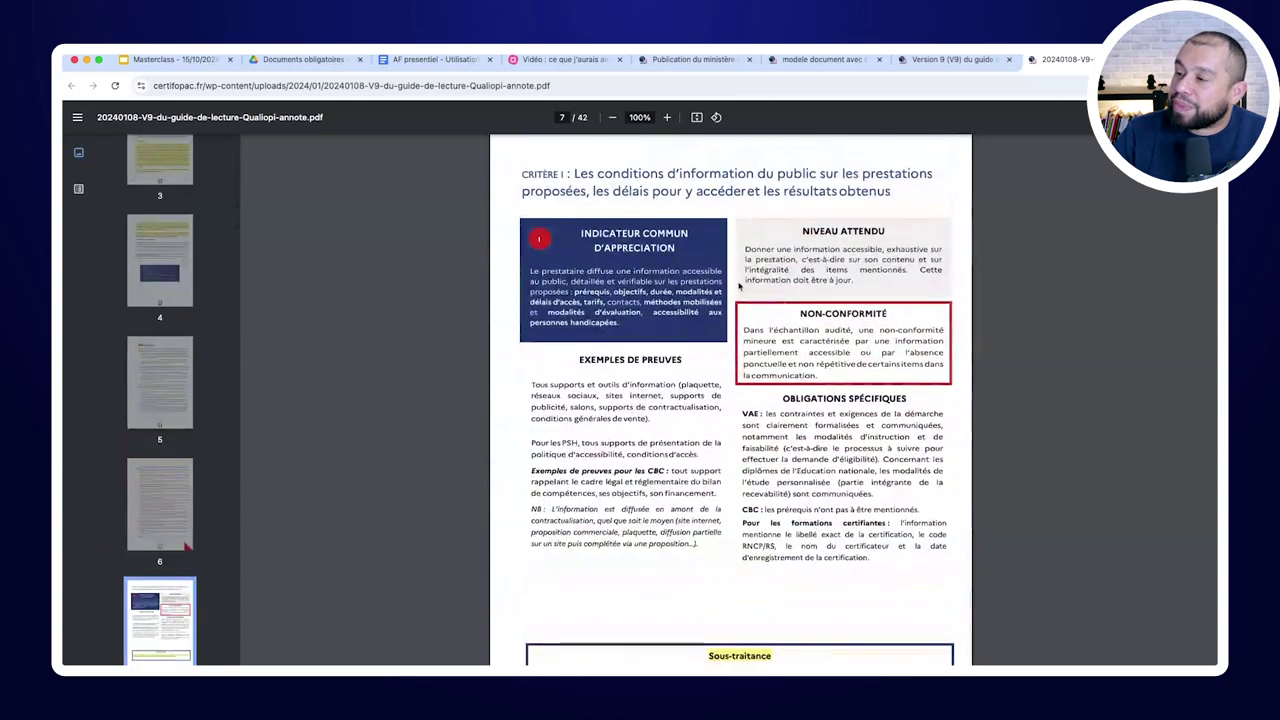
# Examine the expected level, non-conformity and examples of proof for indicators 1 and 2 of Critère 1
pyautogui.moveTo(524, 174); pyautogui.dragTo(674, 342)
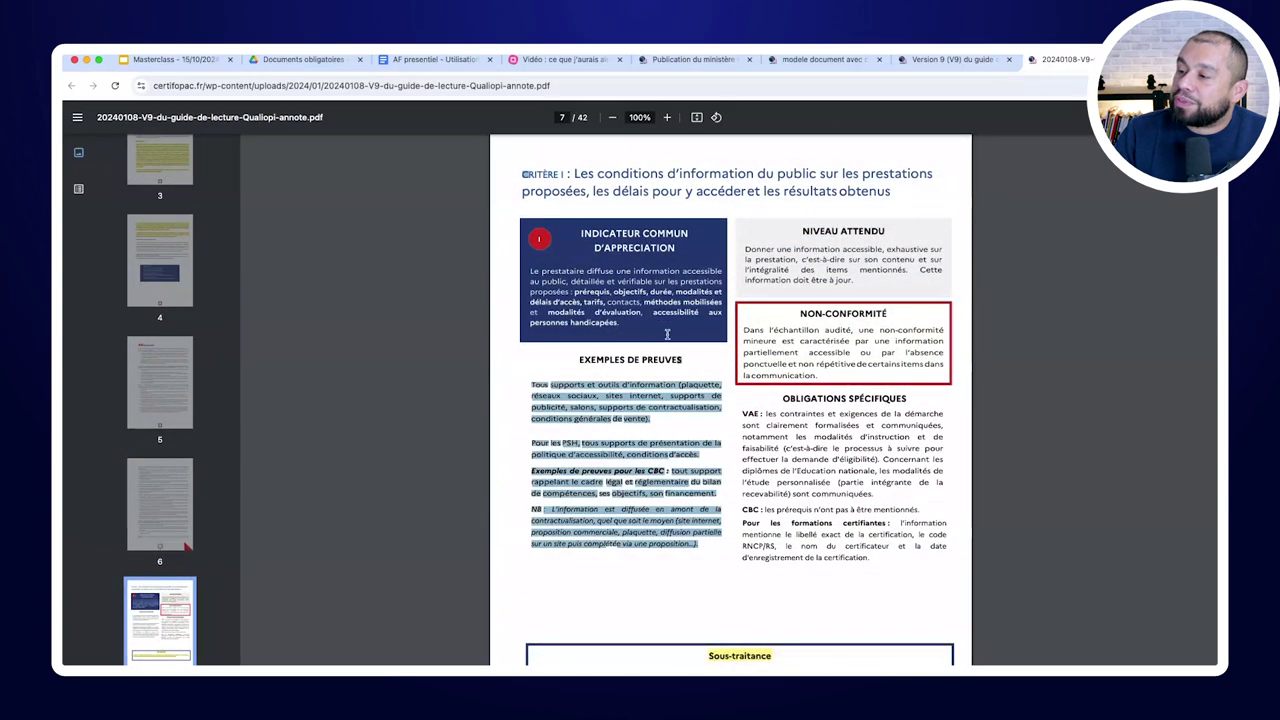
pyautogui.click(1016, 264)
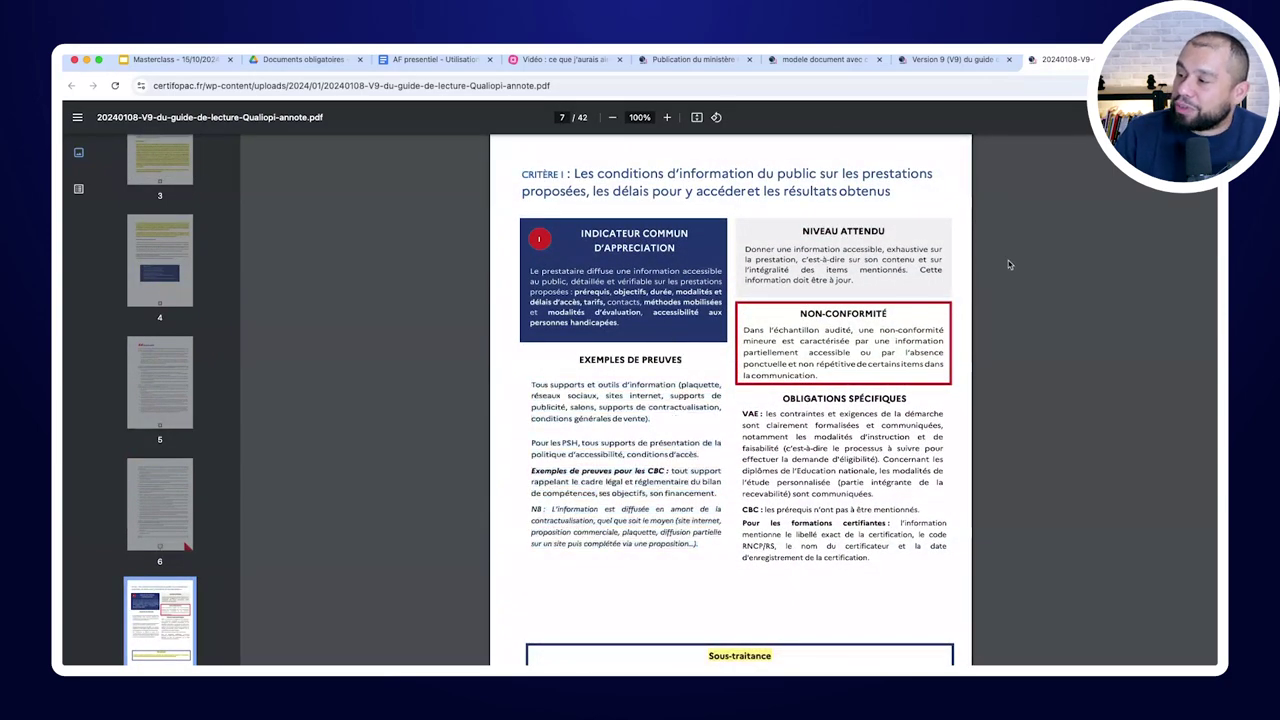
pyautogui.scroll(-10, 605, 434)
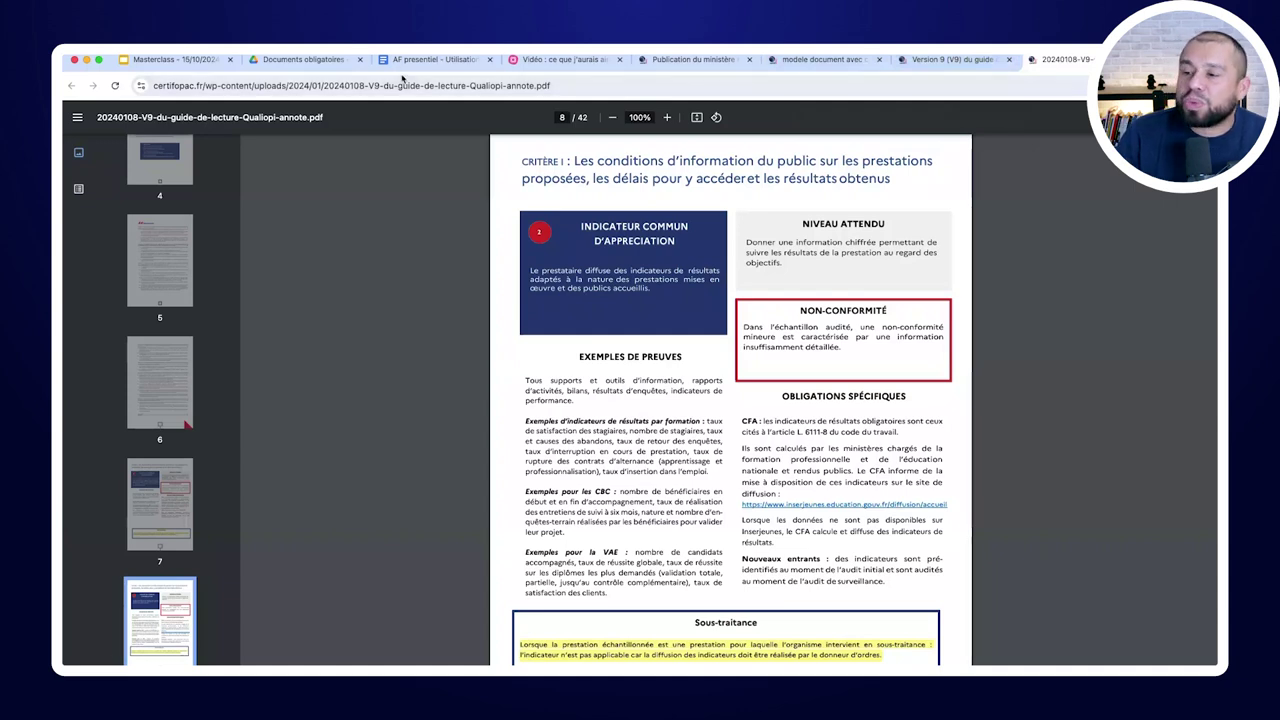
# Switch back to the MindMeister mind map and select the Réduire vos protocoles topic under ETAPE 3 : Simplifier votre audit
pyautogui.click(191, 60)
pyautogui.click(282, 60)
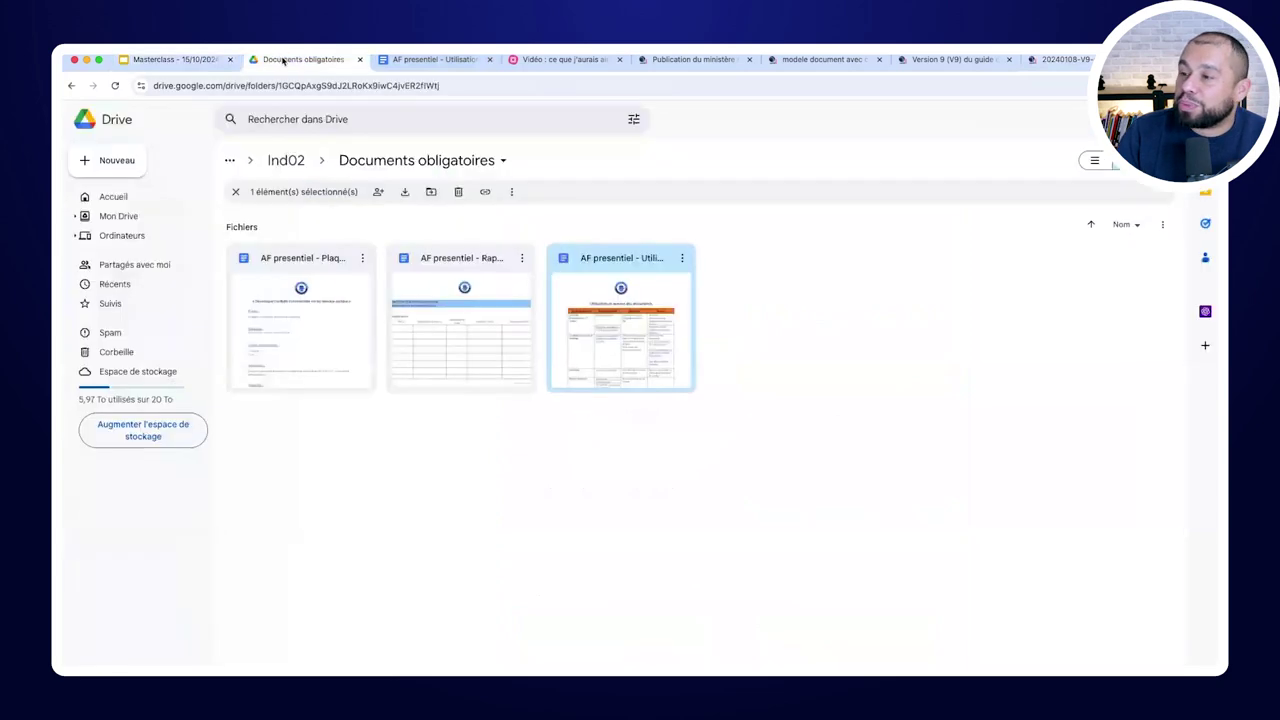
pyautogui.click(389, 59)
pyautogui.click(562, 59)
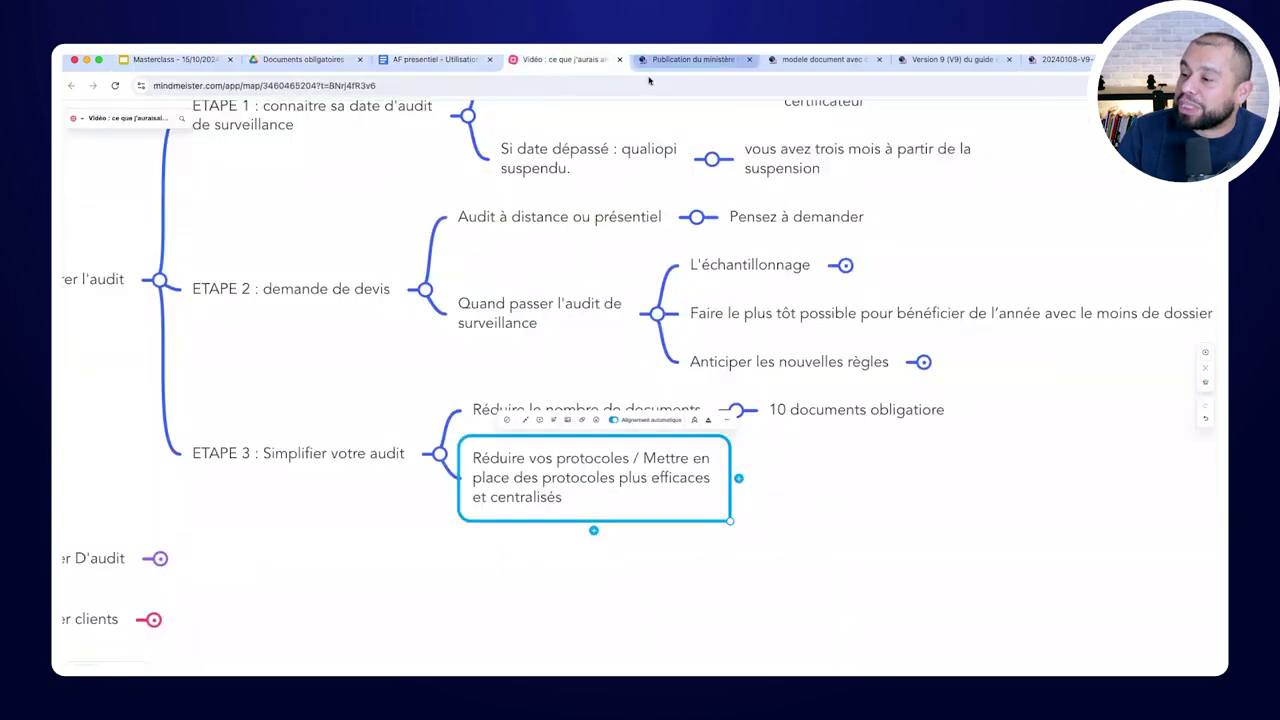
pyautogui.click(337, 406)
pyautogui.moveTo(337, 406); pyautogui.dragTo(688, 177)
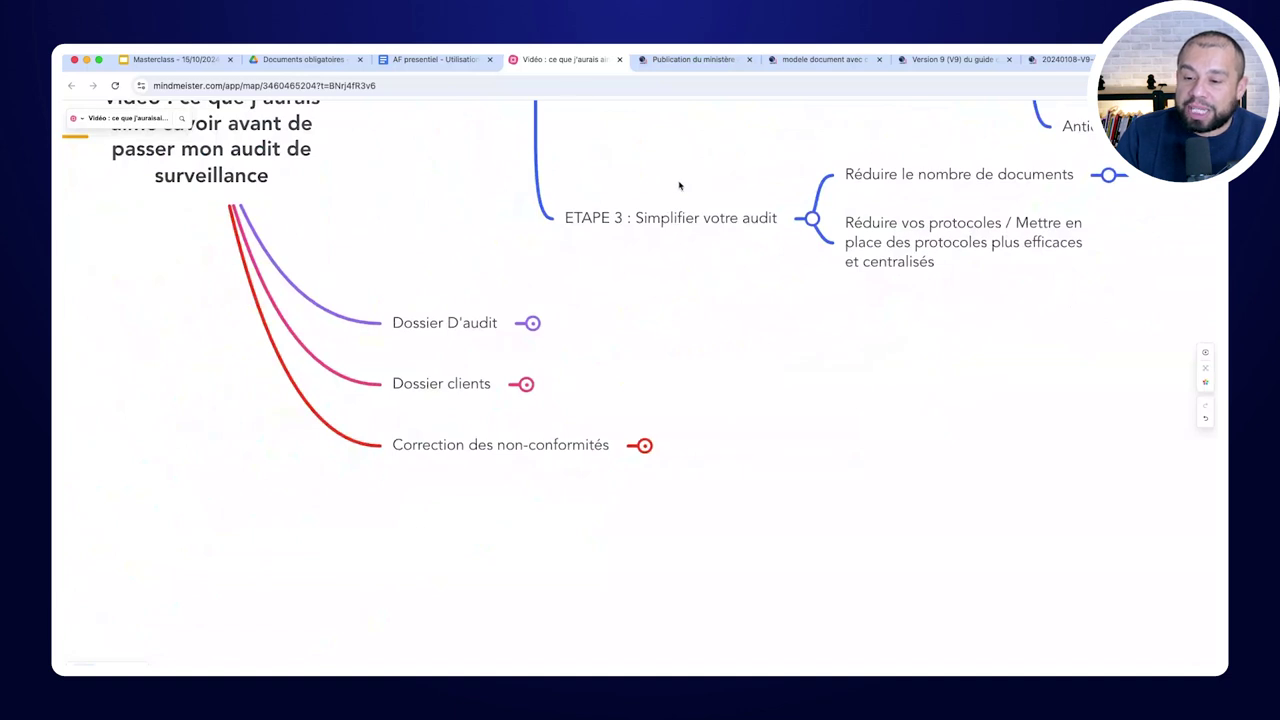
pyautogui.click(889, 253)
pyautogui.moveTo(766, 323); pyautogui.dragTo(631, 350)
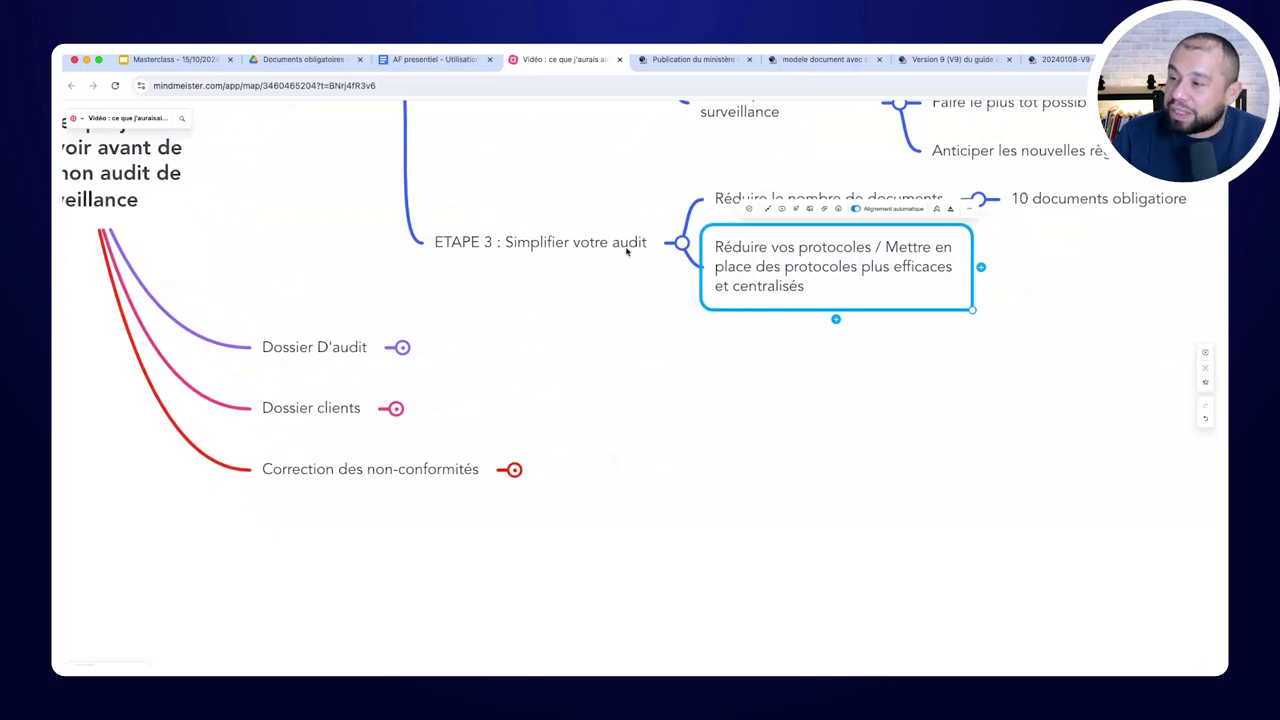
# Expand the Dossier D'audit branch and collapse its Mettre à jour ses documents and La veille topics
pyautogui.click(402, 347)
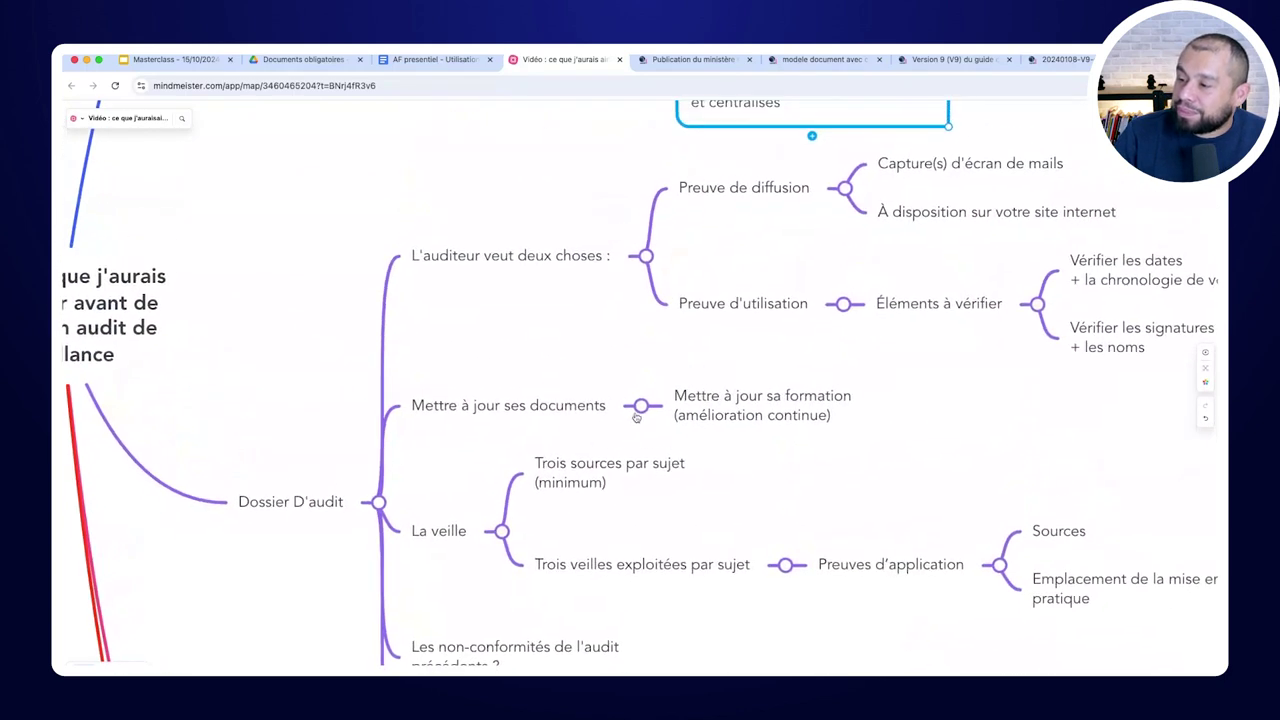
pyautogui.click(641, 405)
pyautogui.click(501, 521)
# Move Les non-conformités de l'audit précédents ? directly above Mettre à jour ses documents and collapse Éléments manquants ?
pyautogui.moveTo(580, 598); pyautogui.dragTo(576, 414)
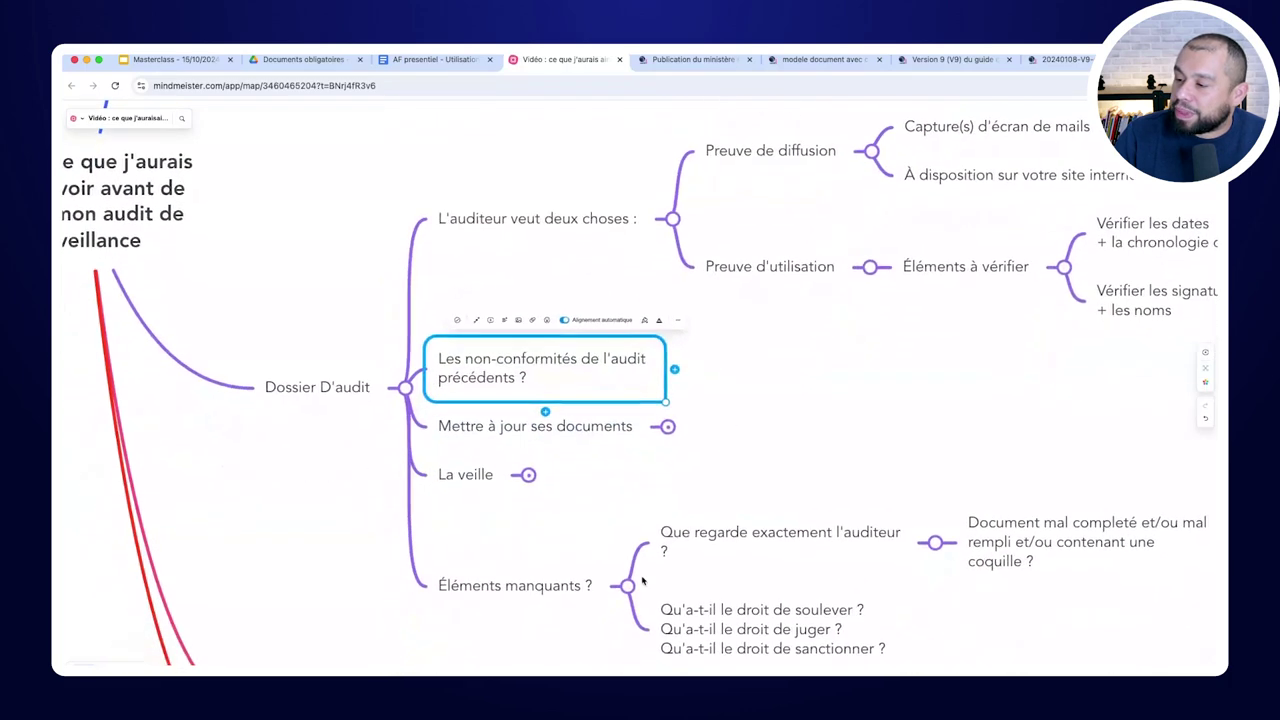
pyautogui.click(628, 588)
pyautogui.scroll(5, 414, 525)
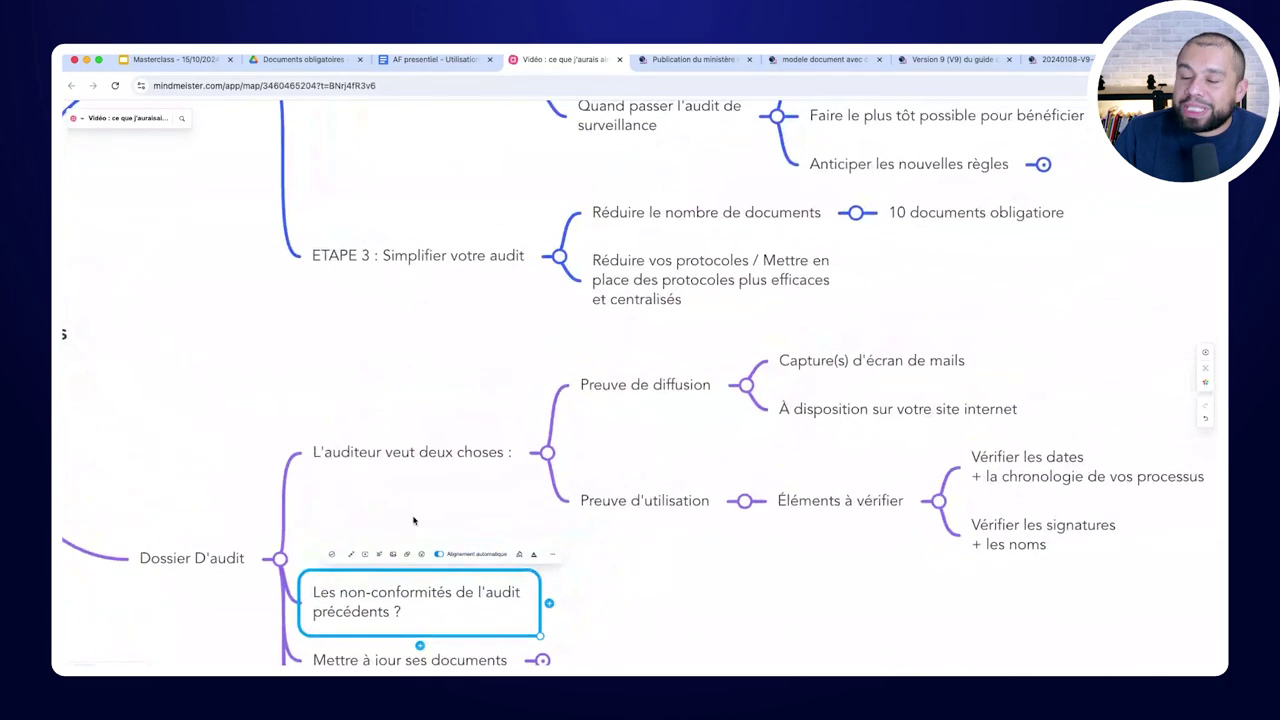
# Add the prefix "2°" to the title of the Dossier D'audit topic
pyautogui.doubleClick(200, 560)
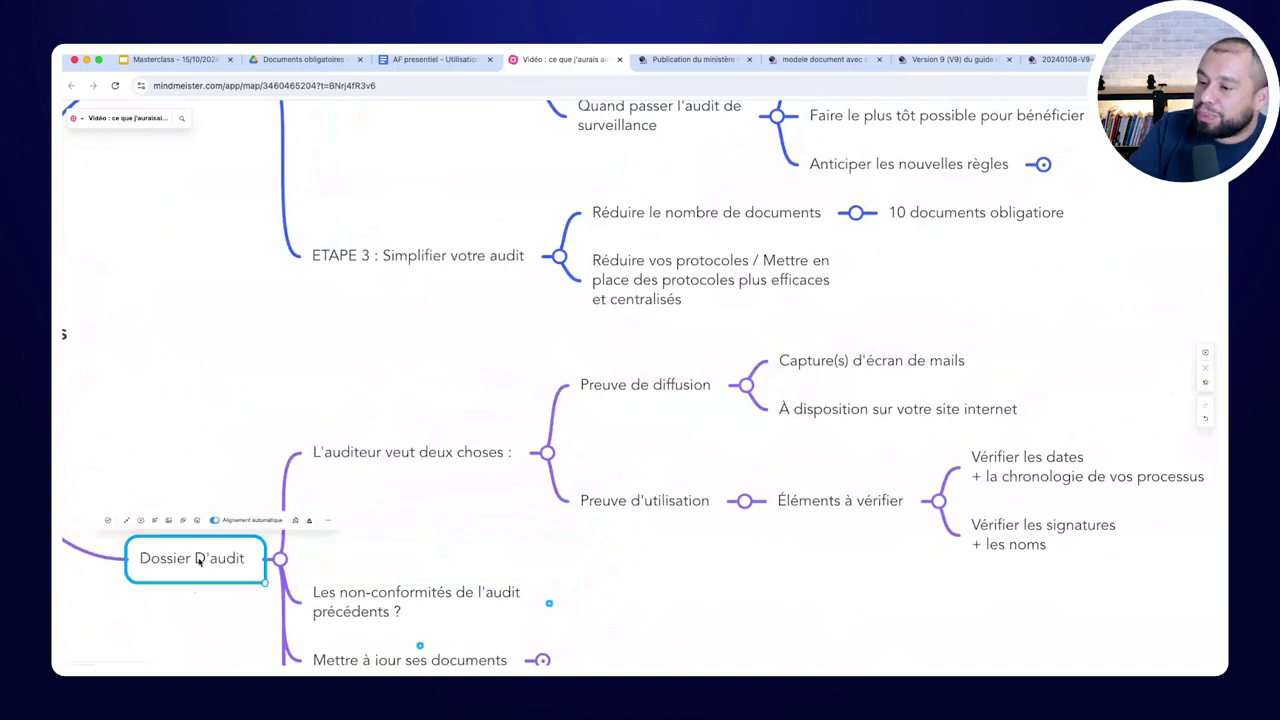
pyautogui.press('super+Left')
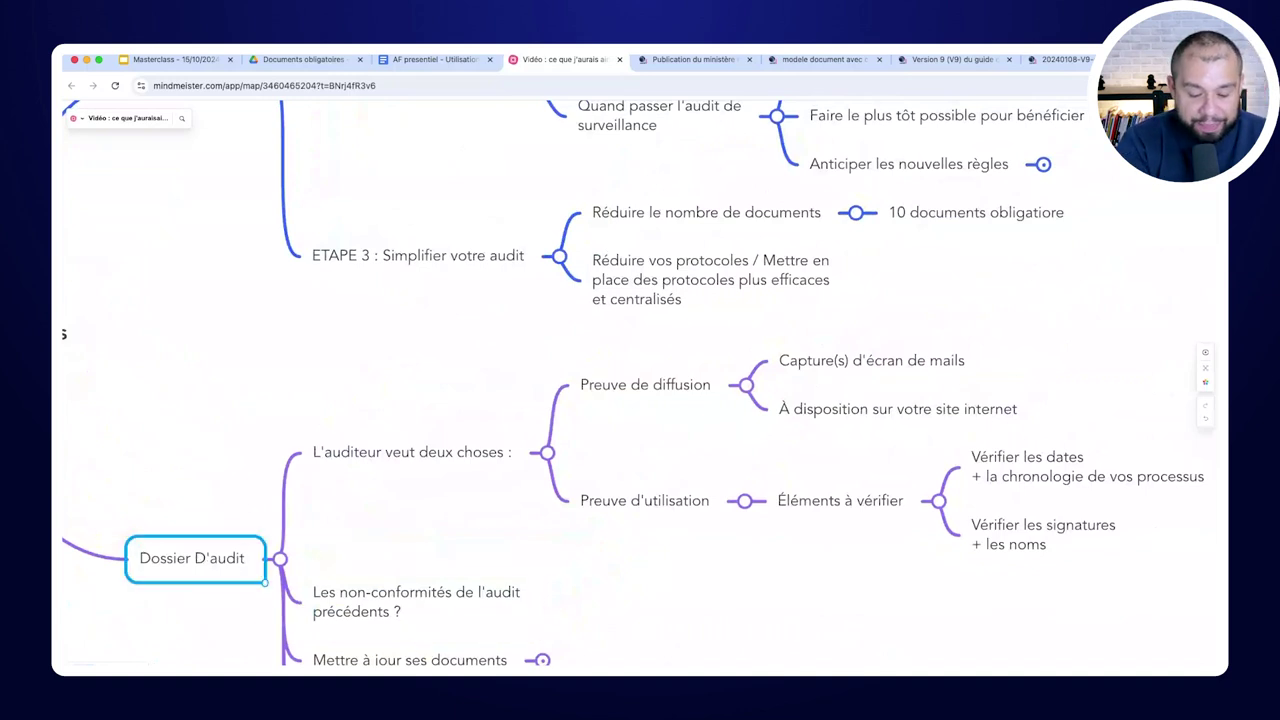
pyautogui.write('2°')
pyautogui.click(395, 537)
pyautogui.scroll(-5, 420, 330)
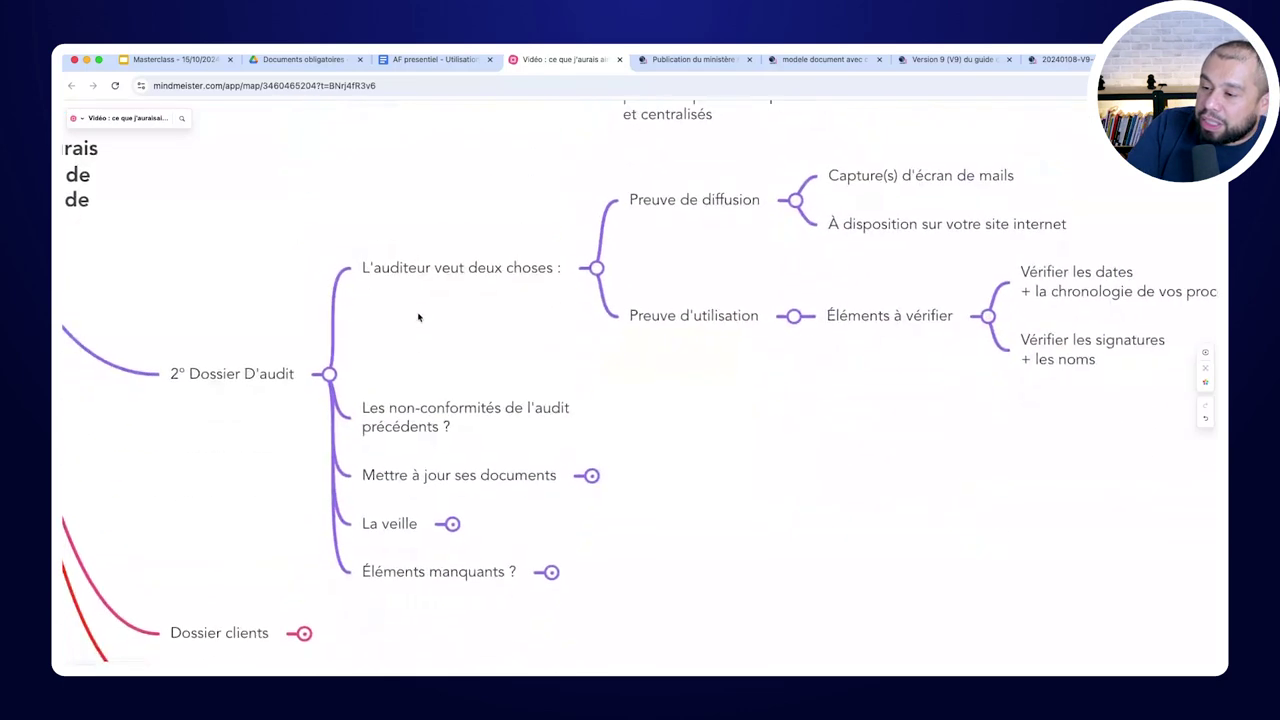
pyautogui.hscroll(-2, 423, 318)
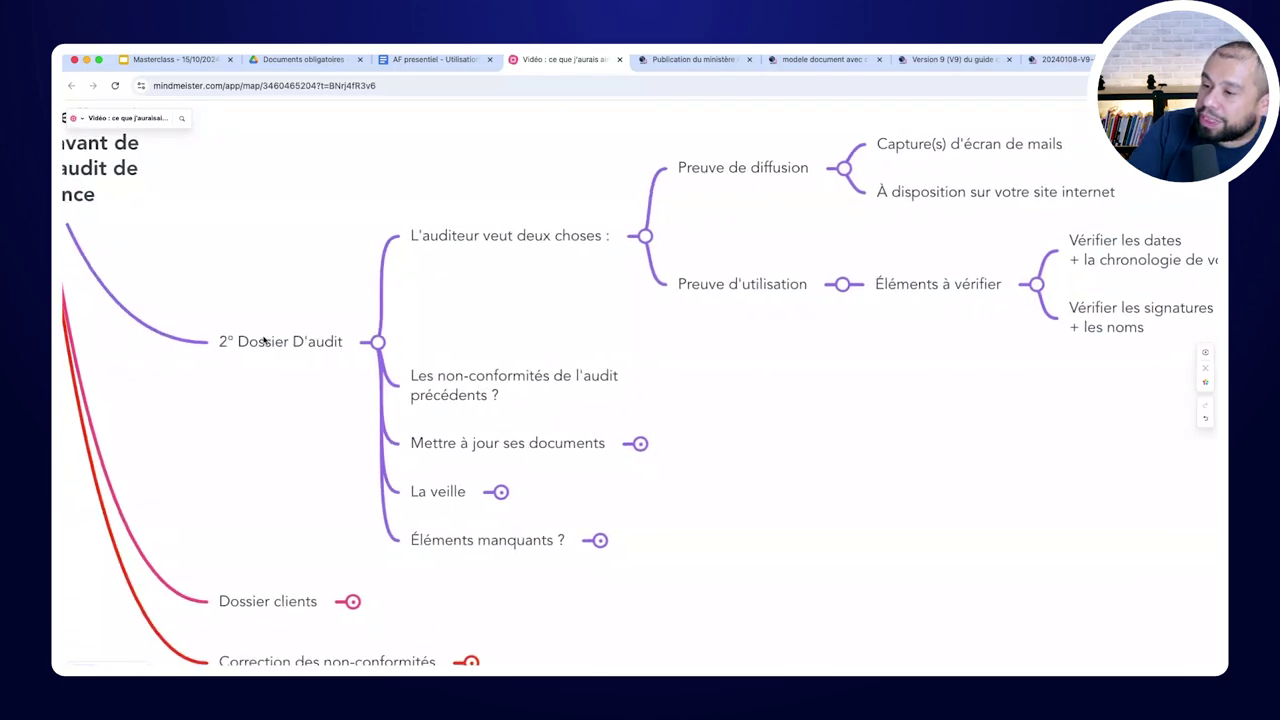
# Expand the Dossier clients branch and move it above the 2° Dossier D'audit branch
pyautogui.click(352, 602)
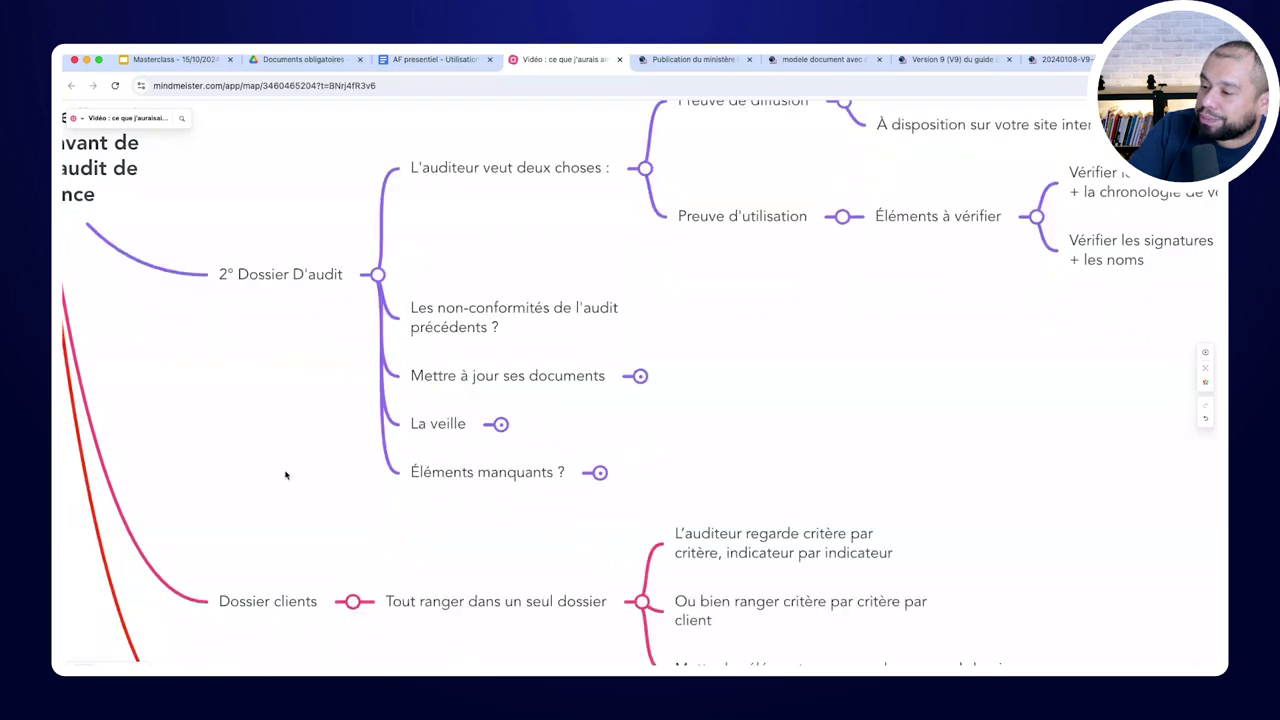
pyautogui.scroll(2, 289, 500)
pyautogui.click(293, 630)
pyautogui.moveTo(297, 574); pyautogui.dragTo(330, 195)
# Add the prefix "2°" to the title of the Dossier clients topic
pyautogui.doubleClick(238, 172)
pyautogui.press('Left')
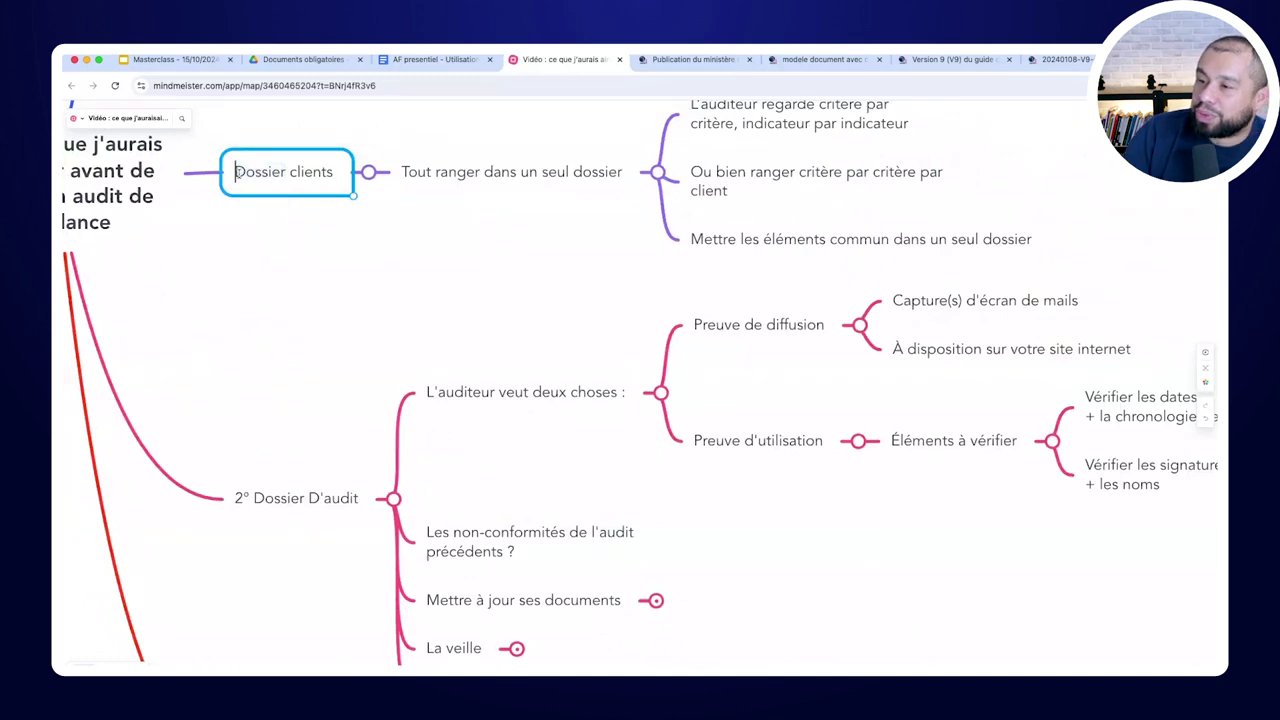
pyautogui.write('2°')
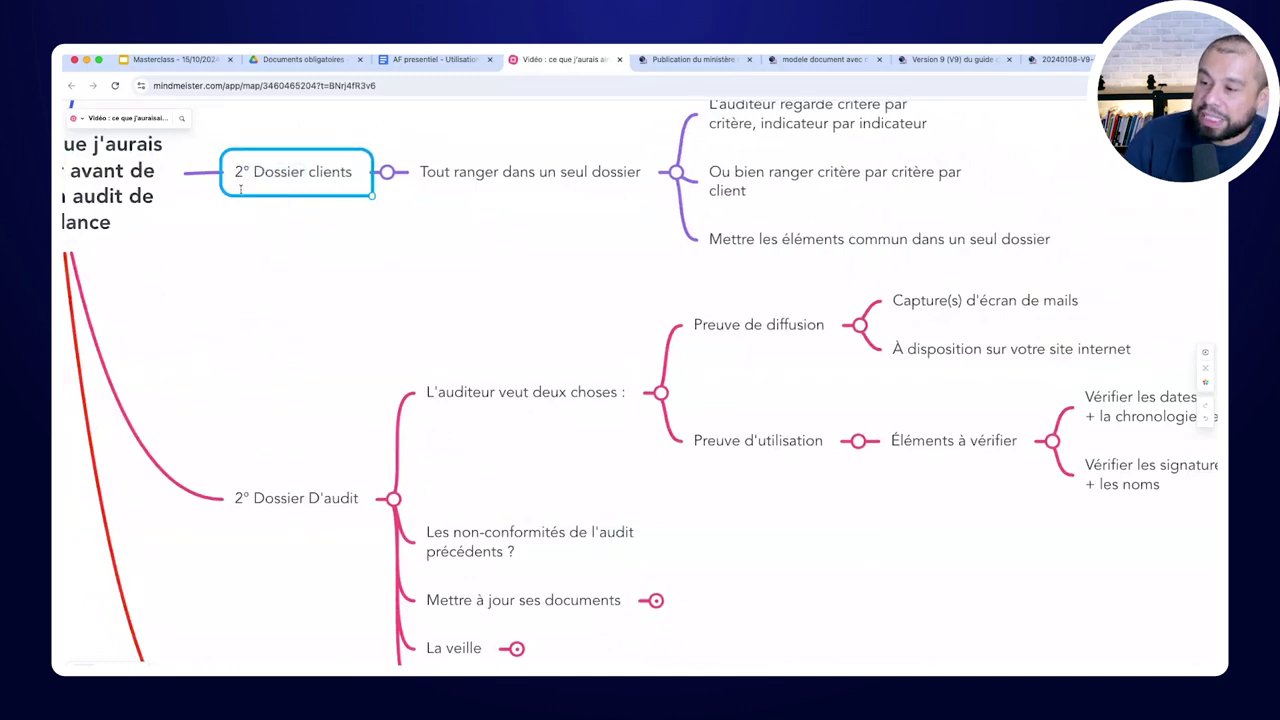
# Renumber the Dossier D'audit topic as "3°"
pyautogui.click(245, 500)
pyautogui.click(243, 498)
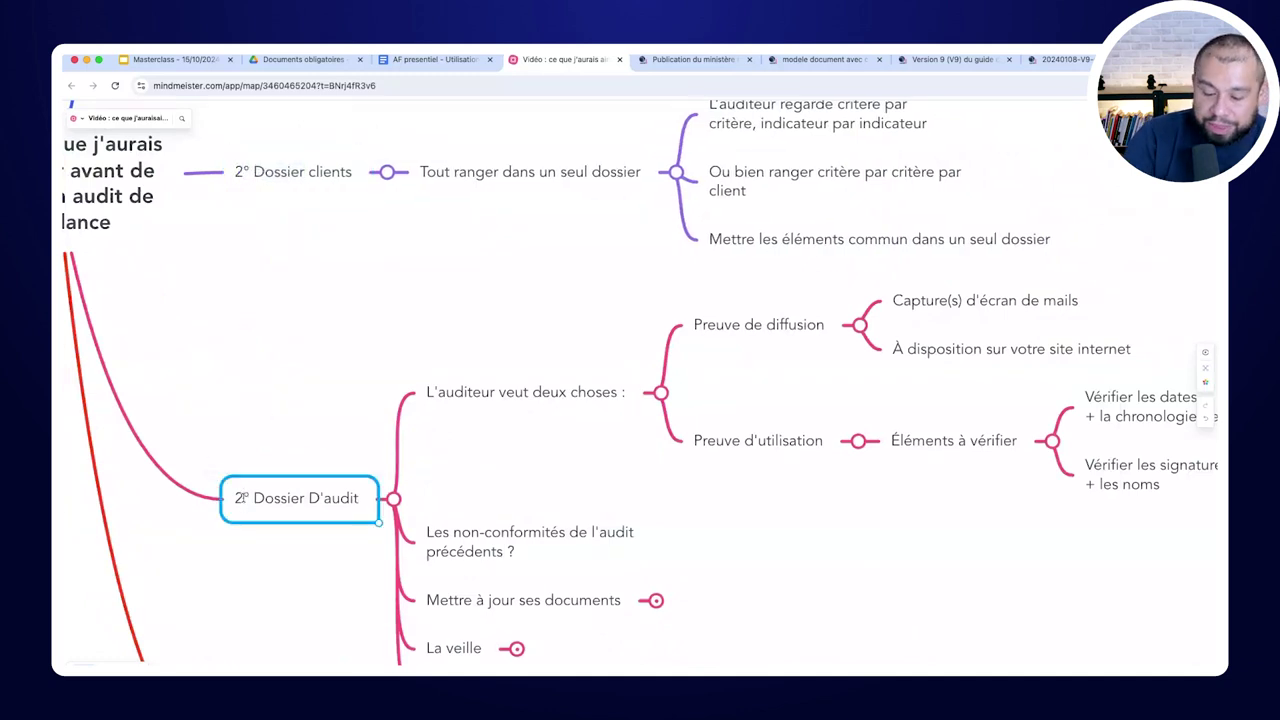
pyautogui.press('BackSpace')
pyautogui.write('3')
pyautogui.click(355, 404)
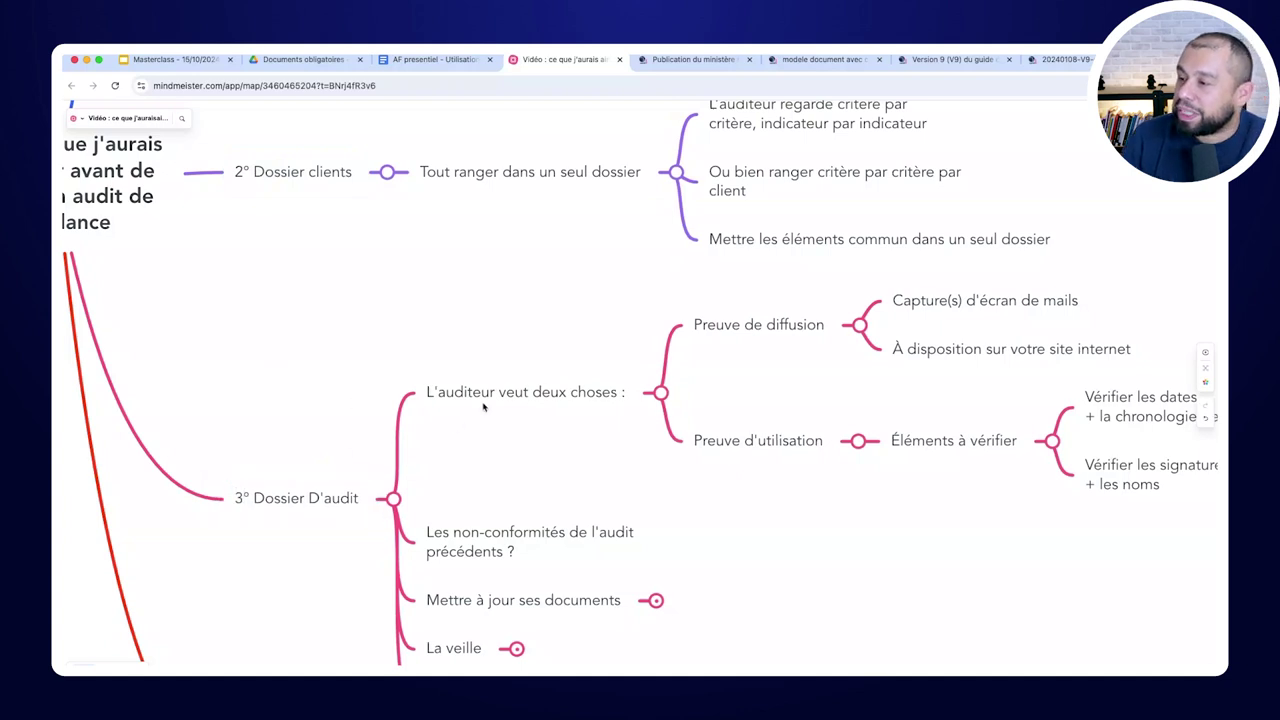
# Move the L'auditeur veut deux choses : branch under 2° Dossier clients, below Tout ranger dans un seul dossier
pyautogui.moveTo(490, 400); pyautogui.dragTo(400, 176)
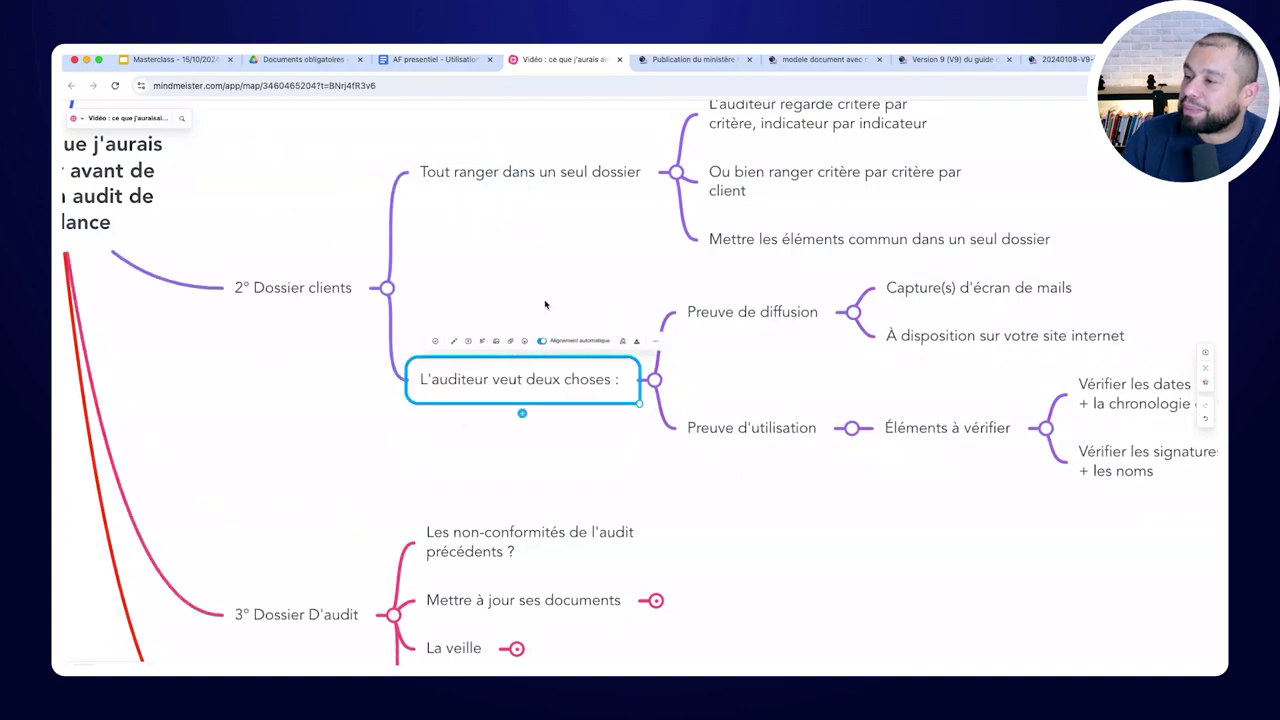
pyautogui.click(496, 341)
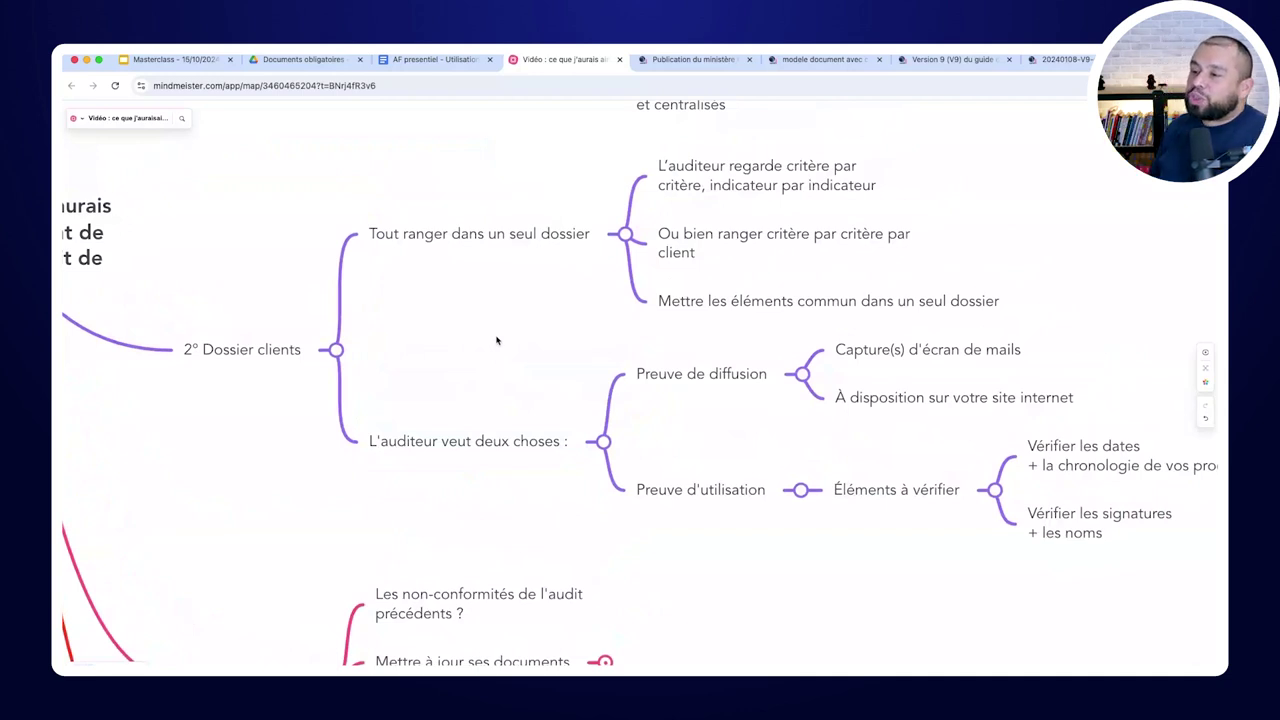
# Collapse 3° Dossier D'audit, expand L'auditeur veut deux choses : and select its Preuve de diffusion topic
pyautogui.click(338, 518)
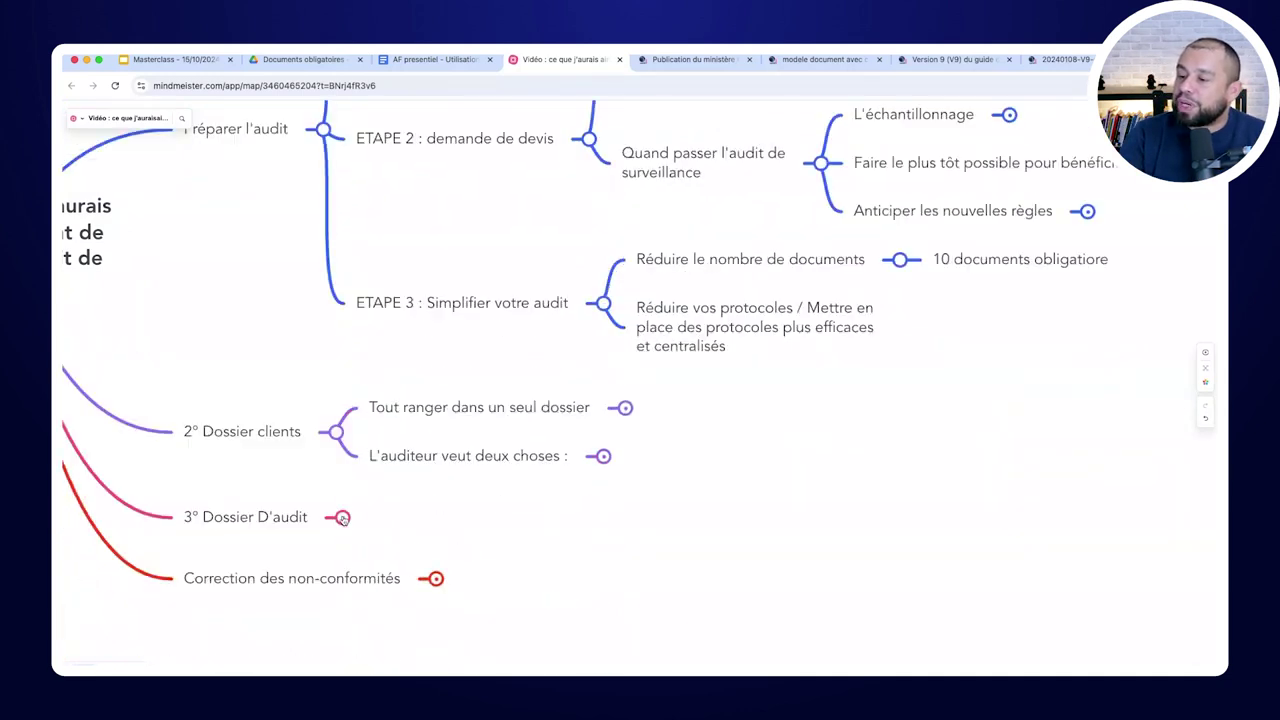
pyautogui.click(603, 456)
pyautogui.moveTo(746, 420); pyautogui.dragTo(551, 399)
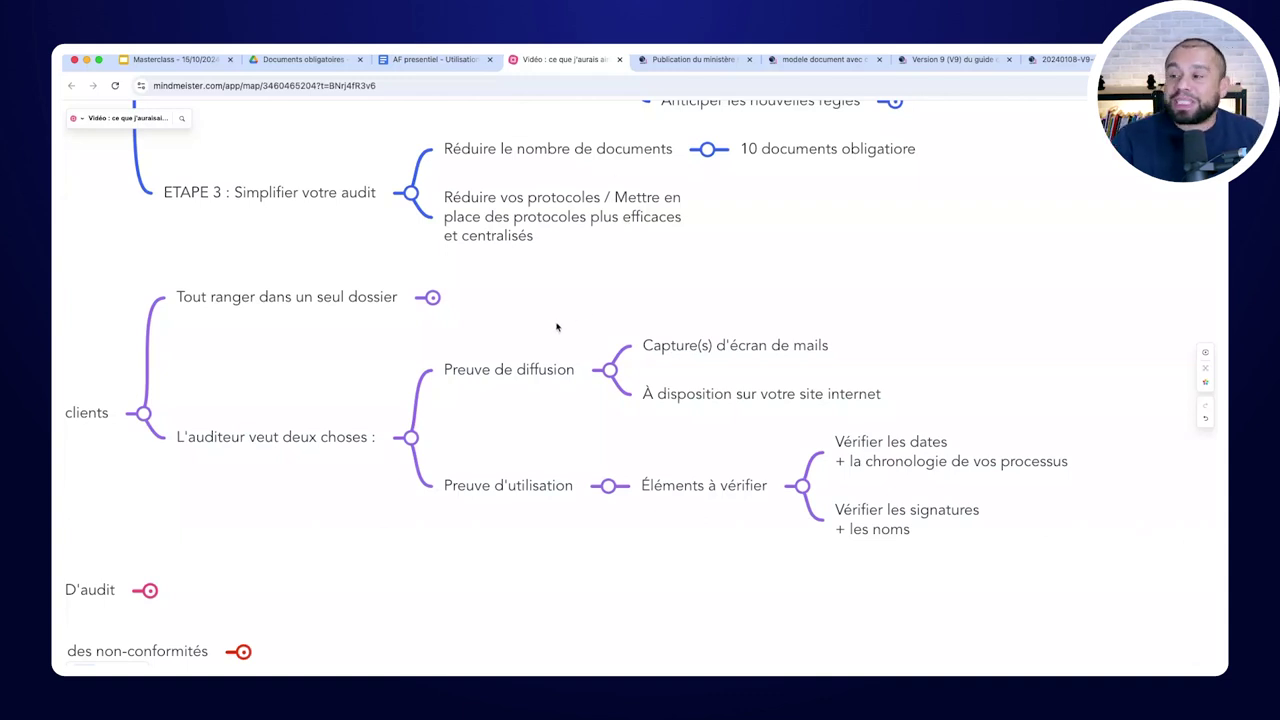
pyautogui.moveTo(556, 327); pyautogui.dragTo(553, 270)
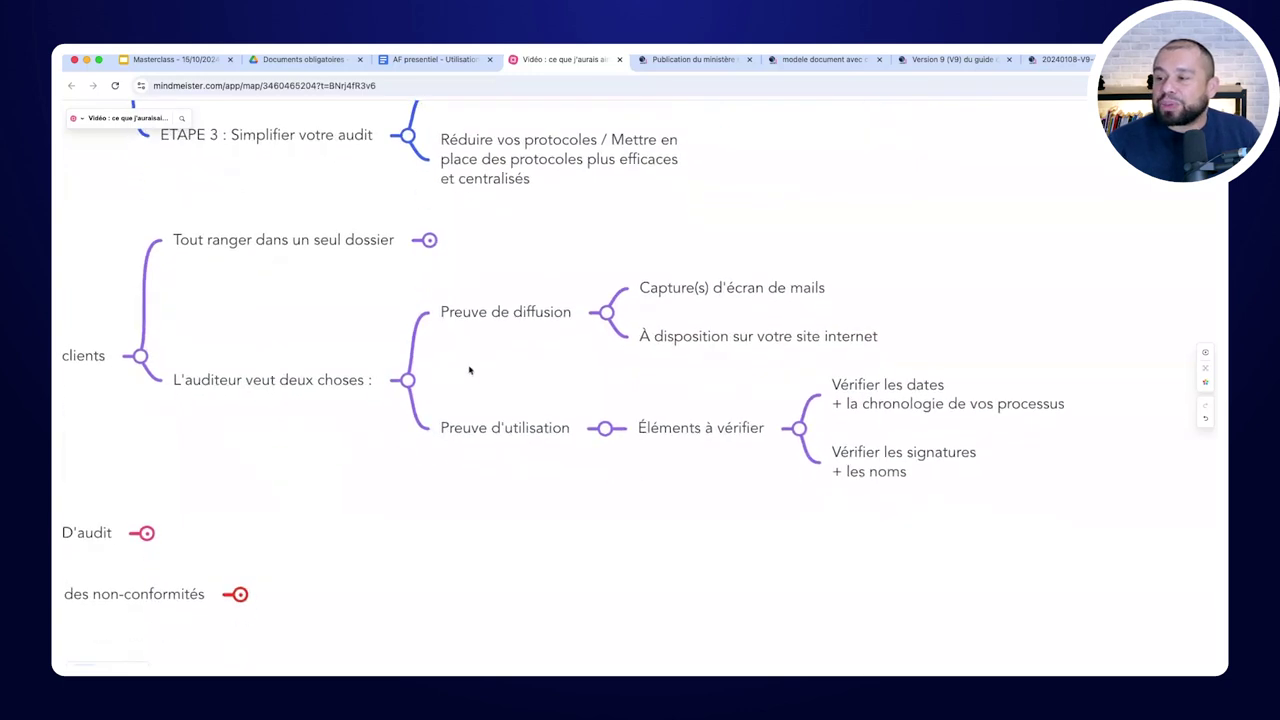
pyautogui.click(472, 323)
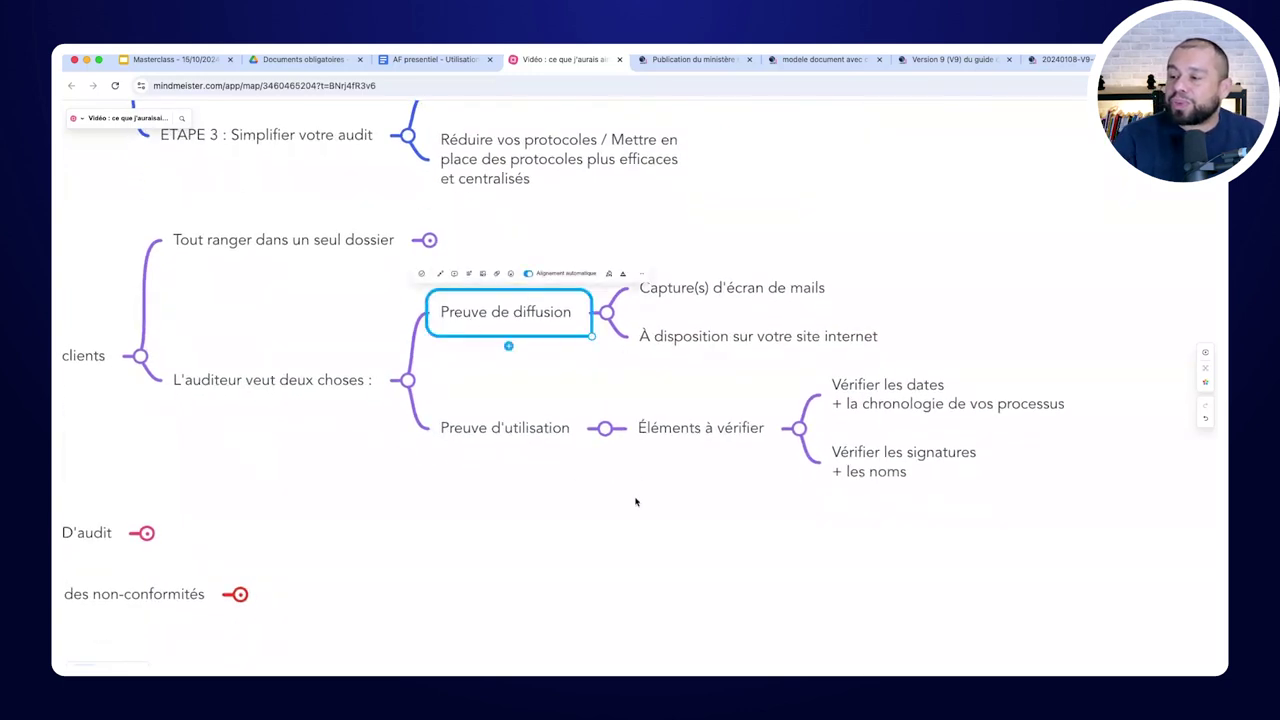
# Highlight the Preuve d'utilisation, Preuve de diffusion and Capture(s) d'écran de mails topics one after another in the mind map
pyautogui.click(553, 438)
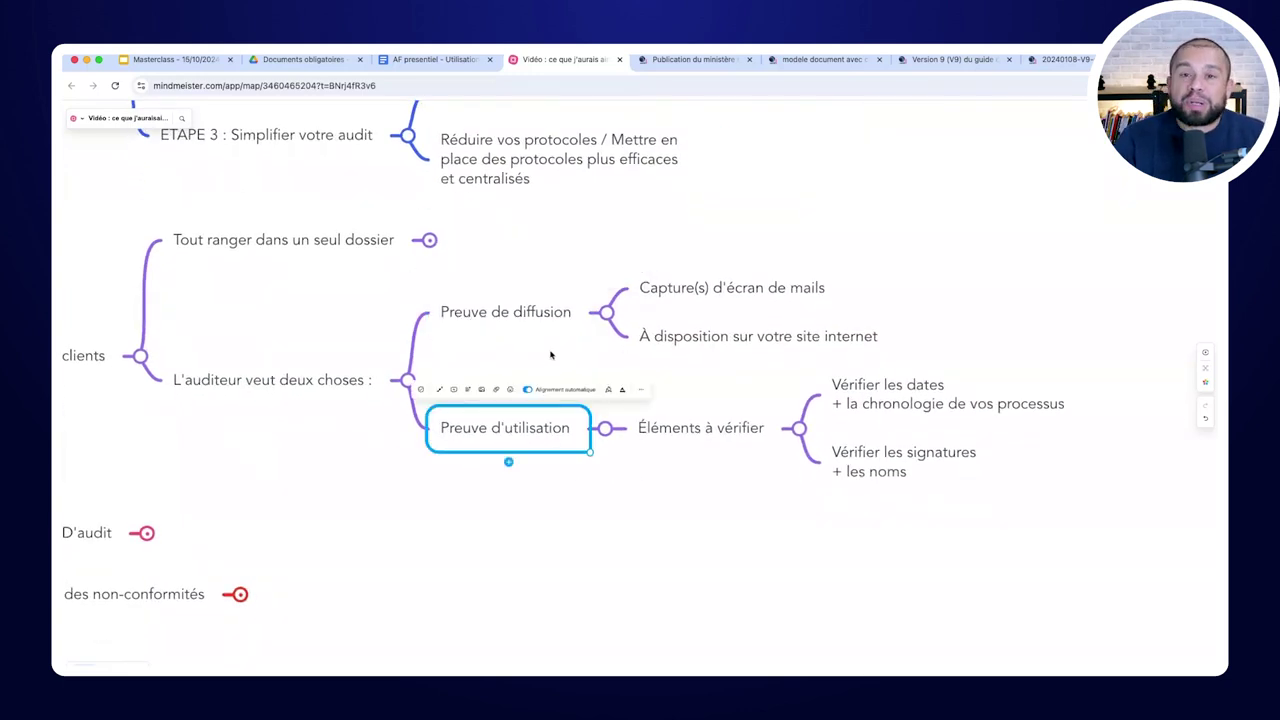
pyautogui.click(546, 308)
pyautogui.click(716, 290)
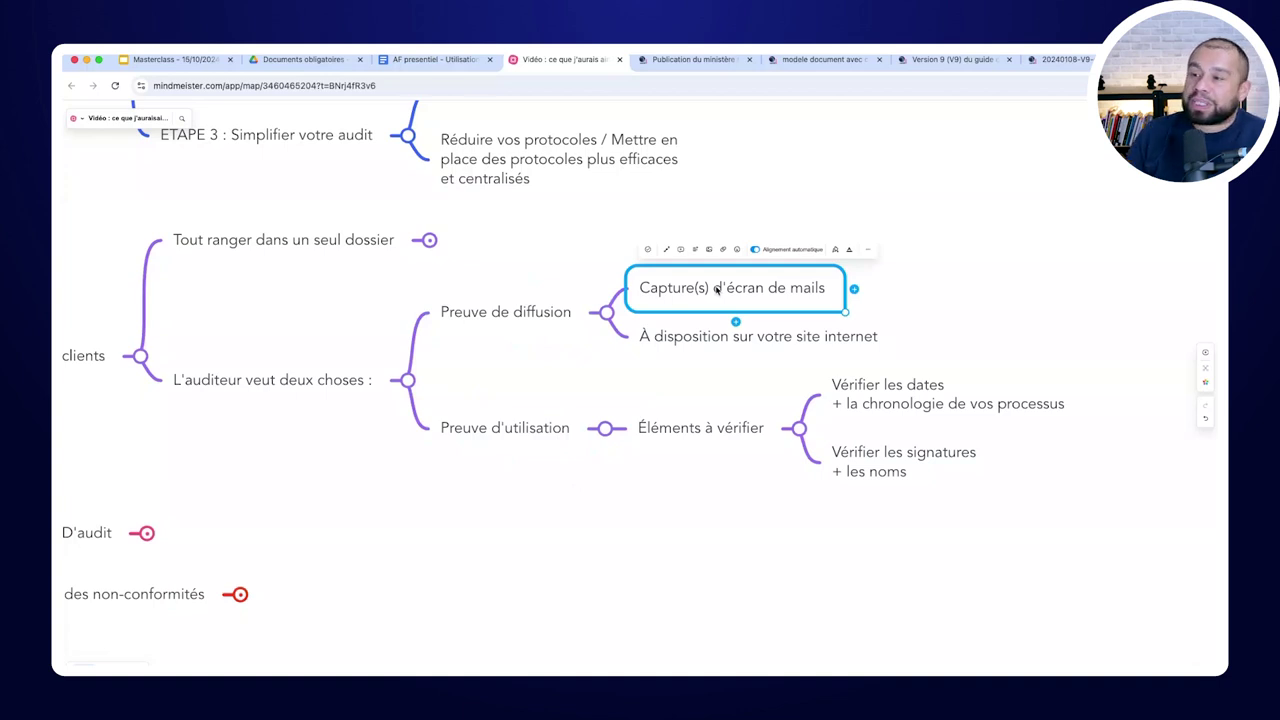
# Switch to Google Drive and view Capture-plaquette.pdf in the Crit1 - ok folder, closing the preview when done
pyautogui.click(302, 59)
pyautogui.click(284, 160)
pyautogui.click(283, 160)
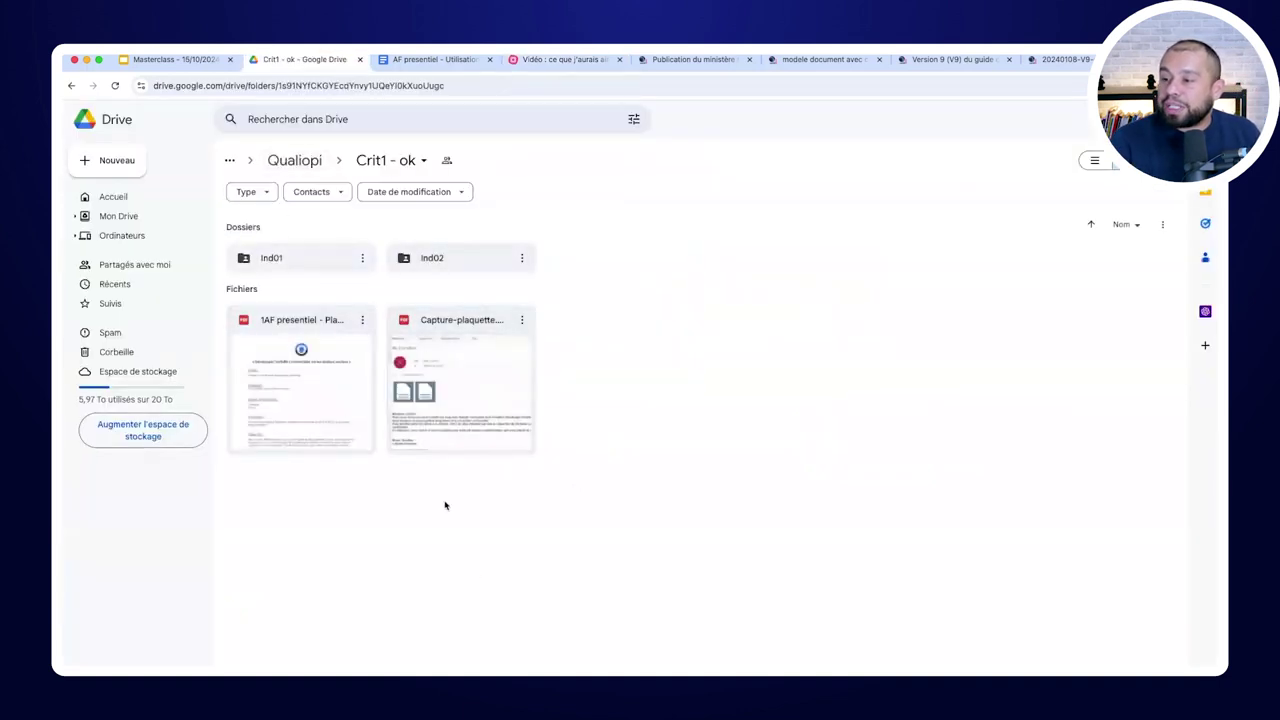
pyautogui.doubleClick(482, 418)
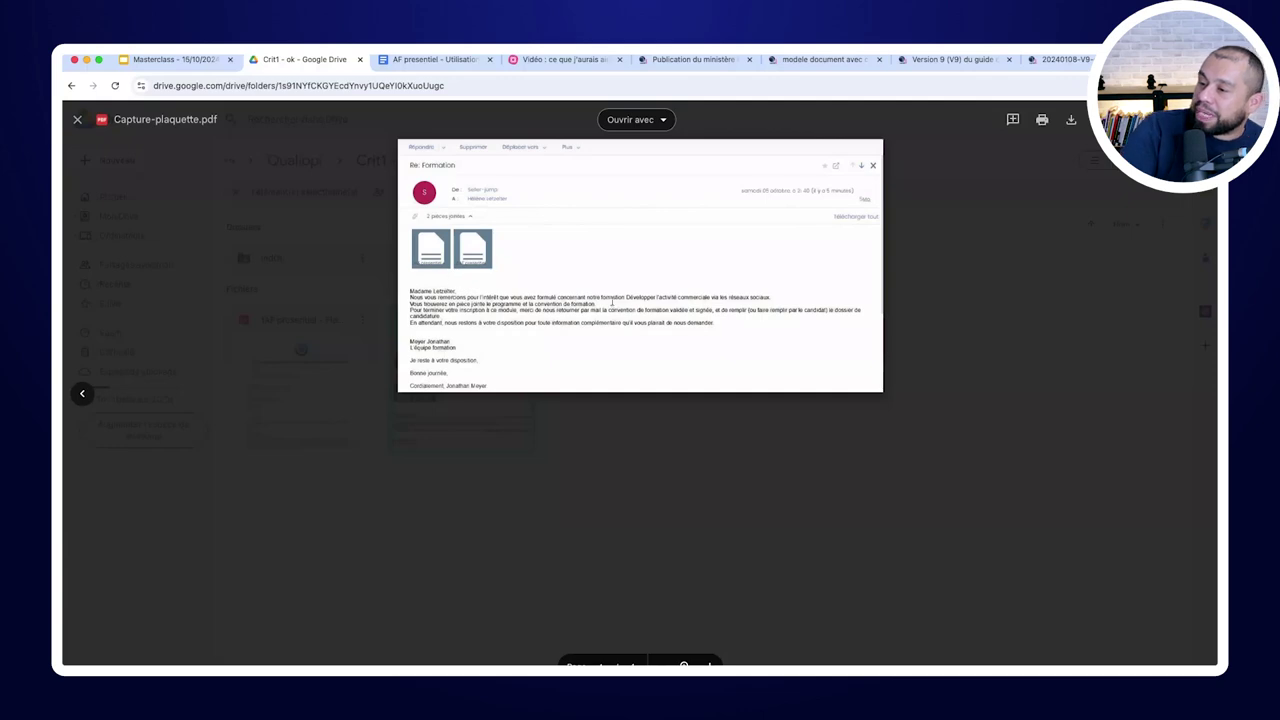
pyautogui.click(328, 267)
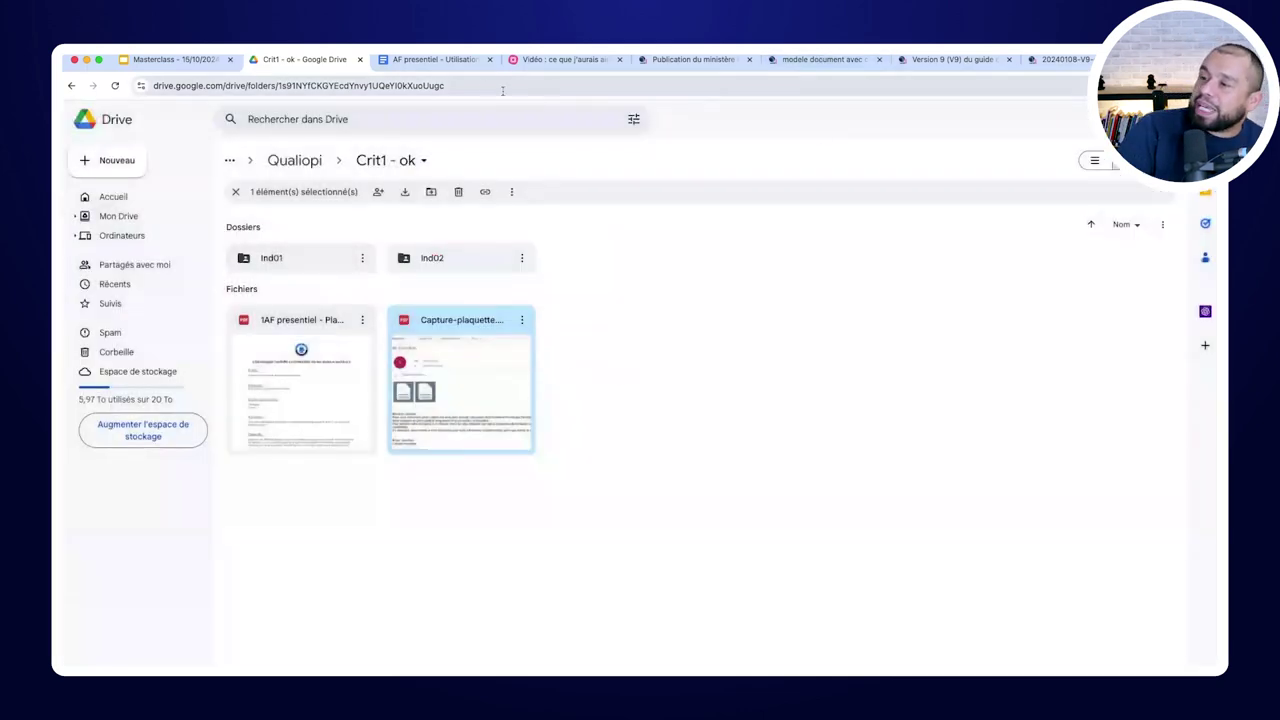
# View the capture - dossier de candidature.pdf email proof in Crit2 - ok > Ind04 - ok and close it
pyautogui.click(298, 162)
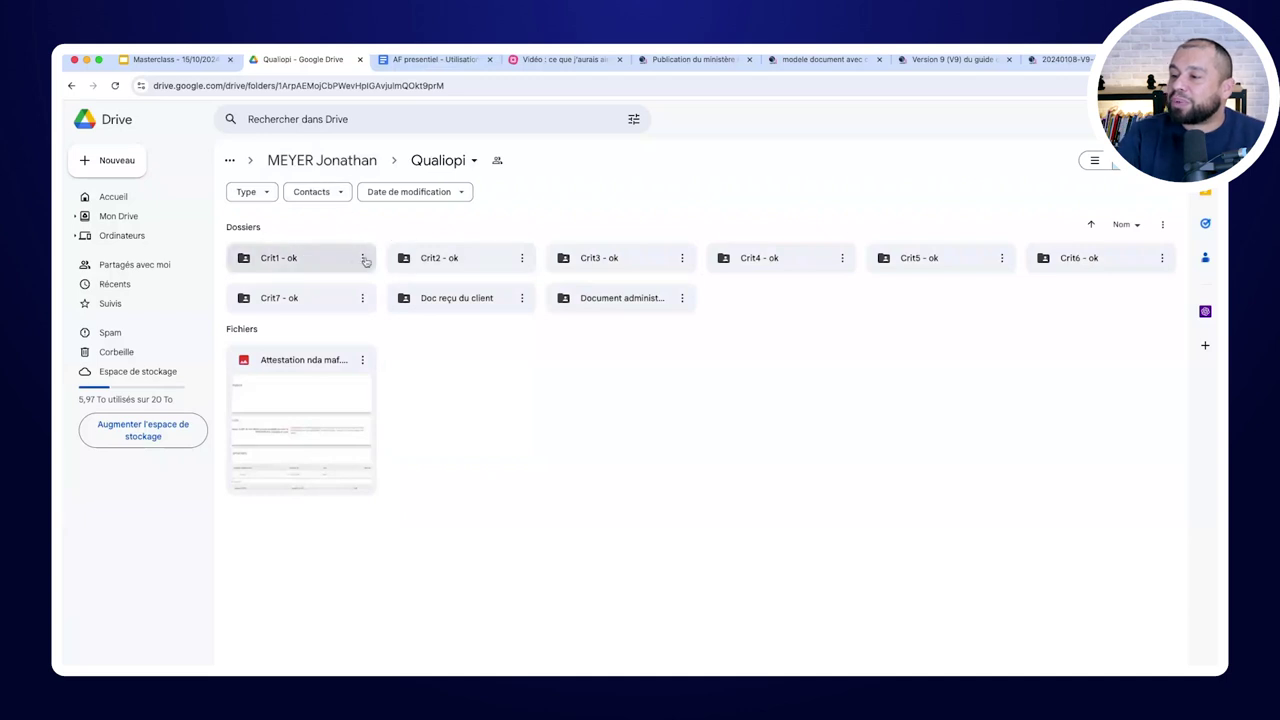
pyautogui.doubleClick(444, 263)
pyautogui.doubleClick(324, 266)
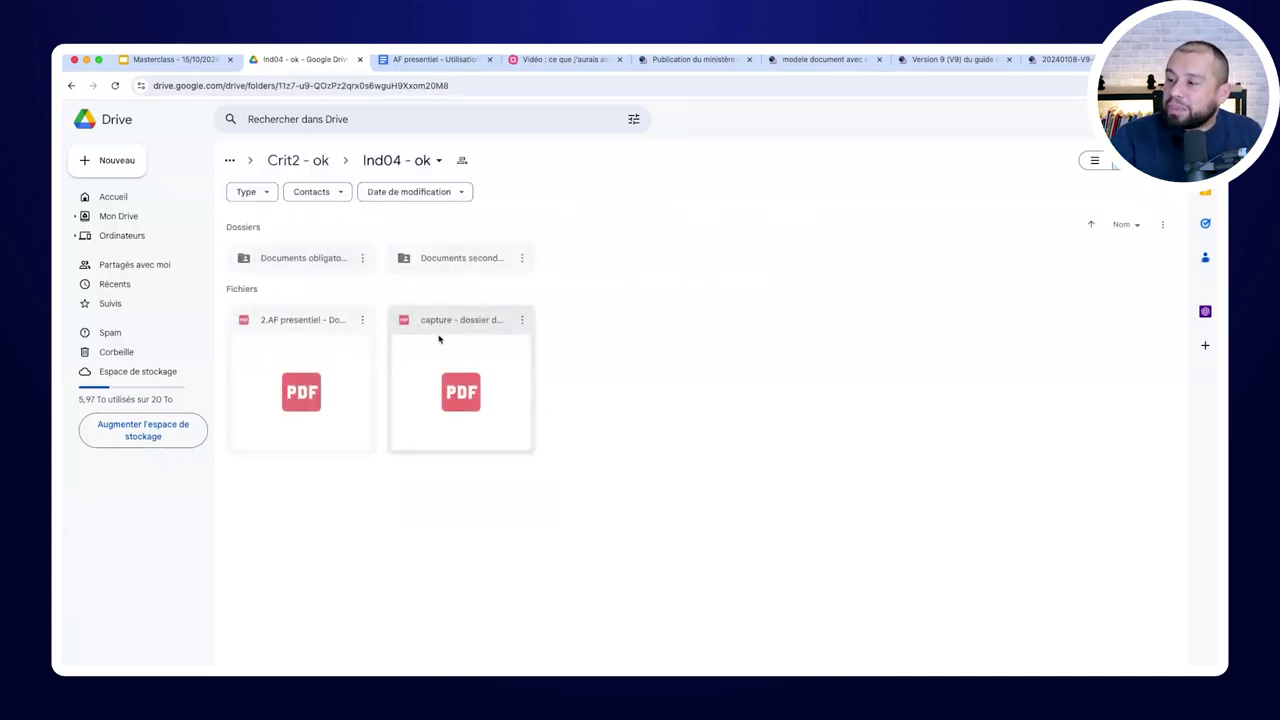
pyautogui.doubleClick(424, 390)
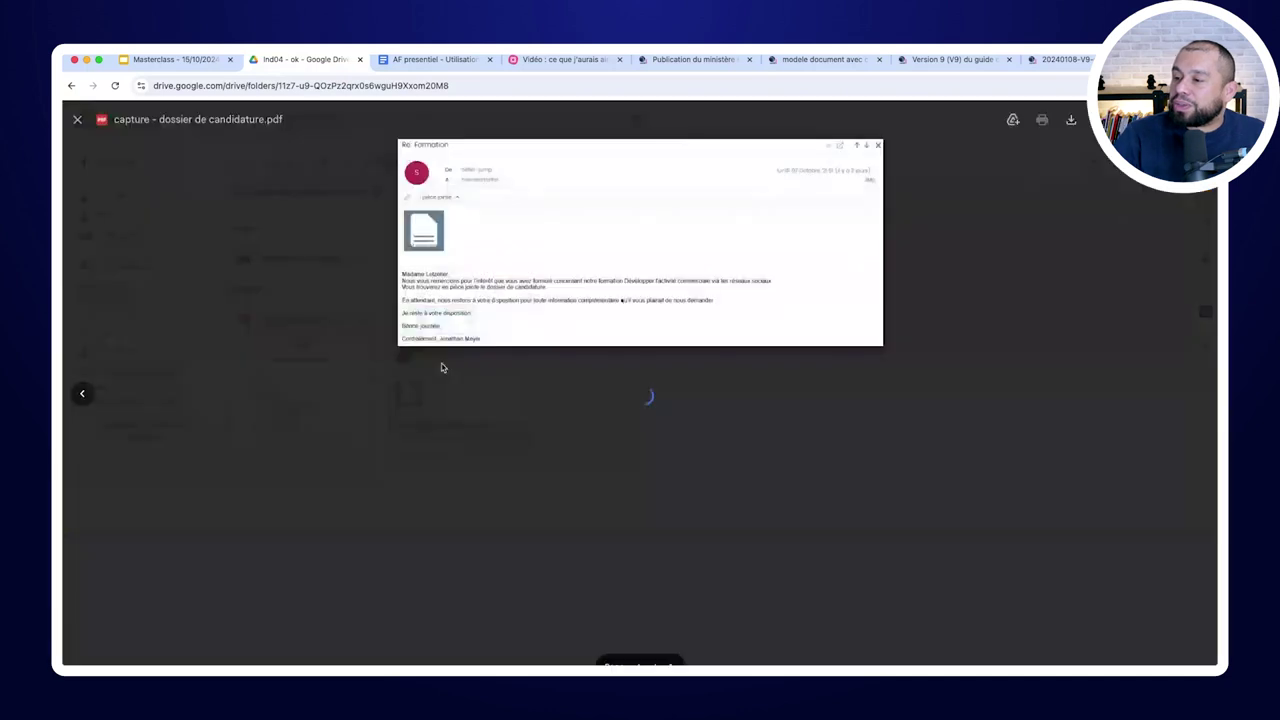
pyautogui.click(945, 400)
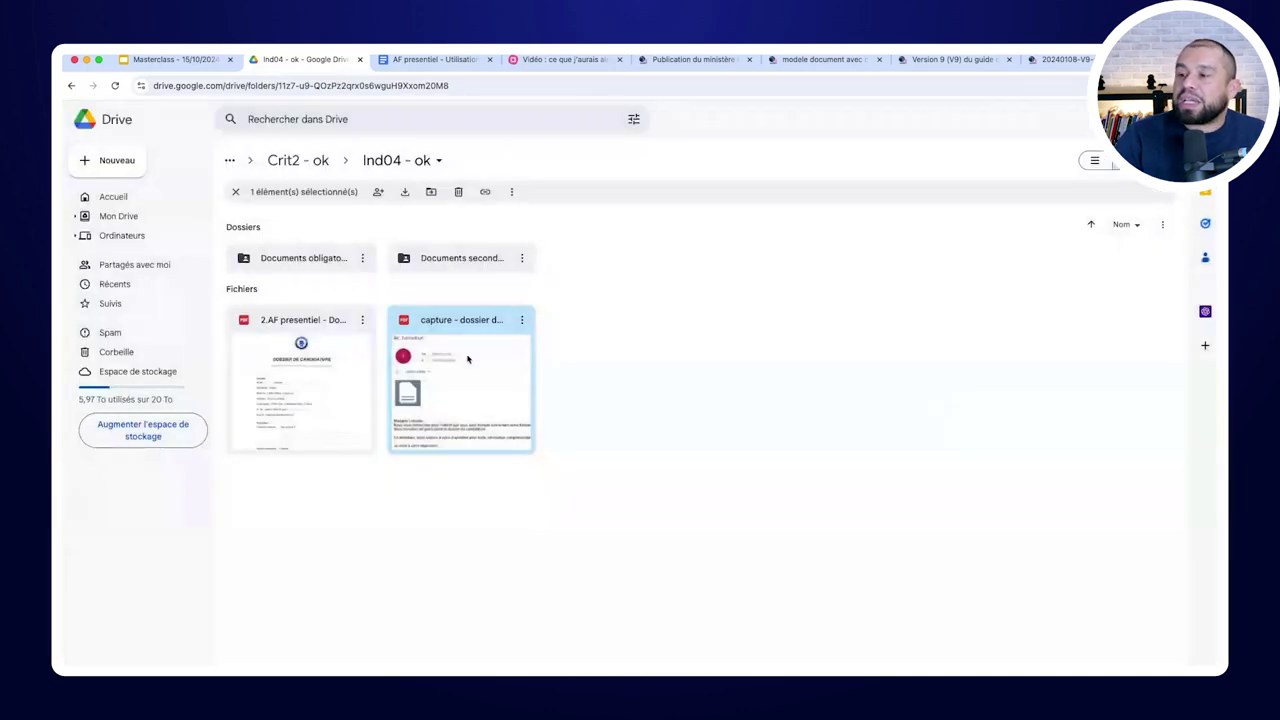
# View capture - livret d_accueil + contrat.pdf in the Ind05 - ok folder and return to Crit2 - ok
pyautogui.click(298, 163)
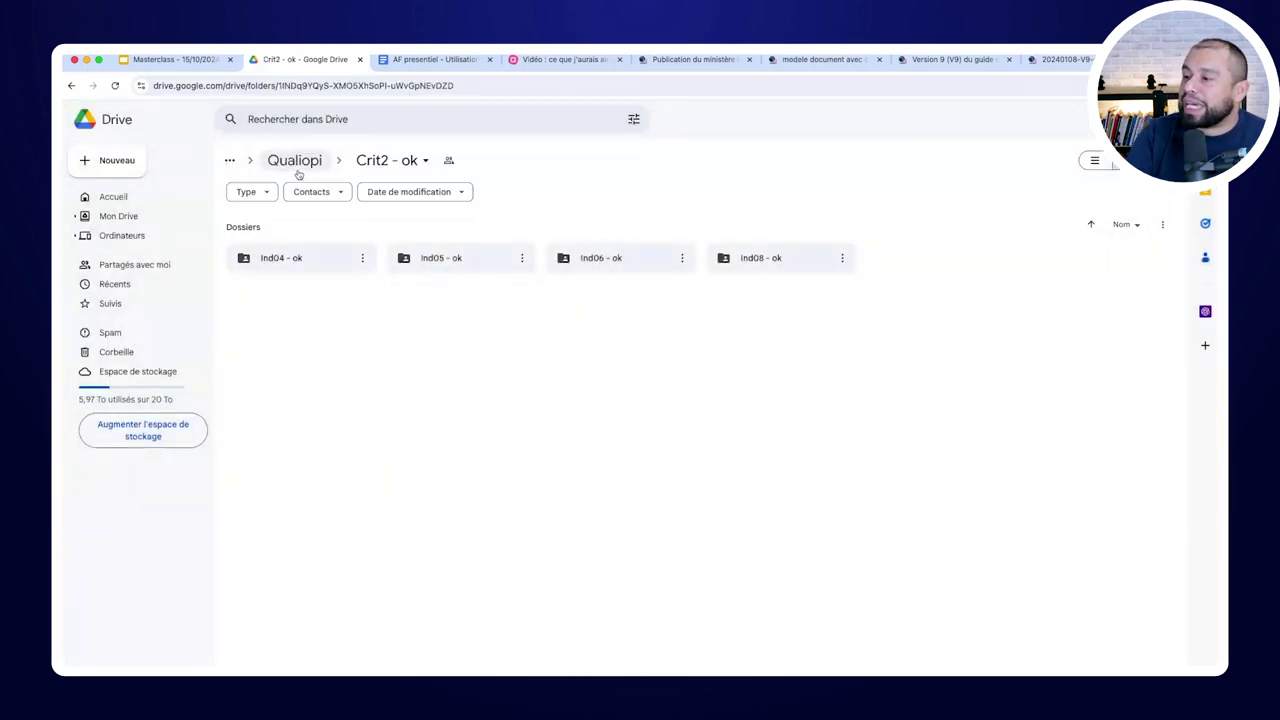
pyautogui.doubleClick(446, 260)
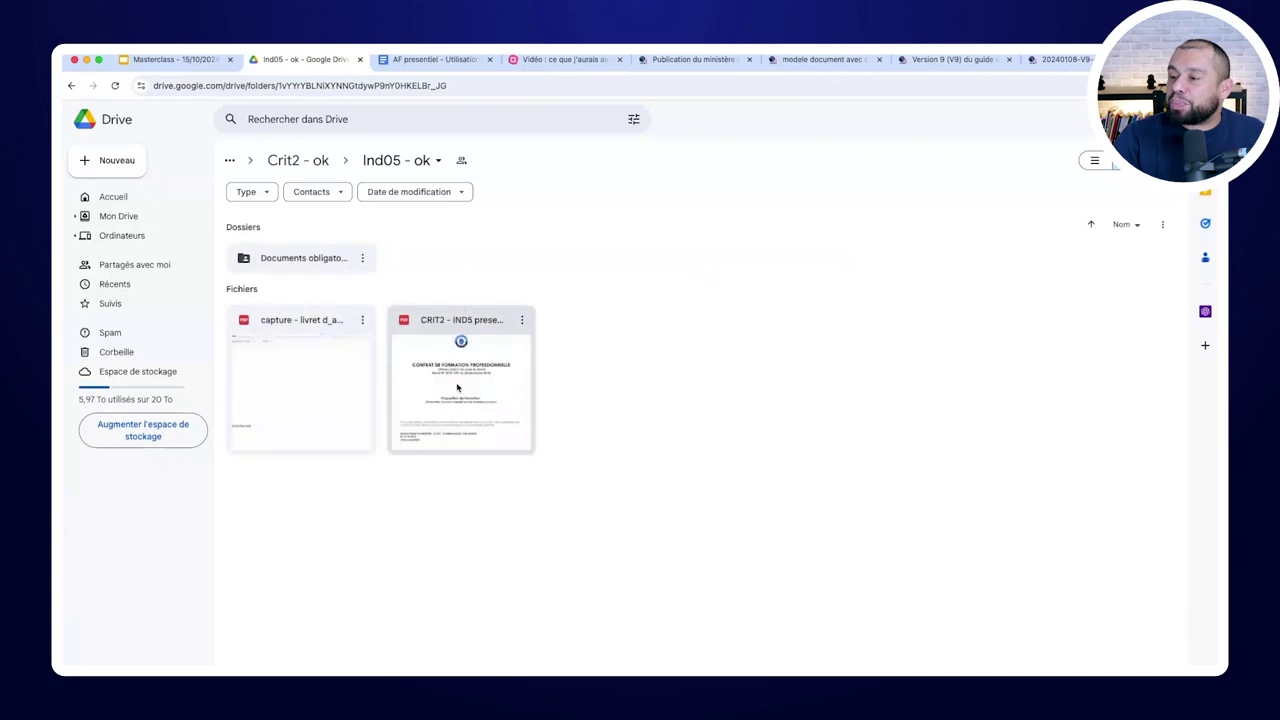
pyautogui.doubleClick(360, 387)
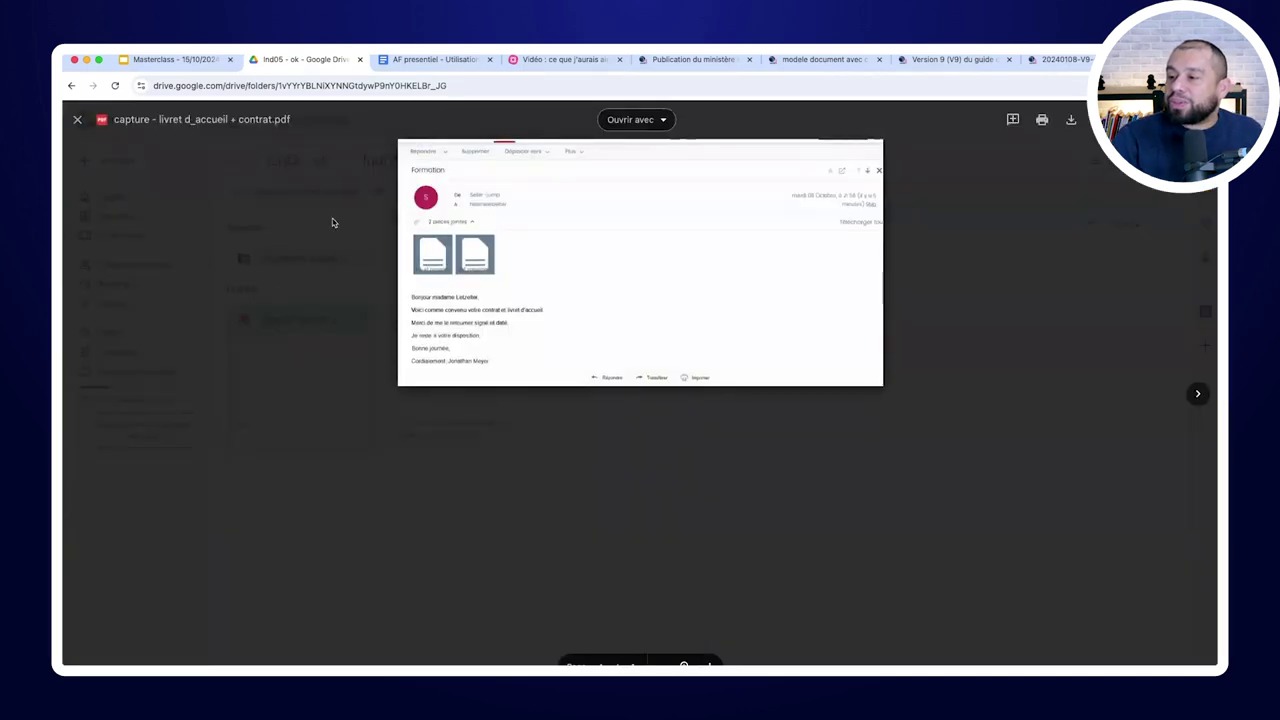
pyautogui.press('Escape')
pyautogui.click(296, 162)
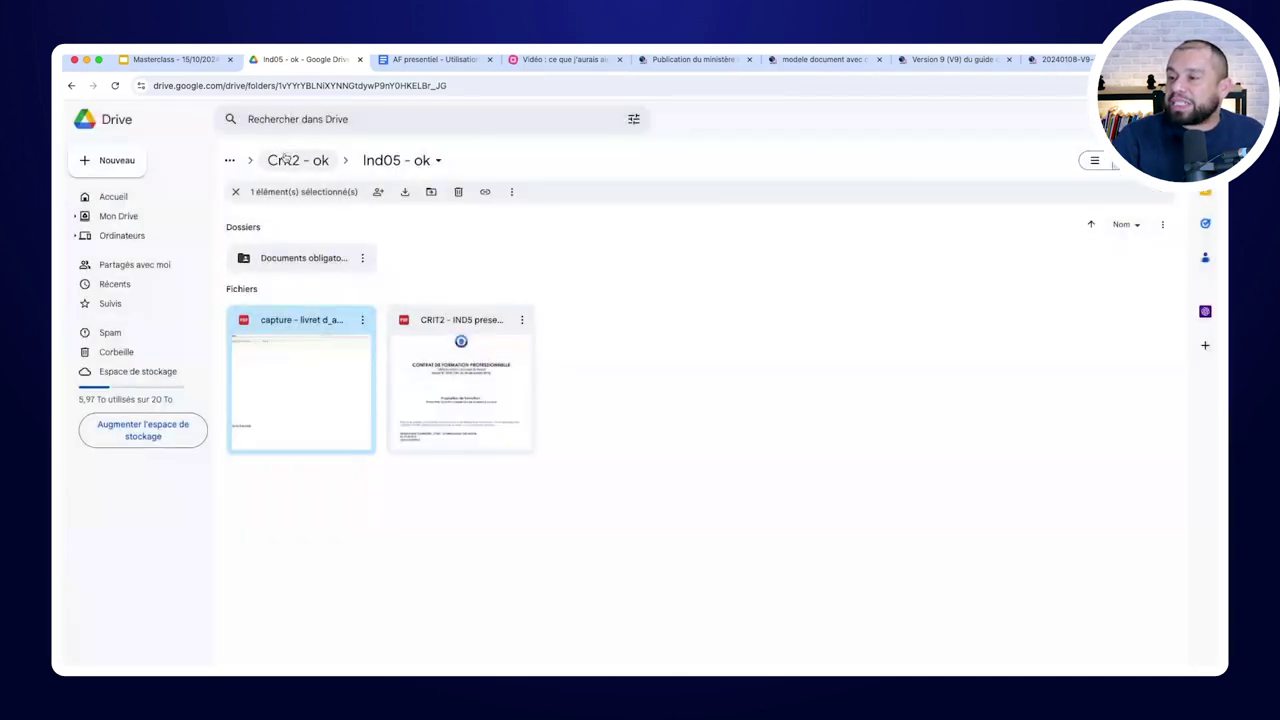
# Check the Ind06 - ok folder, and view capture - test de positionnement.pdf in Ind08 - ok
pyautogui.doubleClick(618, 258)
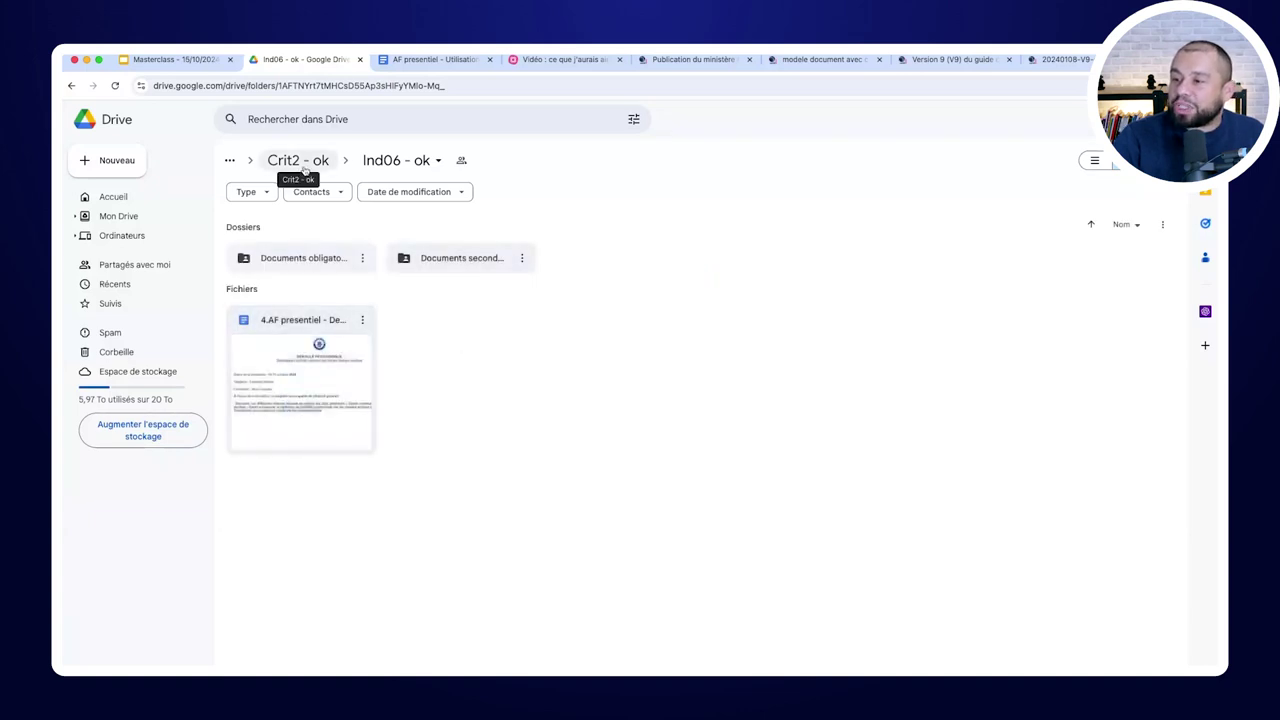
pyautogui.click(300, 161)
pyautogui.doubleClick(737, 265)
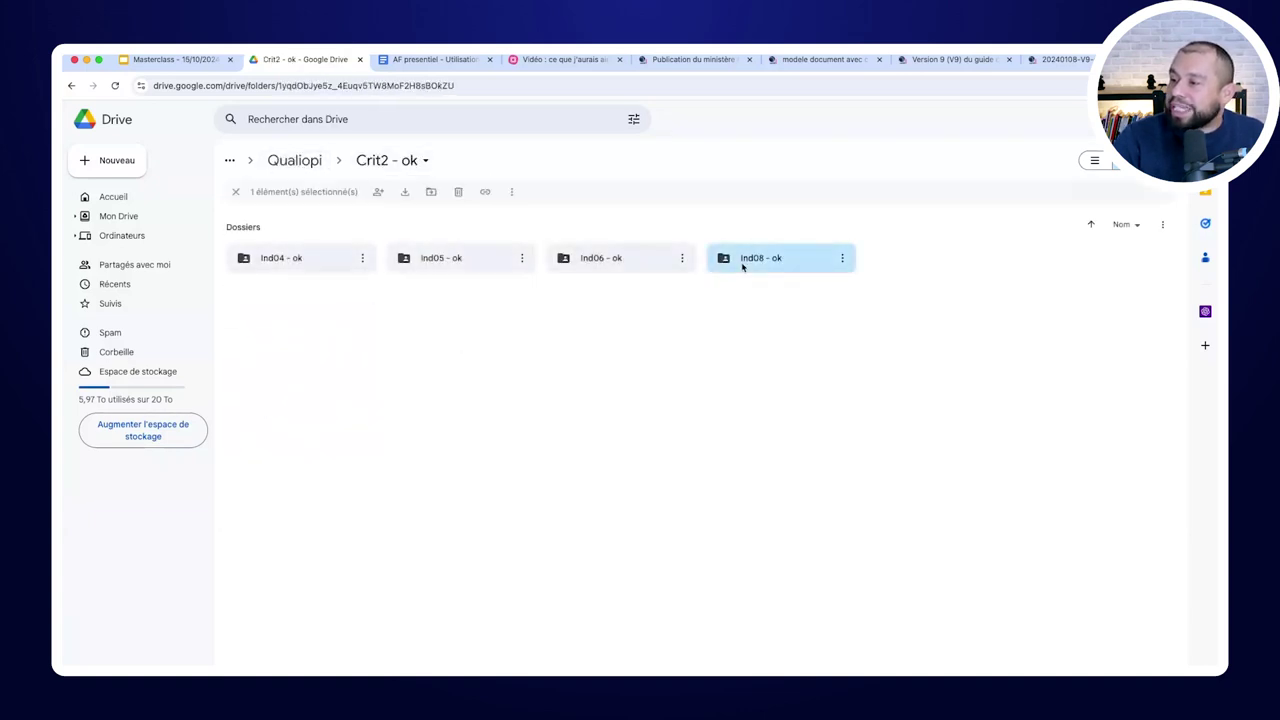
pyautogui.doubleClick(430, 399)
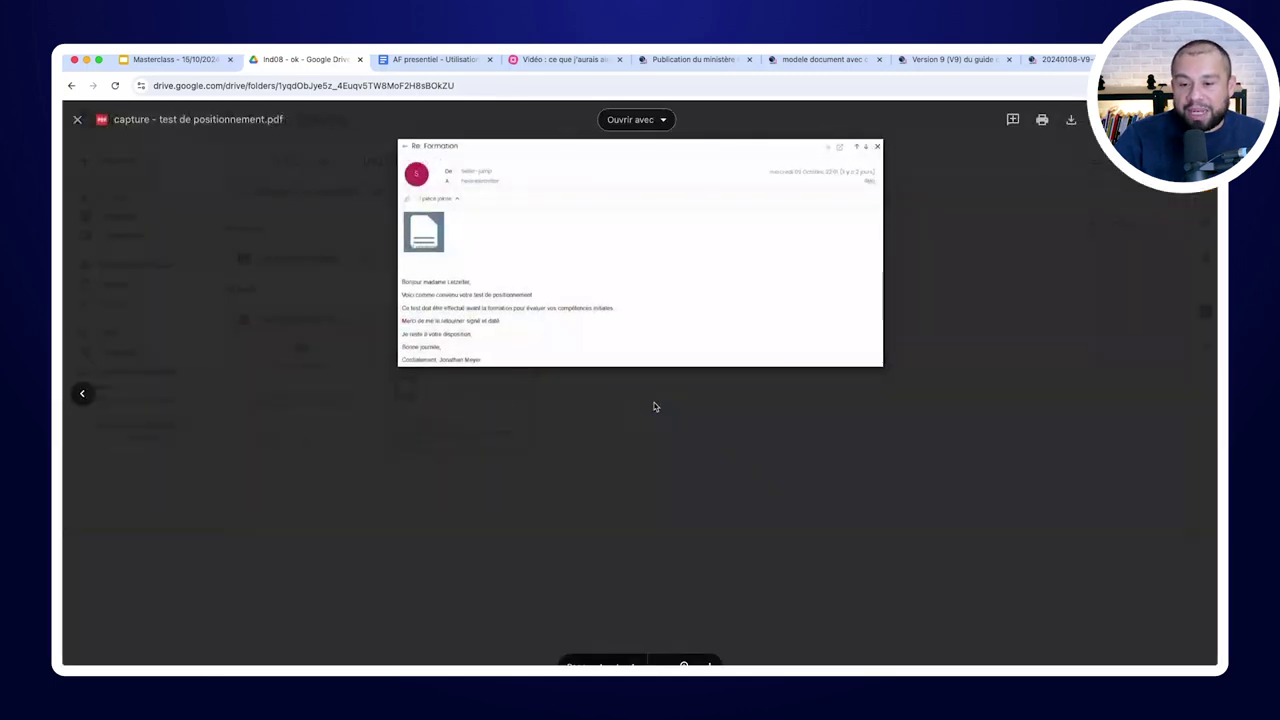
pyautogui.click(655, 406)
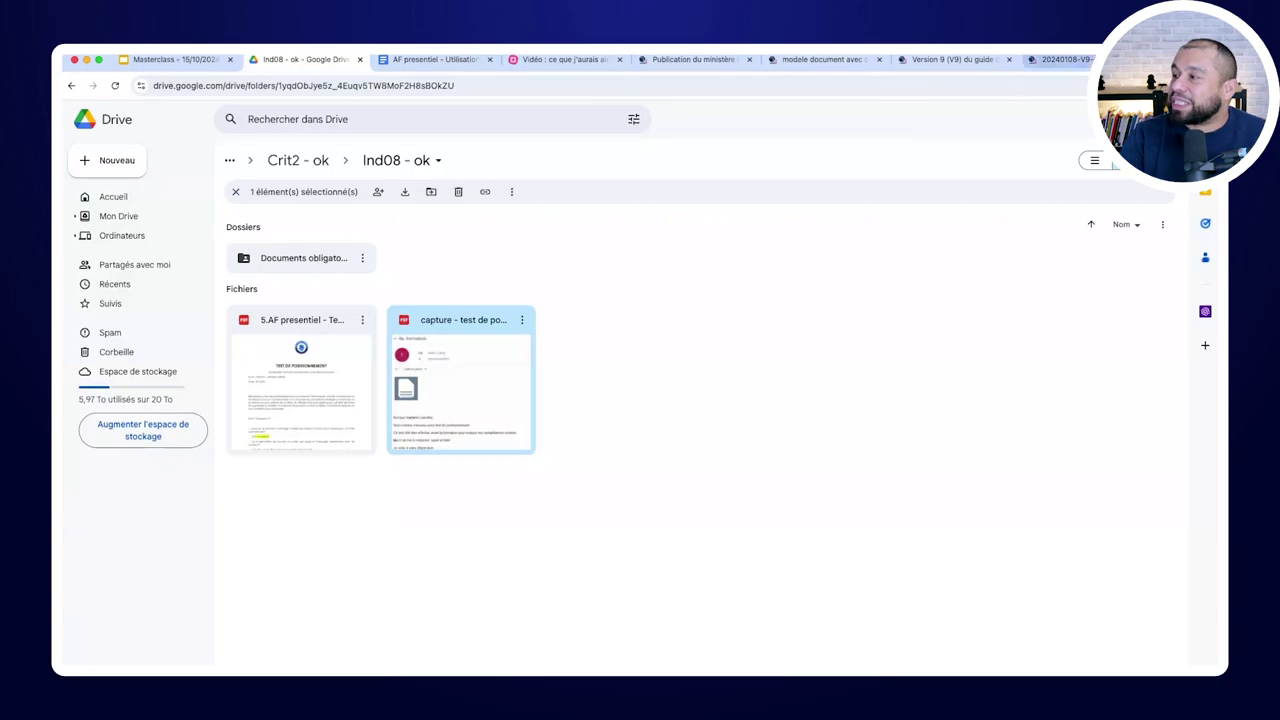
# Switch to the annotated Qualiopi V9 reading guide and examine the criterion 1, indicator 1 page
pyautogui.click(1058, 59)
pyautogui.scroll(10, 513, 310)
pyautogui.scroll(-3, 513, 310)
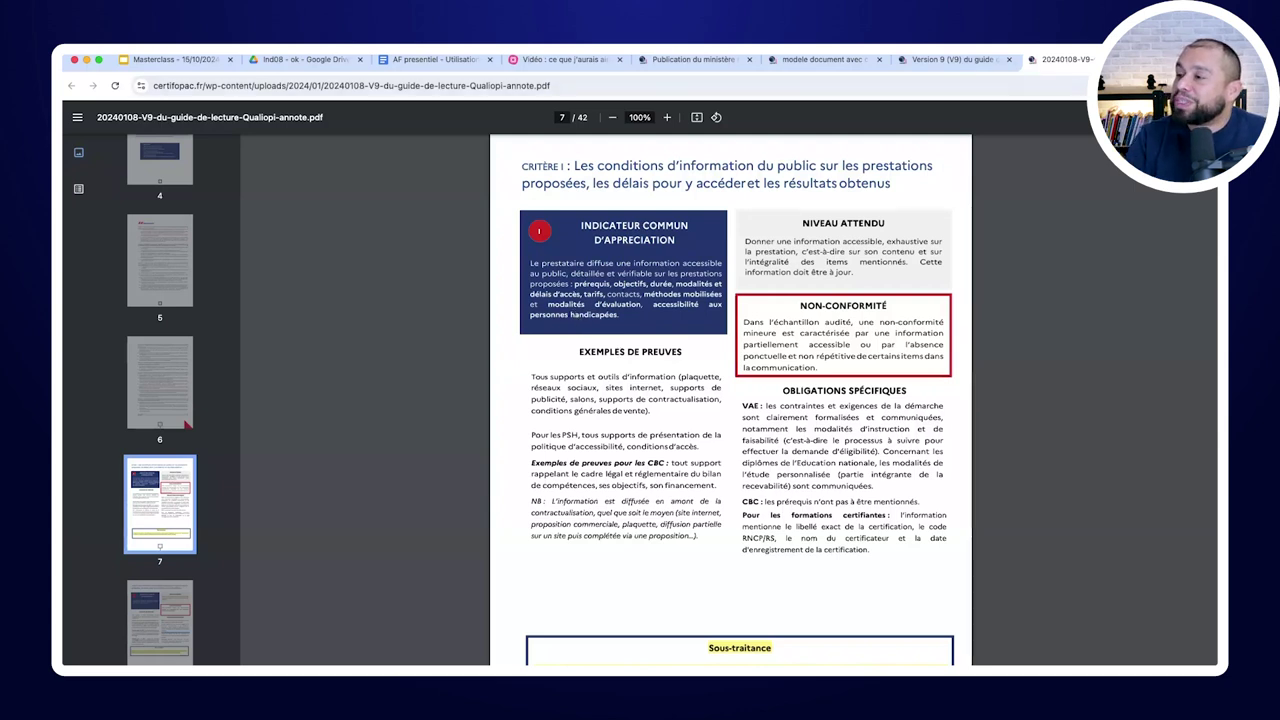
# Return to Drive and review the highlighted answers in 5.AF presentiel - Test positionement.pdf from Ind08 - ok
pyautogui.click(305, 59)
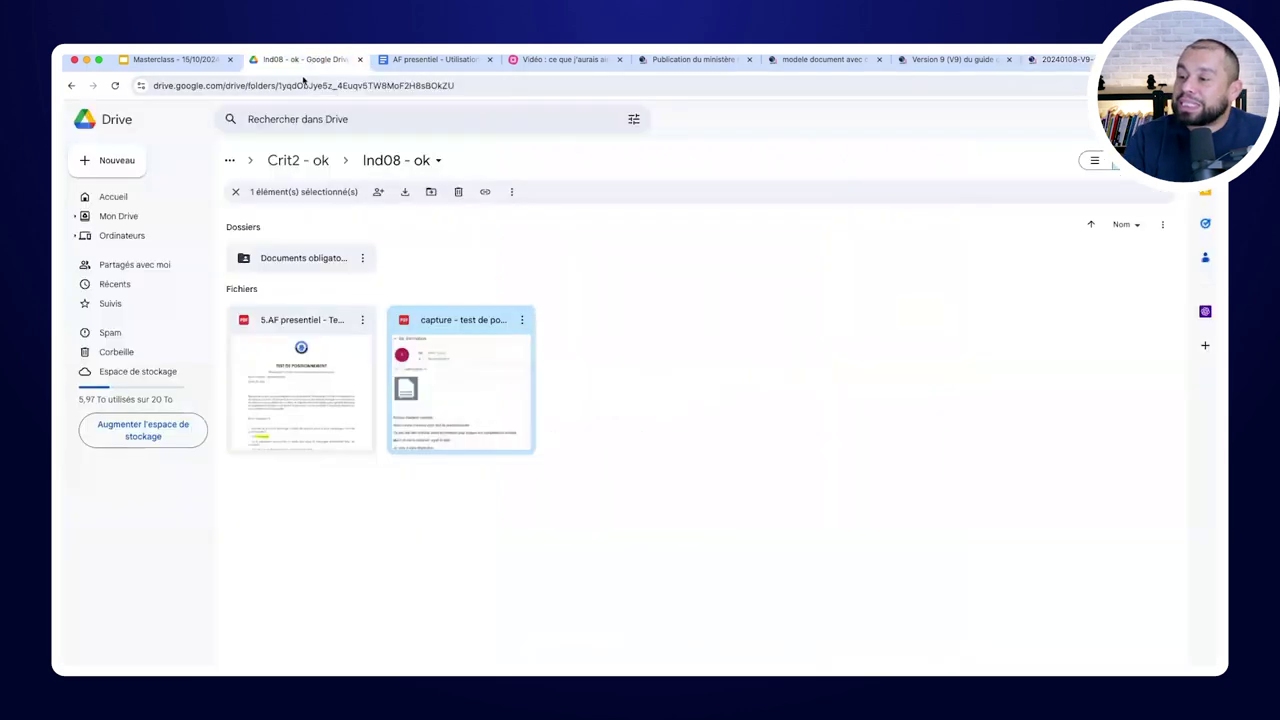
pyautogui.doubleClick(349, 383)
pyautogui.scroll(-10, 640, 556)
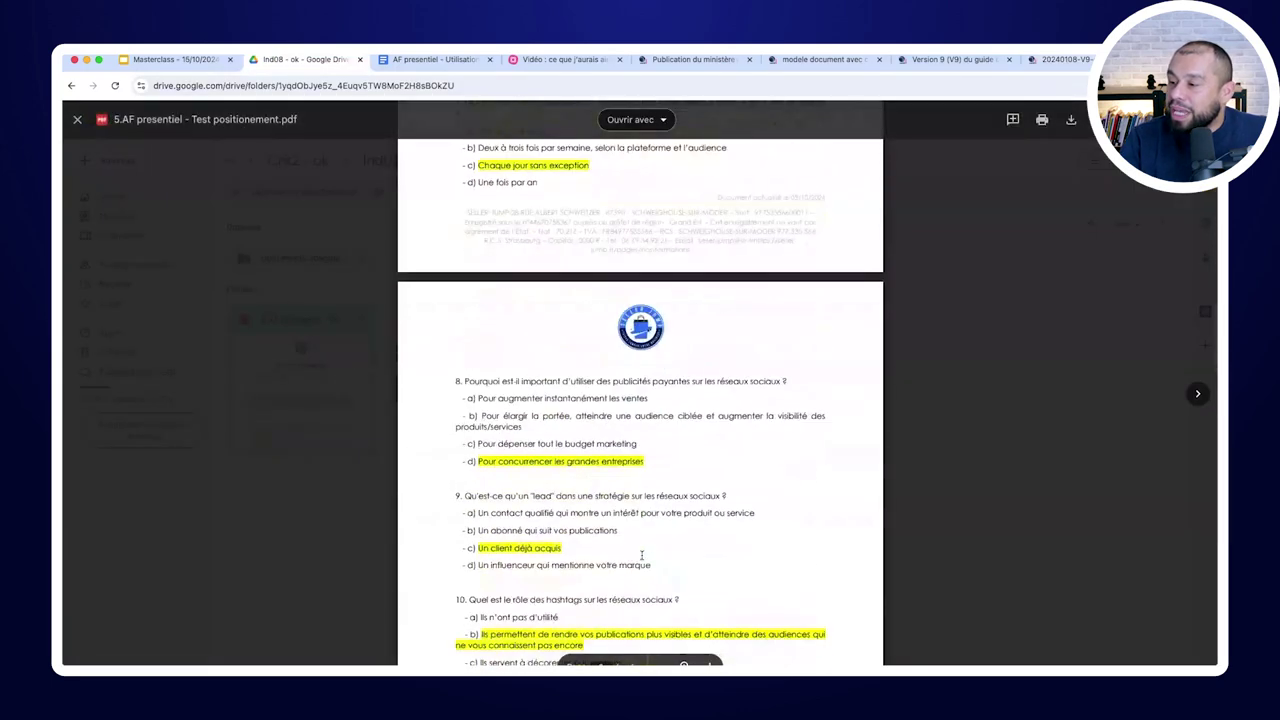
pyautogui.scroll(2, 638, 556)
# Open the in-person training's sales brochure PDF from the training organisation's website and look through it
pyautogui.click(685, 474)
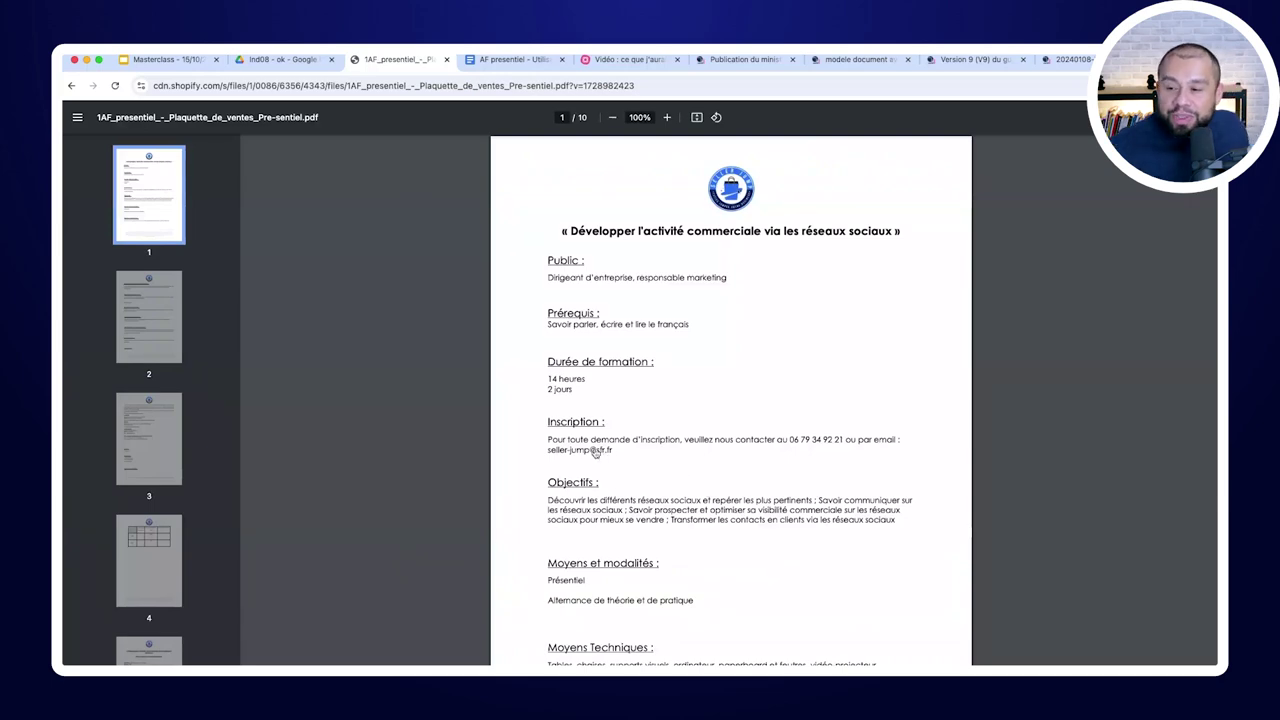
pyautogui.scroll(-10, 737, 371)
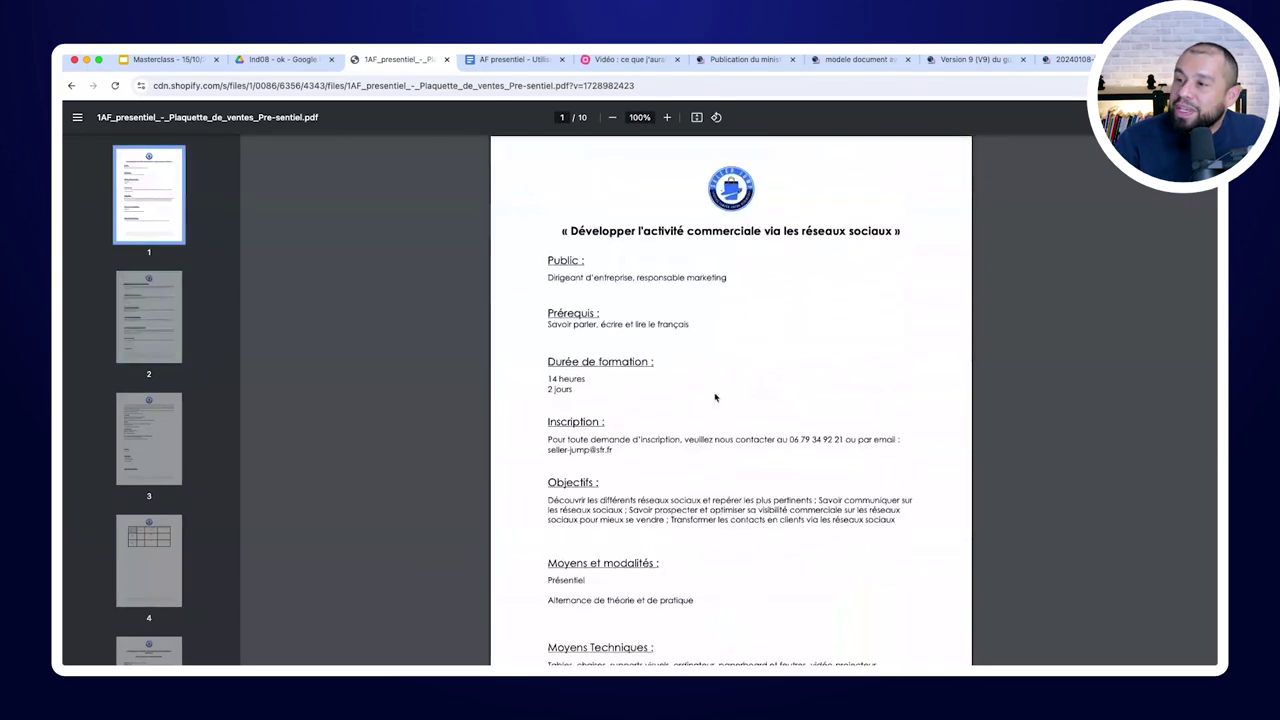
# Close the positioning test in Drive and review the Capture-plaquette.pdf email proof in Crit1 - ok again
pyautogui.click(283, 59)
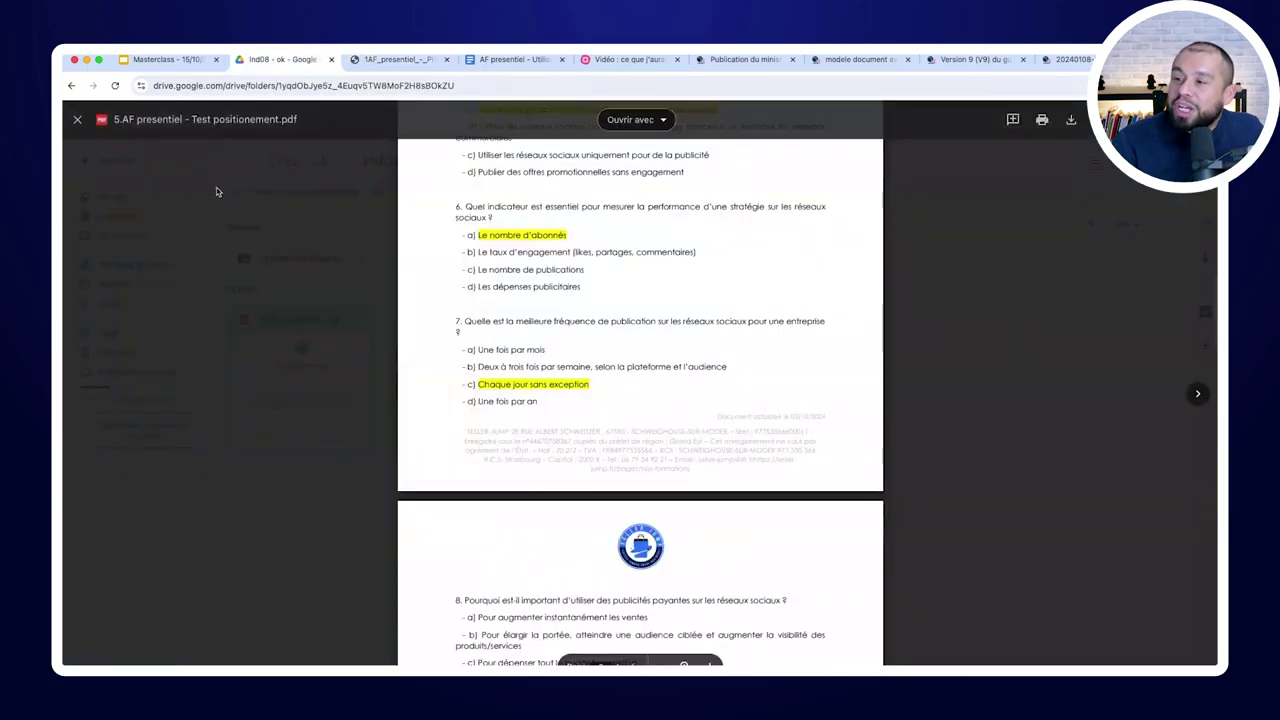
pyautogui.click(211, 191)
pyautogui.doubleClick(295, 160)
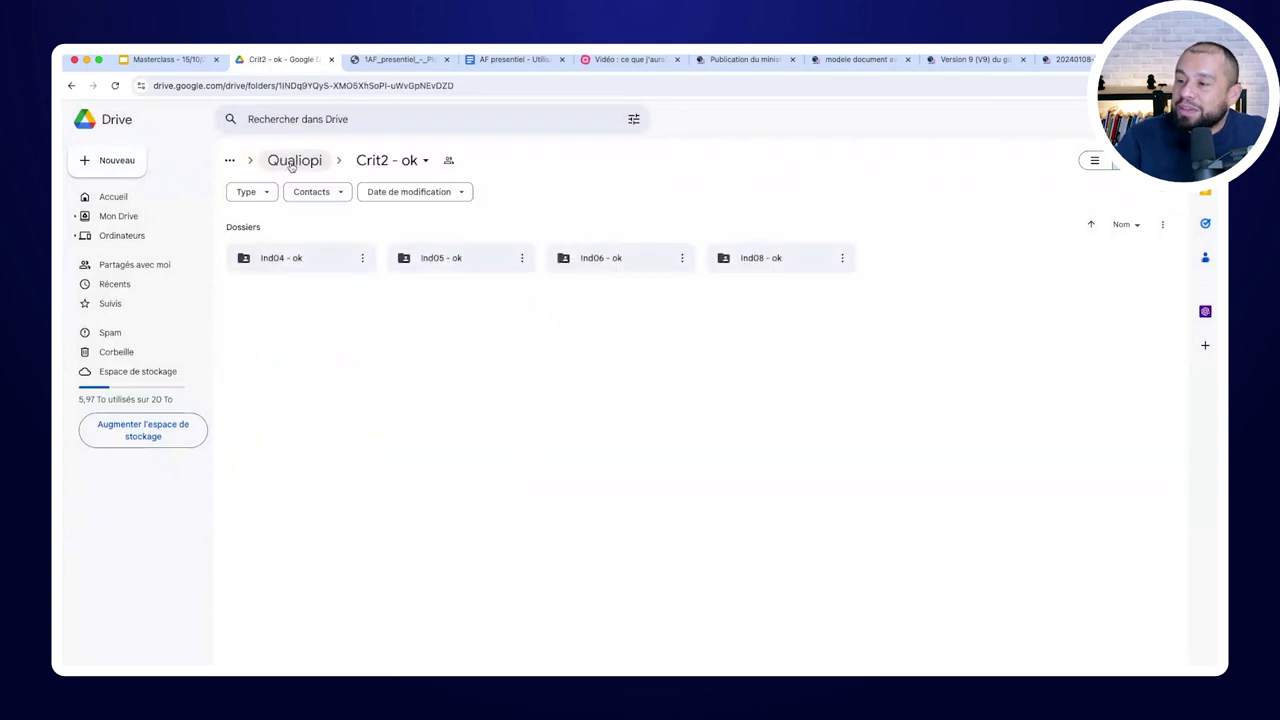
pyautogui.doubleClick(287, 257)
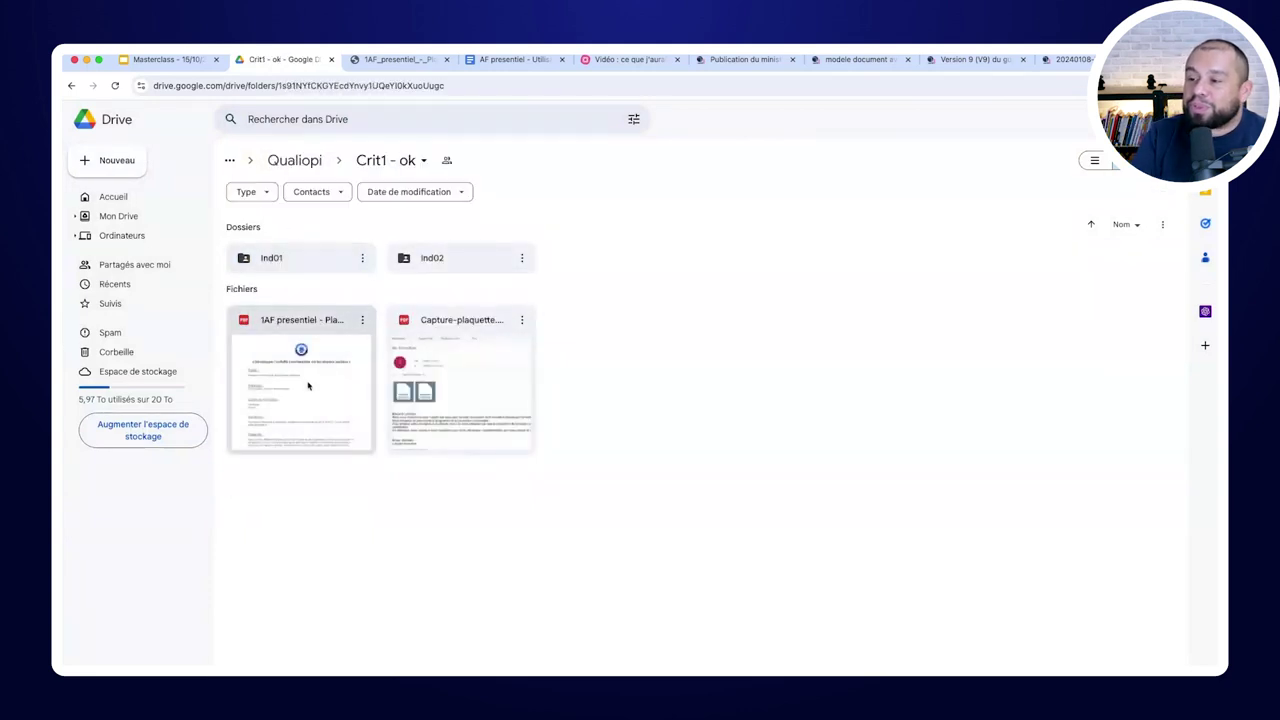
pyautogui.doubleClick(430, 376)
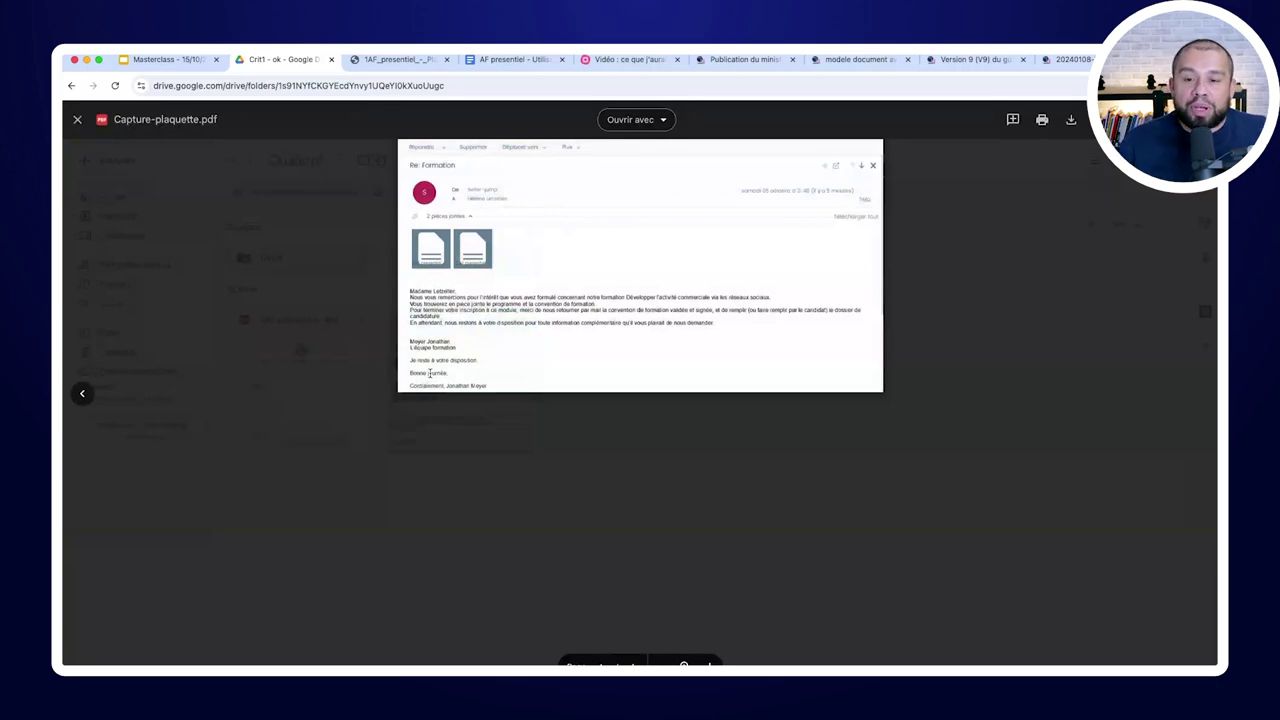
pyautogui.click(541, 453)
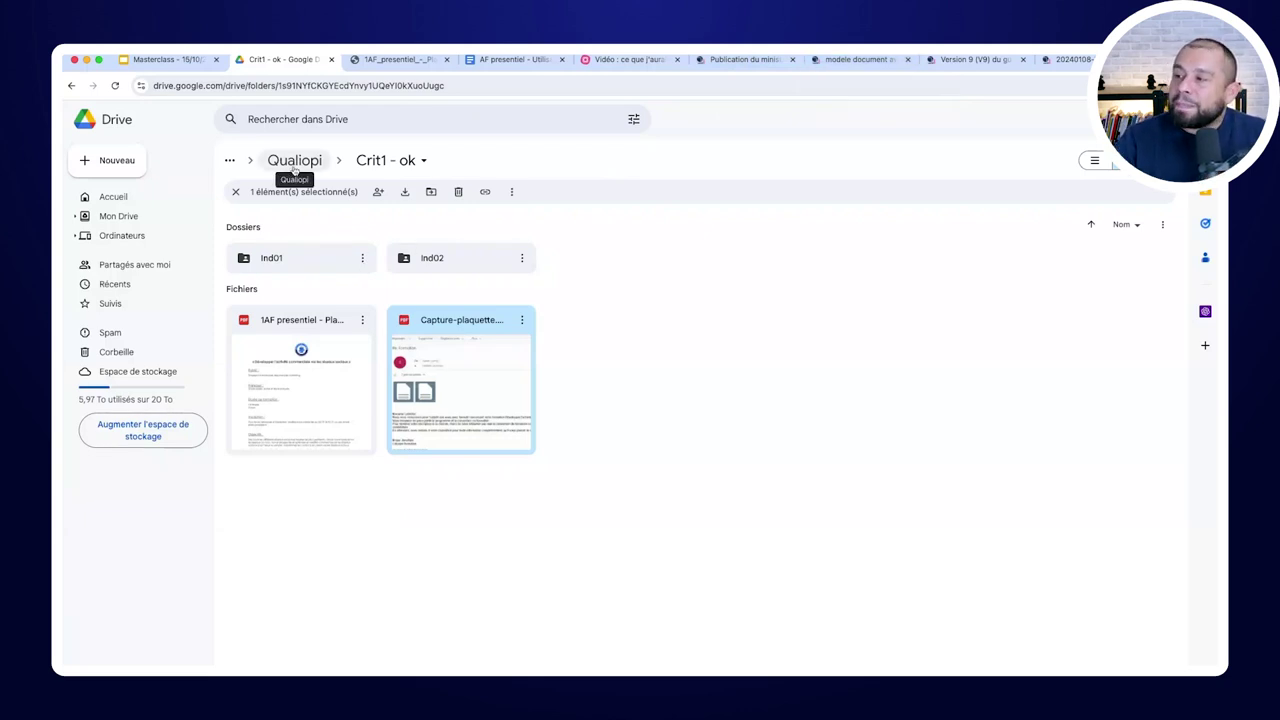
# Examine the criterion 1, indicator 2 requirements on page 8 of the annotated Qualiopi V9 reading guide
pyautogui.click(1062, 62)
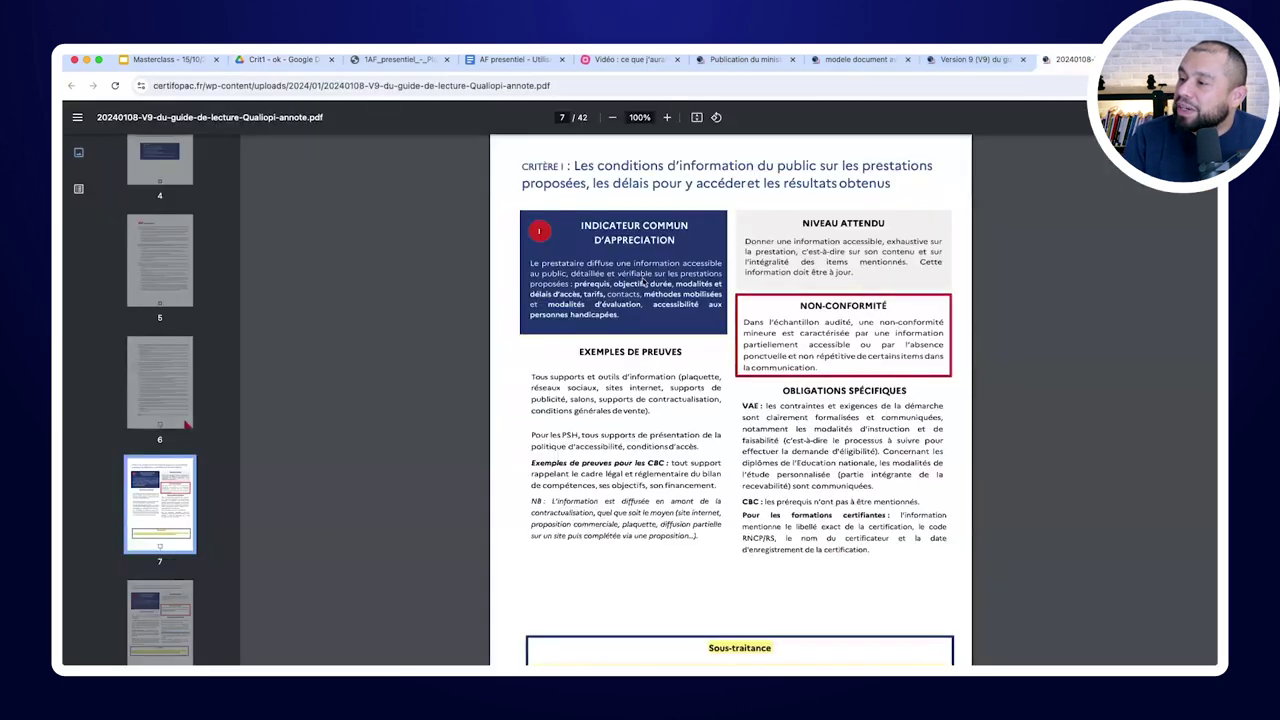
pyautogui.scroll(-10, 647, 281)
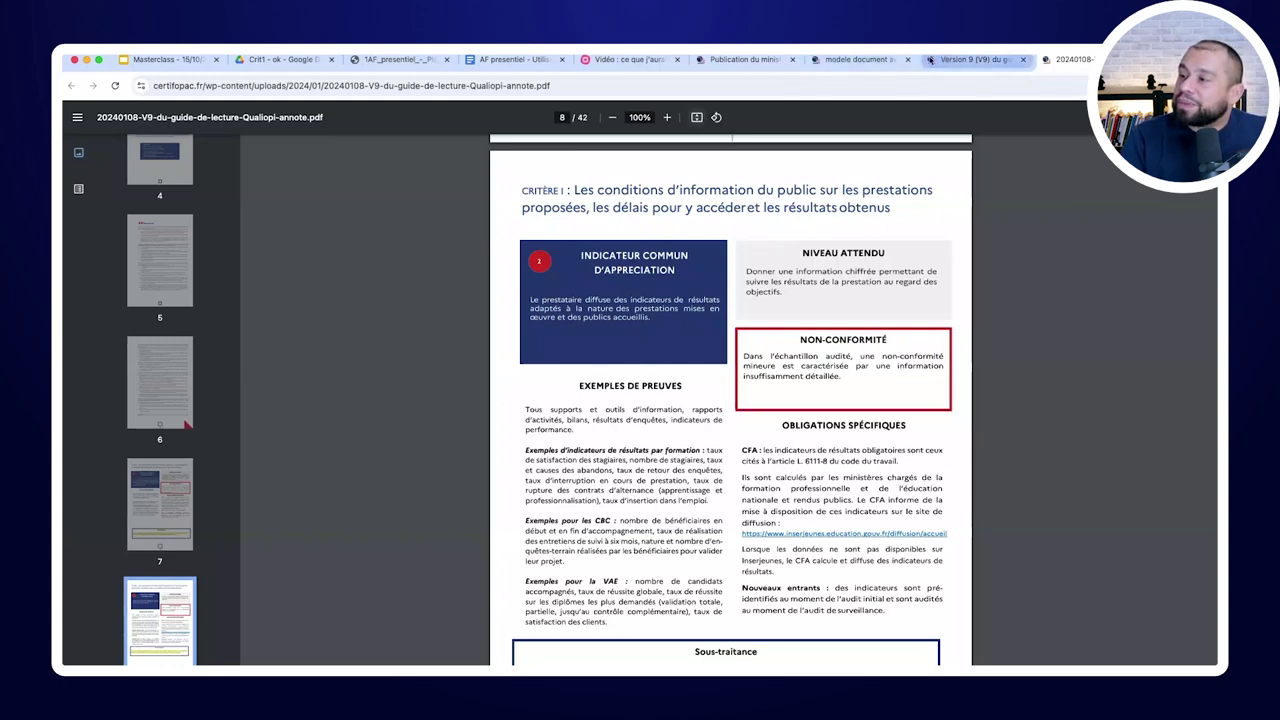
# Highlight the 2023 row of the results table on page 4 of the sales brochure, and go back to the Nos formations page
pyautogui.click(413, 62)
pyautogui.scroll(-10, 558, 382)
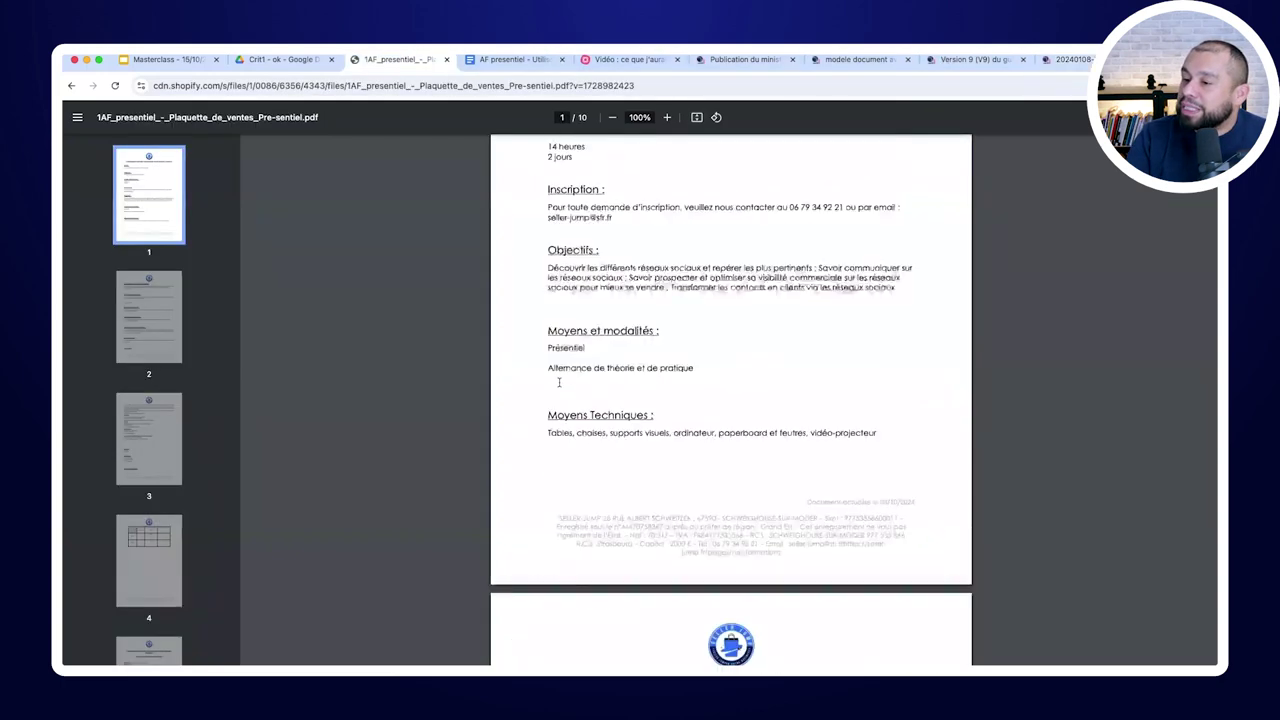
pyautogui.scroll(-15, 558, 381)
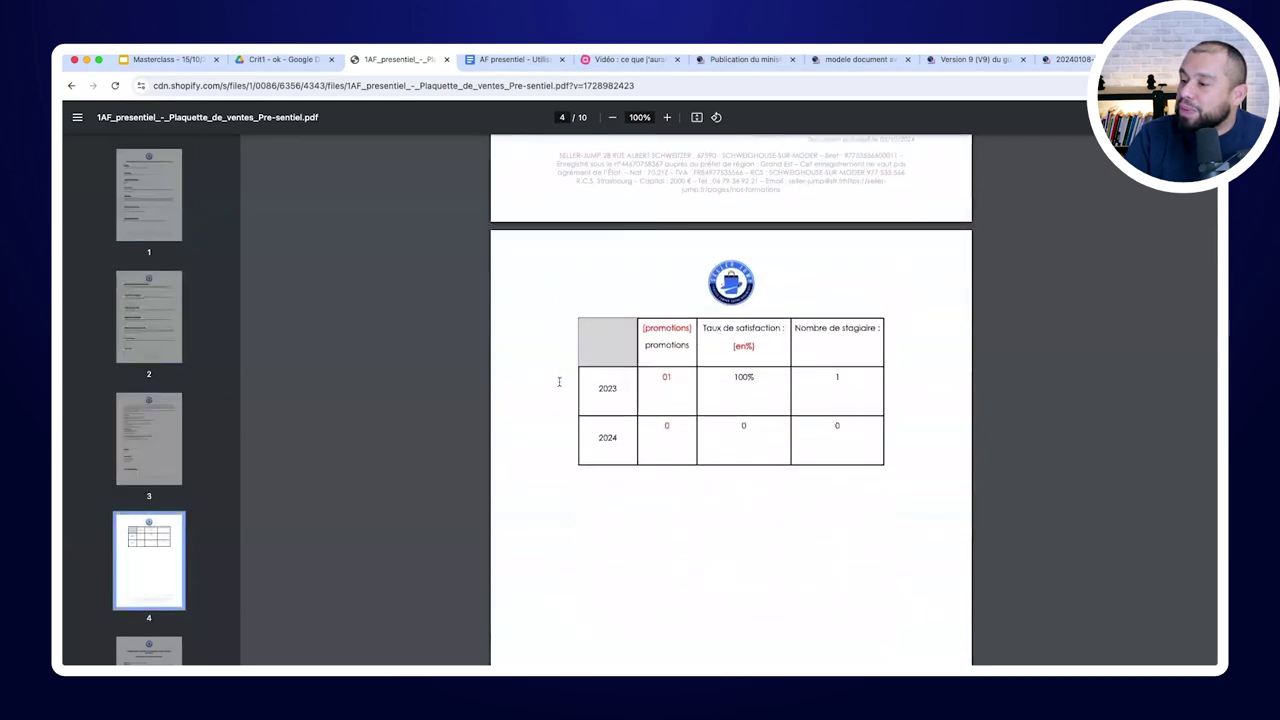
pyautogui.moveTo(590, 378); pyautogui.dragTo(837, 376)
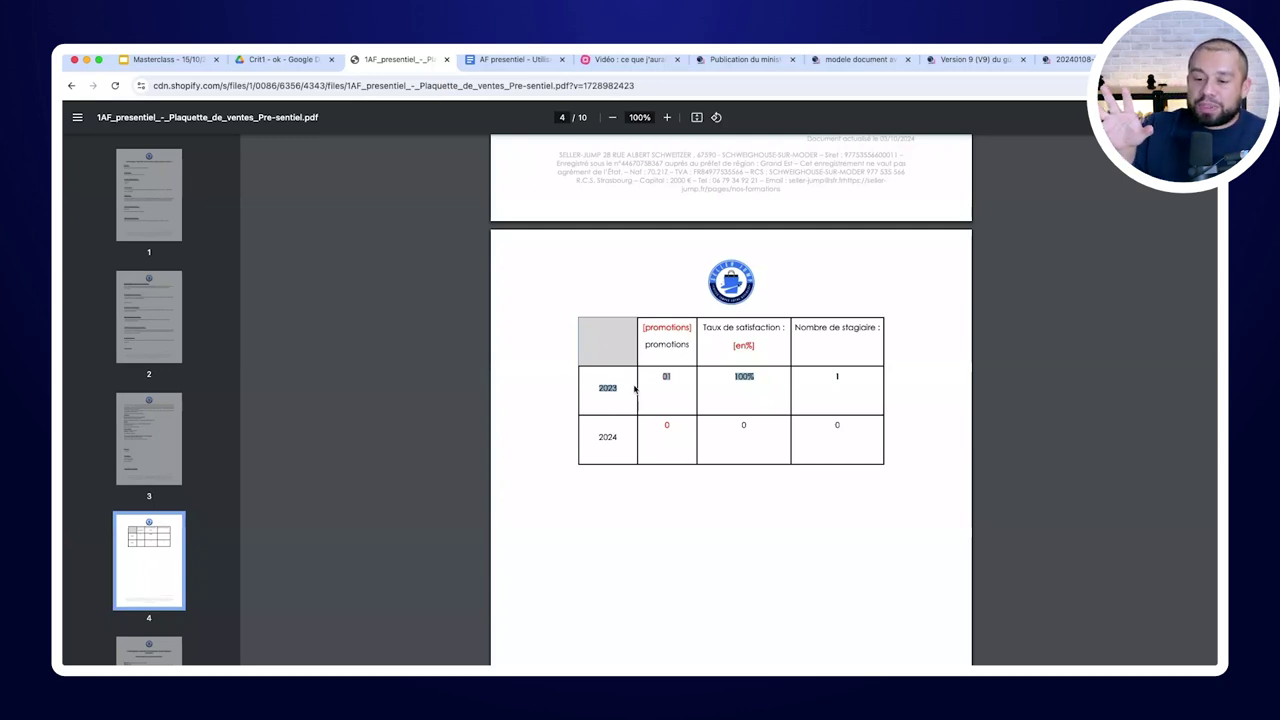
pyautogui.click(272, 234)
pyautogui.click(72, 86)
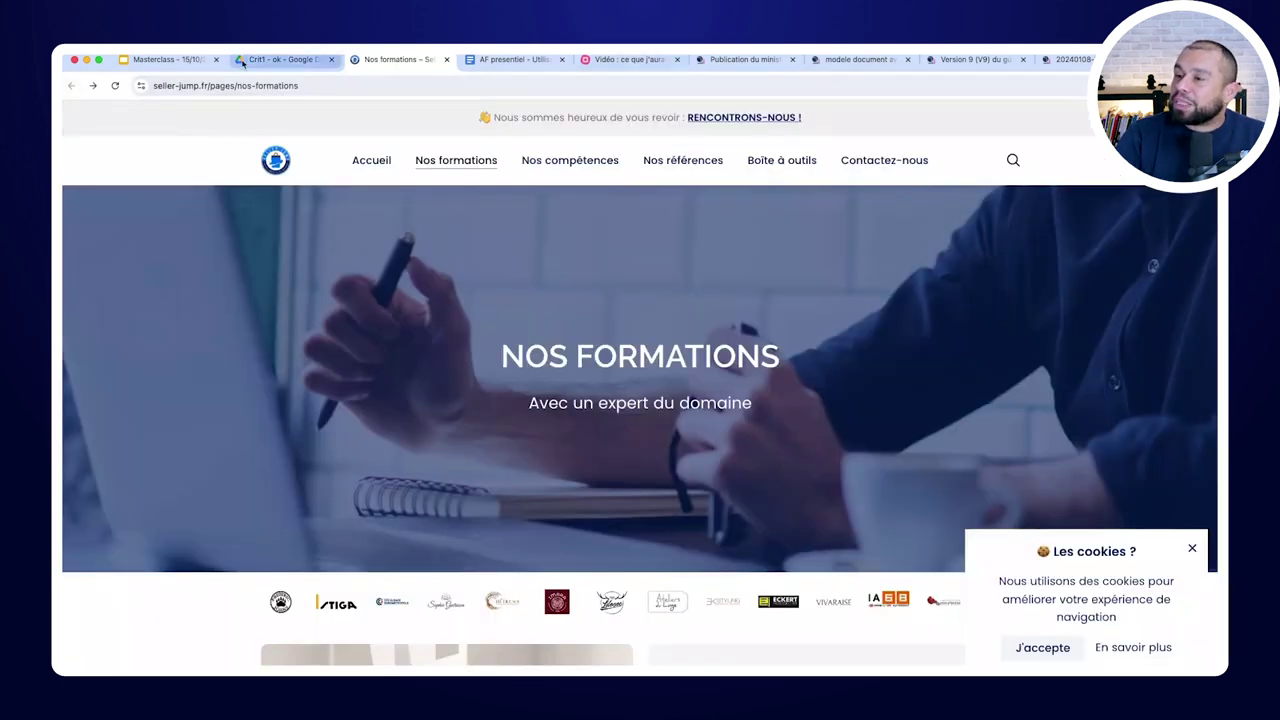
# Switch to Google Drive and open the Crit2 - ok folder inside Qualiopi
pyautogui.click(258, 60)
pyautogui.click(292, 161)
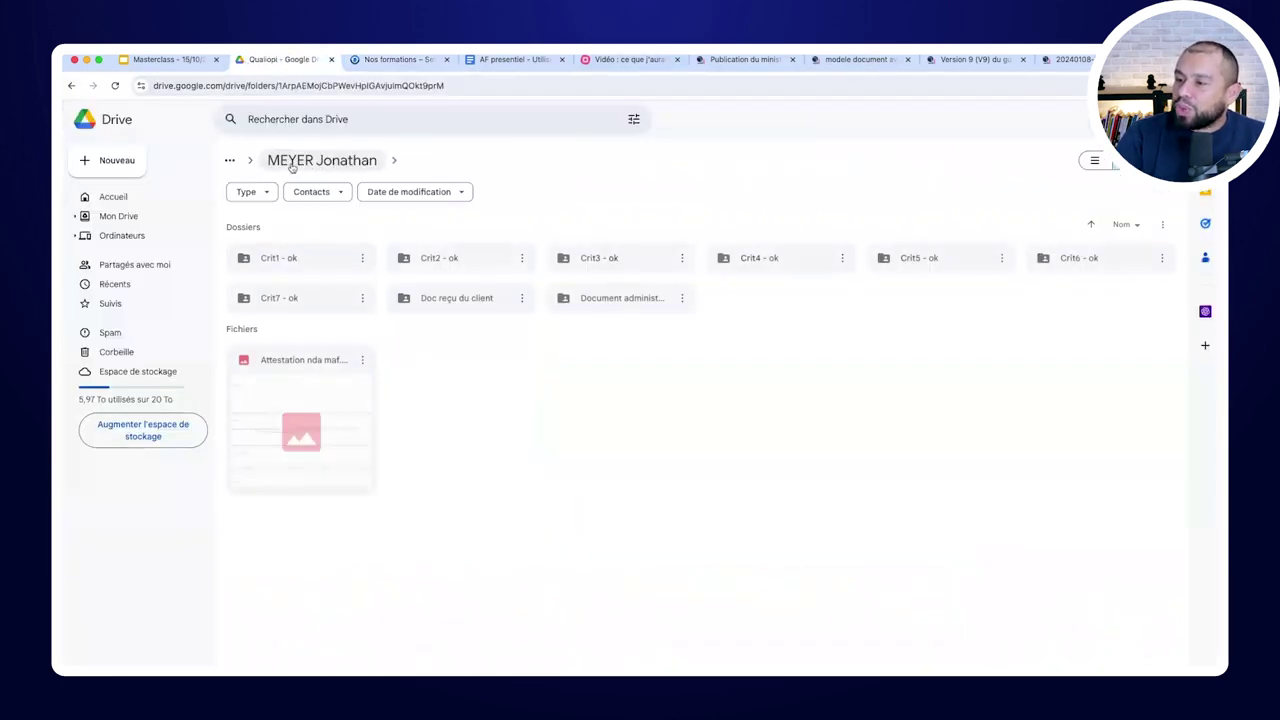
pyautogui.doubleClick(431, 262)
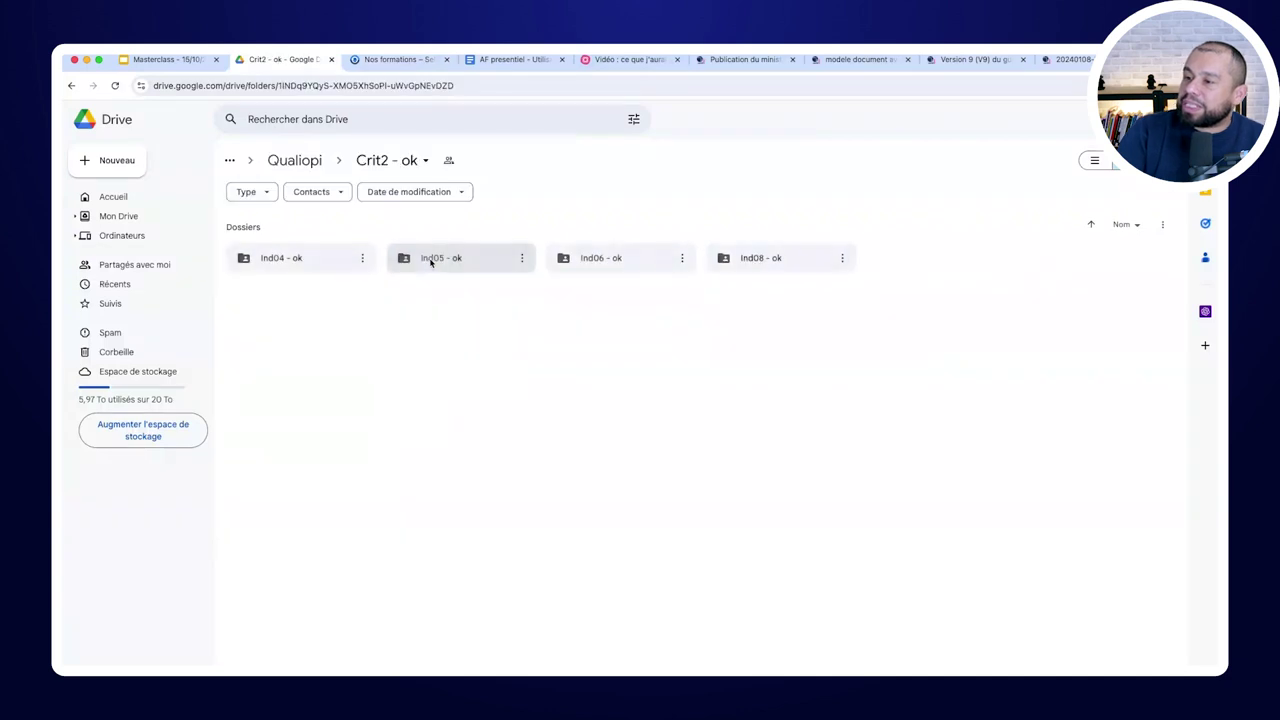
# Open the Ind04 - ok folder, review the application form PDF and its email capture, and close both previews
pyautogui.doubleClick(310, 259)
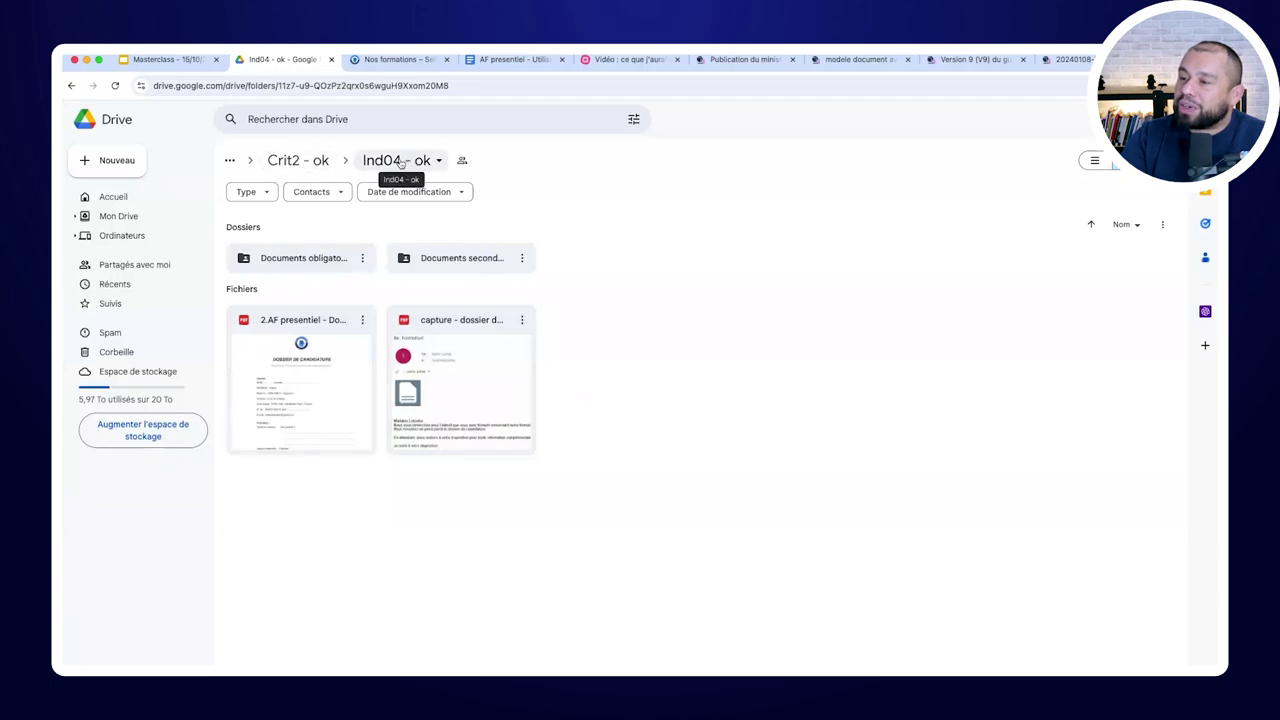
pyautogui.doubleClick(305, 356)
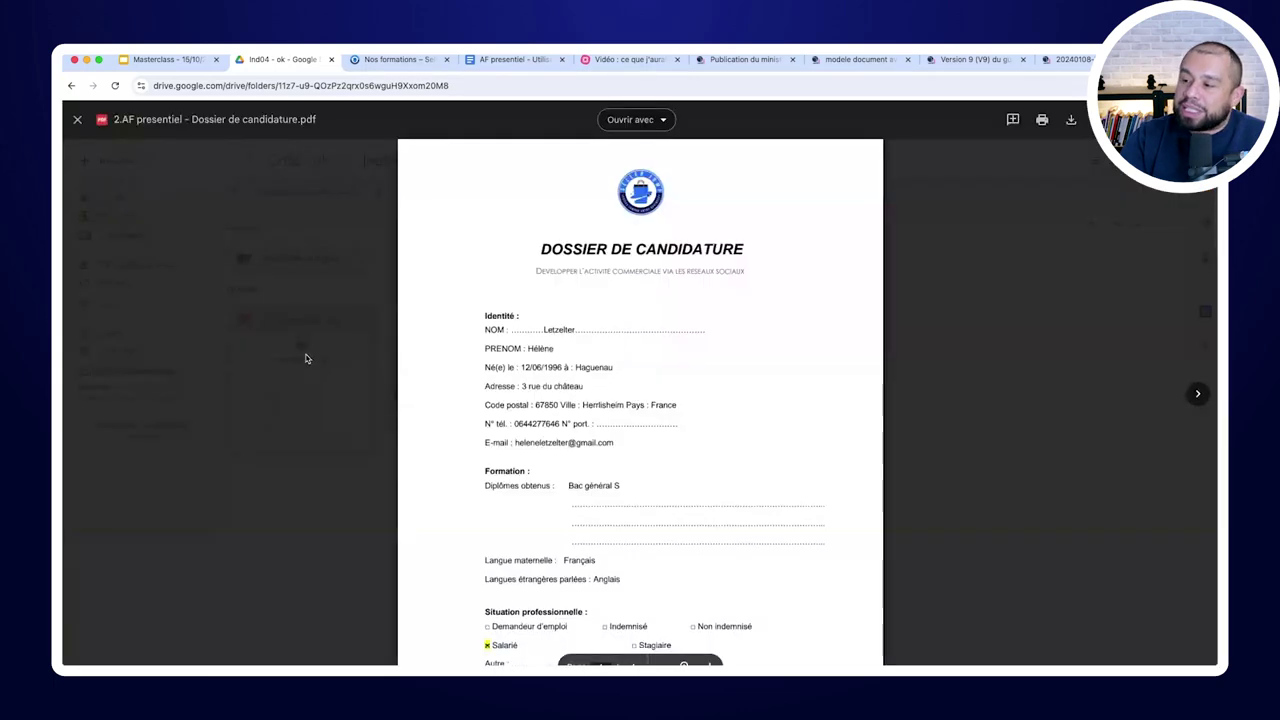
pyautogui.scroll(-10, 352, 422)
pyautogui.scroll(-5, 352, 422)
pyautogui.press('Escape')
pyautogui.doubleClick(443, 334)
pyautogui.click(341, 358)
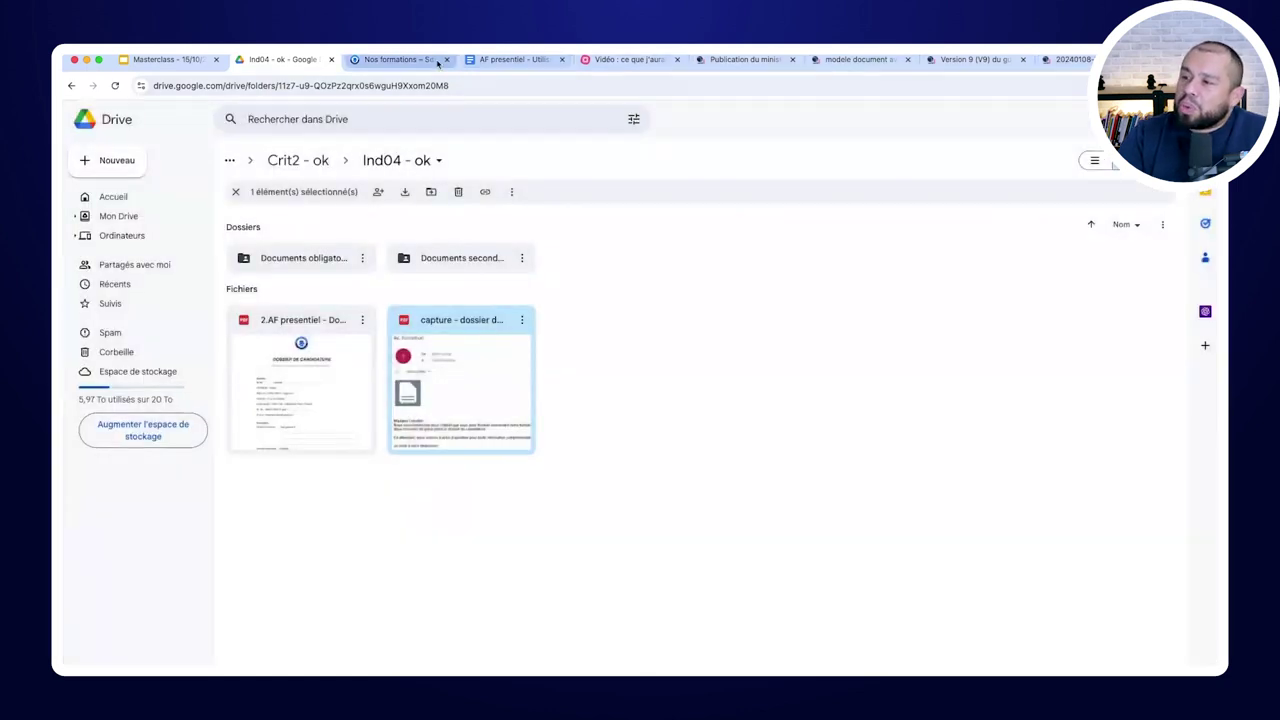
# Switch to the Nos formations web page, go to its footer, and dismiss the cookie notice
pyautogui.click(400, 60)
pyautogui.scroll(-20, 448, 394)
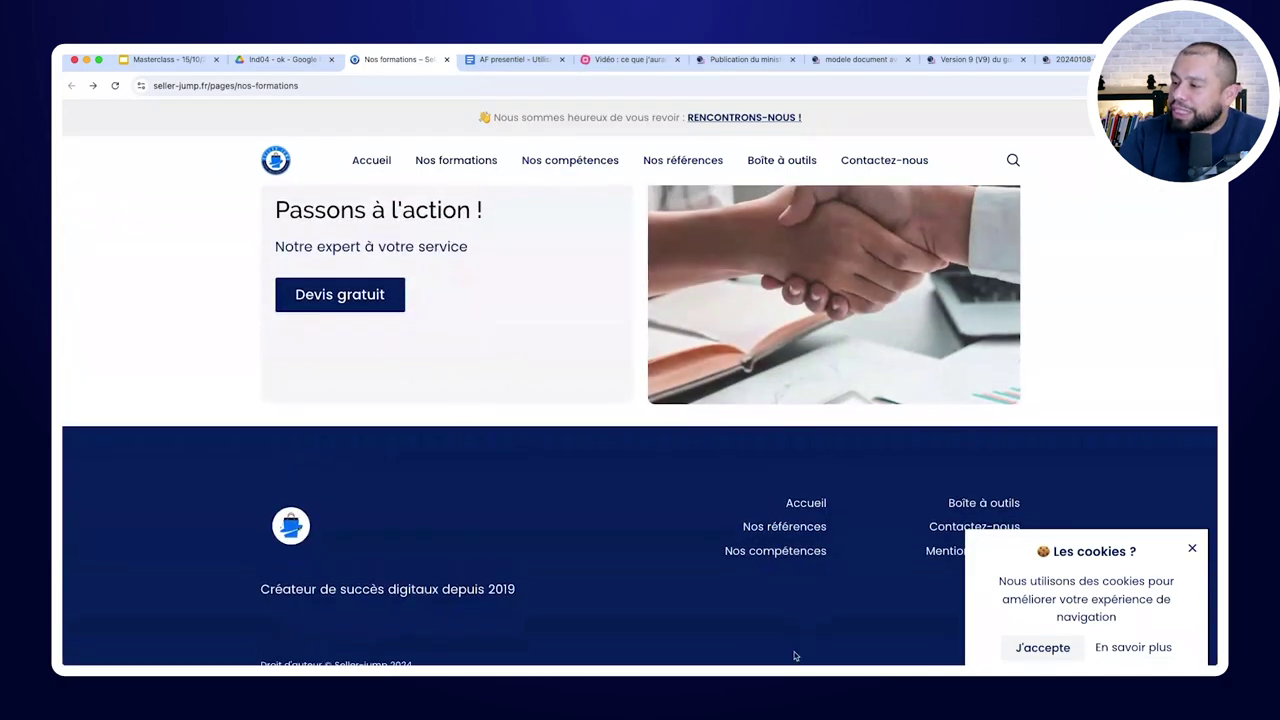
pyautogui.click(1192, 548)
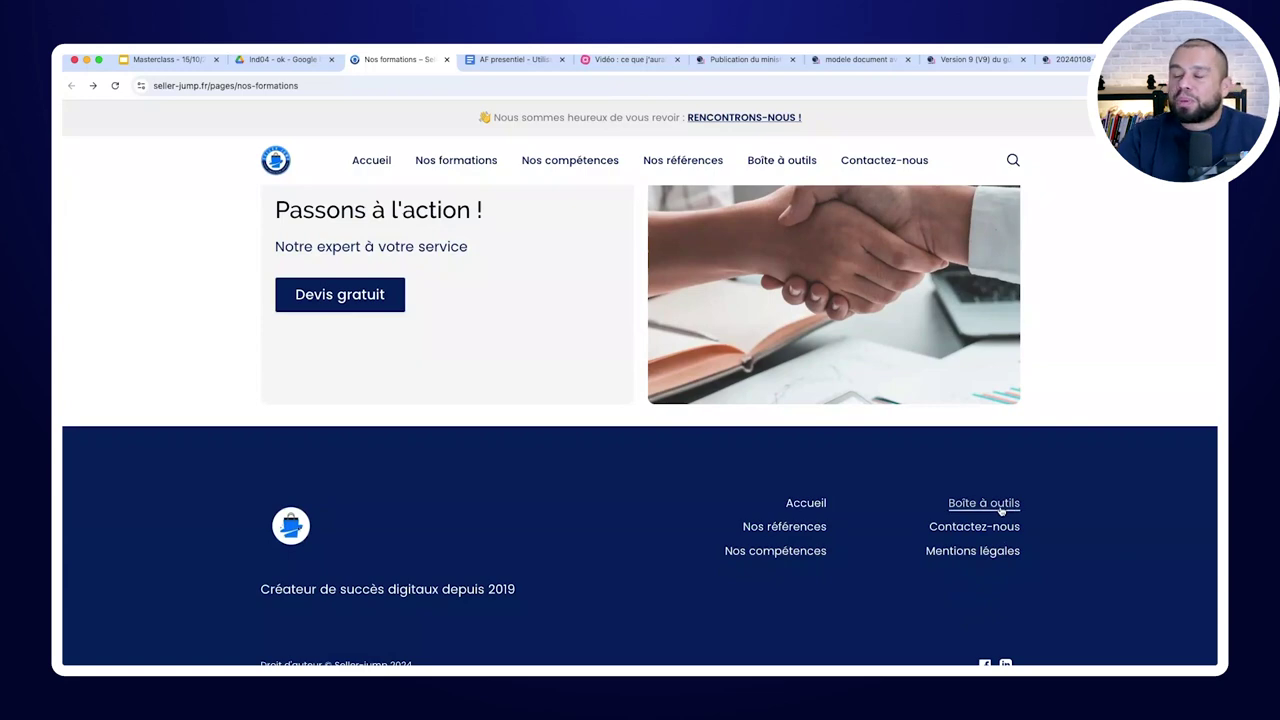
# Return to Google Drive, go back up to Crit2 - ok, and open the Ind05 - ok folder
pyautogui.click(285, 59)
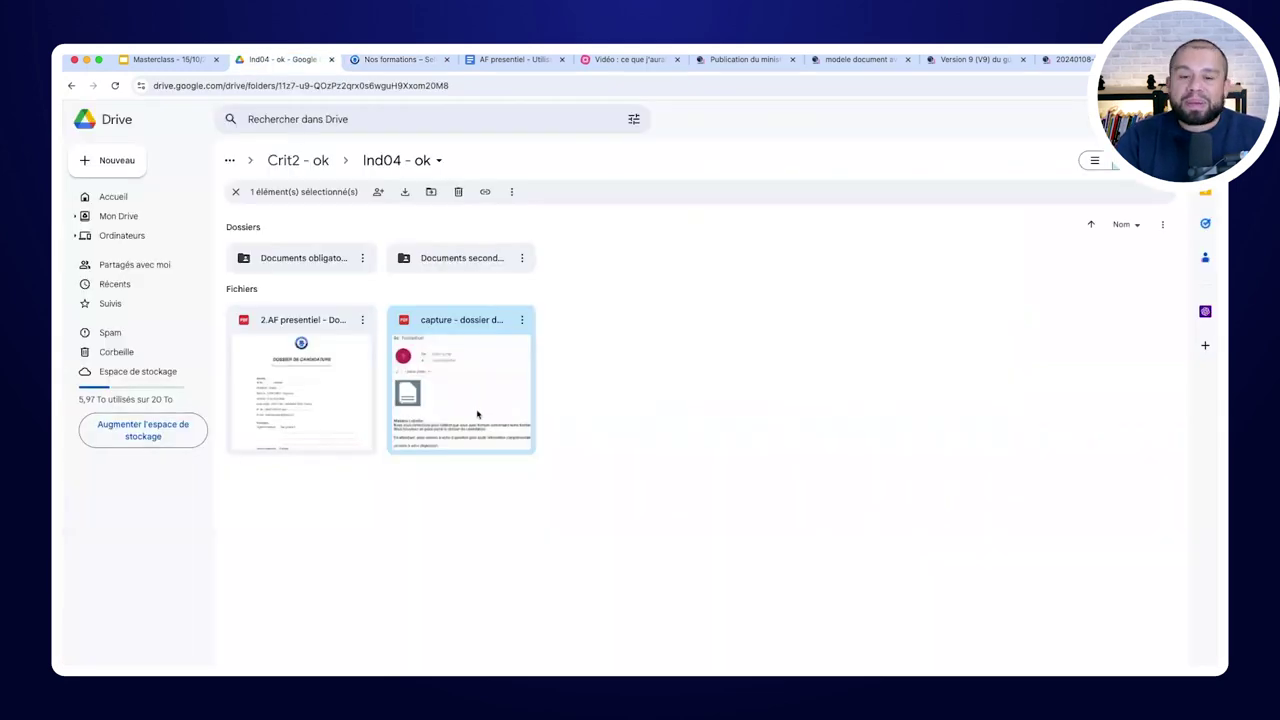
pyautogui.click(304, 161)
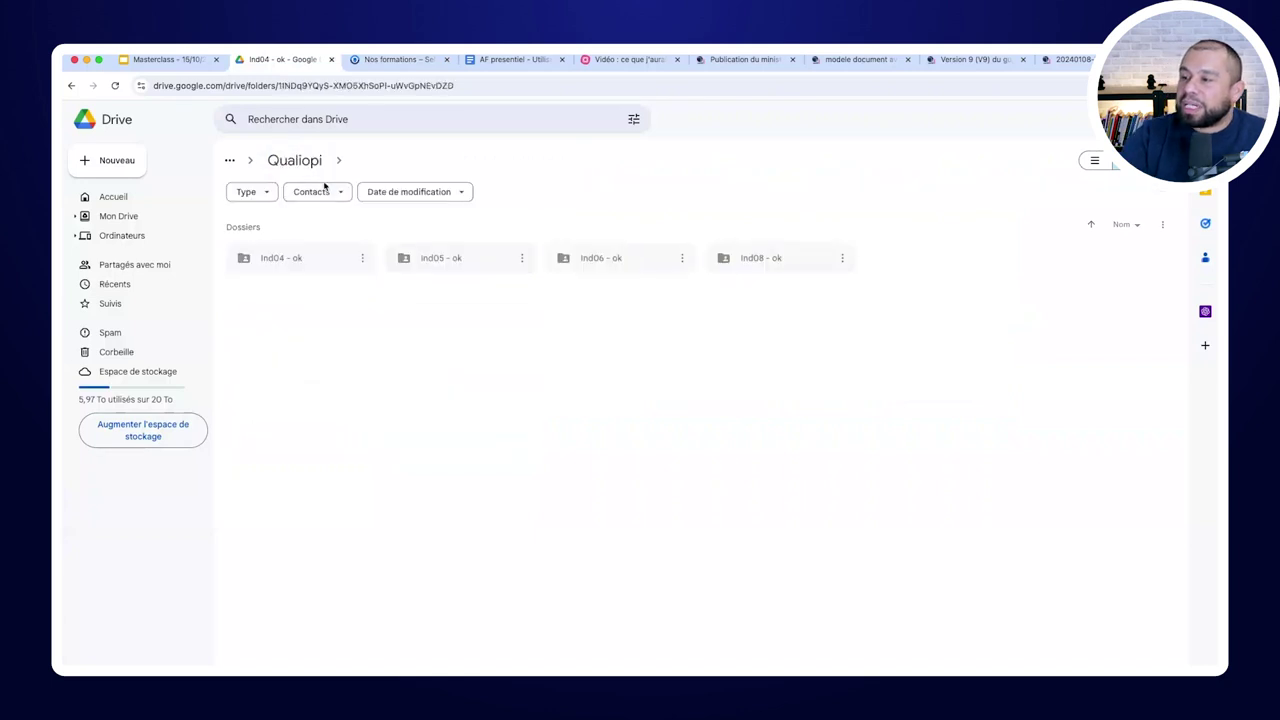
pyautogui.doubleClick(464, 273)
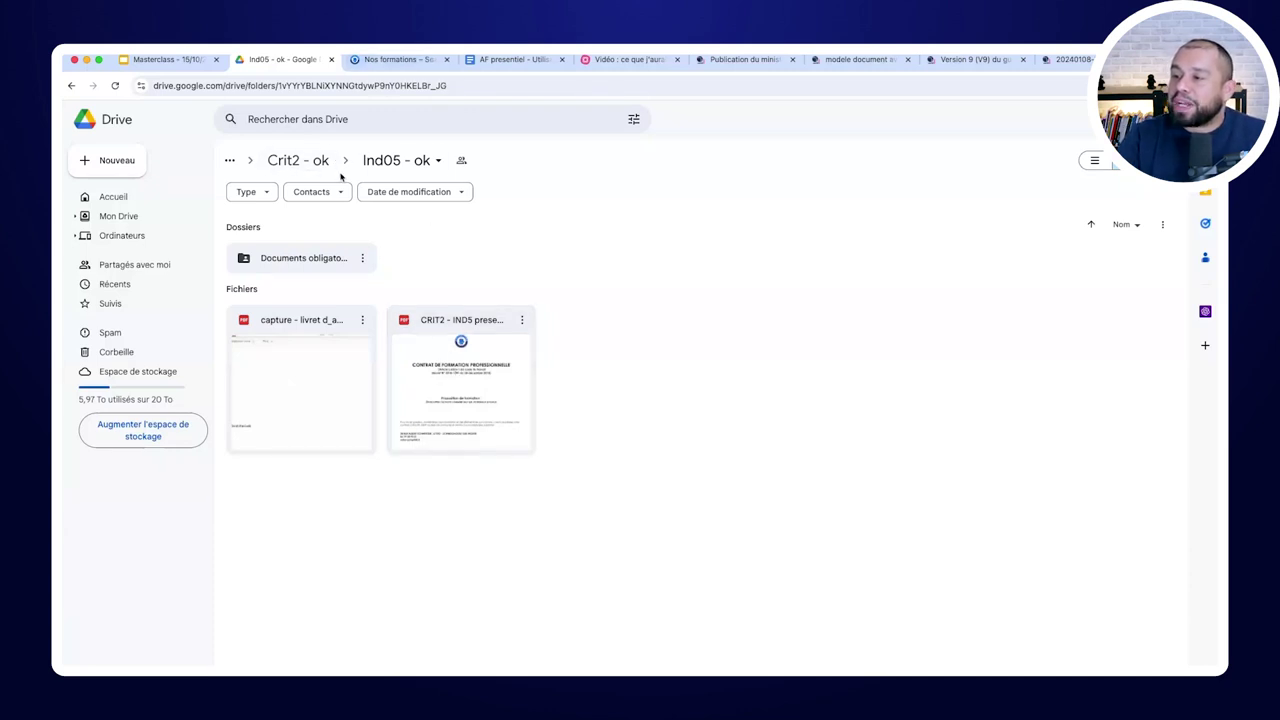
# Show the face-to-face sales brochure PDF from the Seller-jump website, and go back to the Nos formations page
pyautogui.click(395, 59)
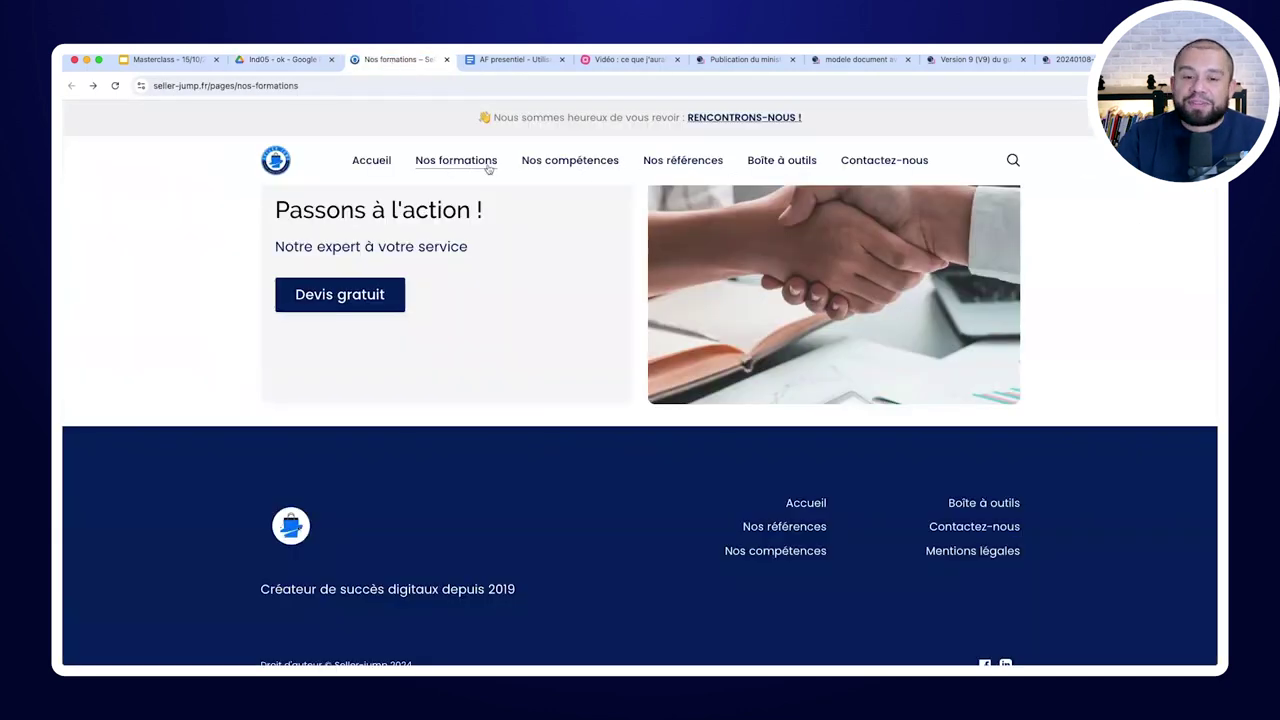
pyautogui.click(268, 60)
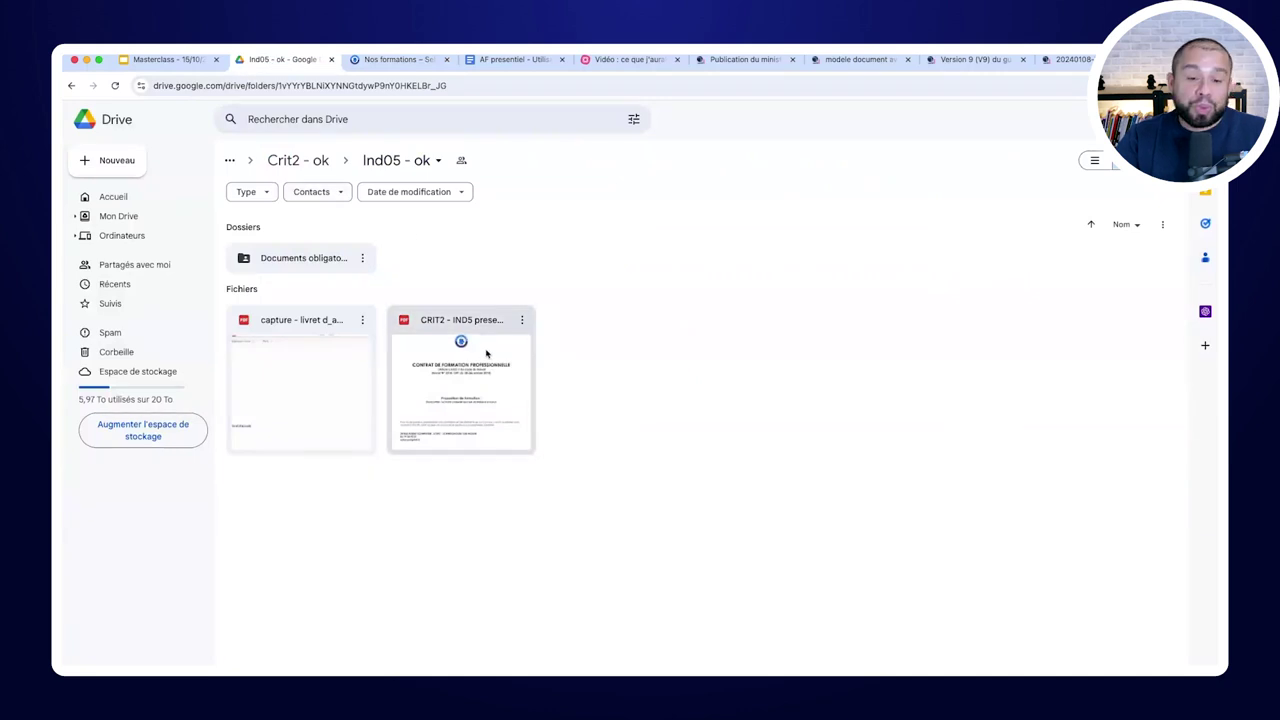
pyautogui.click(395, 59)
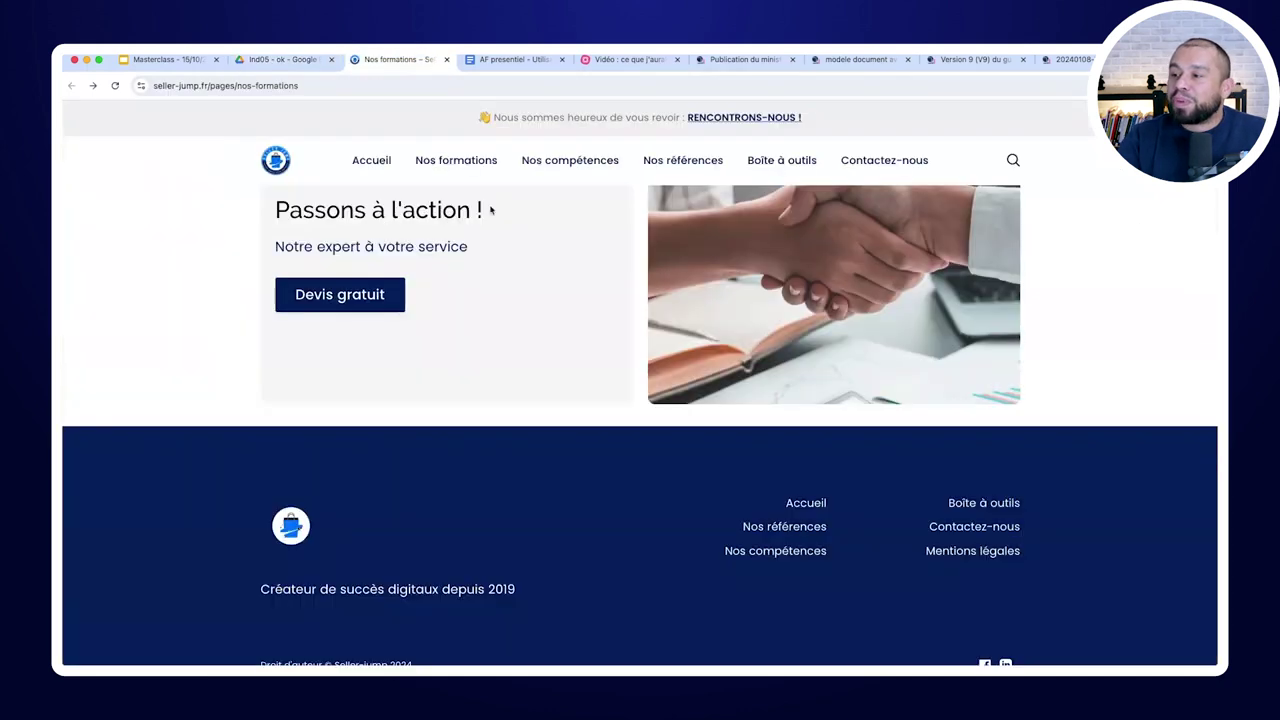
pyautogui.click(450, 164)
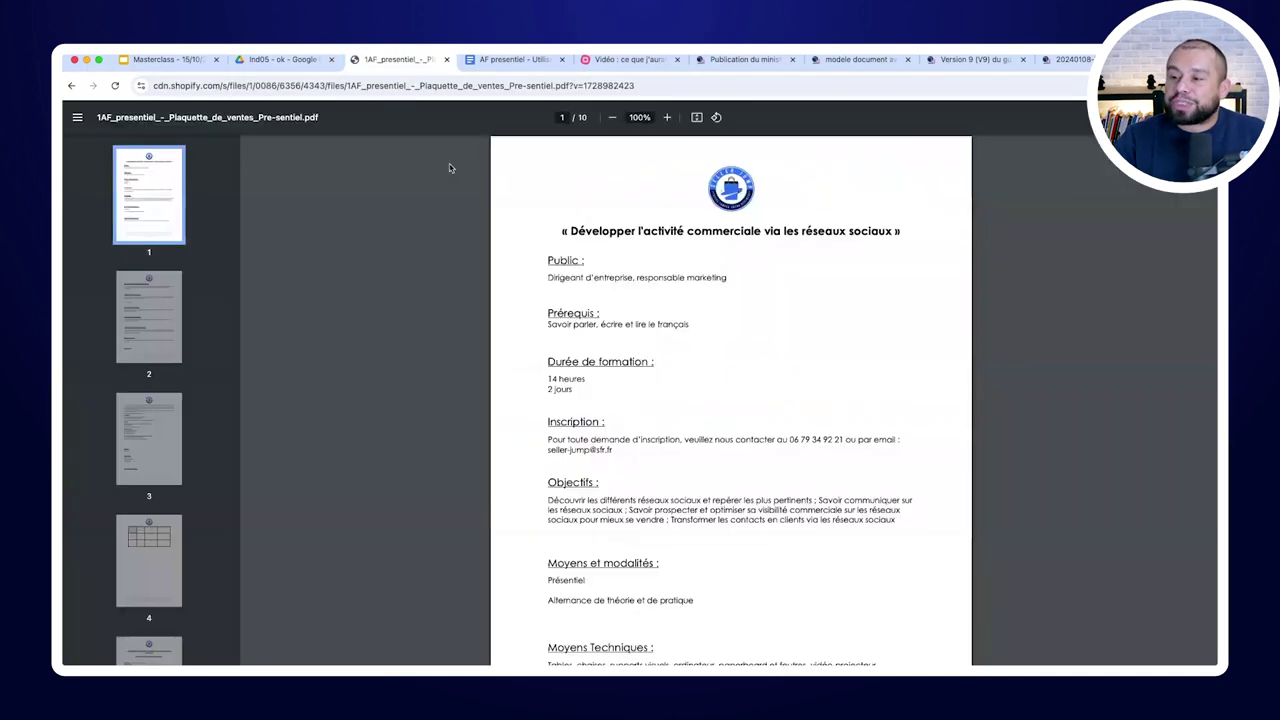
pyautogui.click(71, 85)
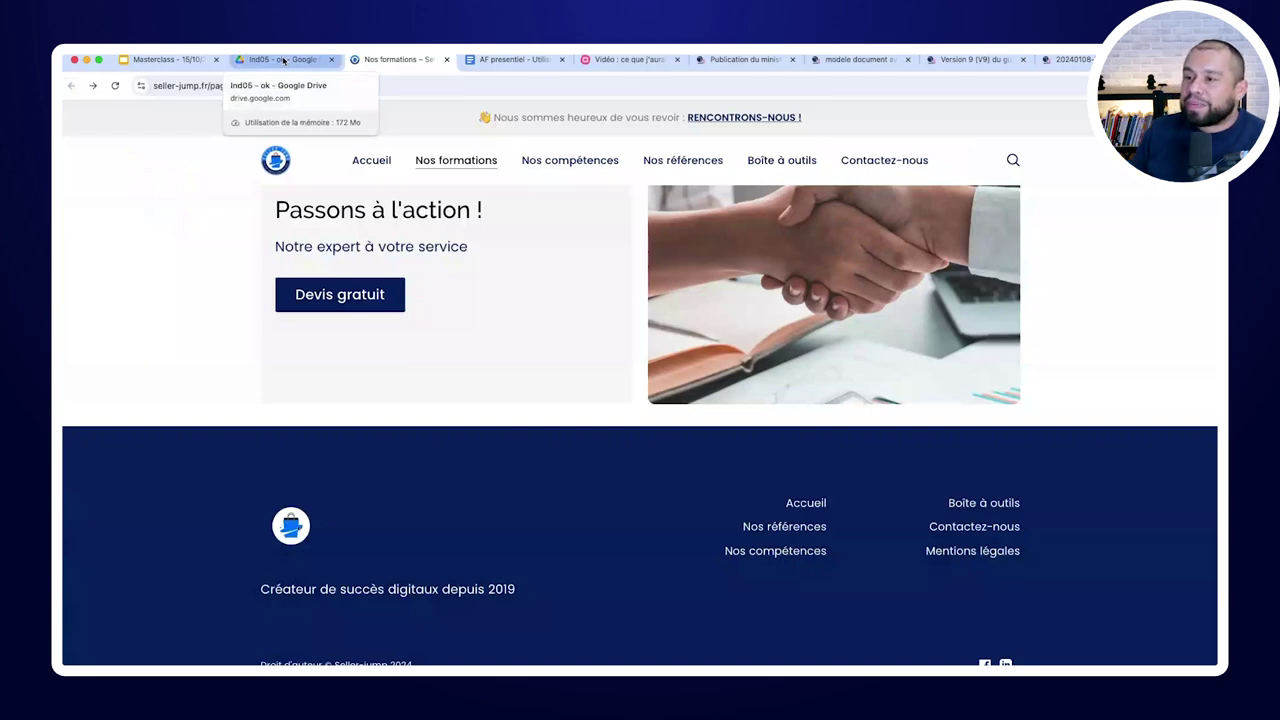
# Switch to the MindMeister map and add the topic "Remise en main propre" under Preuve de diffusion, after the website topic
pyautogui.click(172, 59)
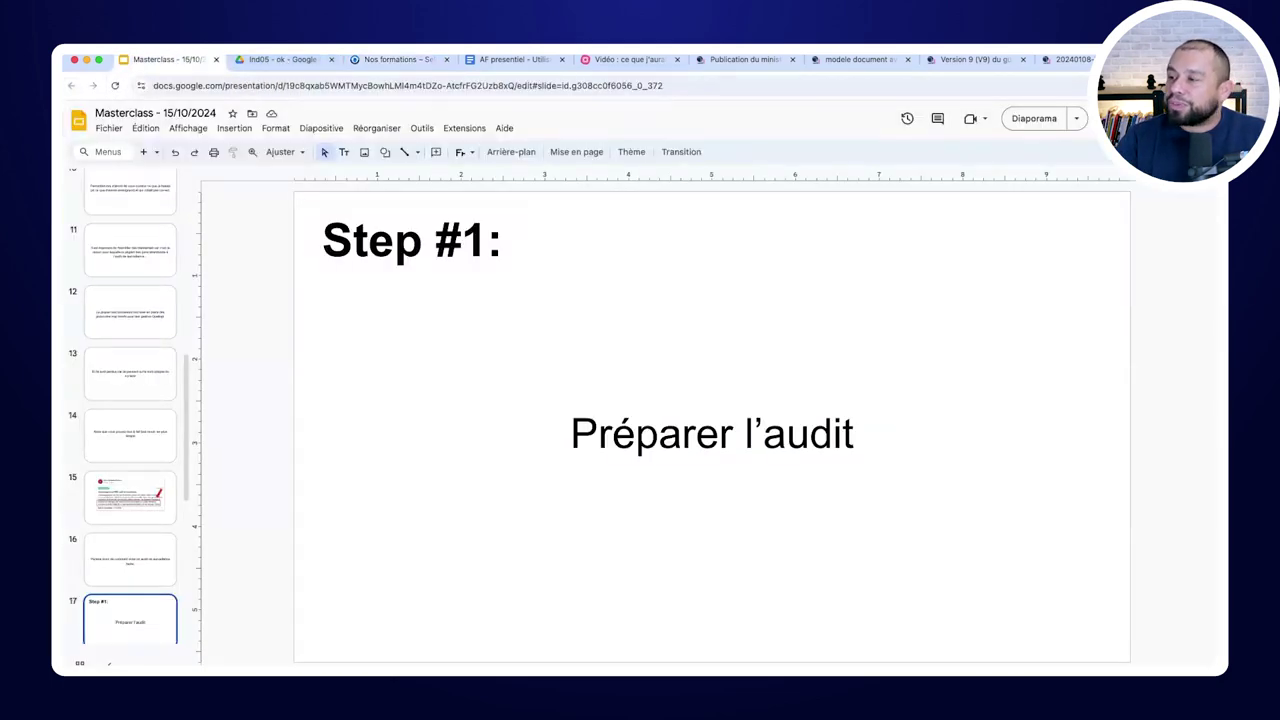
pyautogui.click(625, 59)
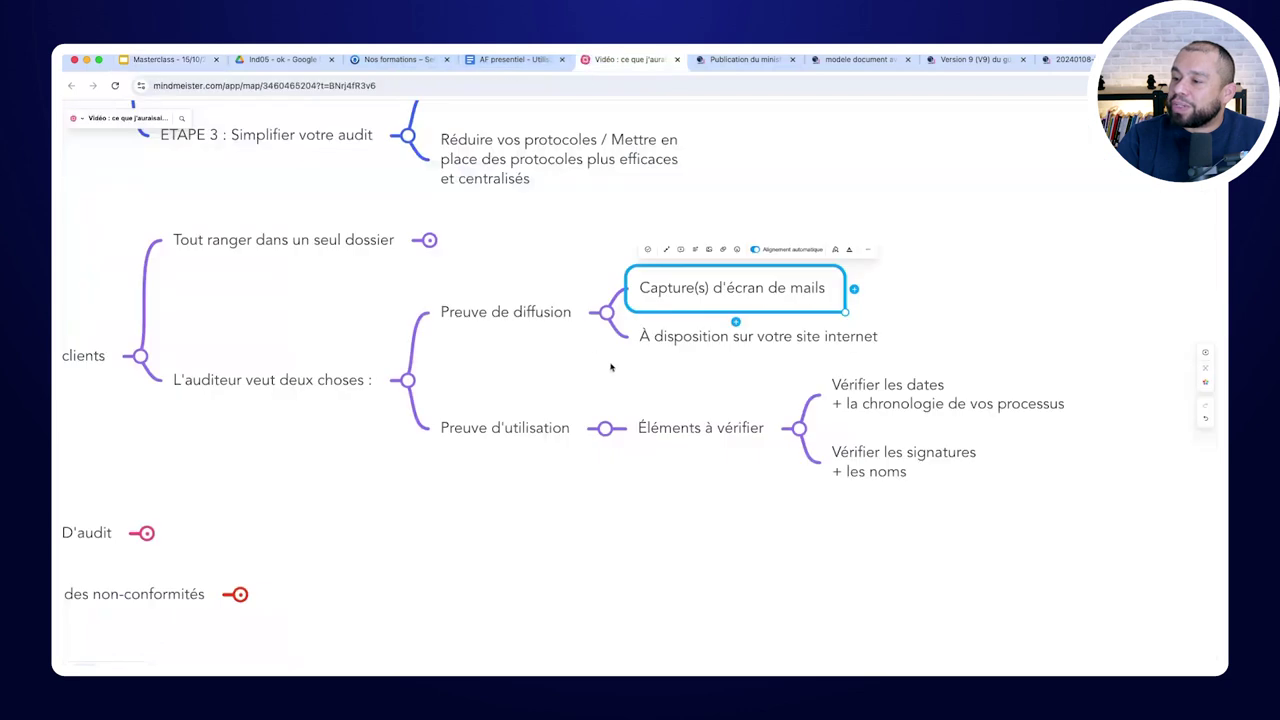
pyautogui.hscroll(-2, 574, 361)
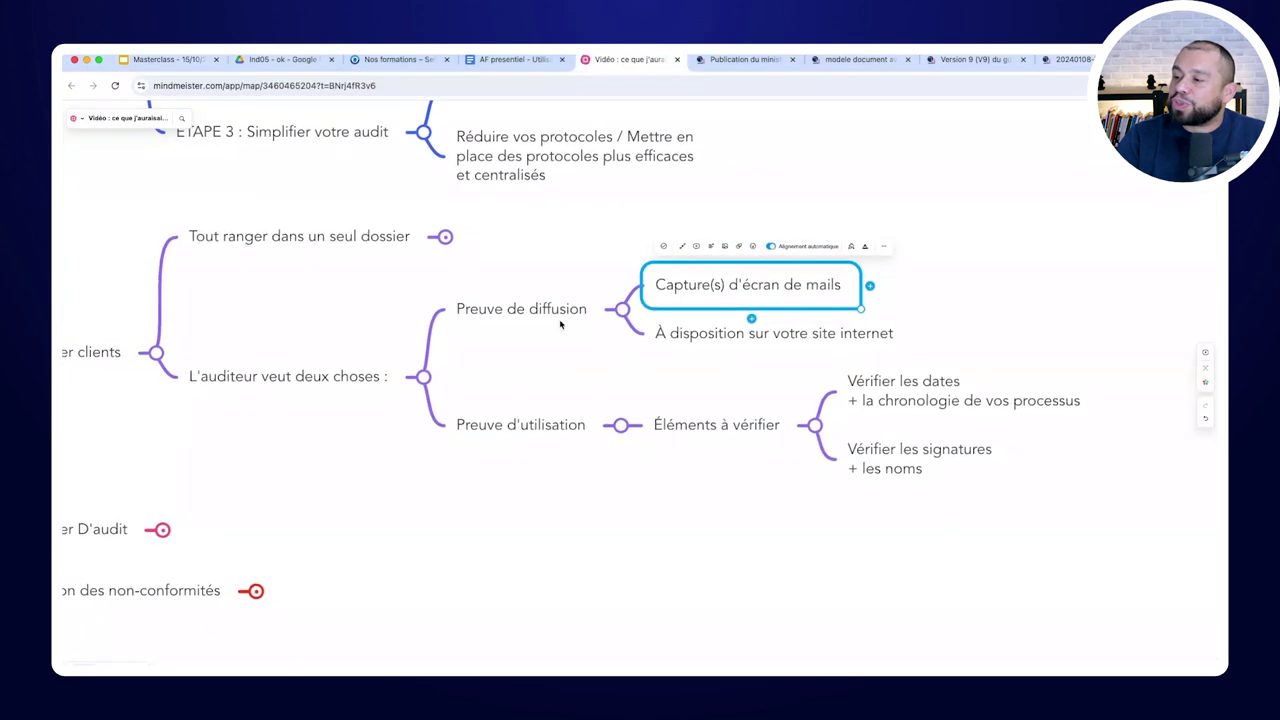
pyautogui.click(748, 334)
pyautogui.press('Return')
pyautogui.write('Remis')
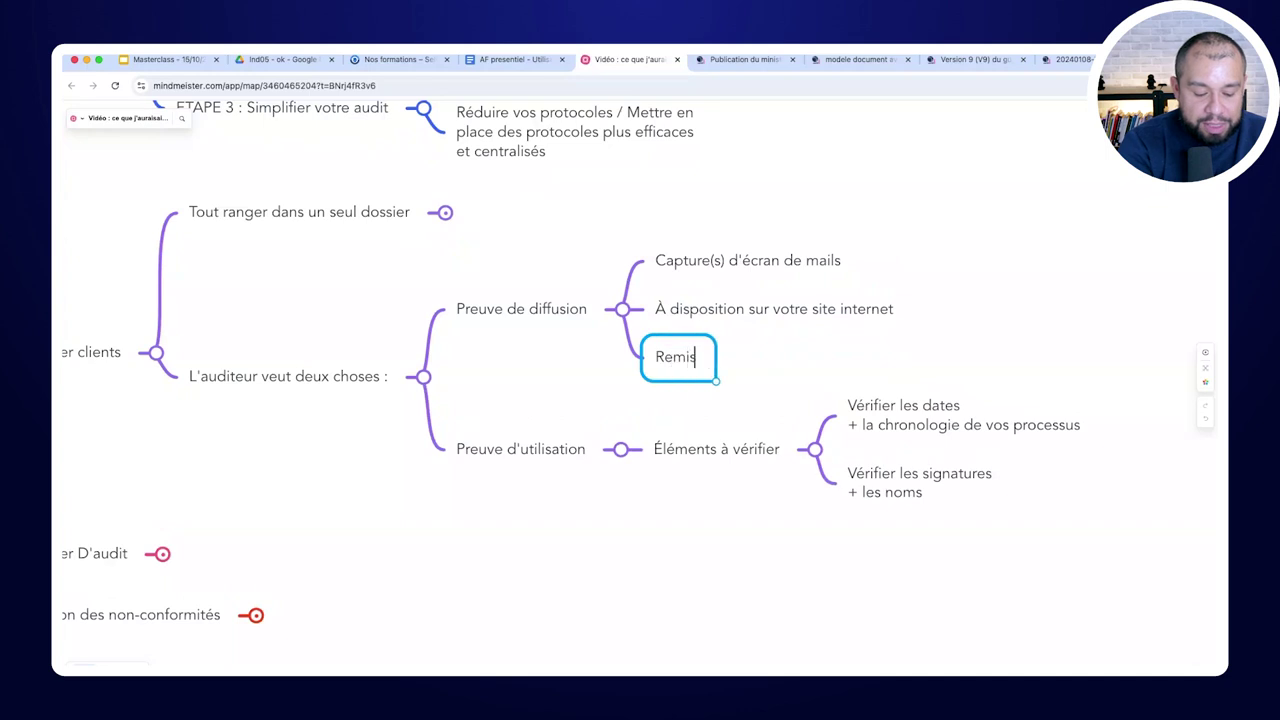
pyautogui.write('e en main propre')
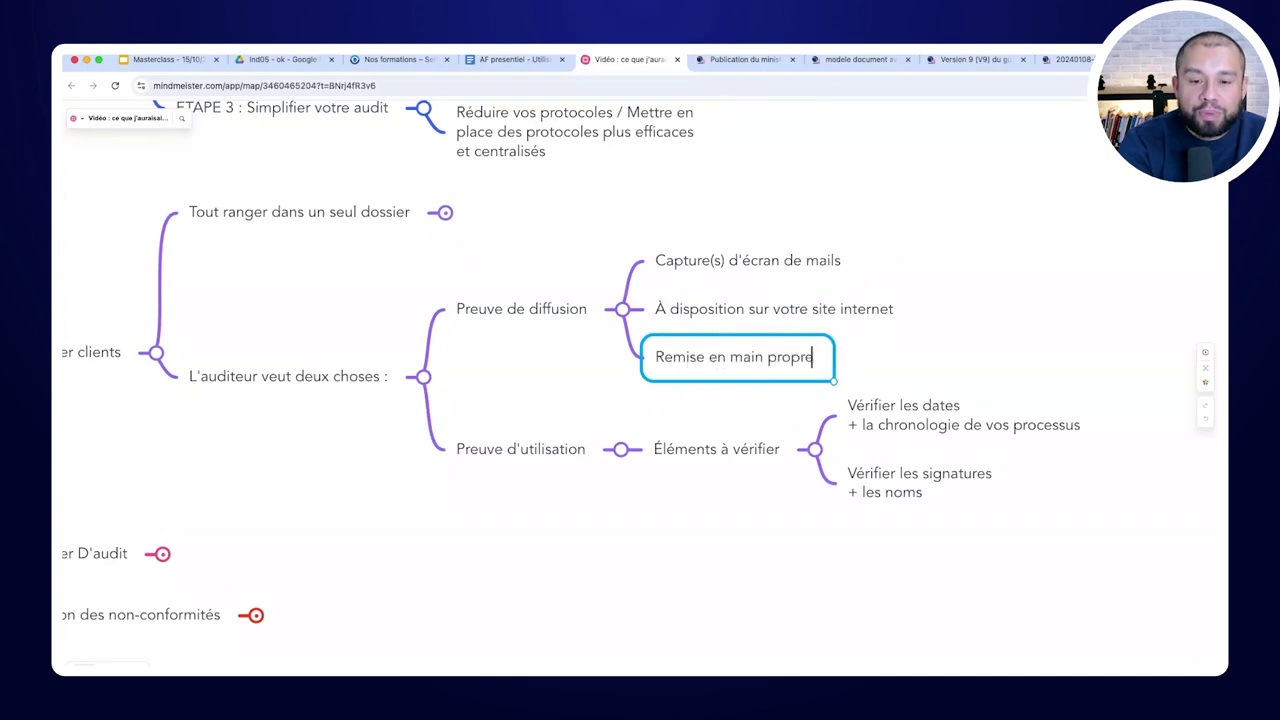
pyautogui.press('Return')
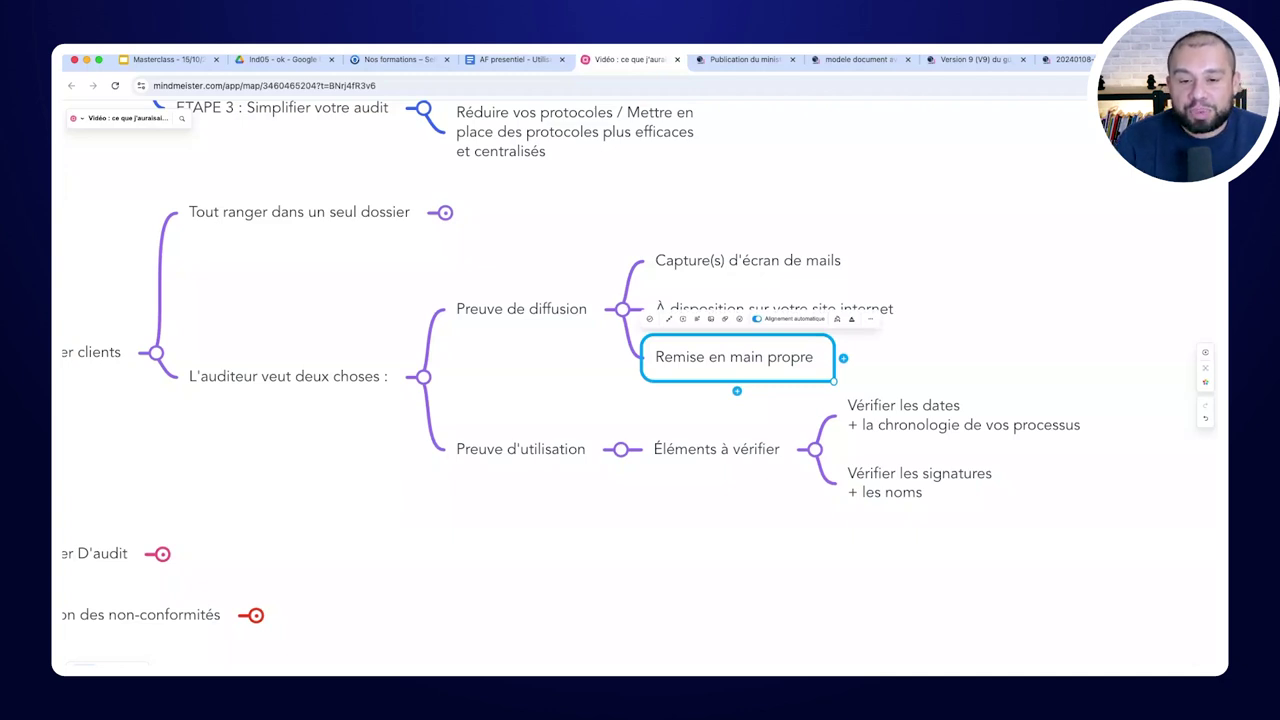
# Add the topic "Attestation de remise en main" under Preuve de diffusion, after Remise en main propre
pyautogui.press('Return')
pyautogui.write('A')
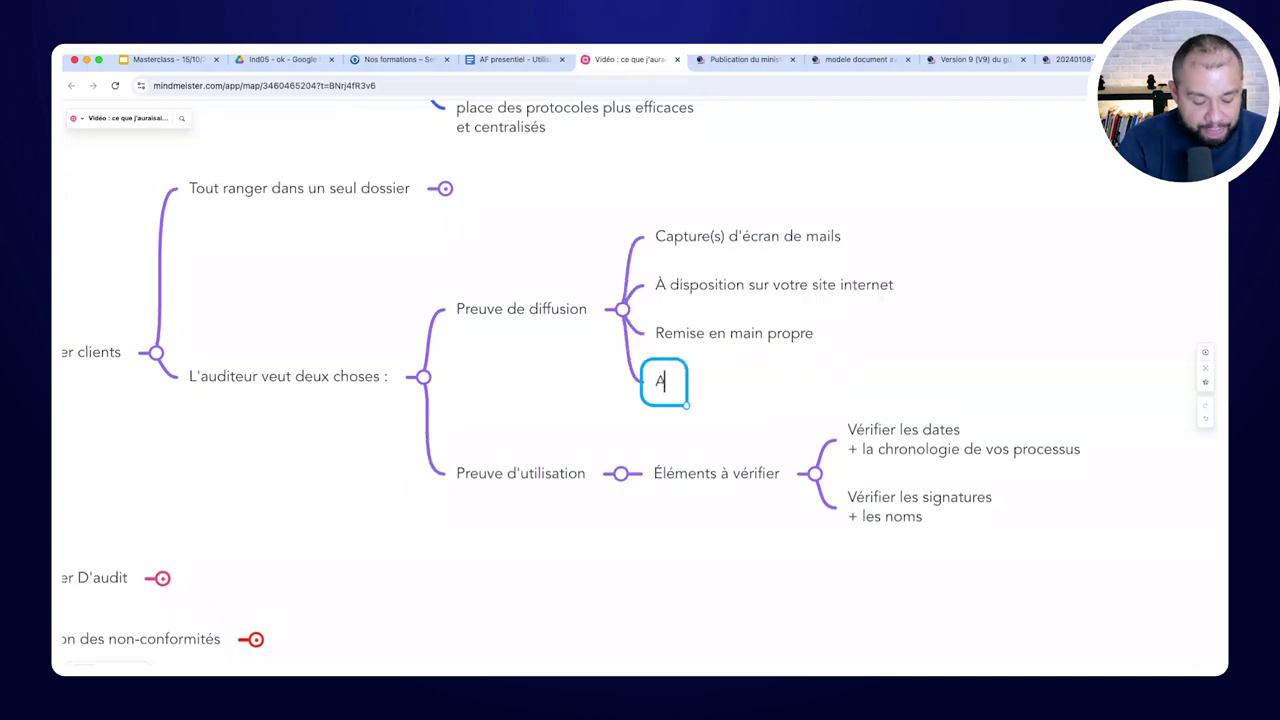
pyautogui.write('ttestation de remise en main')
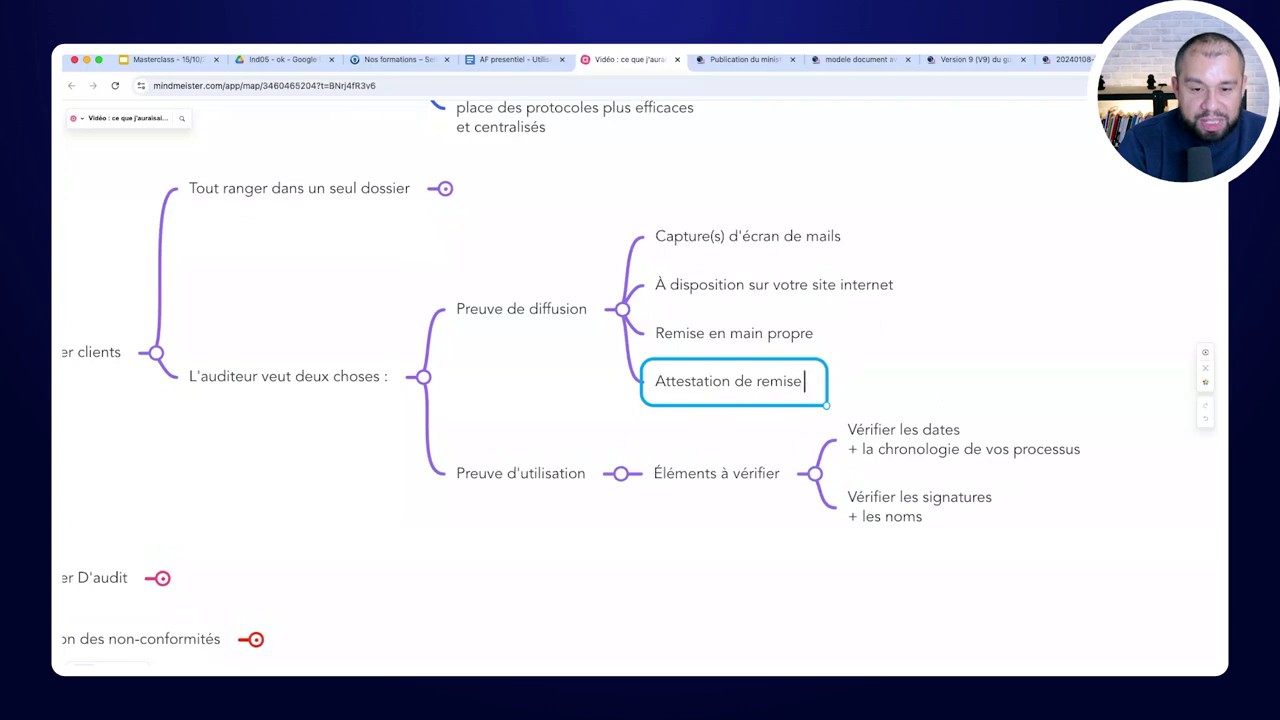
pyautogui.press('Return')
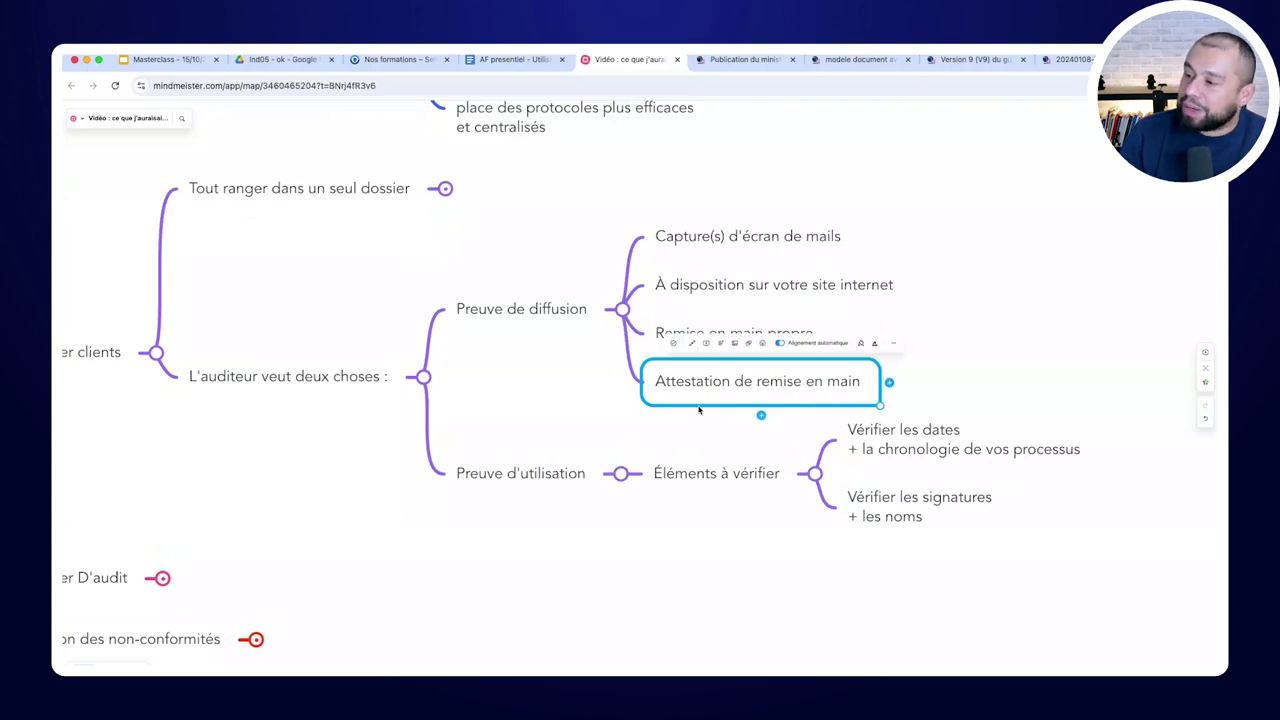
pyautogui.click(600, 430)
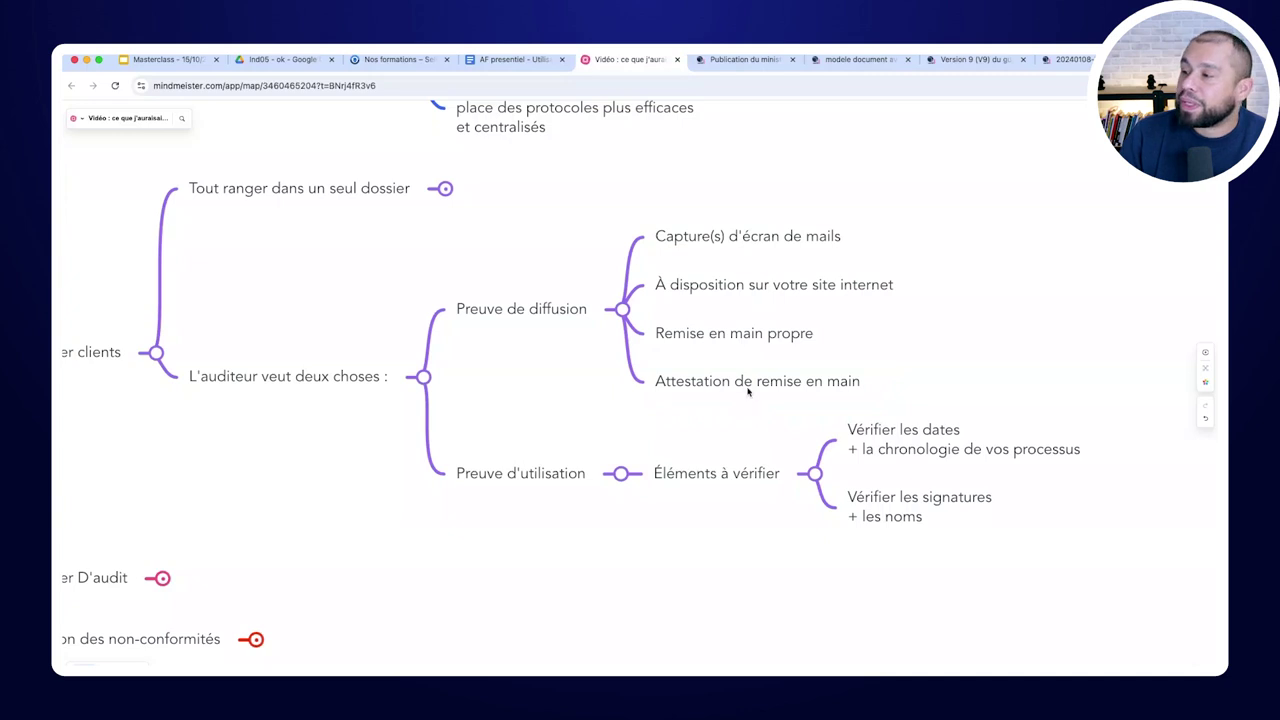
# Go through the topics under Preuve de diffusion one by one, finishing on À disposition sur votre site internet
pyautogui.click(804, 291)
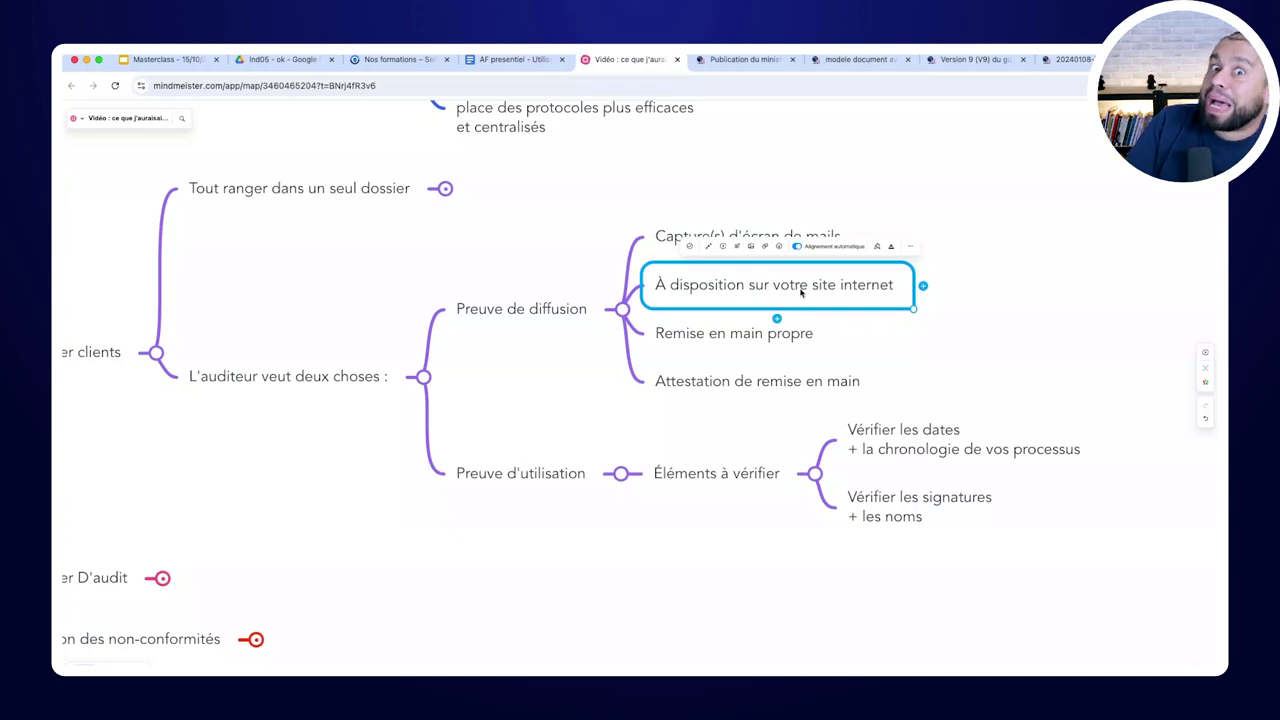
pyautogui.press('Down')
pyautogui.press('Down')
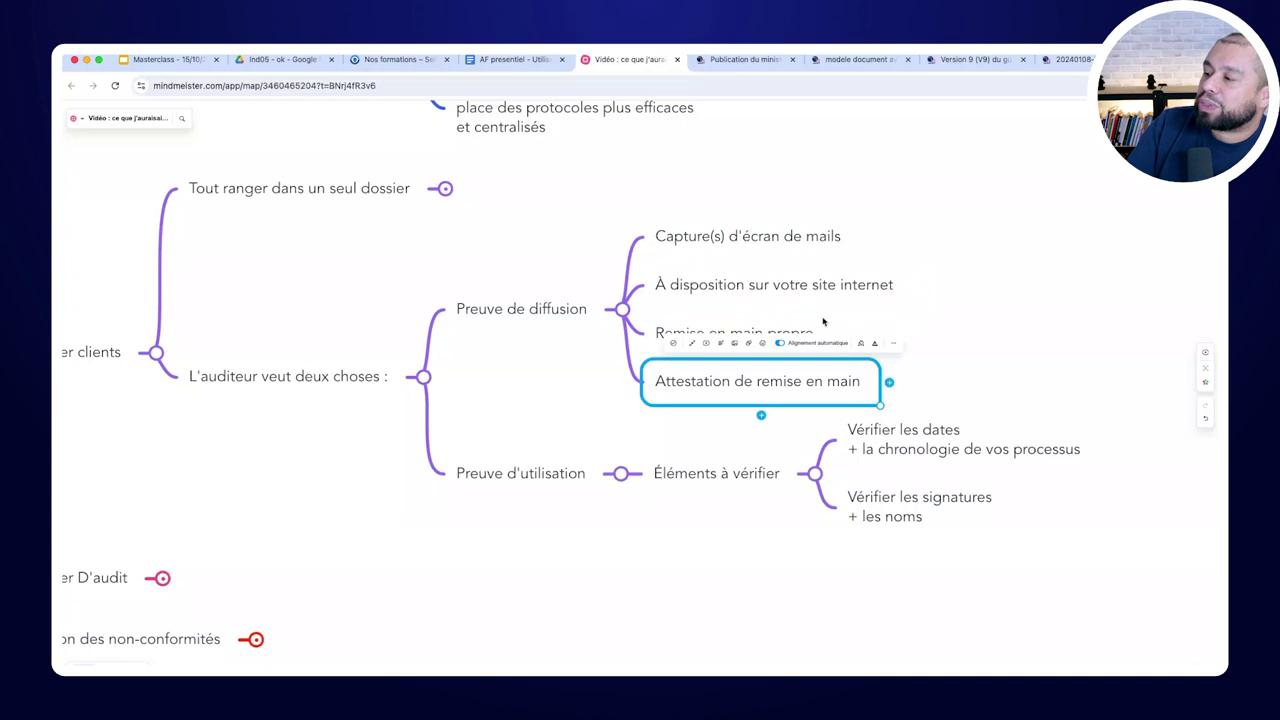
pyautogui.press('Up')
pyautogui.press('Up')
pyautogui.press('Up')
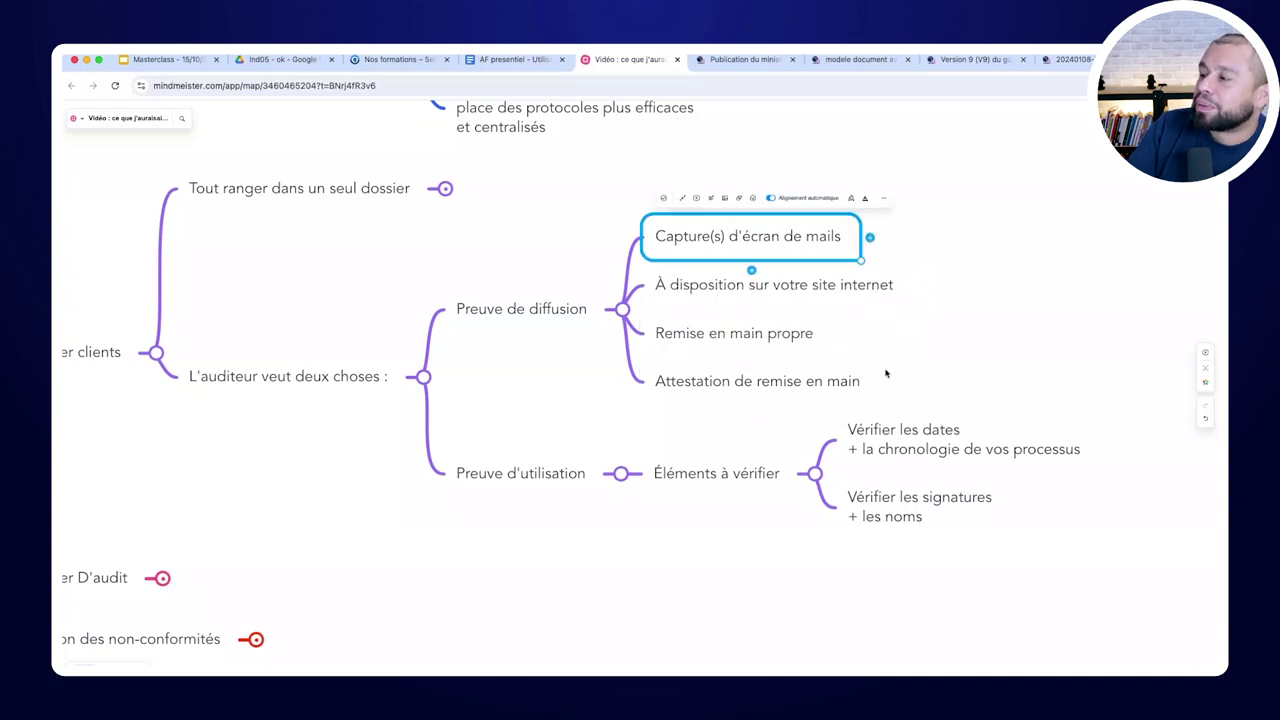
pyautogui.press('Escape')
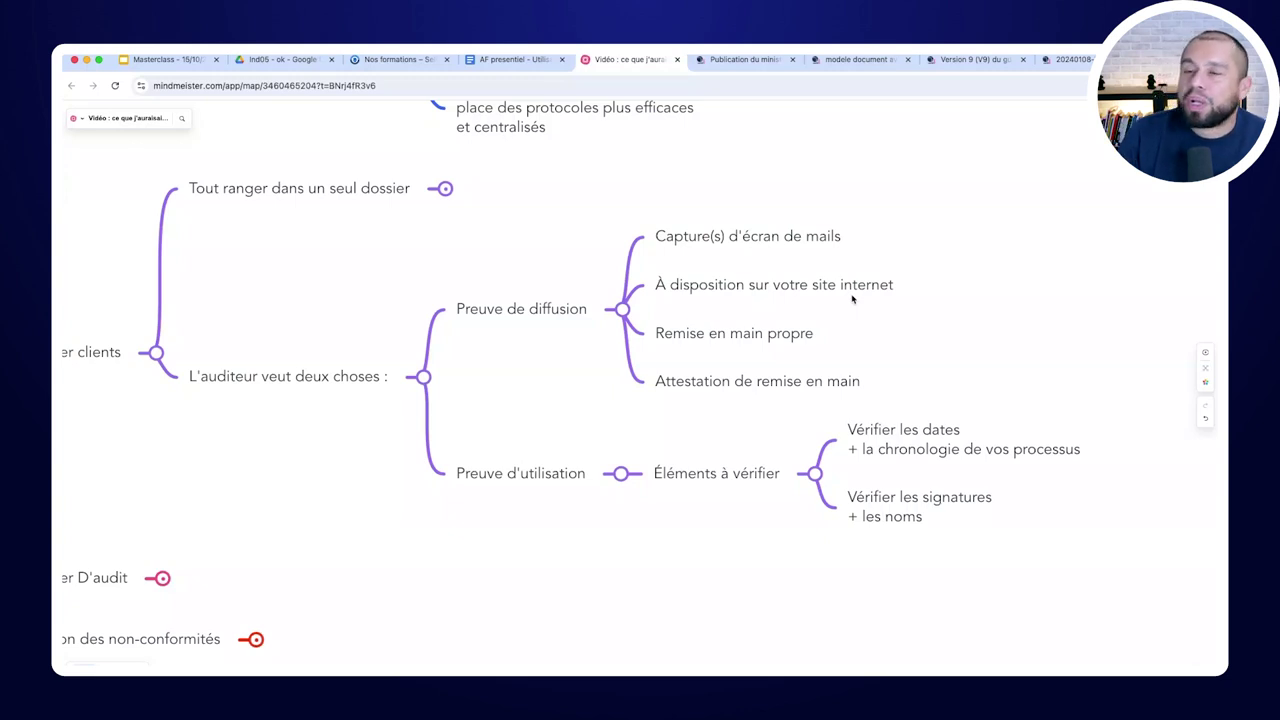
pyautogui.click(838, 290)
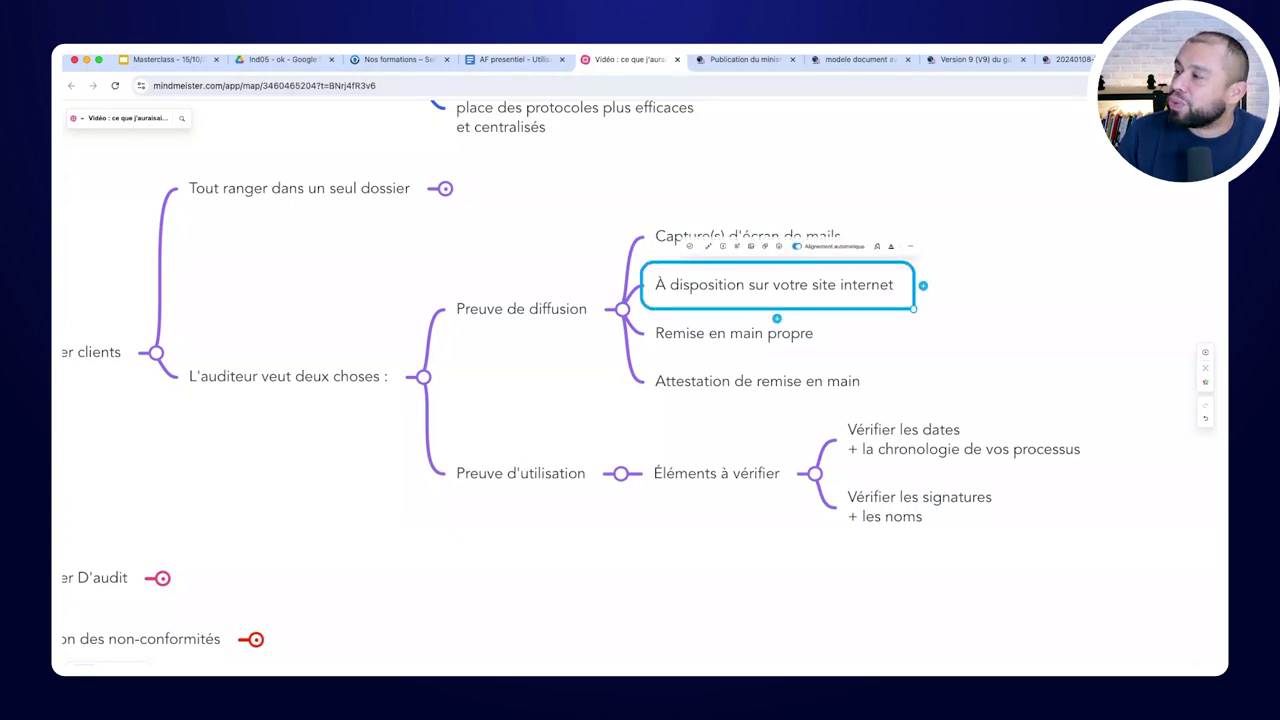
# Open systeme.io in a new browser tab and dismiss the limited free account offer
pyautogui.press('super+t')
pyautogui.write('sys')
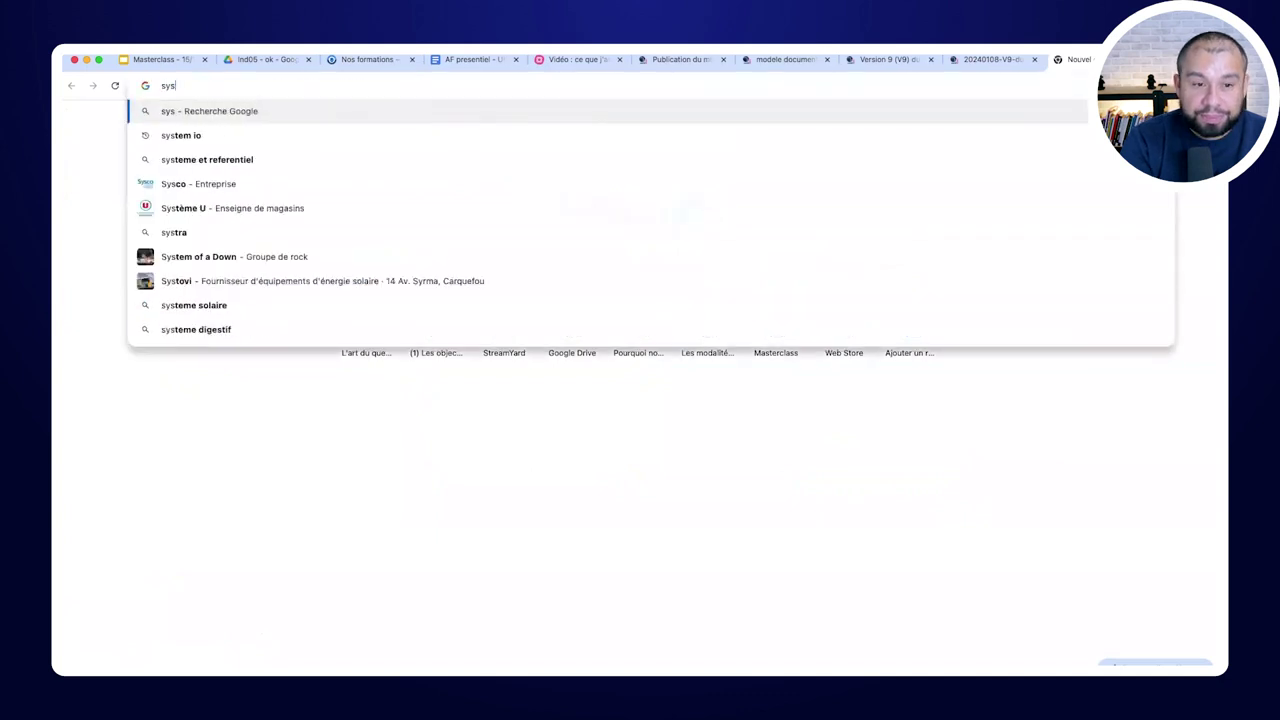
pyautogui.write('teme.io')
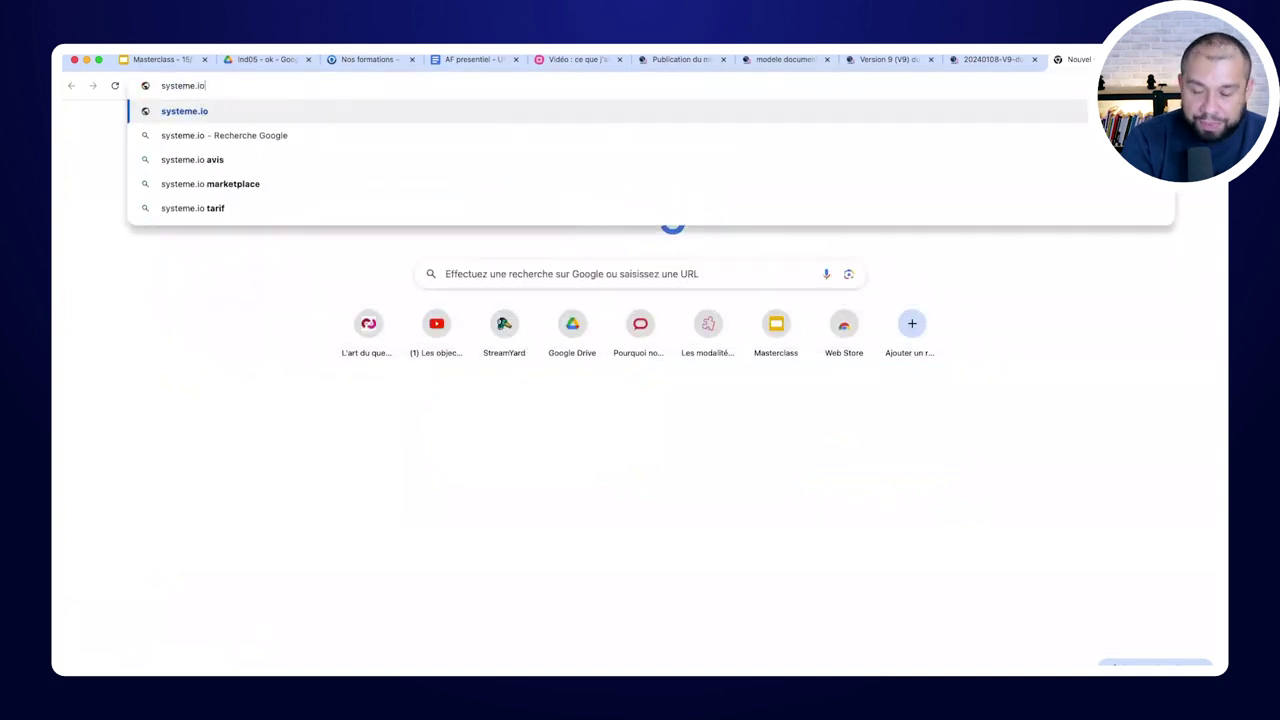
pyautogui.press('Return')
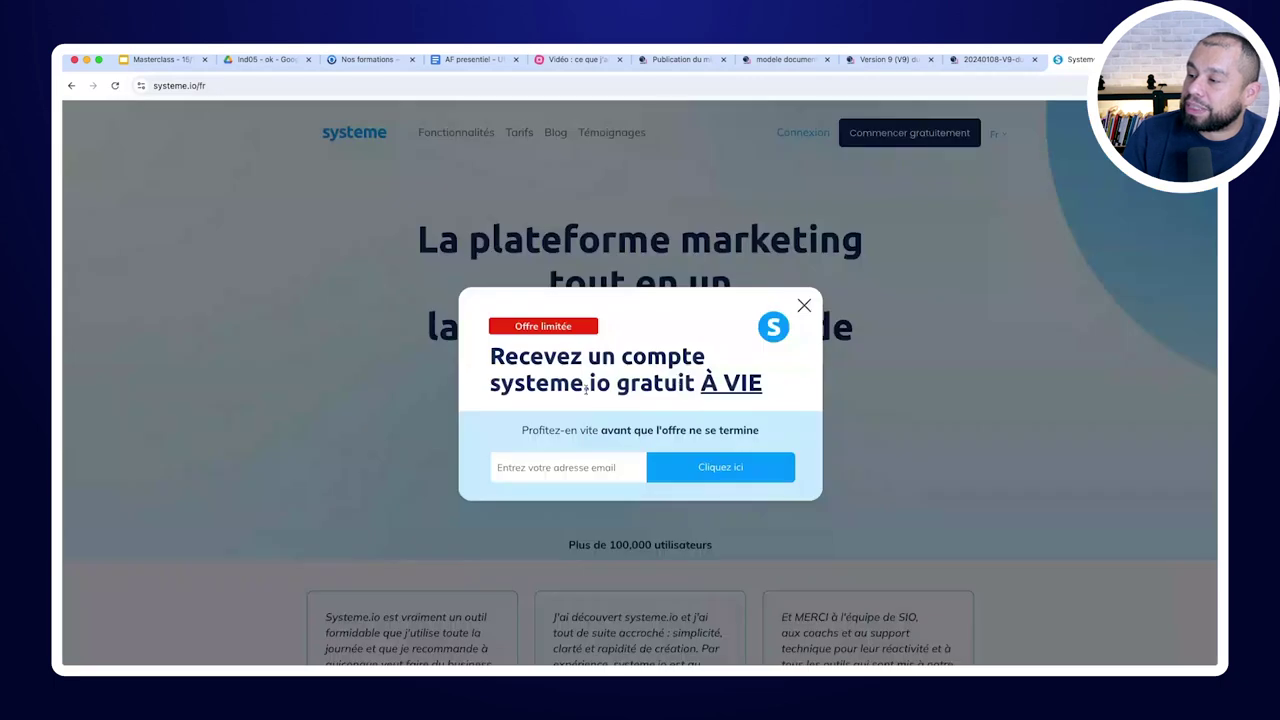
pyautogui.click(804, 304)
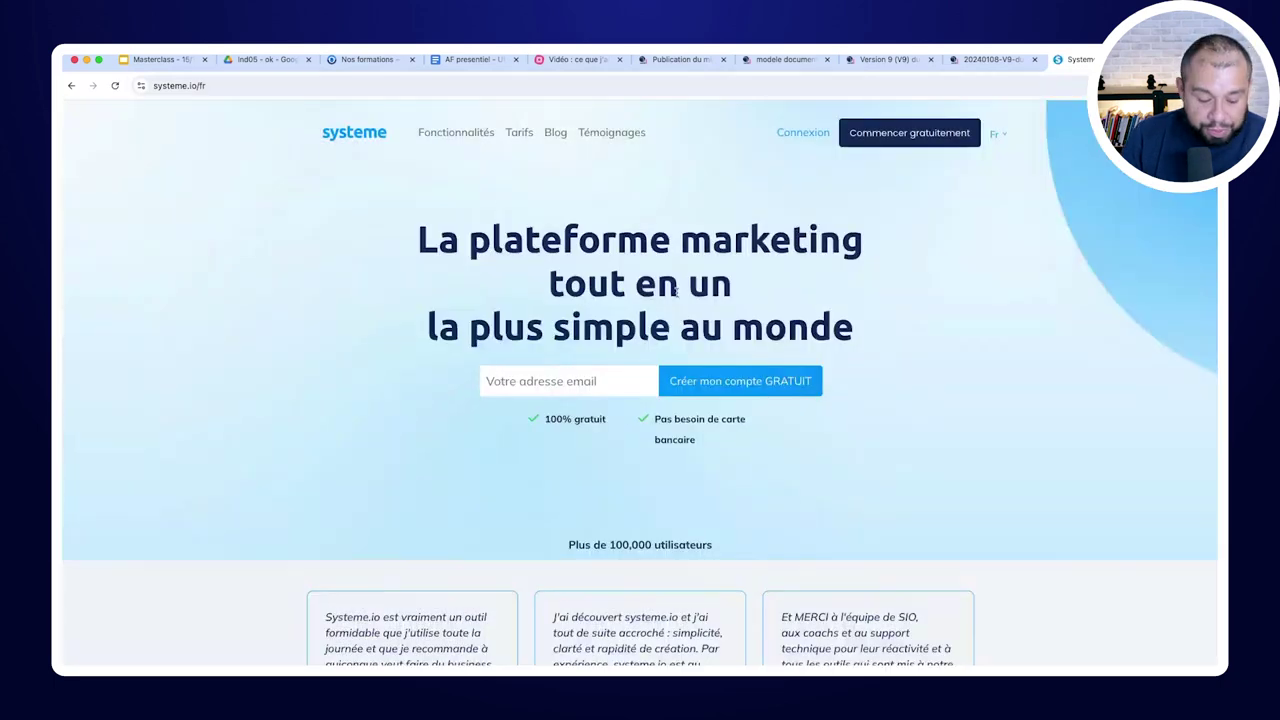
# Search Google for "learnybox" in a new browser tab and open the official LearnyBox site
pyautogui.press('super+t')
pyautogui.write('learnybox')
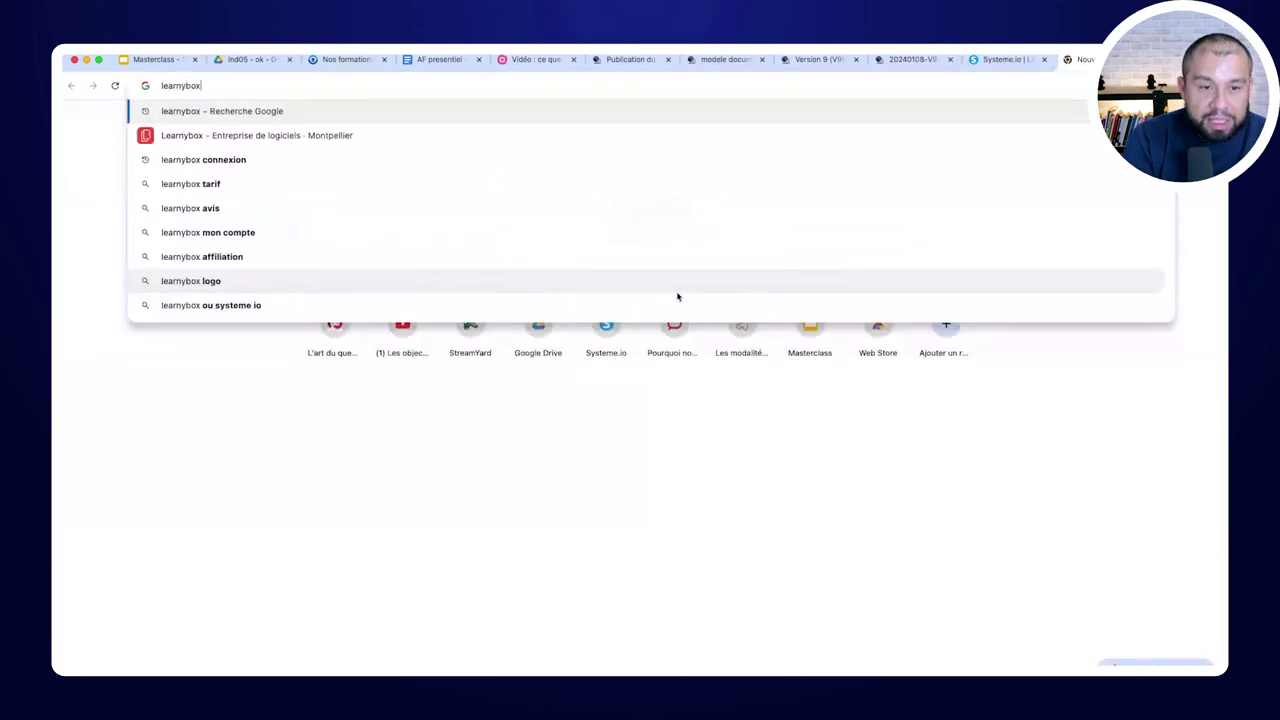
pyautogui.press('Return')
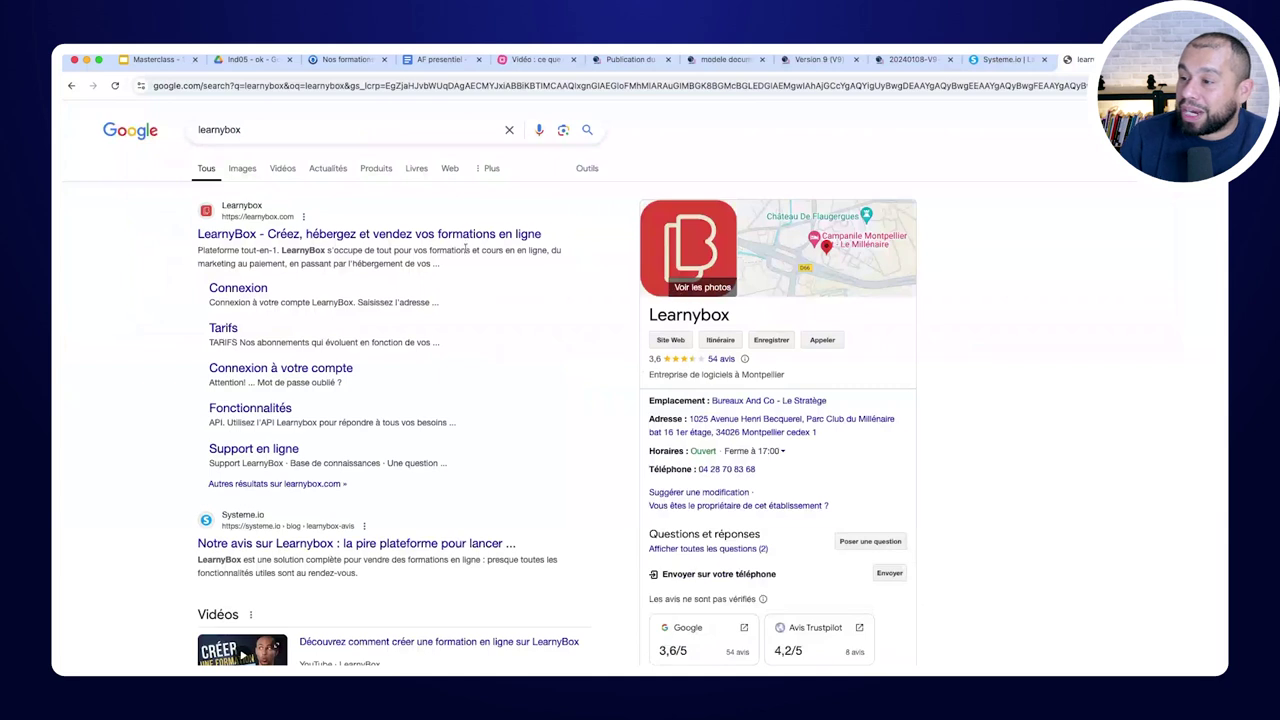
pyautogui.click(438, 233)
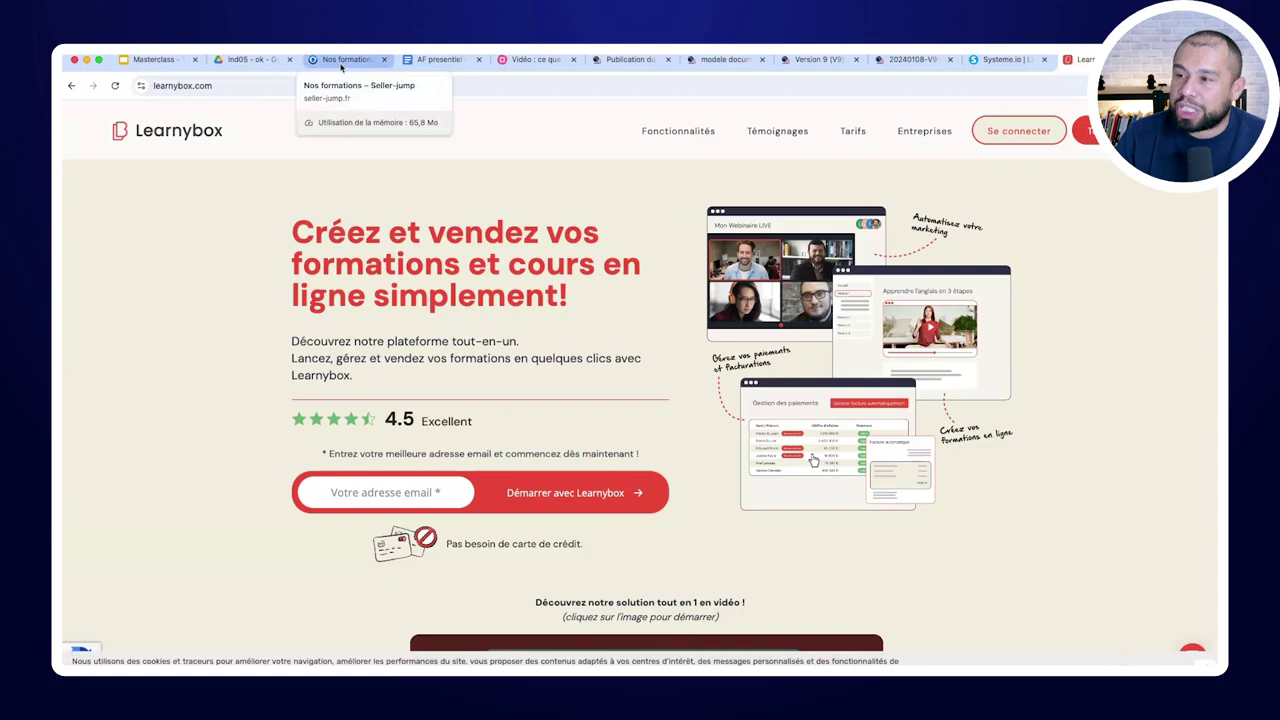
# Return to the mind map and go through the Preuve d'utilisation branch, finishing on Vérifier les signatures + les noms
pyautogui.click(150, 59)
pyautogui.click(530, 59)
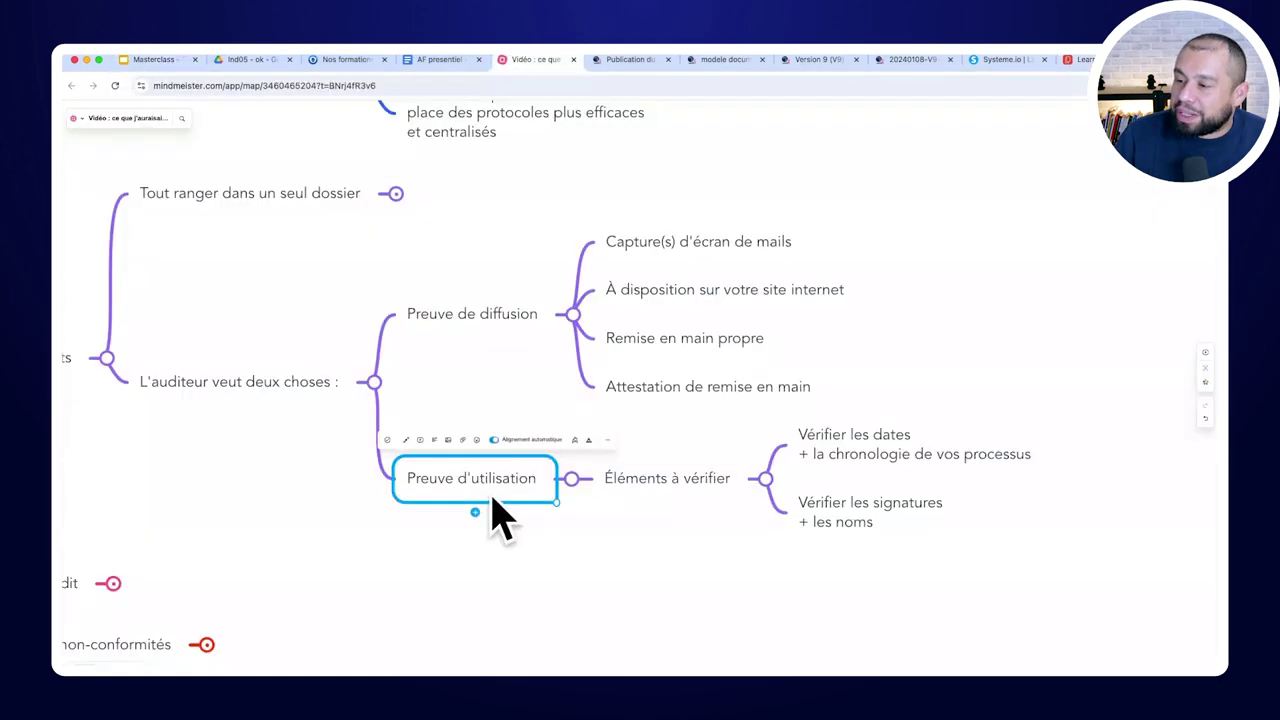
pyautogui.click(676, 488)
pyautogui.click(873, 584)
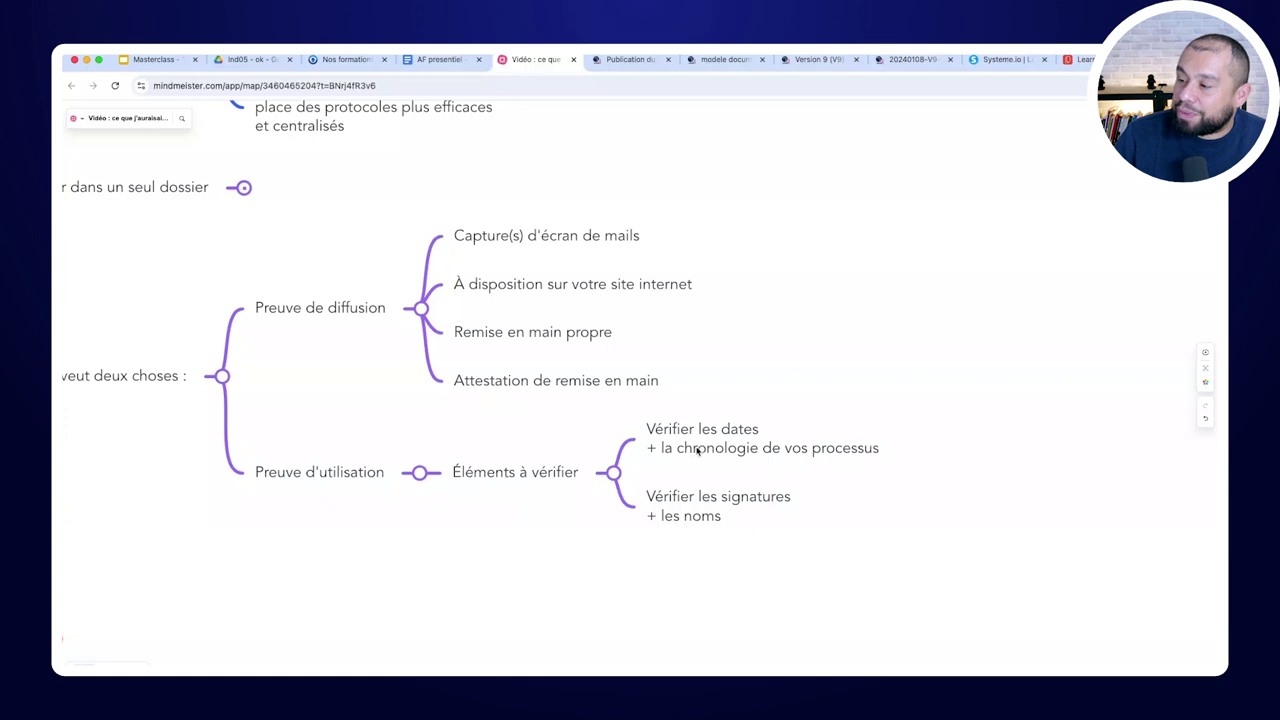
pyautogui.click(686, 519)
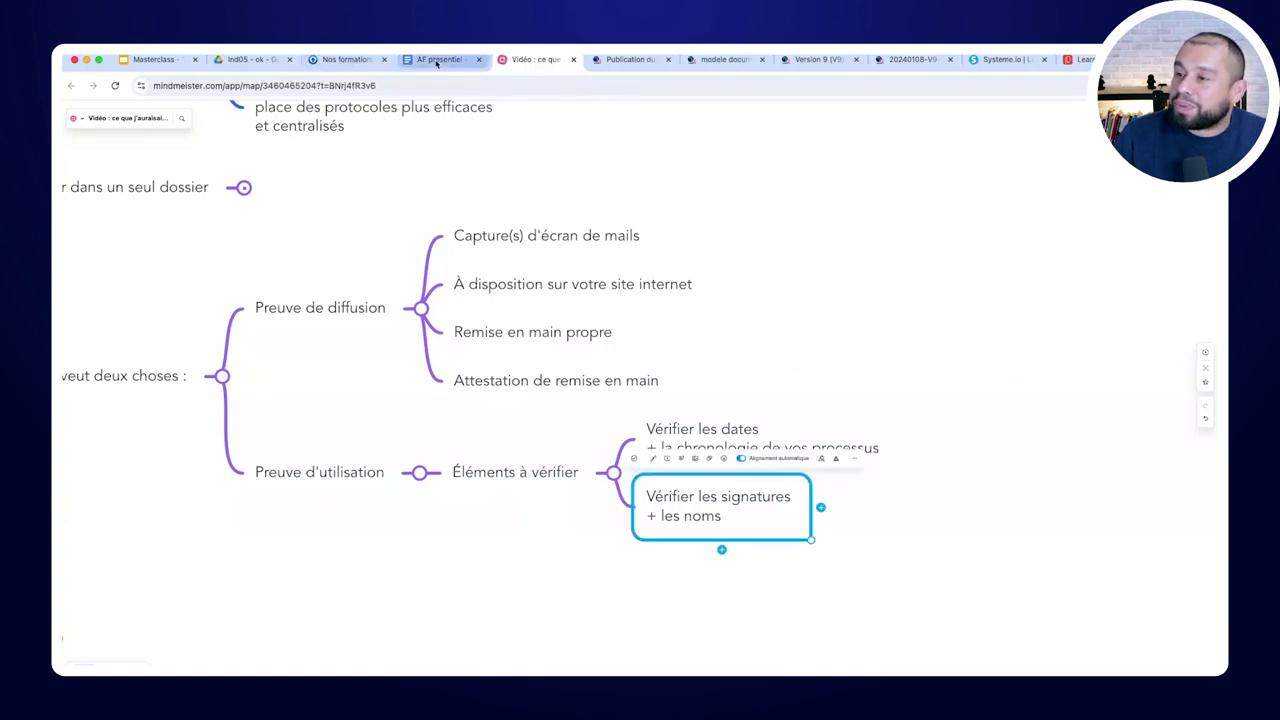
# Open 5.AF presentiel - Test positionement.pdf from the Ind08 - ok folder under Crit2 - ok in Drive and read through to the trainee's signature
pyautogui.click(248, 62)
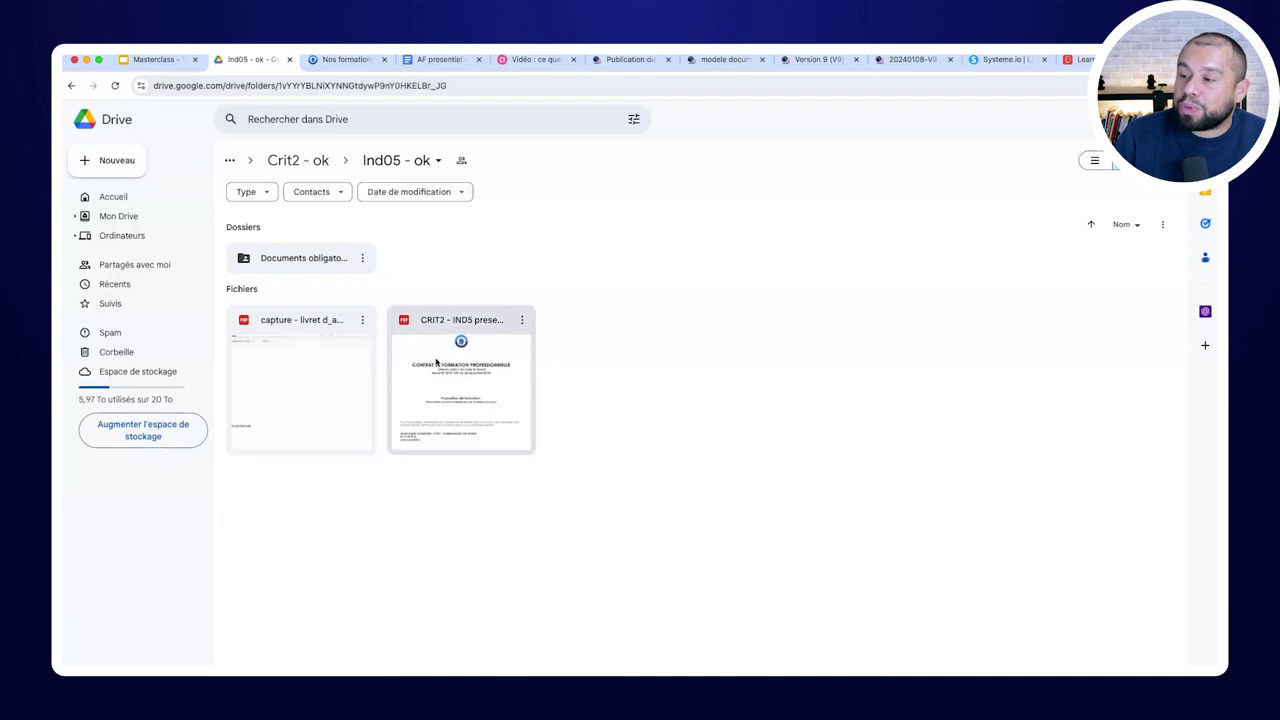
pyautogui.click(312, 163)
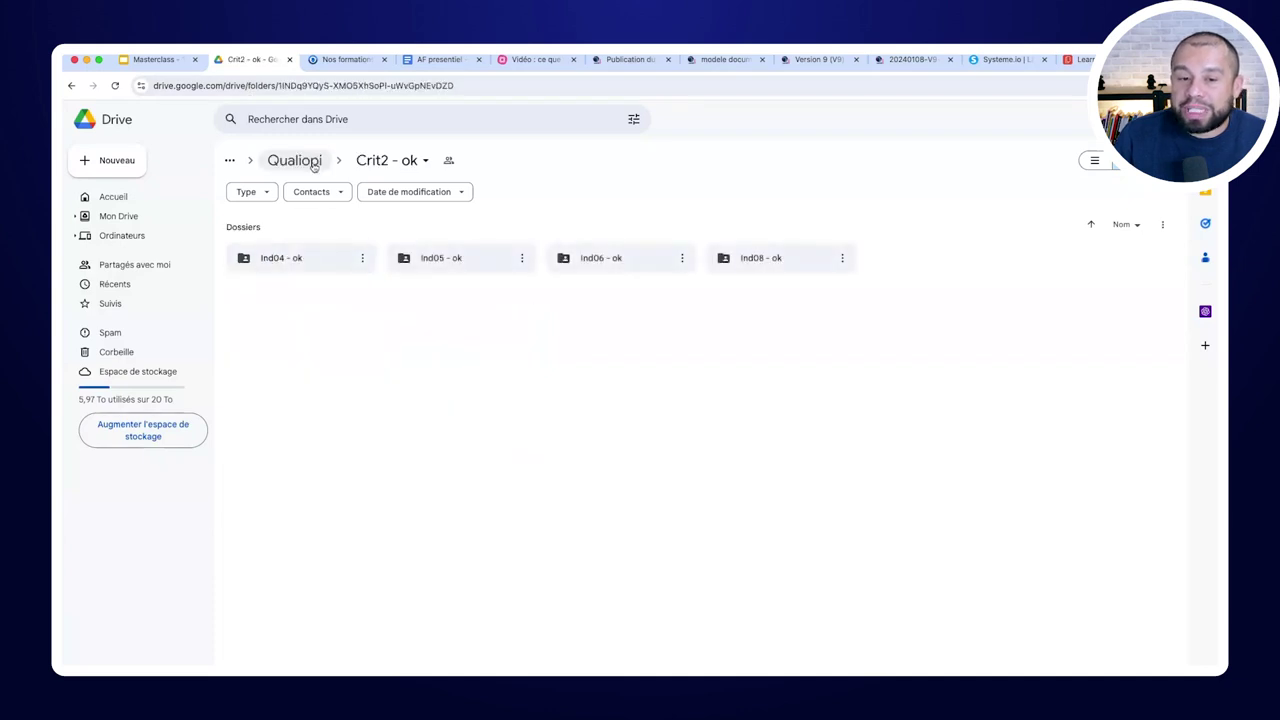
pyautogui.doubleClick(761, 258)
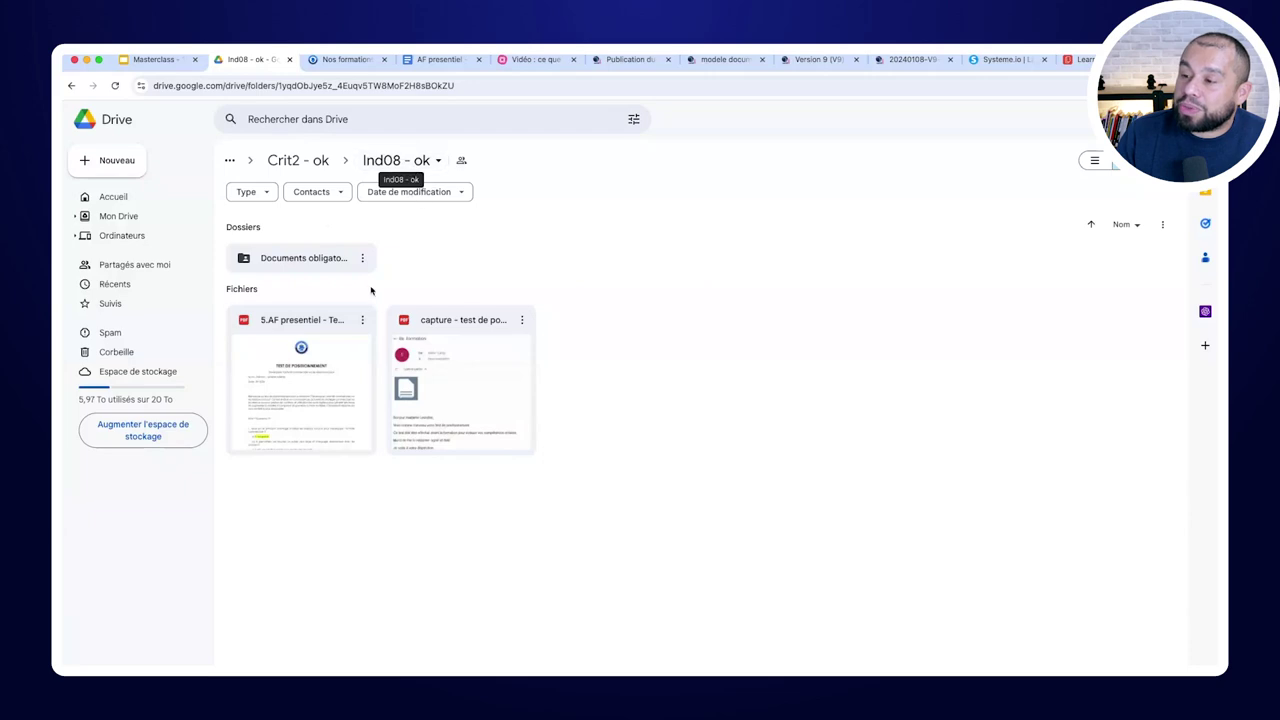
pyautogui.doubleClick(325, 366)
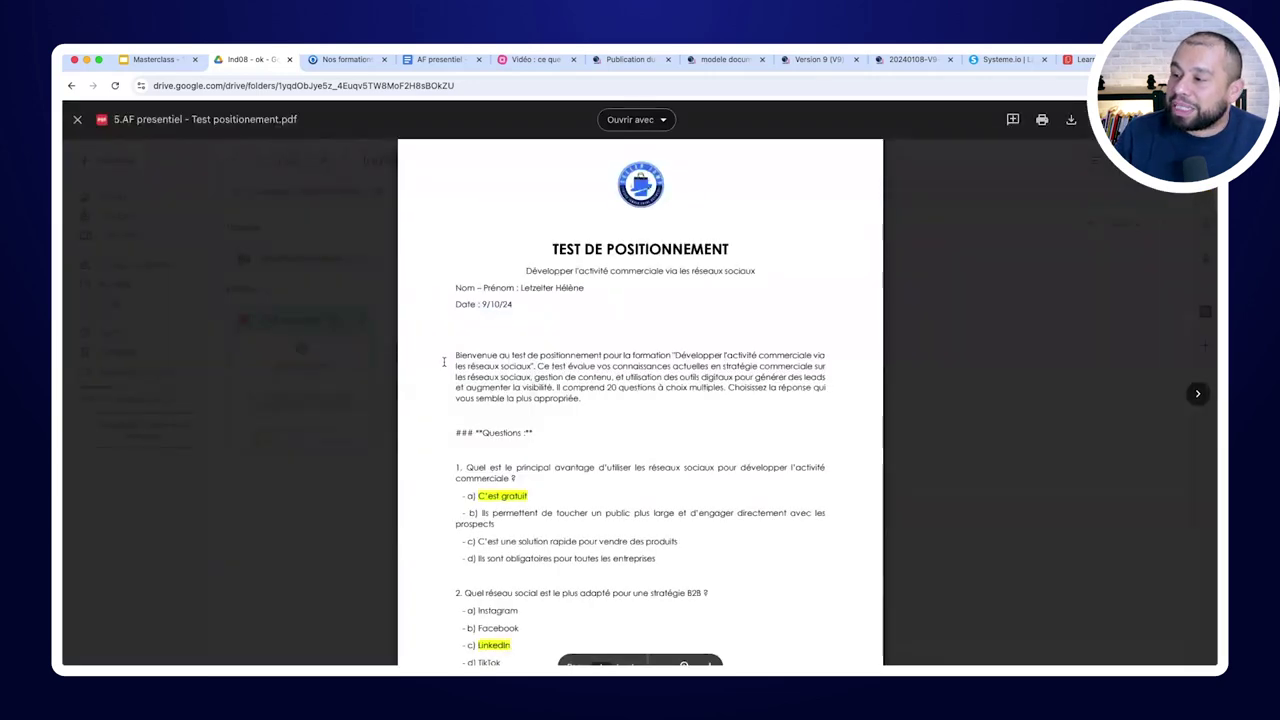
pyautogui.scroll(-8, 443, 363)
pyautogui.scroll(-20, 443, 363)
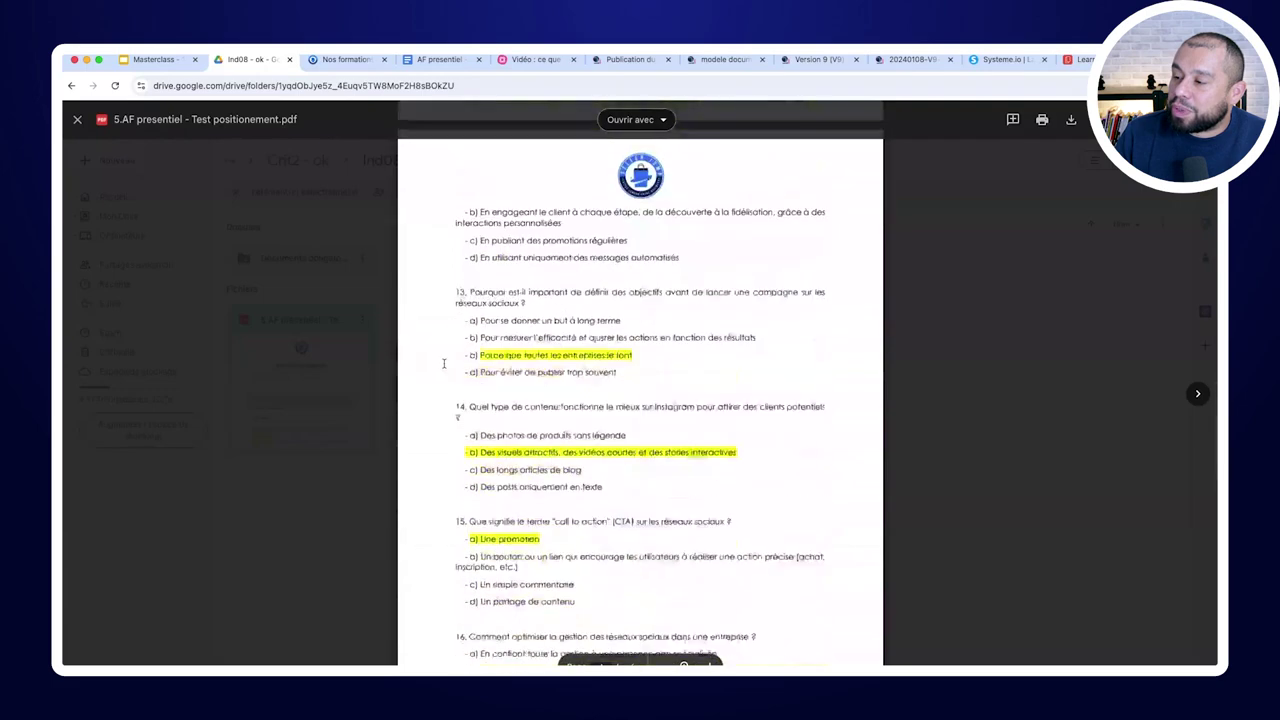
pyautogui.scroll(-15, 443, 363)
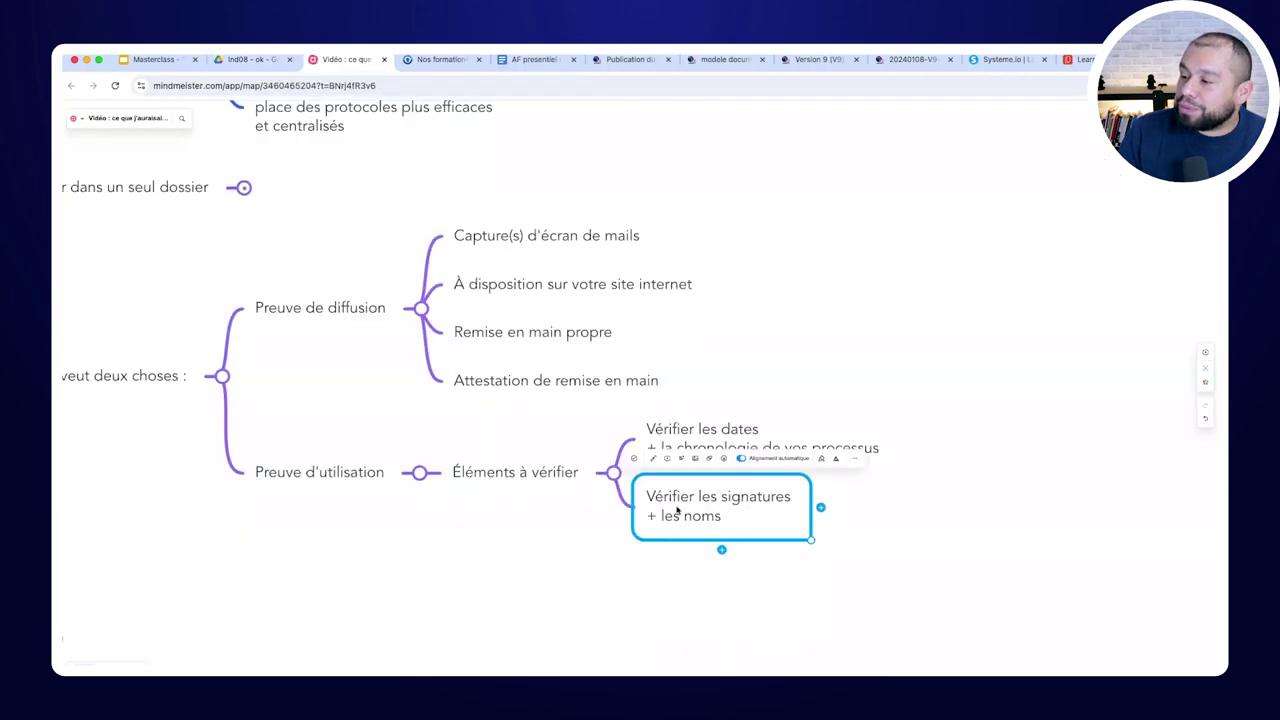
# Highlight the trainee's name line in the positioning test PDF and compare it with the signature on the last page
pyautogui.click(250, 59)
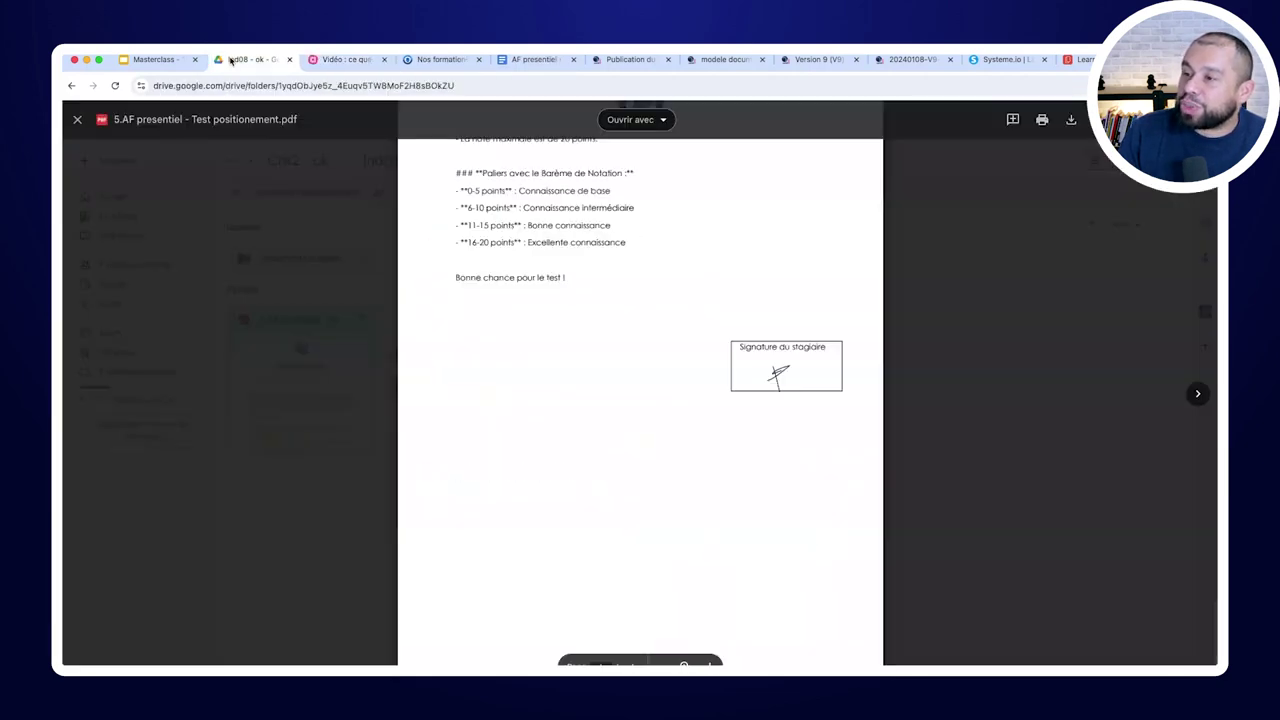
pyautogui.scroll(15, 426, 395)
pyautogui.scroll(20, 426, 395)
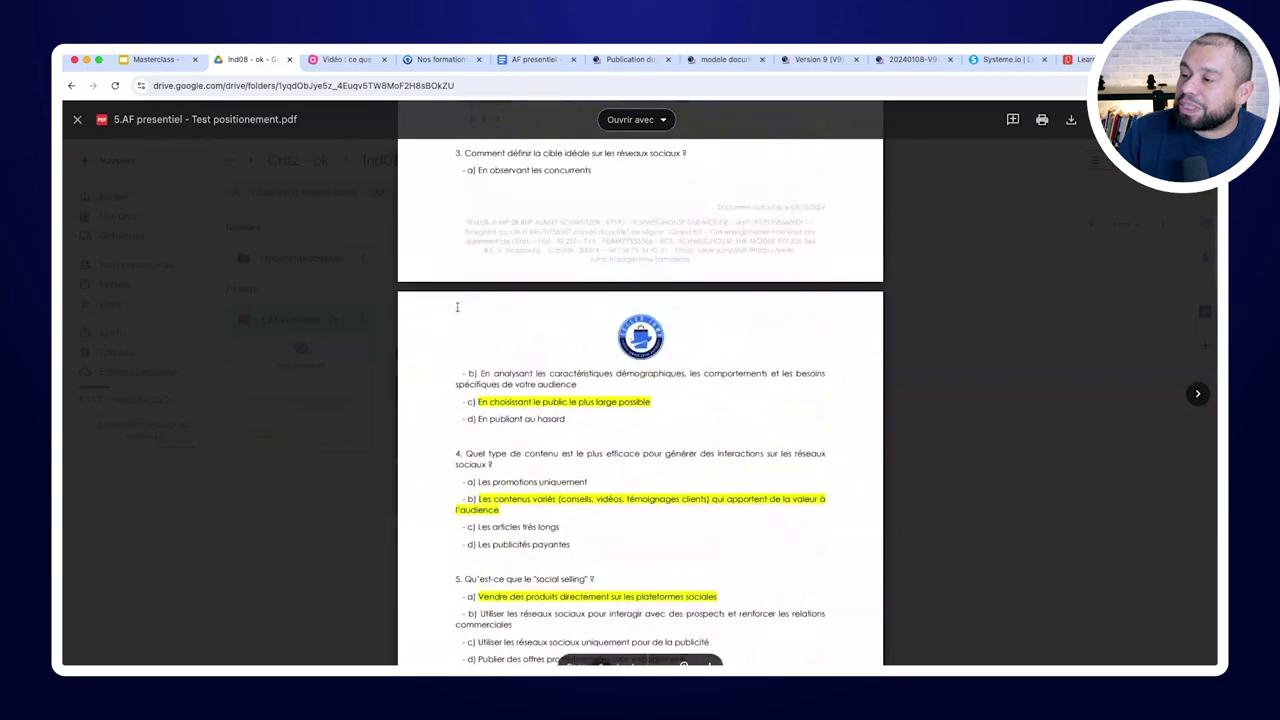
pyautogui.tripleClick(594, 289)
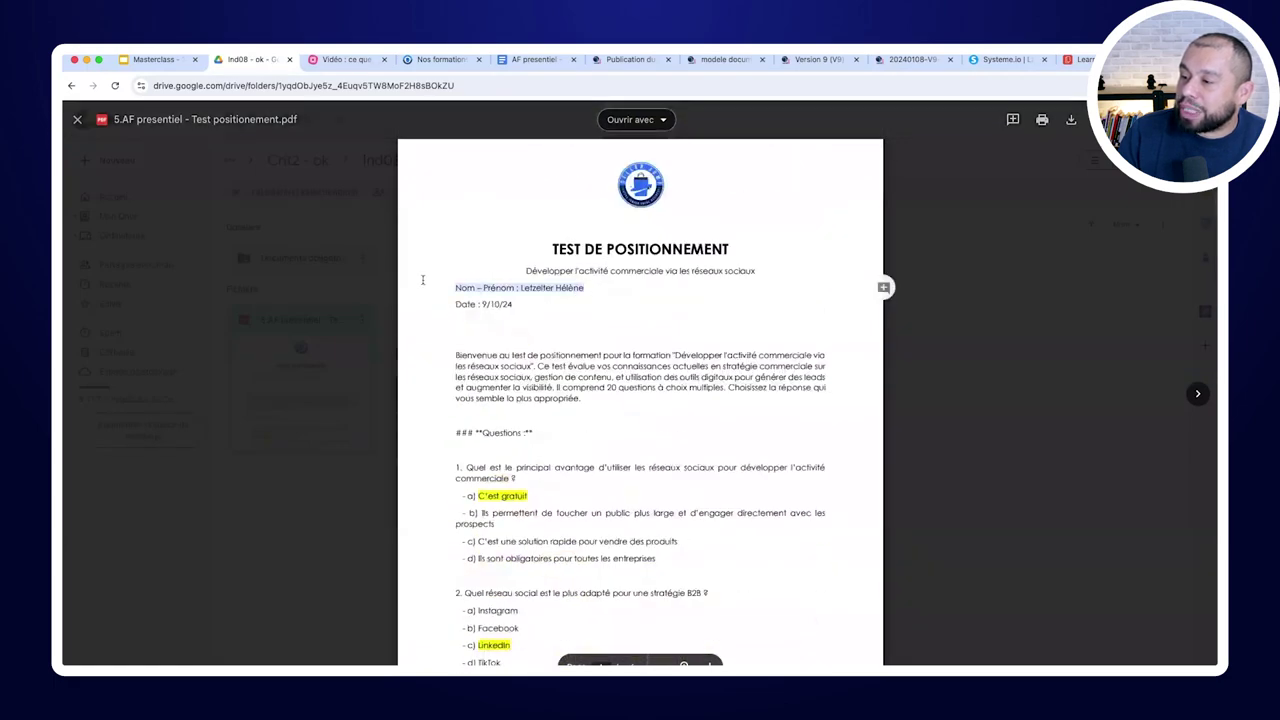
pyautogui.scroll(-20, 545, 360)
pyautogui.scroll(-20, 545, 360)
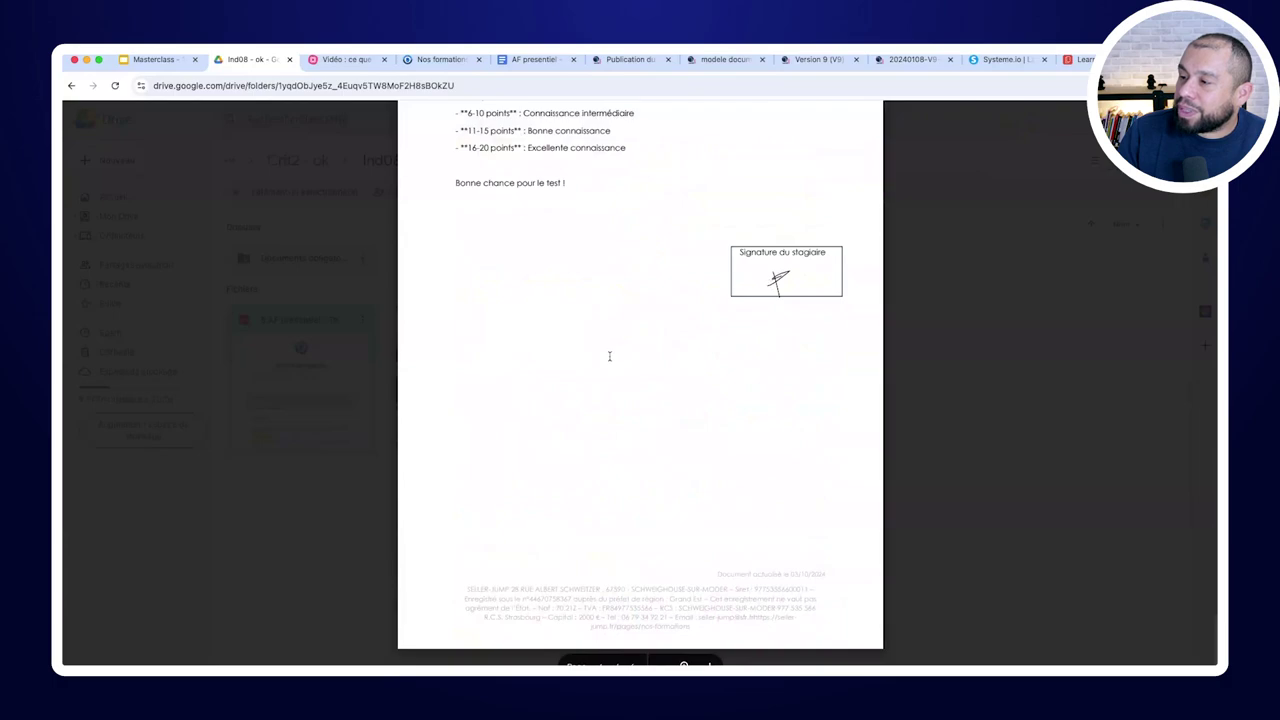
pyautogui.scroll(20, 608, 357)
# Select Vérifier les dates + la chronologie de vos processus in the mind map and highlight the date line in the positioning test
pyautogui.click(346, 60)
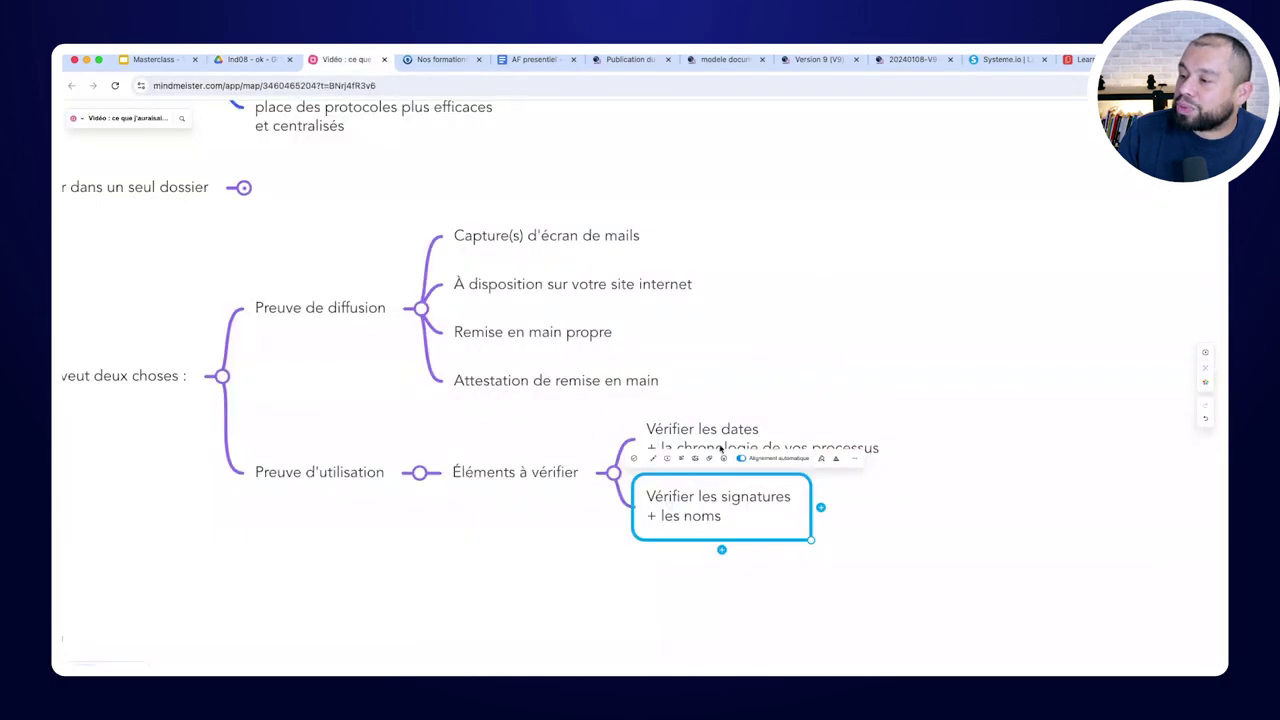
pyautogui.click(800, 395)
pyautogui.click(725, 450)
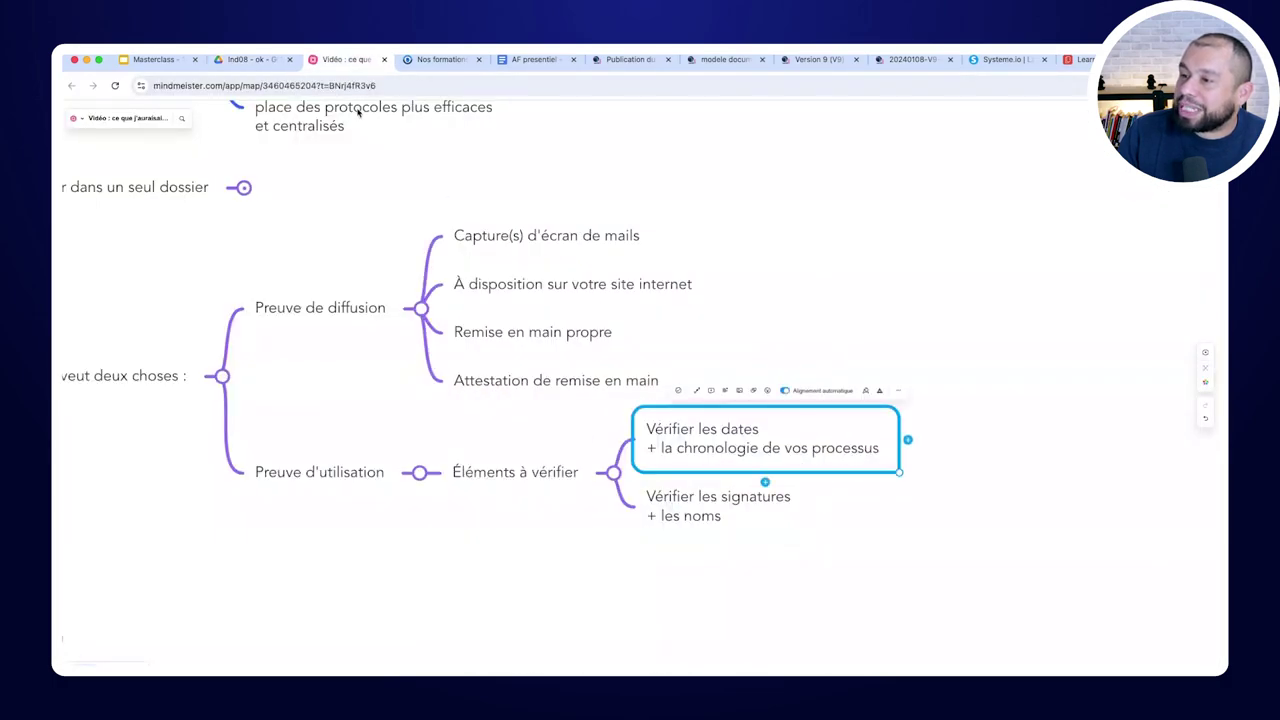
pyautogui.click(262, 61)
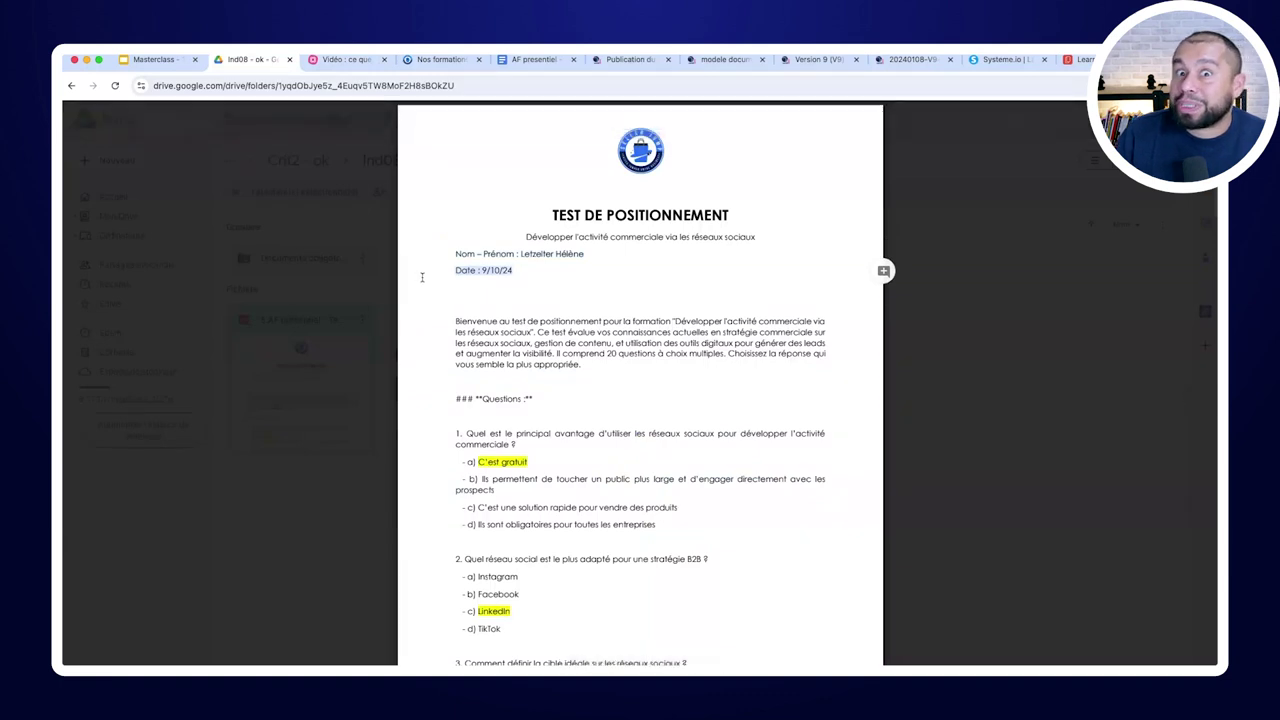
pyautogui.click(912, 59)
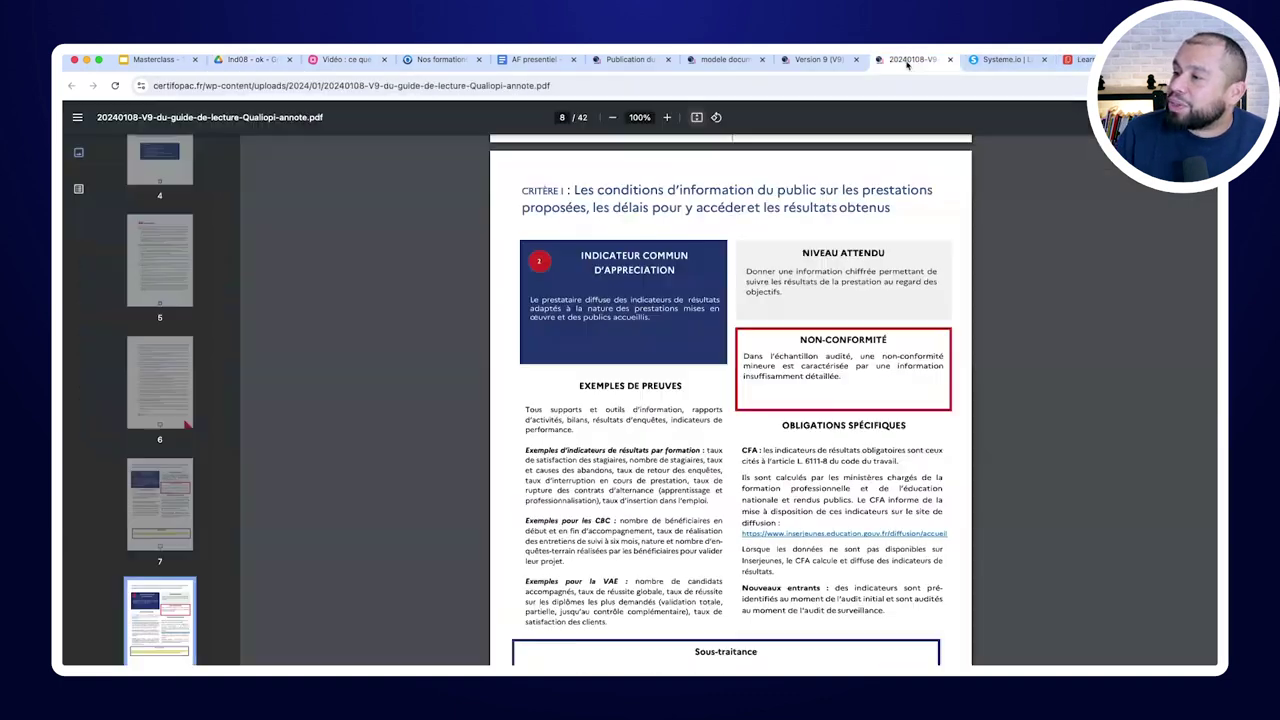
pyautogui.click(252, 59)
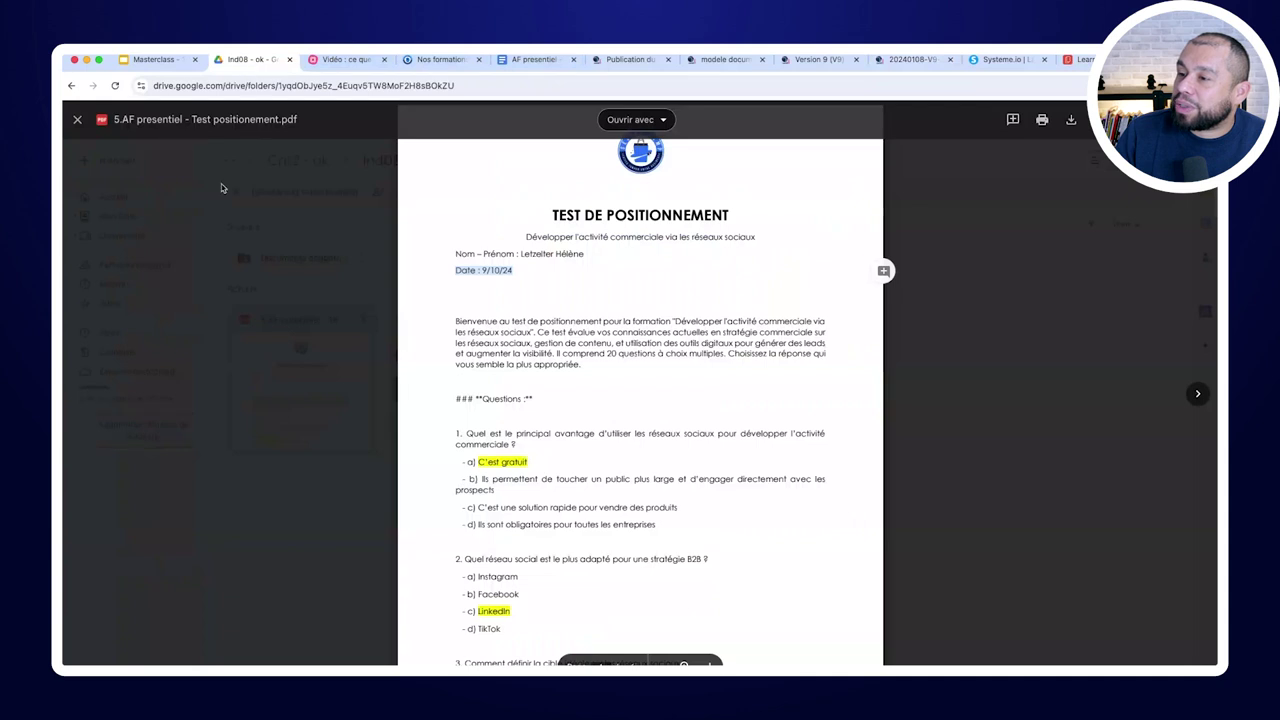
# Close the PDF preview and open AF presentiel - Utilisation et remise des documents from the Documents obligatoires folder
pyautogui.click(198, 228)
pyautogui.doubleClick(305, 258)
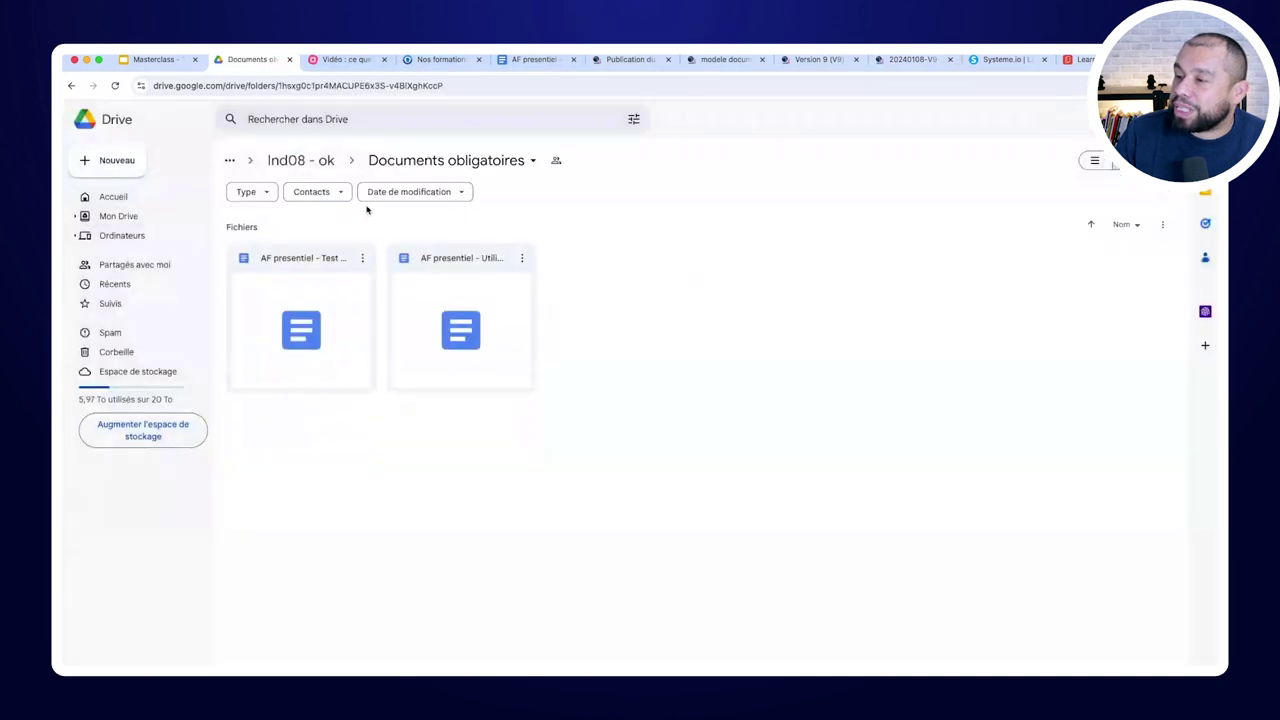
pyautogui.doubleClick(430, 287)
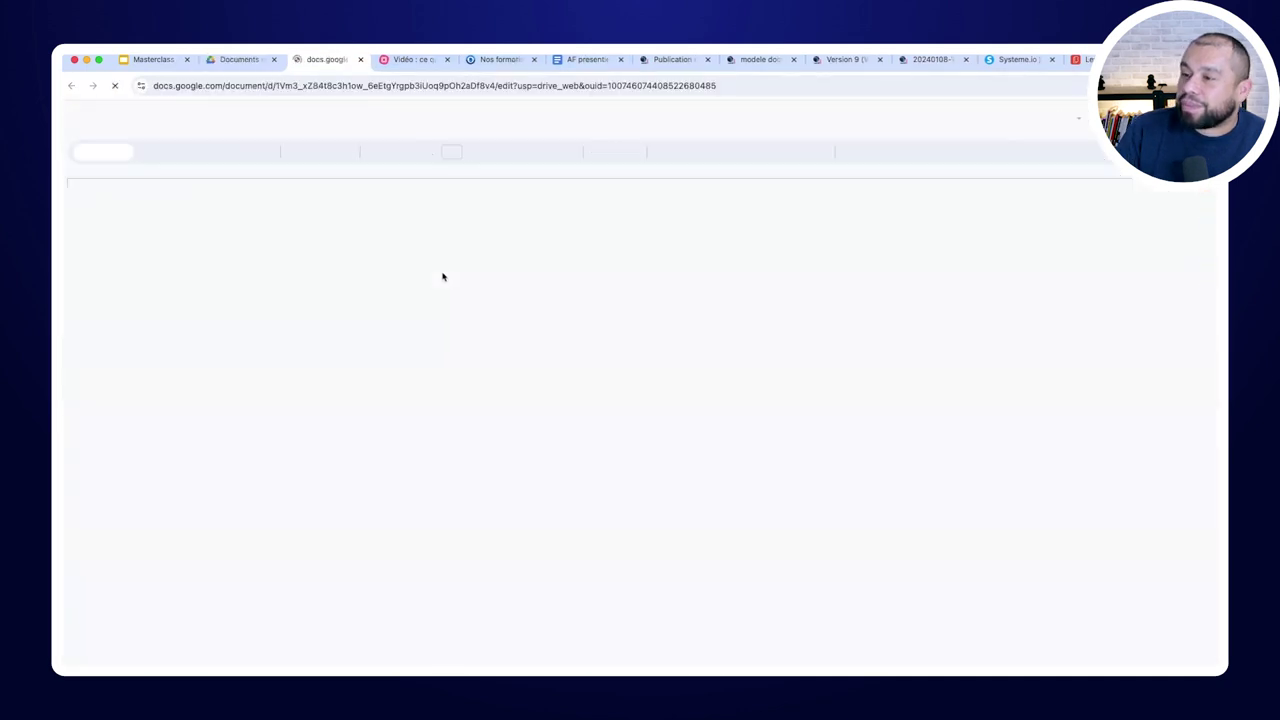
pyautogui.scroll(-5, 452, 315)
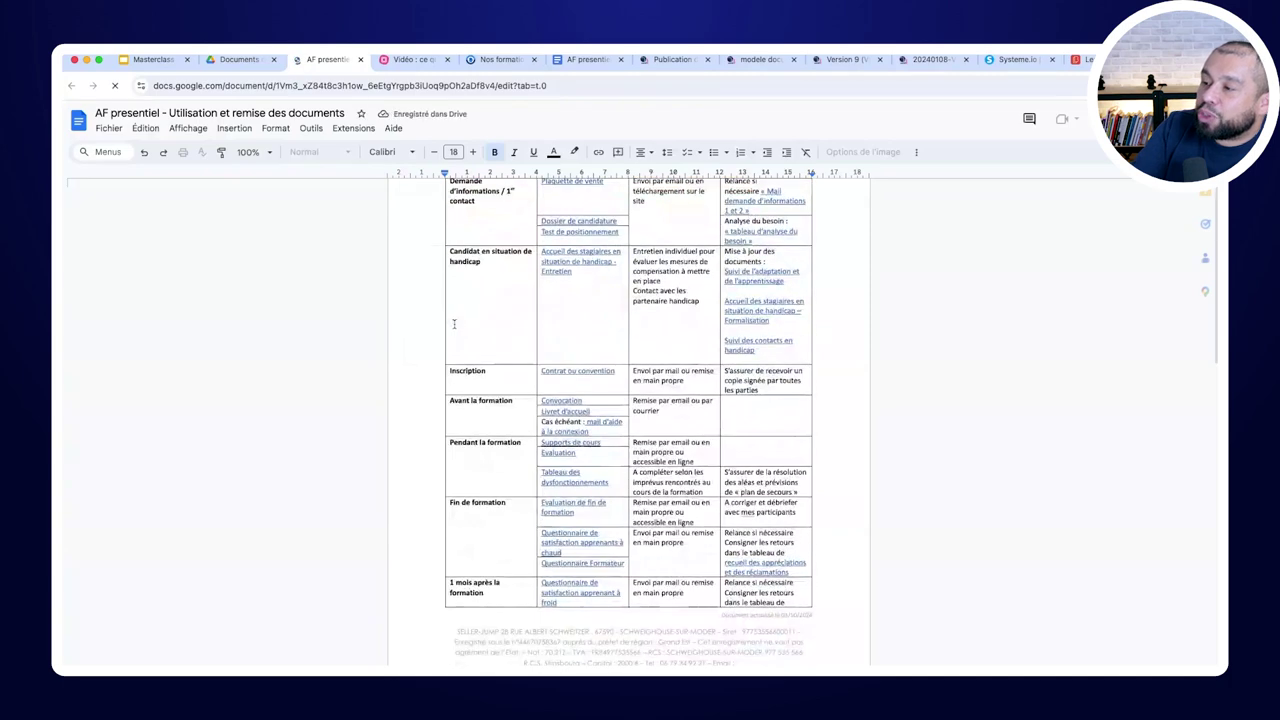
pyautogui.scroll(2, 500, 300)
# Highlight Test de positionnement and then Contrat ou convention in the table's Document column to illustrate the chronology
pyautogui.click(546, 268)
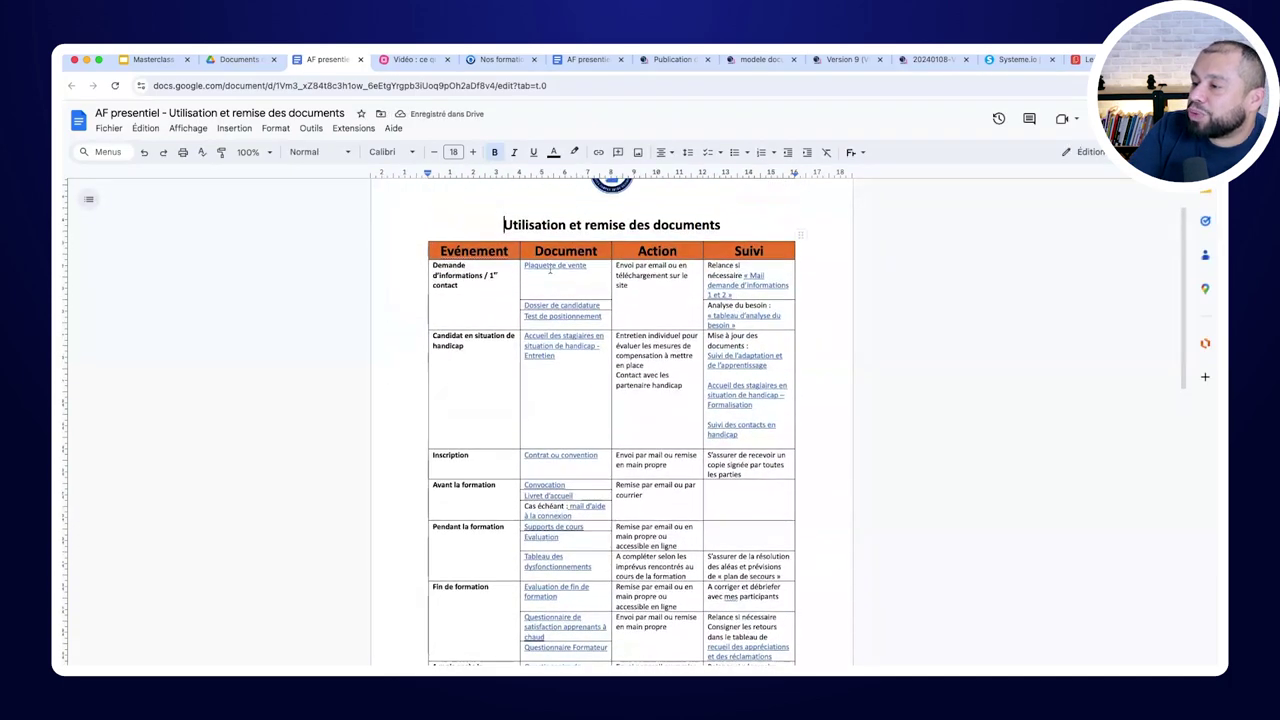
pyautogui.moveTo(606, 319); pyautogui.dragTo(519, 311)
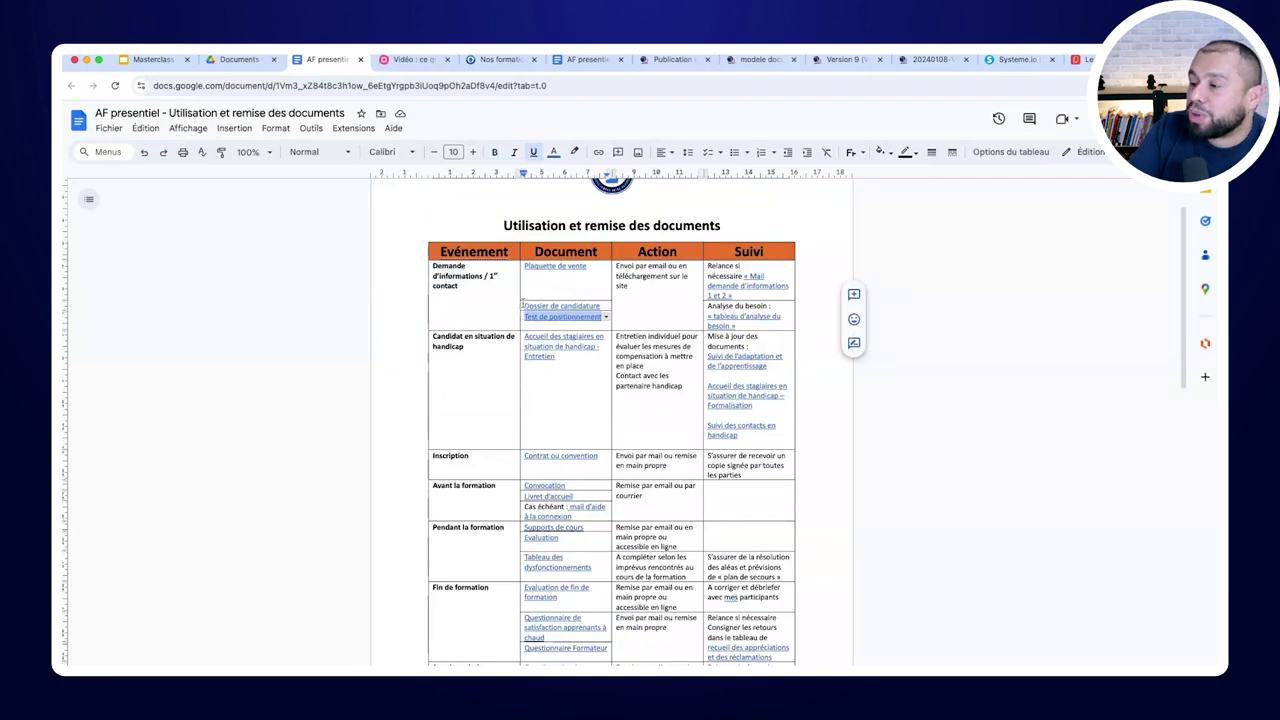
pyautogui.scroll(-4, 560, 350)
pyautogui.click(594, 306)
pyautogui.moveTo(592, 313); pyautogui.dragTo(524, 314)
pyautogui.scroll(3, 523, 313)
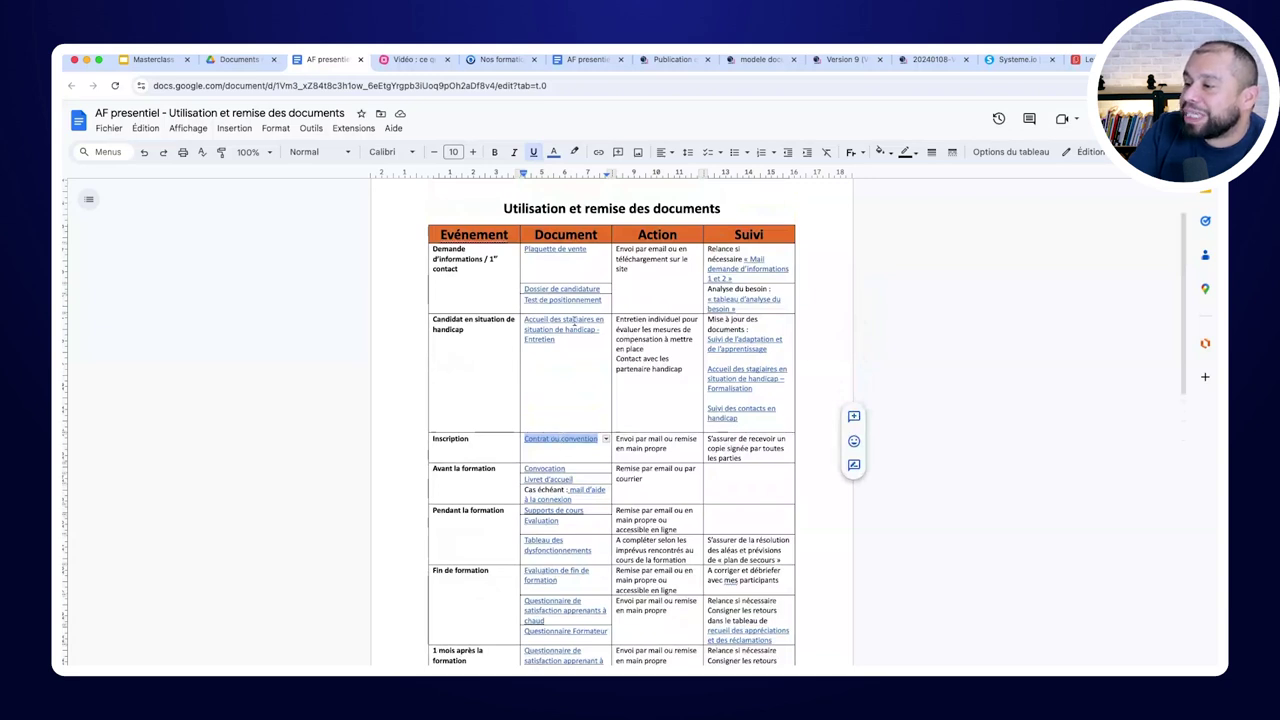
# Highlight the first-contact documents from Plaquette de vente to Test de positionnement, and review the remaining events in the table
pyautogui.tripleClick(584, 272)
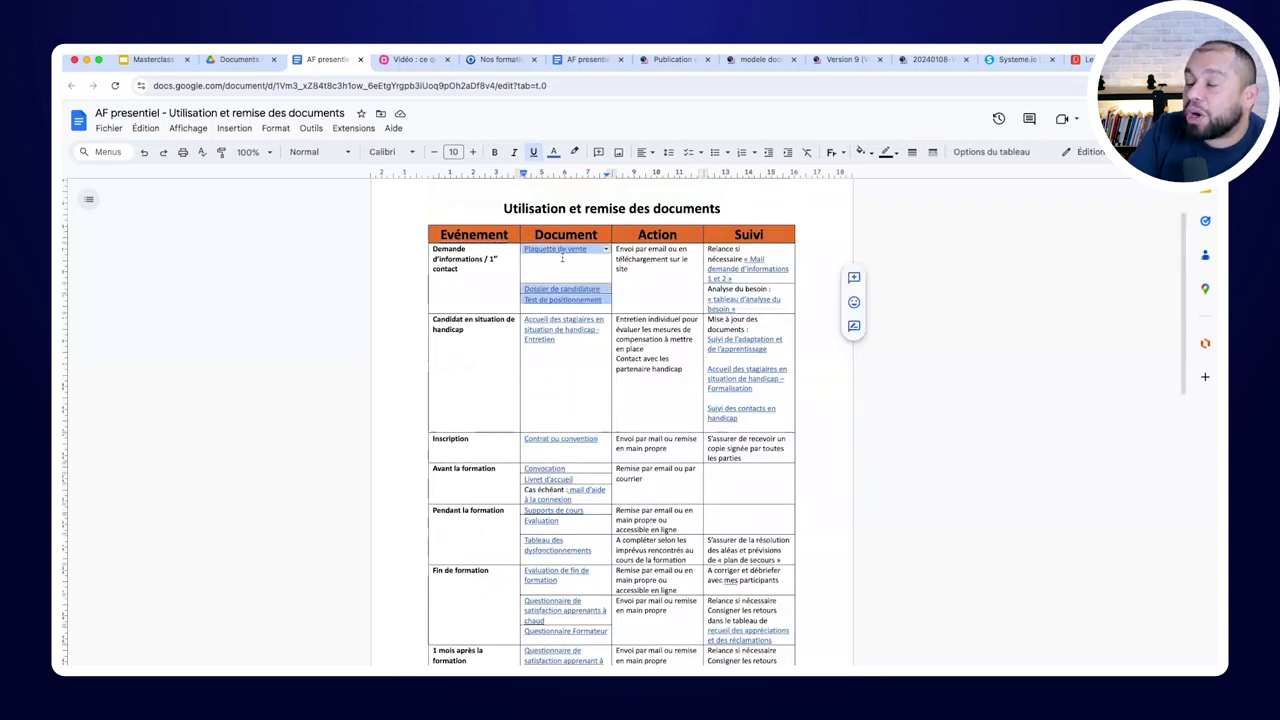
pyautogui.click(604, 443)
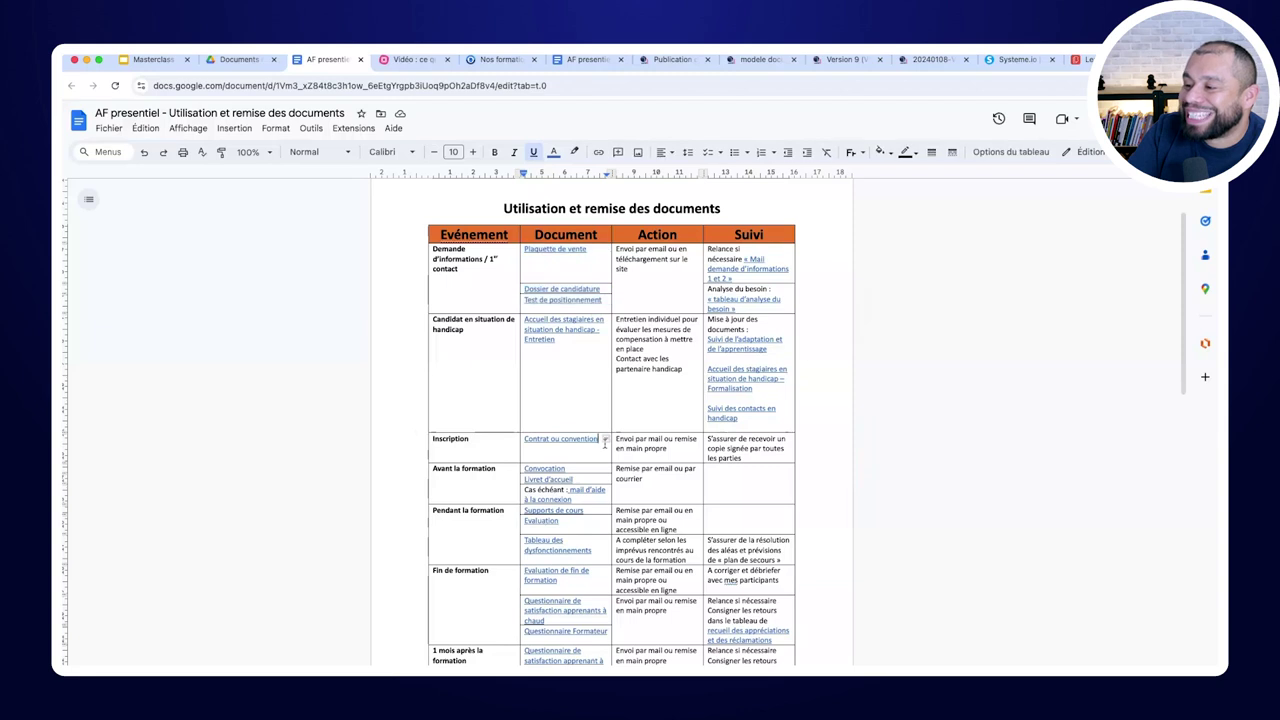
pyautogui.moveTo(601, 303); pyautogui.dragTo(540, 245)
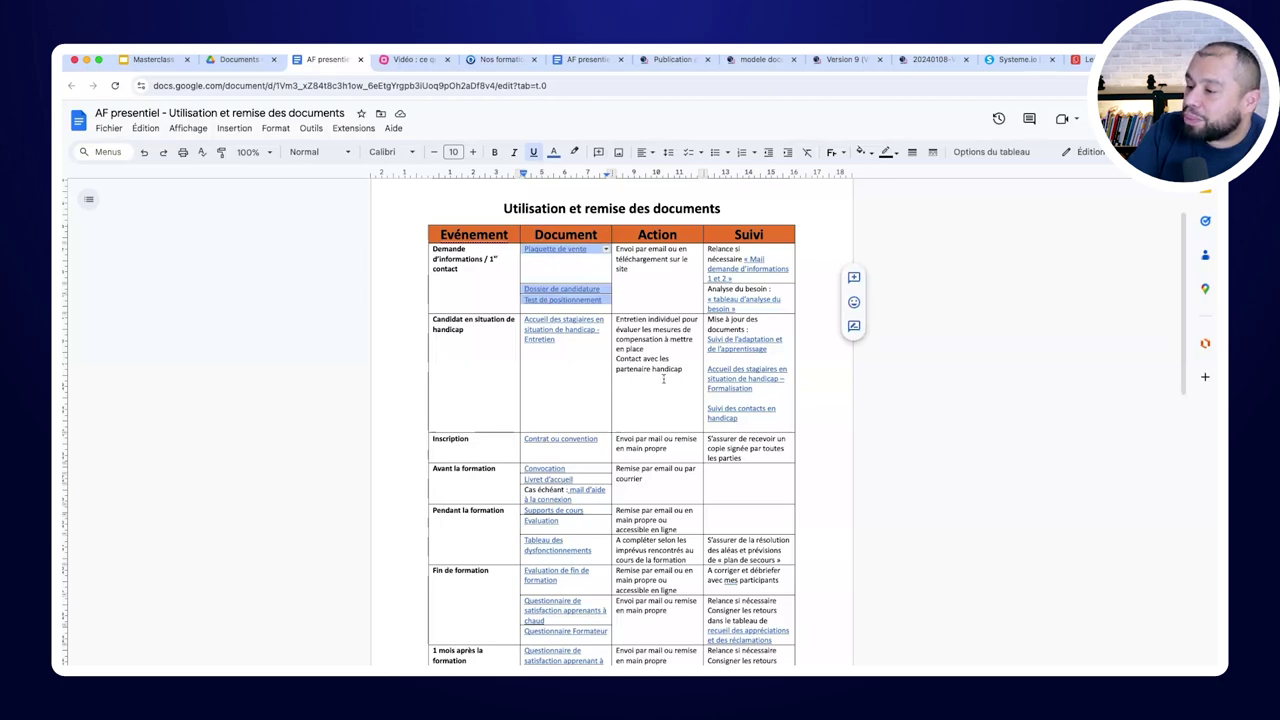
pyautogui.scroll(-10, 663, 378)
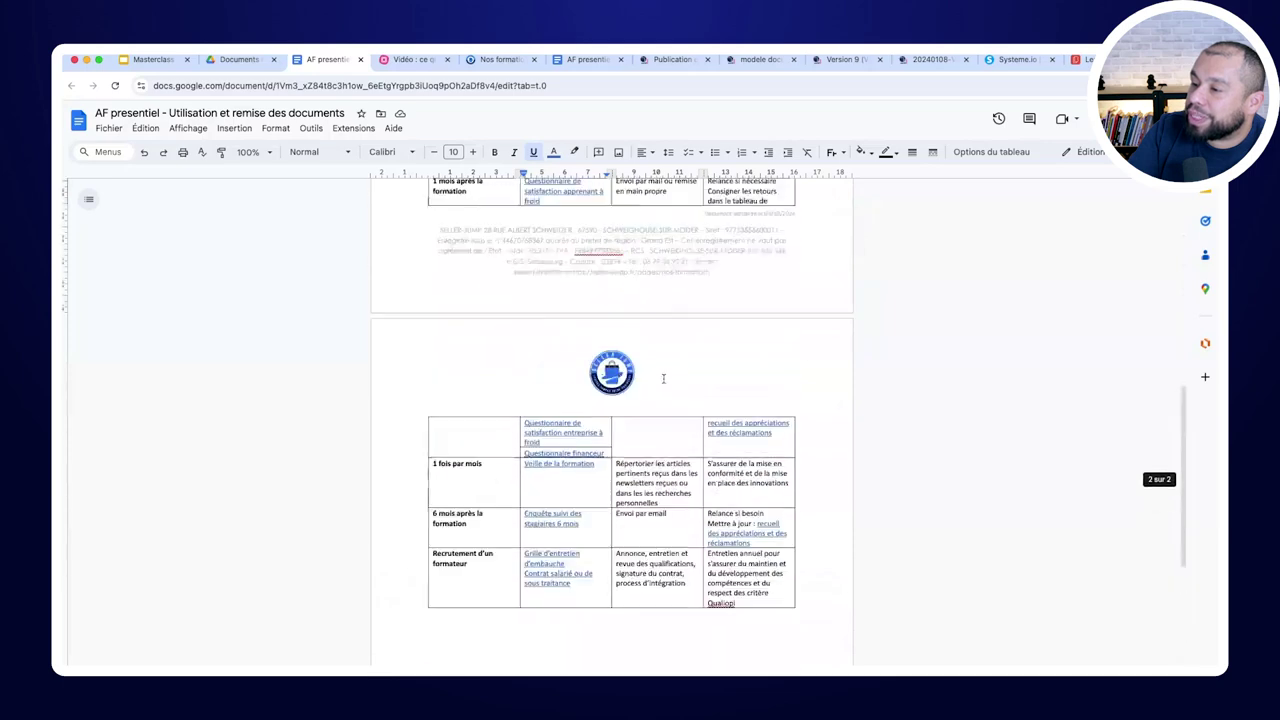
pyautogui.scroll(10, 663, 378)
pyautogui.click(486, 315)
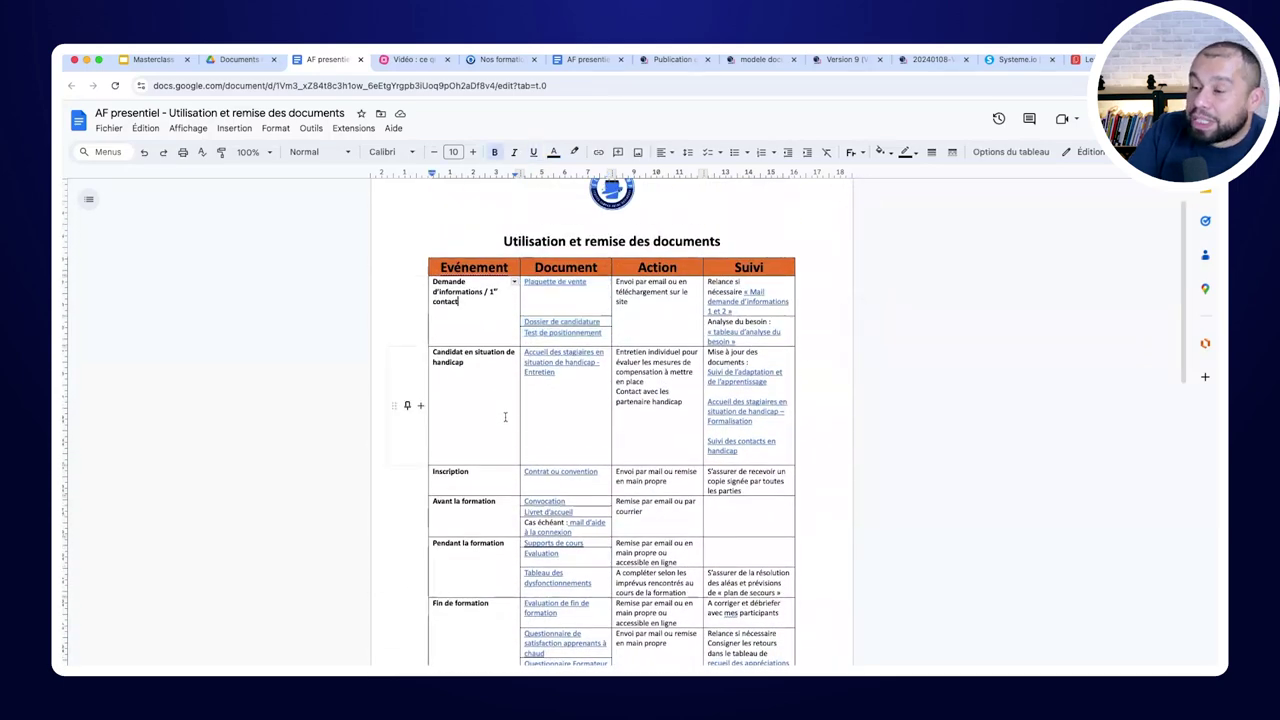
# Return to the mind map and recap Preuve de diffusion and Preuve d'utilisation, finishing on L'auditeur veut deux choses
pyautogui.hotkey('ctrl', 'Tab')
pyautogui.press('Left')
pyautogui.press('Left')
pyautogui.click(709, 271)
pyautogui.press('Down')
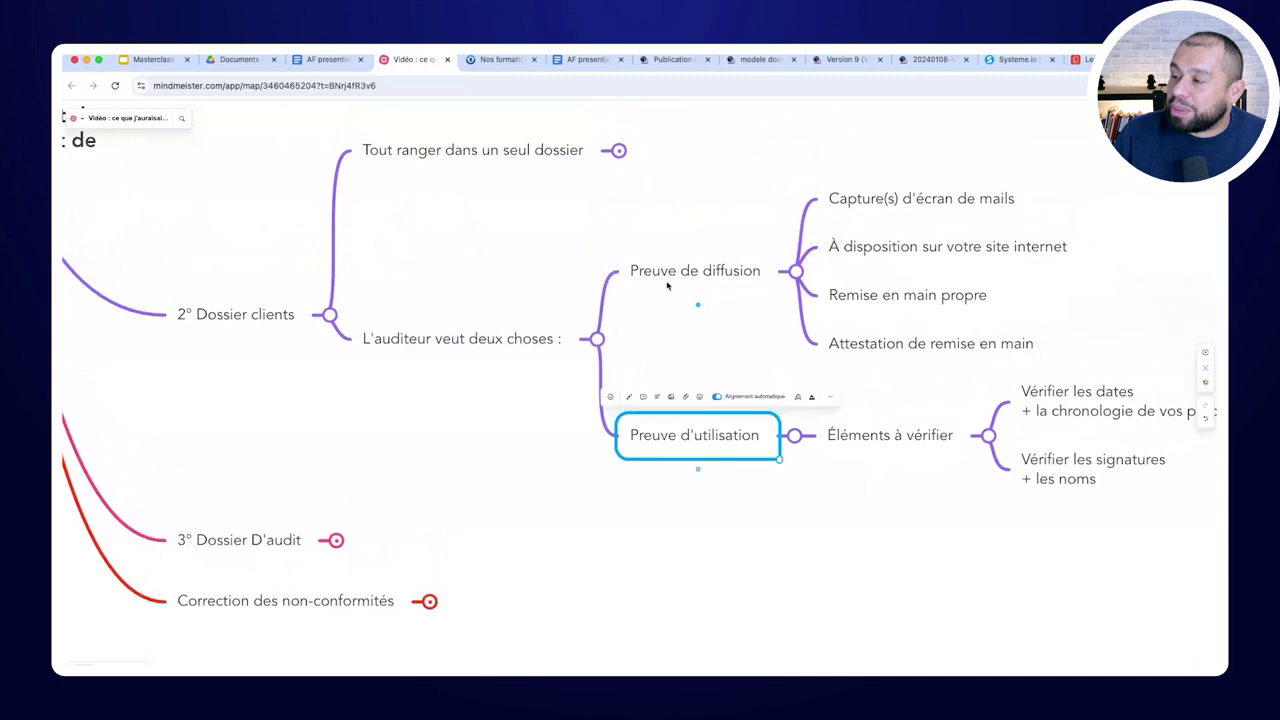
pyautogui.click(684, 272)
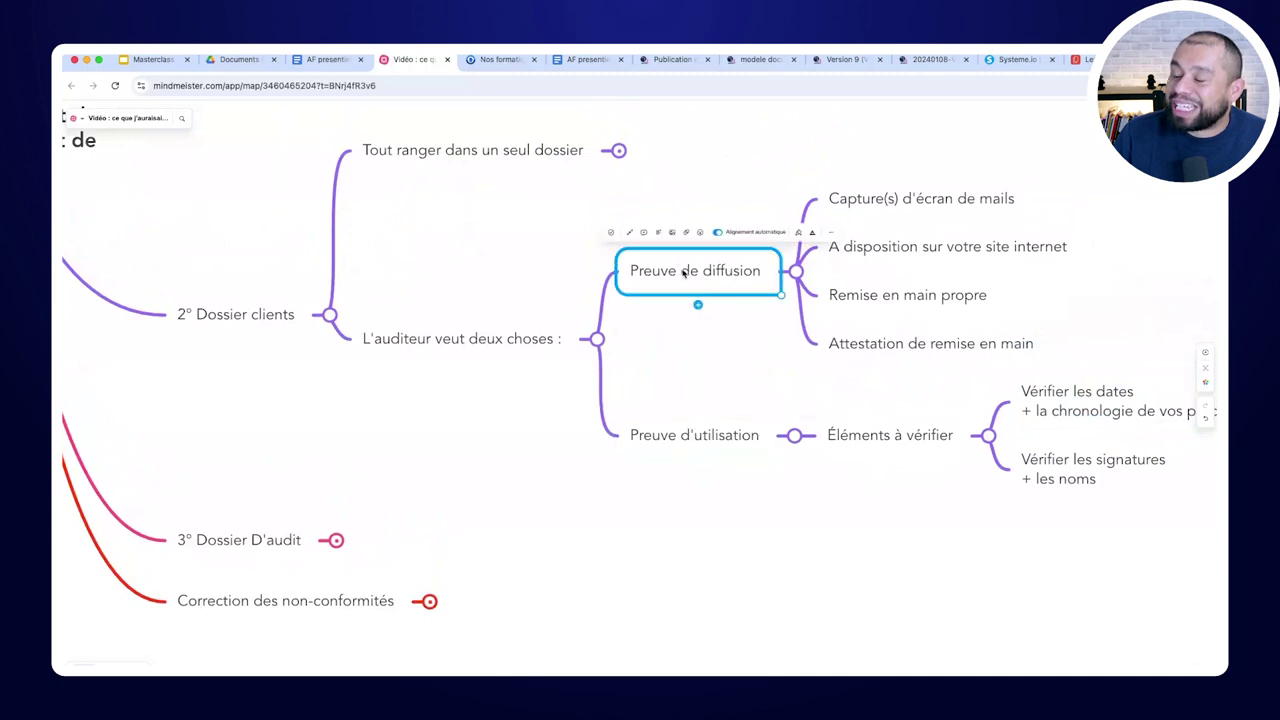
pyautogui.click(698, 426)
pyautogui.click(440, 348)
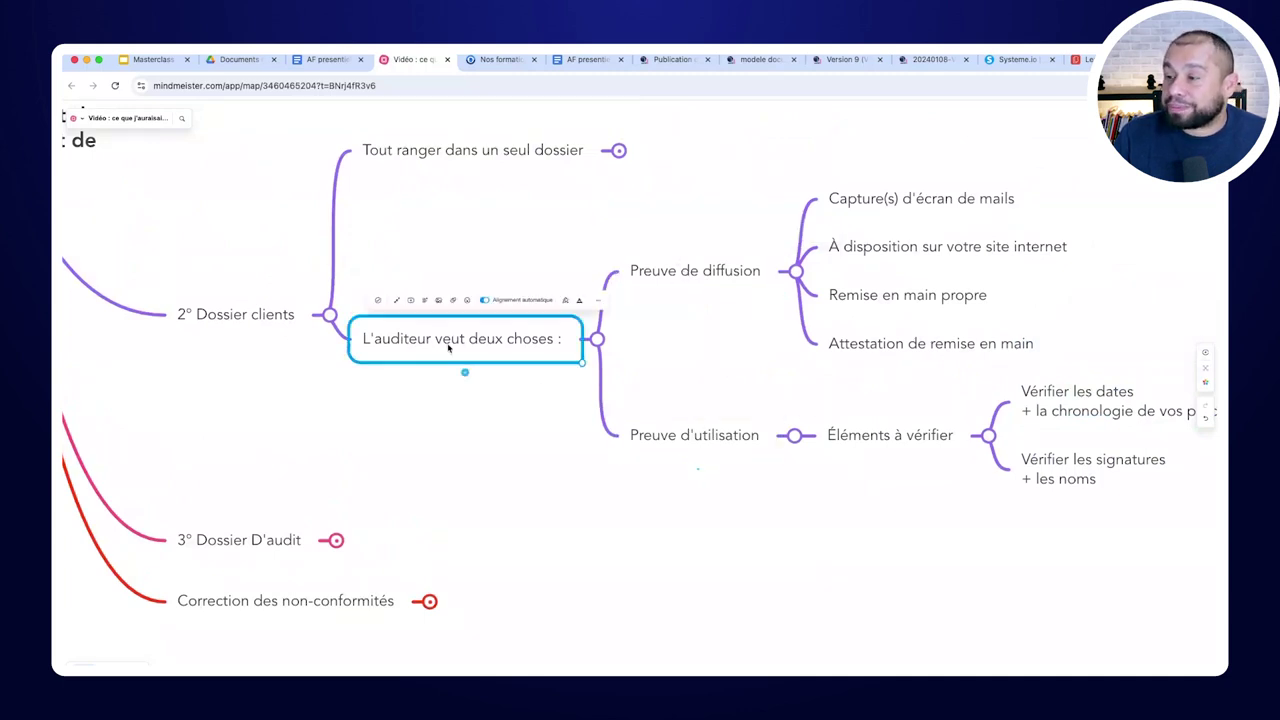
# Expand the topic Tout ranger dans un seul dossier under 2° Dossier clients and select it
pyautogui.scroll(3, 632, 201)
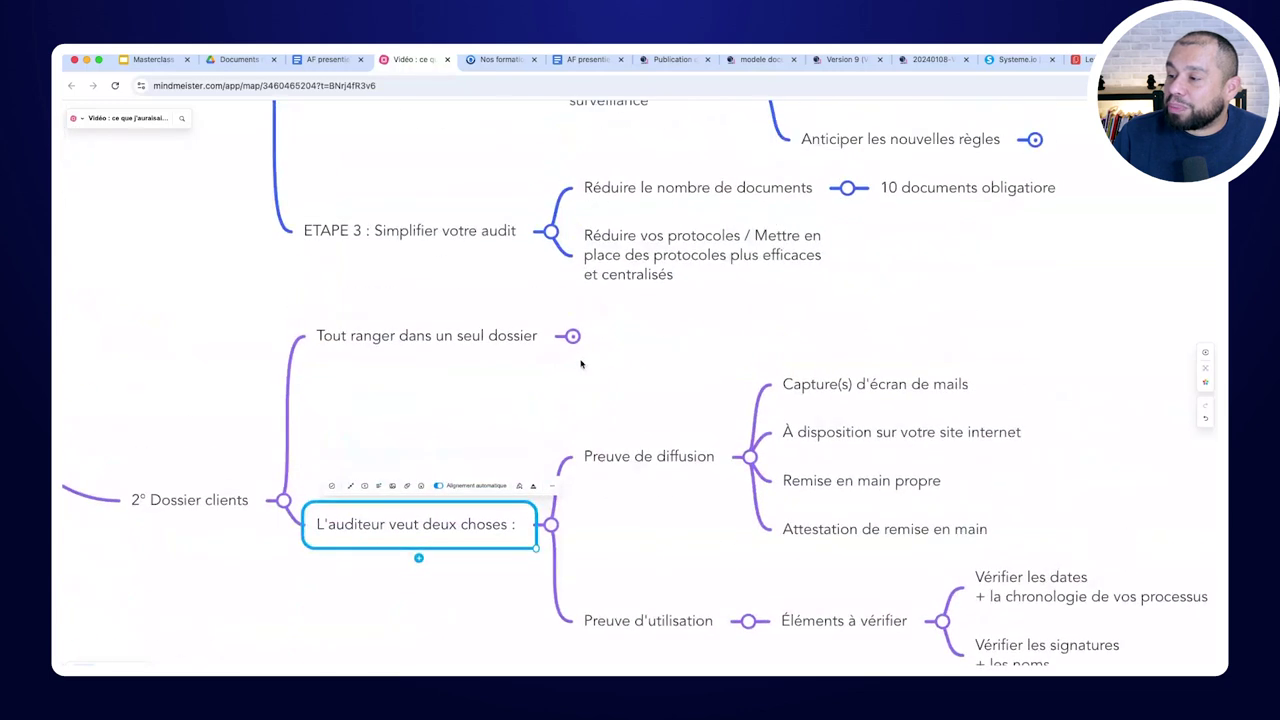
pyautogui.click(573, 338)
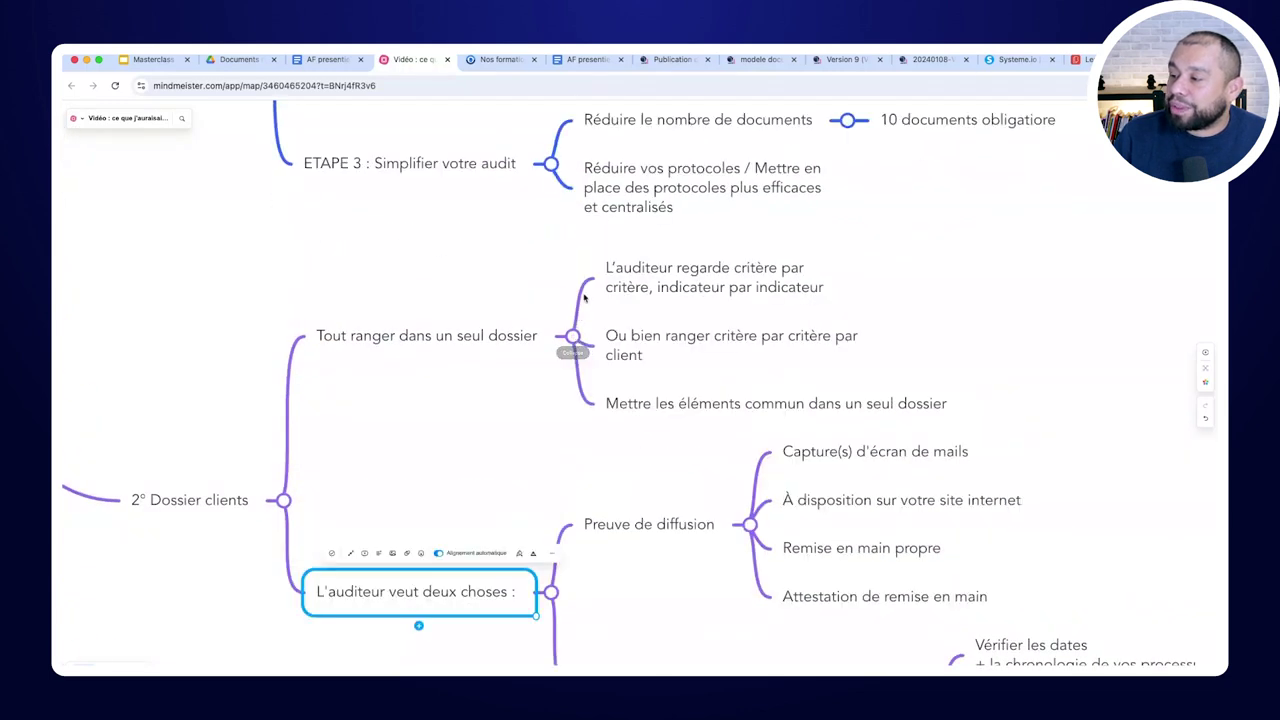
pyautogui.click(449, 346)
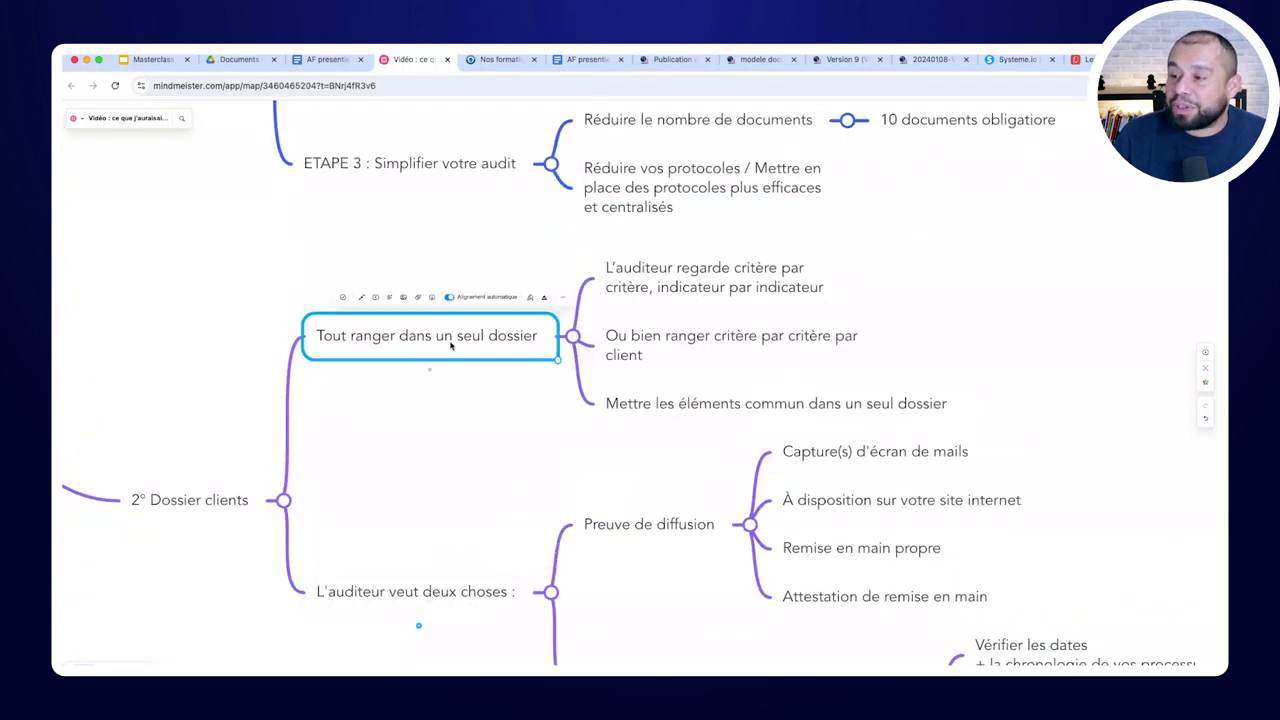
# Add a topic reading 10 clients = 10 dossiers under 2° Dossier clients, directly after Tout ranger dans un seul dossier
pyautogui.press('Return')
pyautogui.write('10')
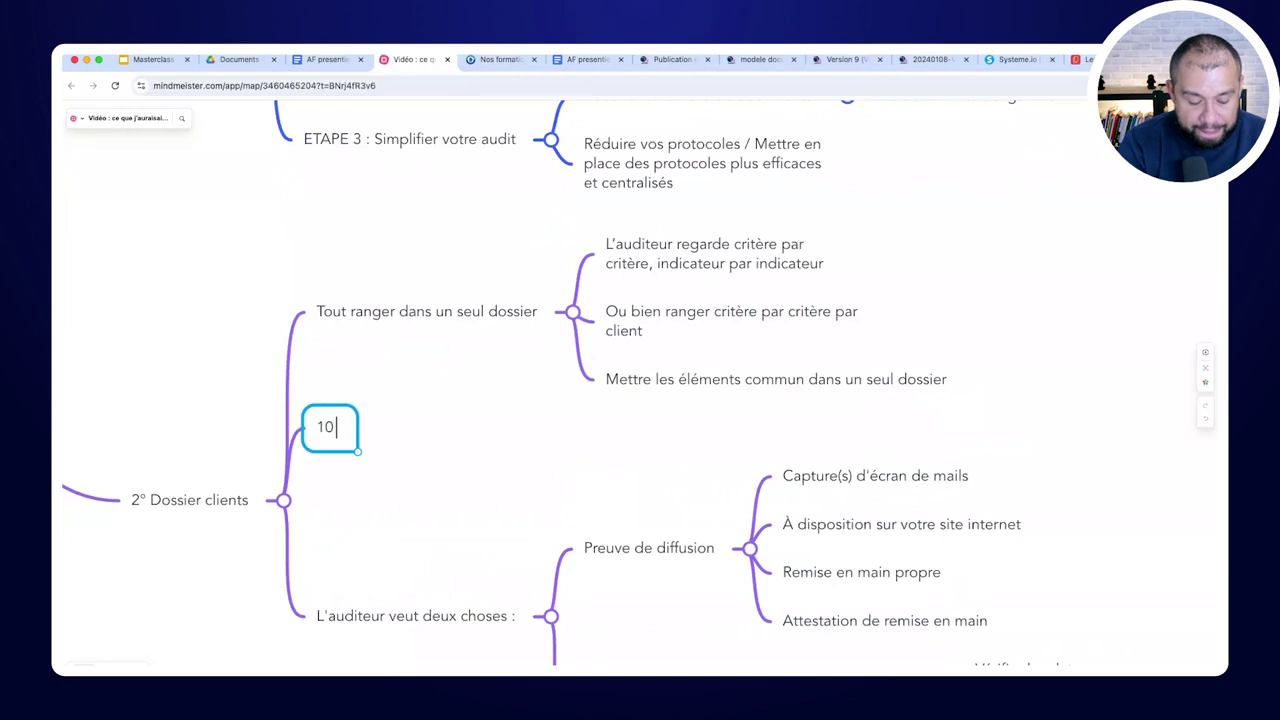
pyautogui.write(' clients = 10 dossiers')
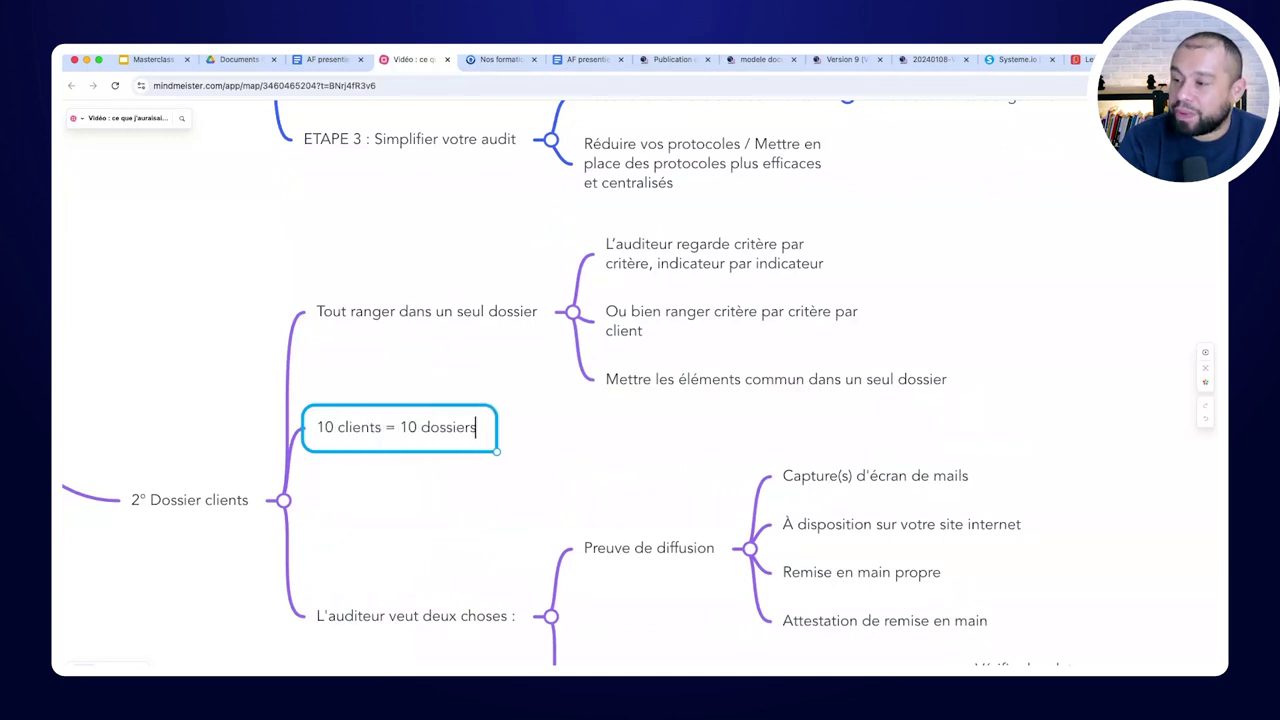
pyautogui.press('Return')
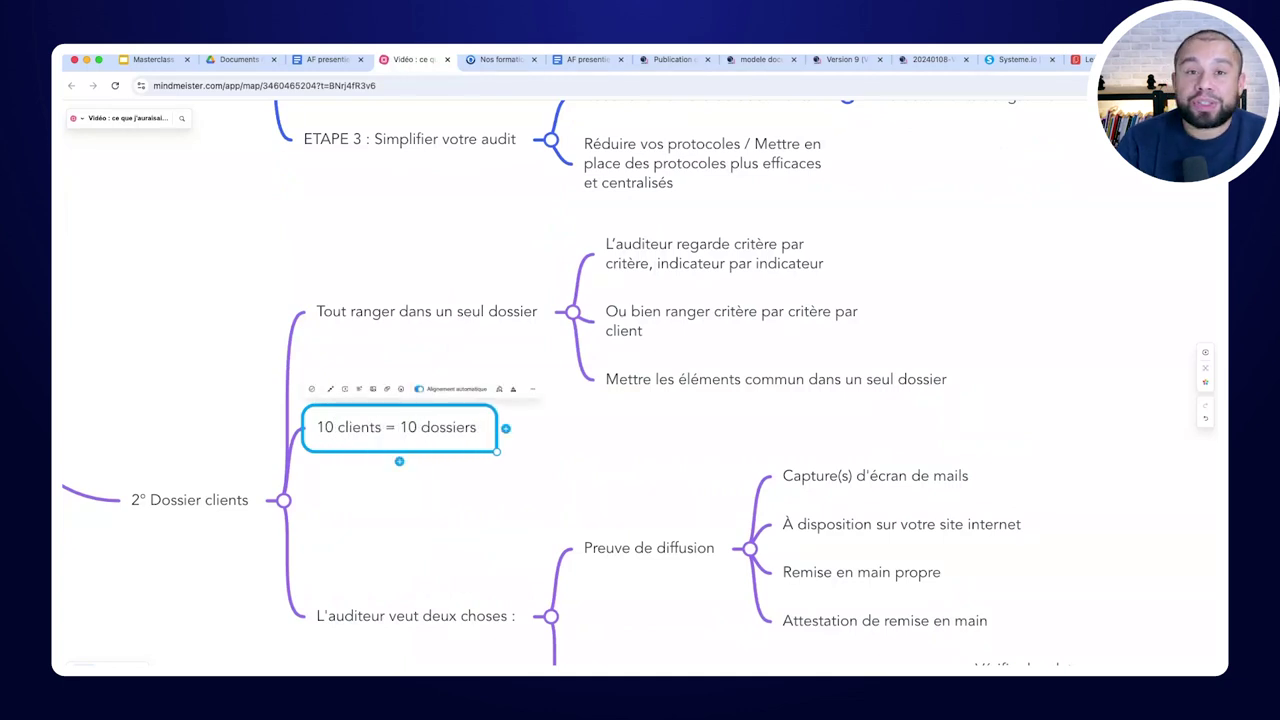
pyautogui.click(576, 451)
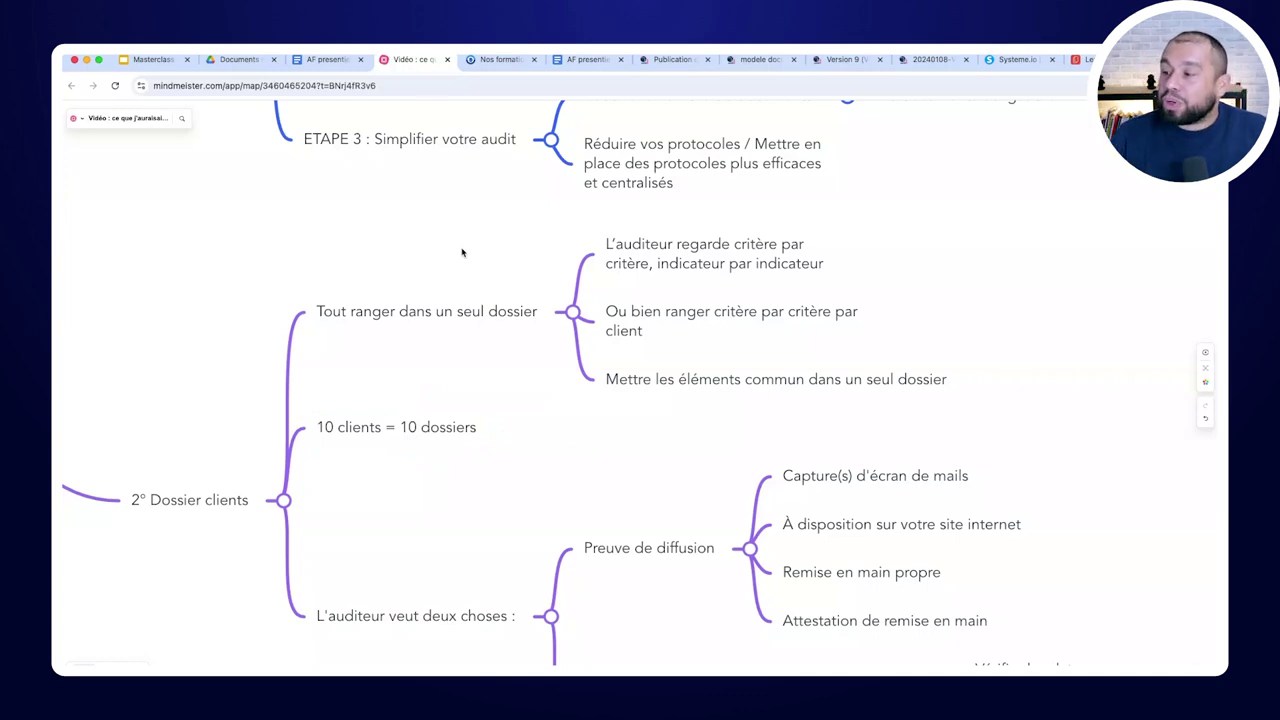
# Switch to the Drive folder Documents obligatoires and go up through its parent folders to Qualiopi
pyautogui.hotkey('ctrl', 'shift', 'Tab')
pyautogui.hotkey('ctrl', 'shift', 'Tab')
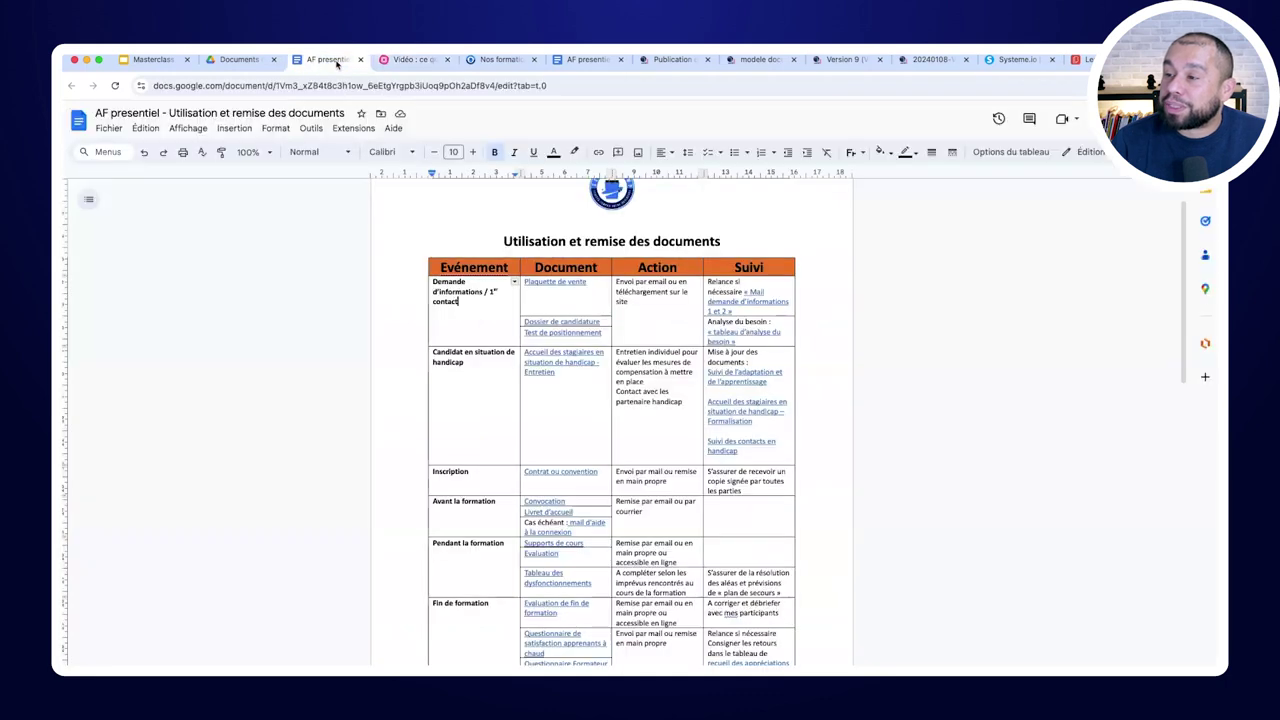
pyautogui.click(774, 454)
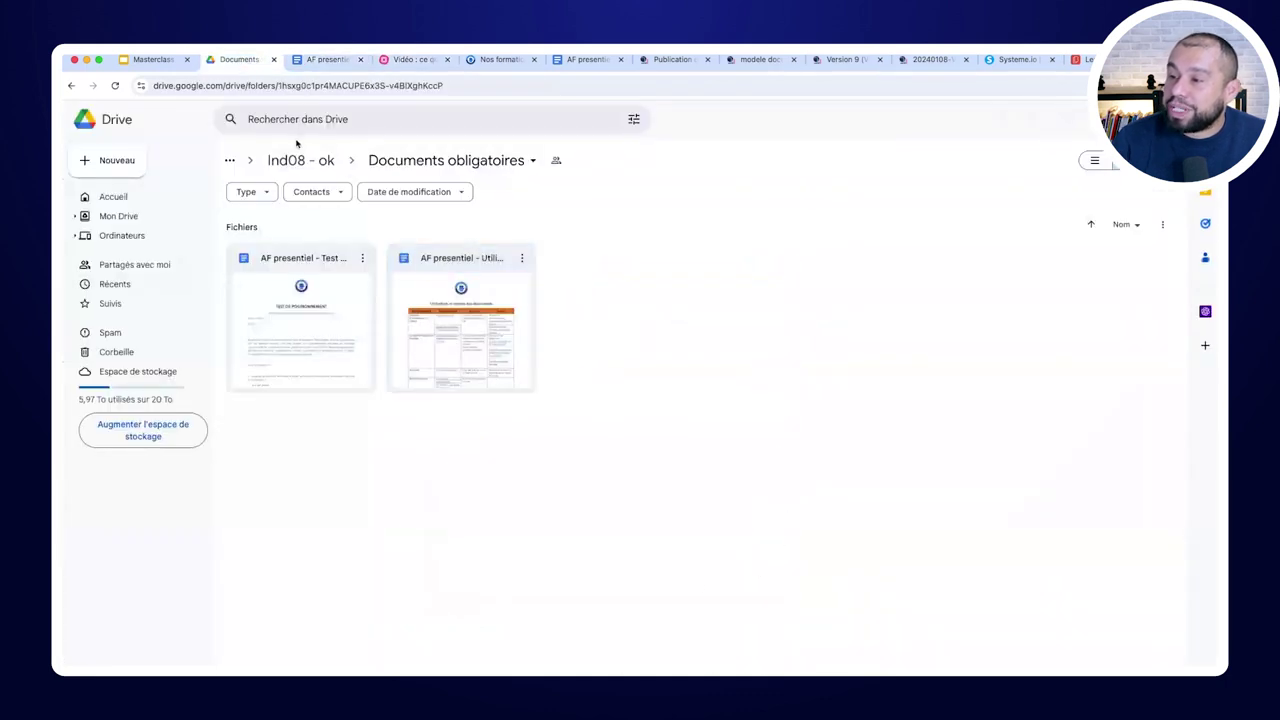
pyautogui.click(300, 160)
pyautogui.click(295, 160)
pyautogui.click(295, 160)
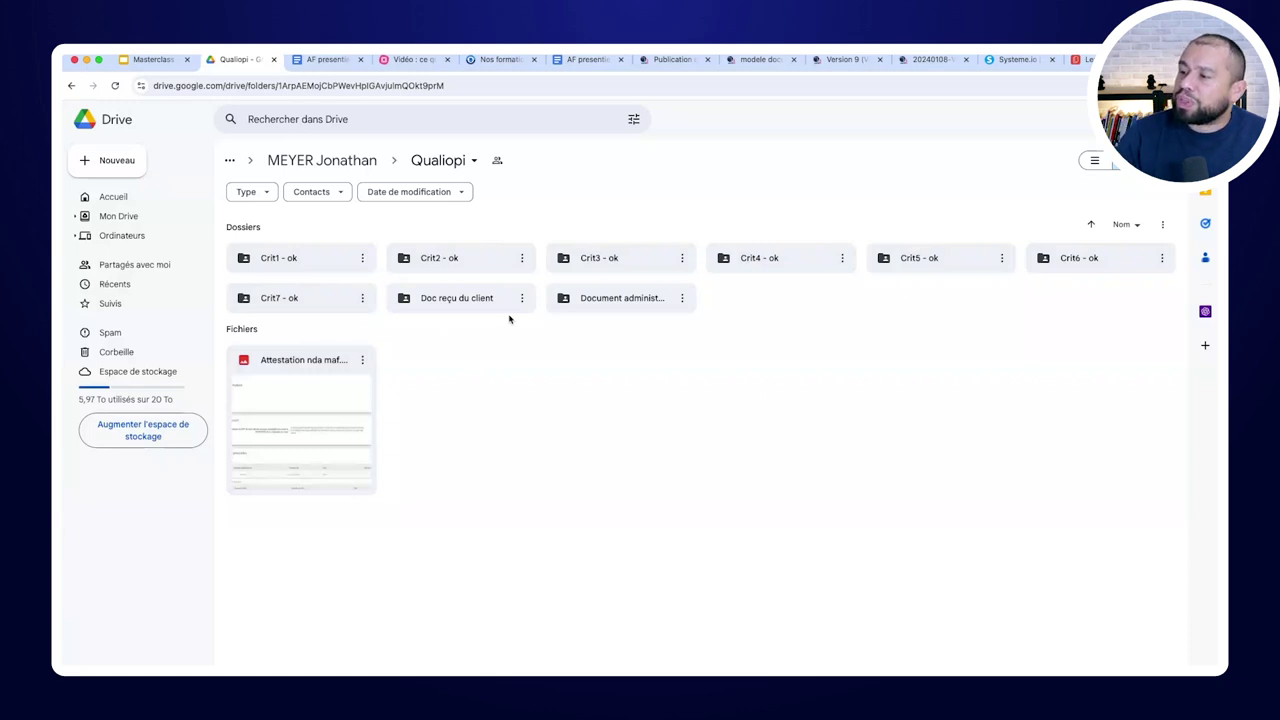
# Point out the criterion folders Crit2, Crit4 and Crit6, look inside Crit1 - ok, and return to Qualiopi
pyautogui.click(420, 260)
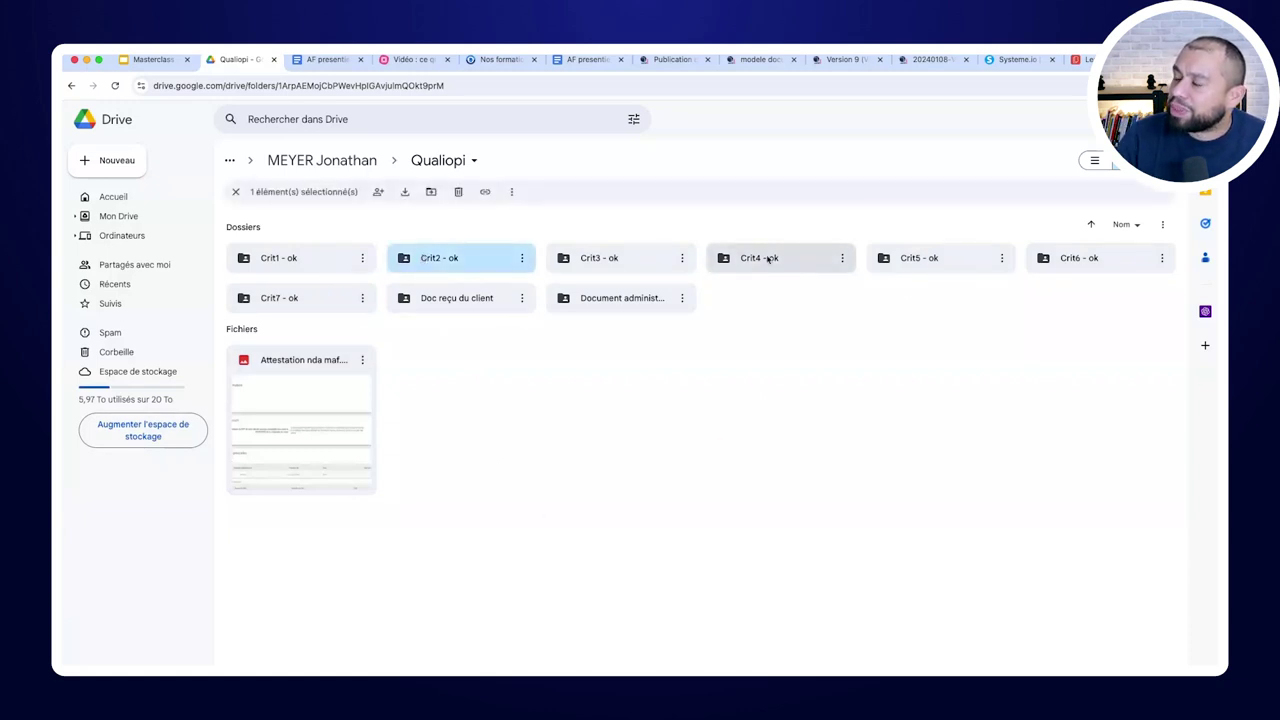
pyautogui.click(767, 259)
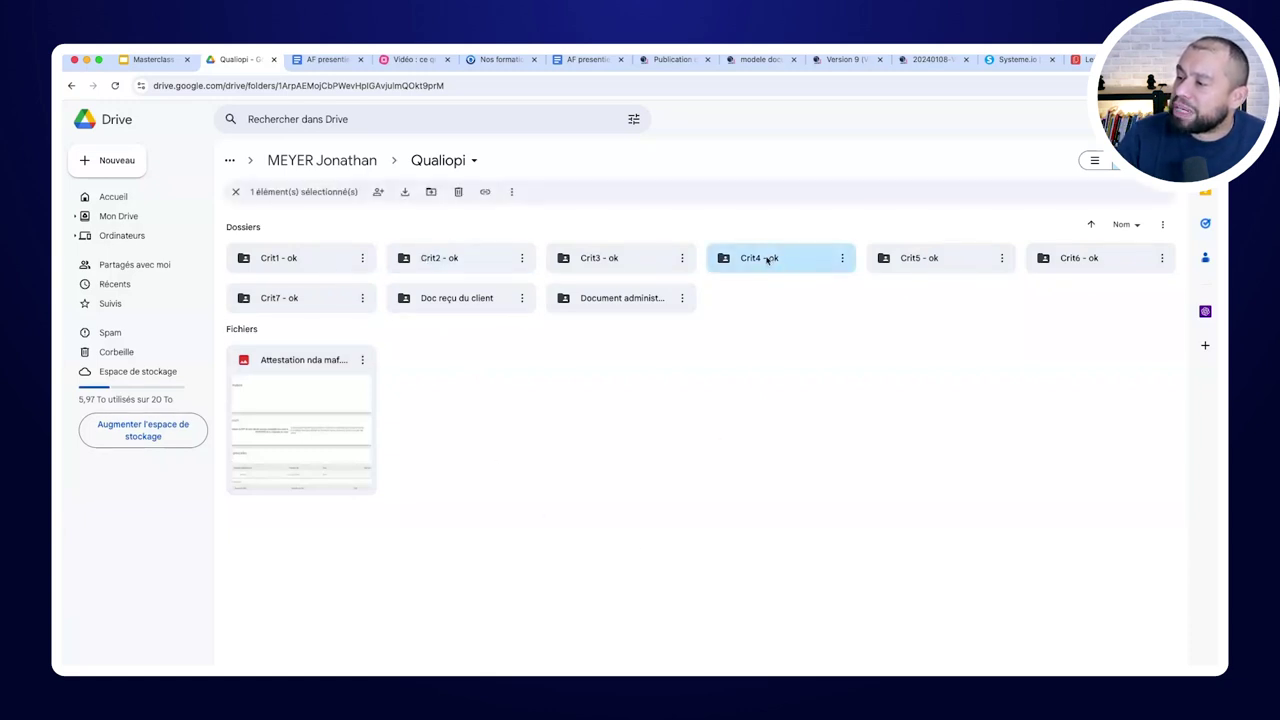
pyautogui.click(1098, 266)
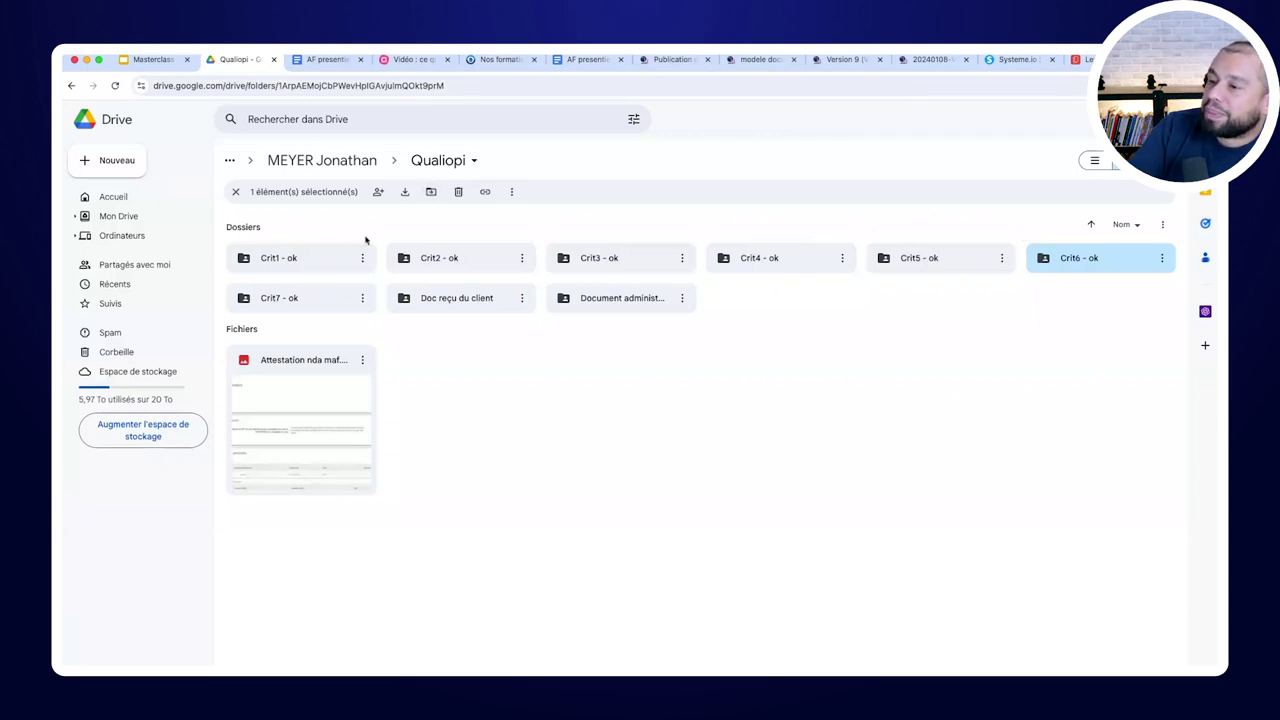
pyautogui.doubleClick(292, 262)
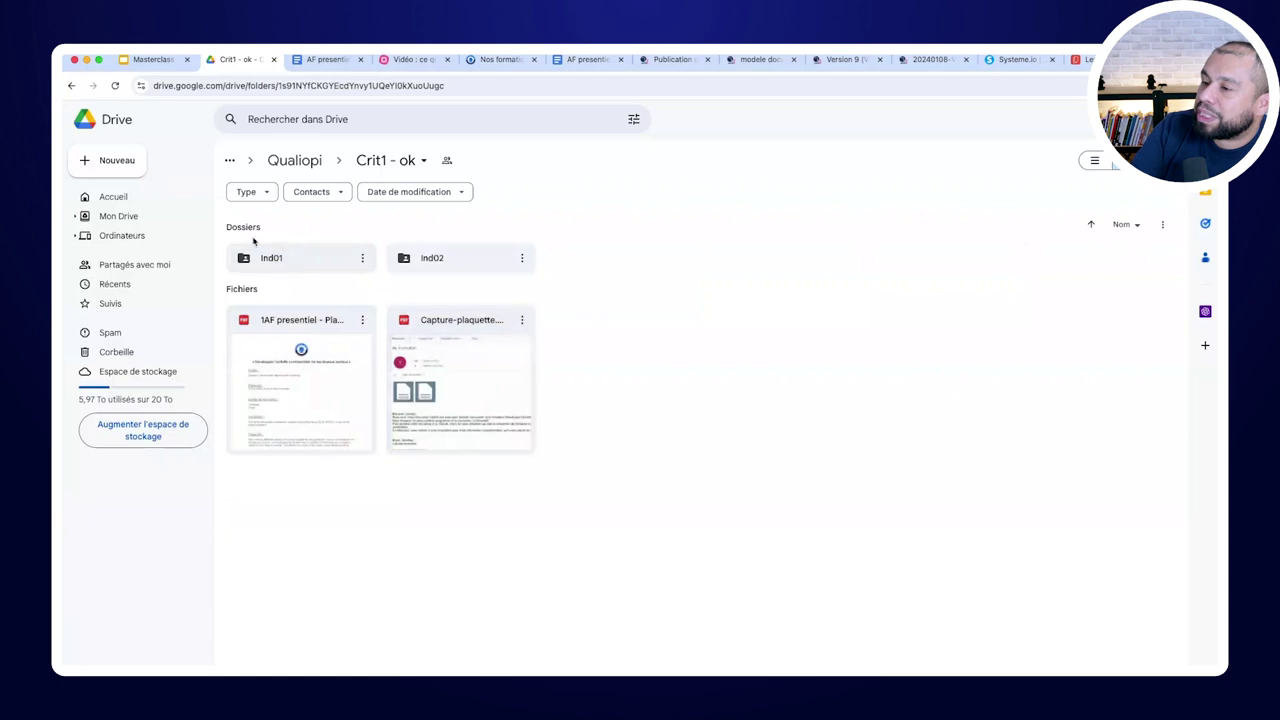
pyautogui.click(312, 166)
# In the shared checklist folder, open the document CHECKLIST QUALIOPI AF En ligne SURVEILLANCE/RENOUVELLEMENT
pyautogui.click(1082, 59)
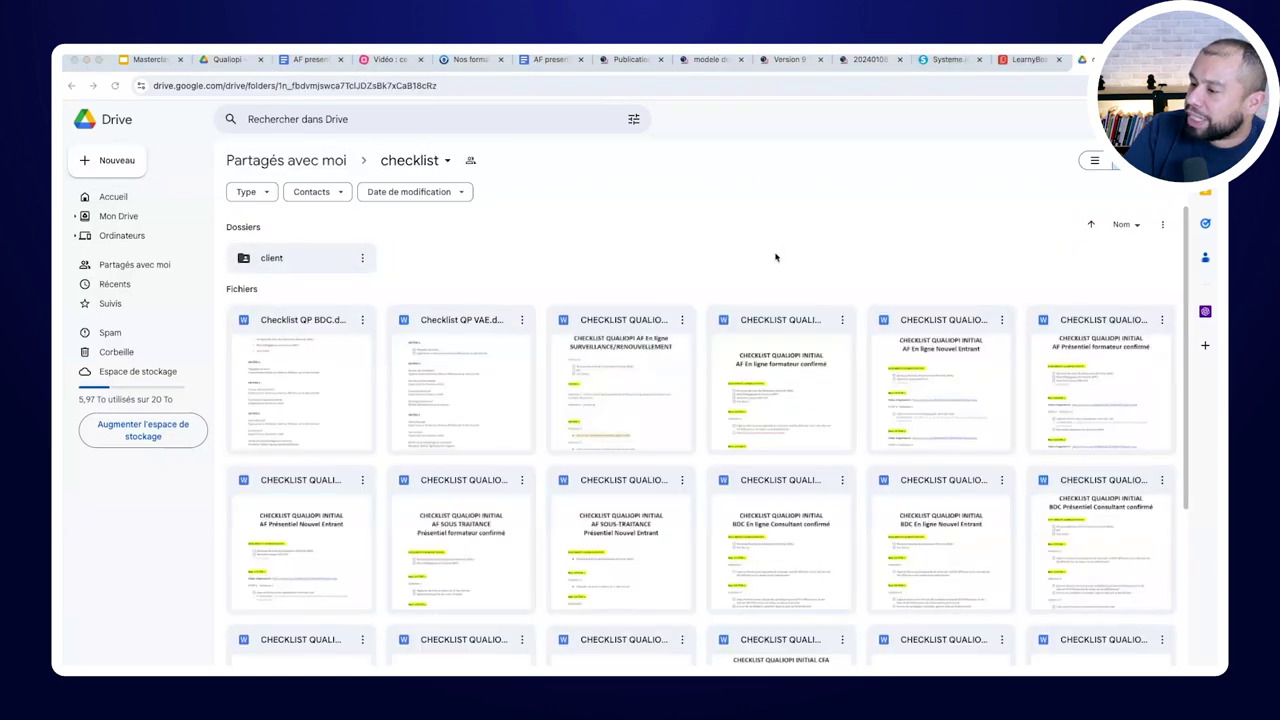
pyautogui.scroll(-2, 757, 256)
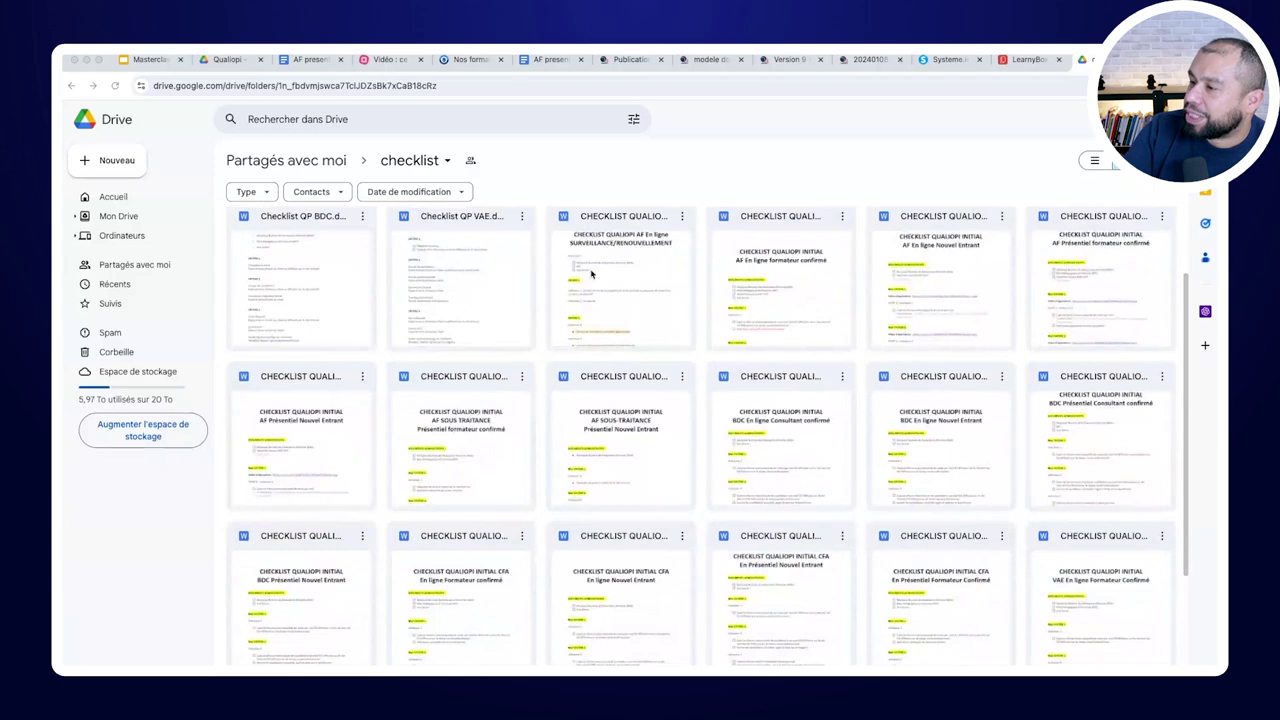
pyautogui.scroll(1, 600, 310)
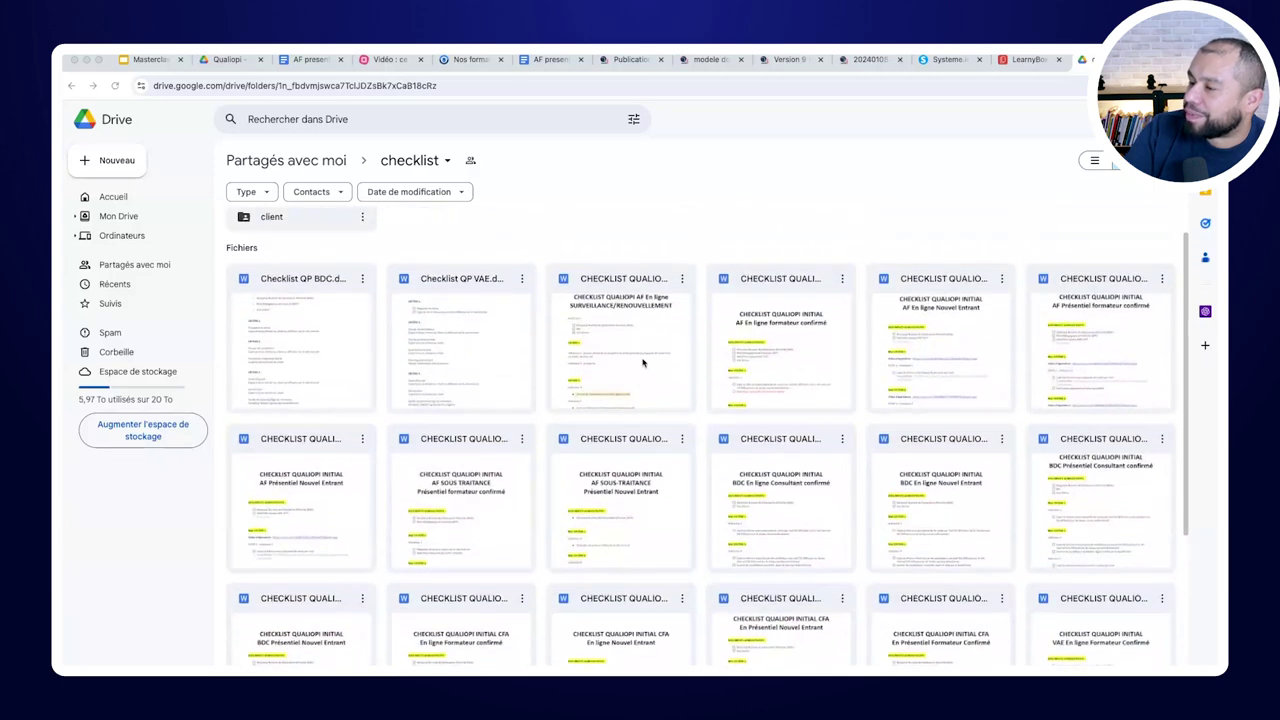
pyautogui.doubleClick(643, 363)
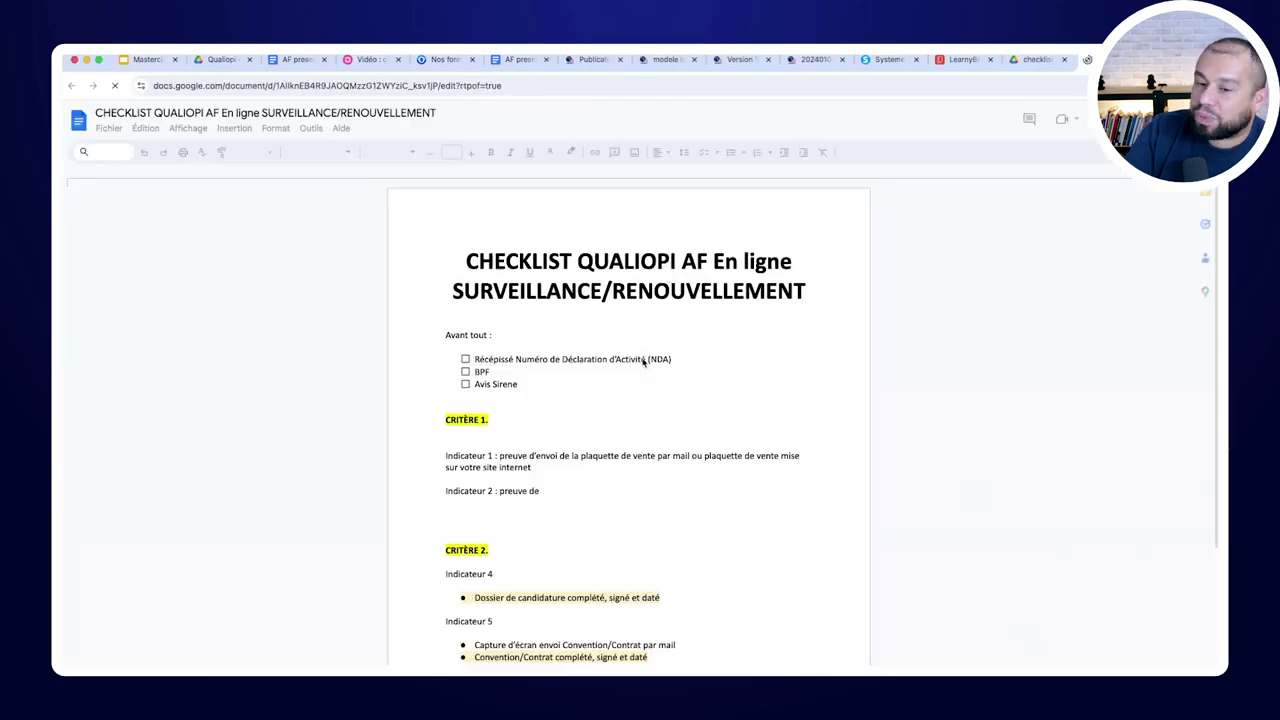
# Convert the bullets under Indicateurs 4, 5 and 8 of CRITÈRE 2 into checkboxes
pyautogui.scroll(-2, 600, 400)
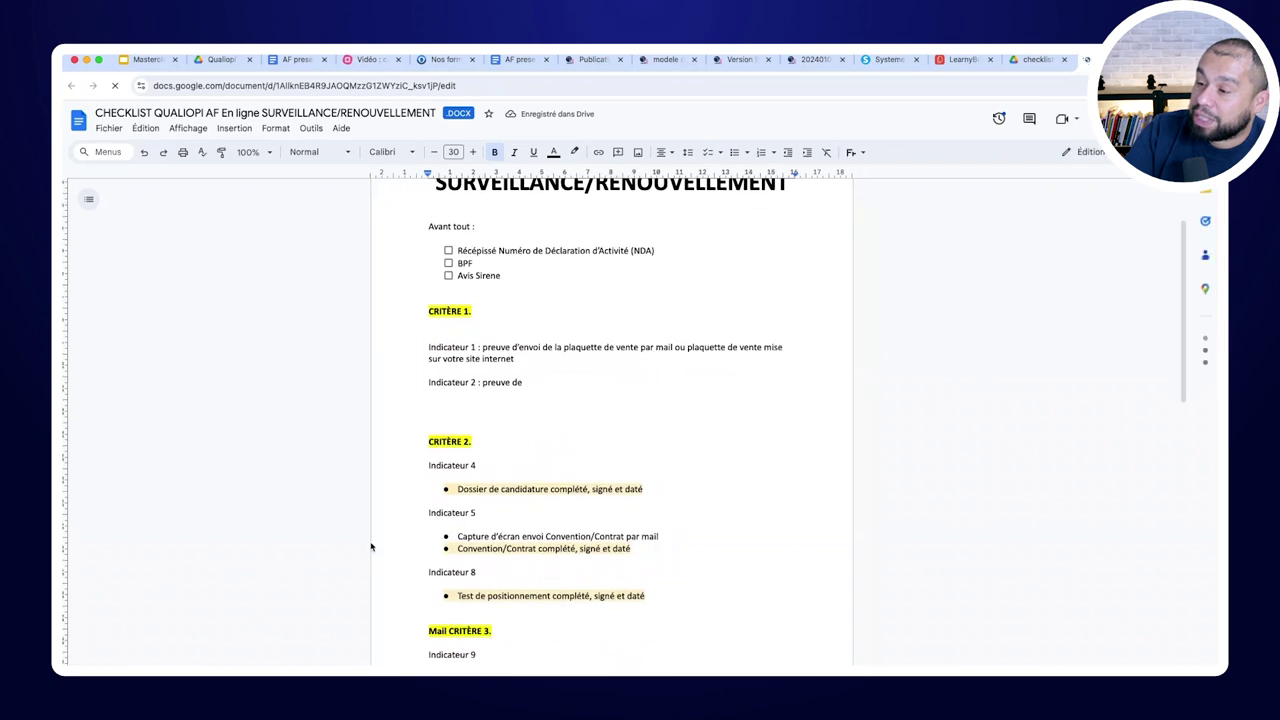
pyautogui.click(445, 489)
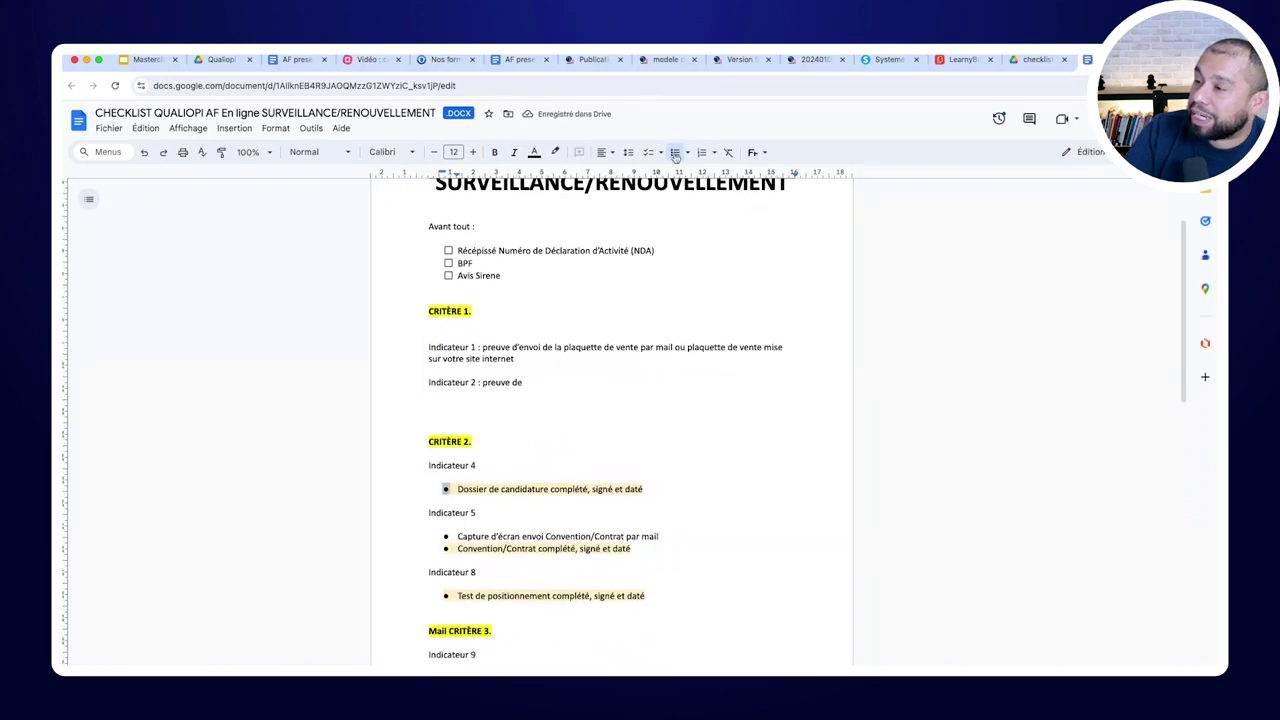
pyautogui.click(648, 152)
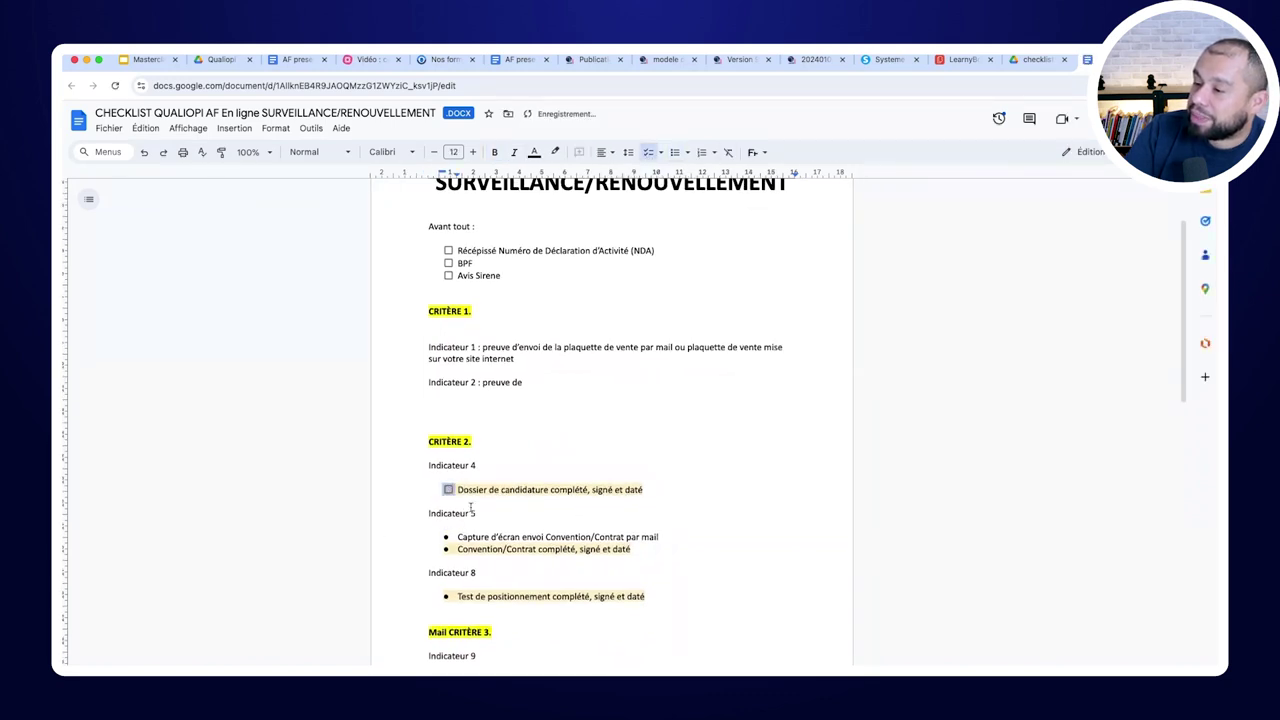
pyautogui.click(445, 537)
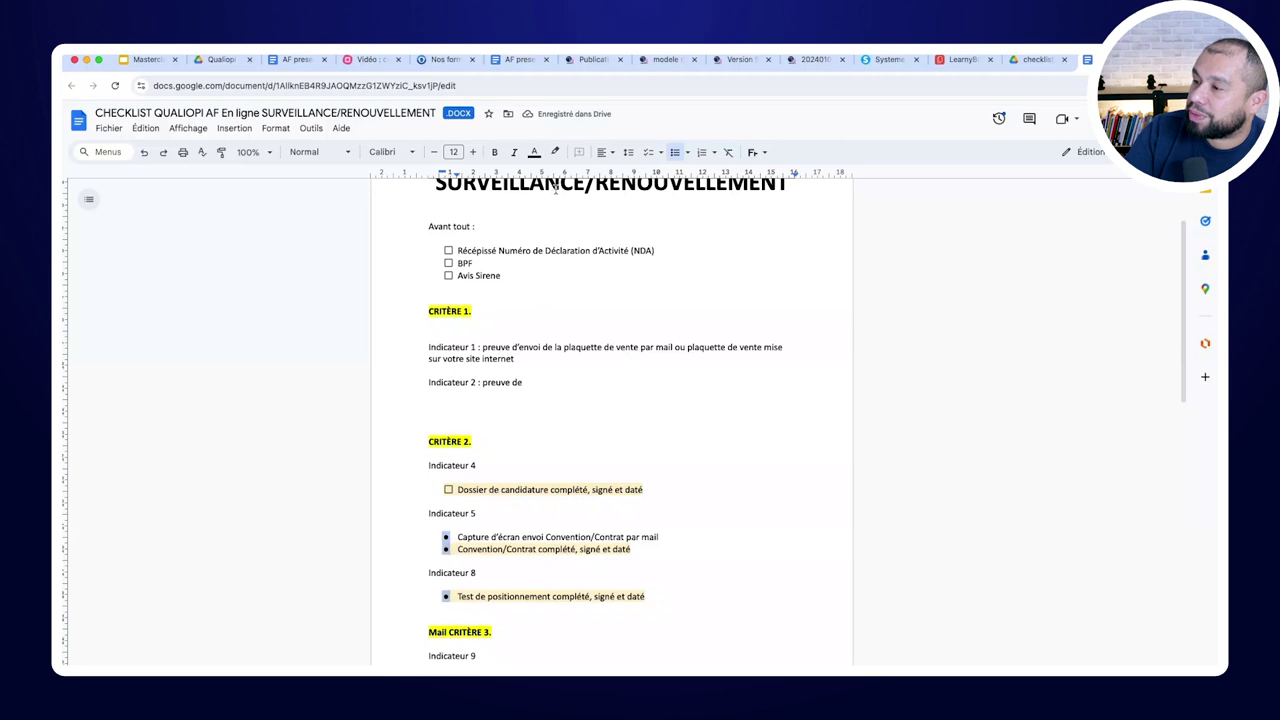
pyautogui.click(648, 152)
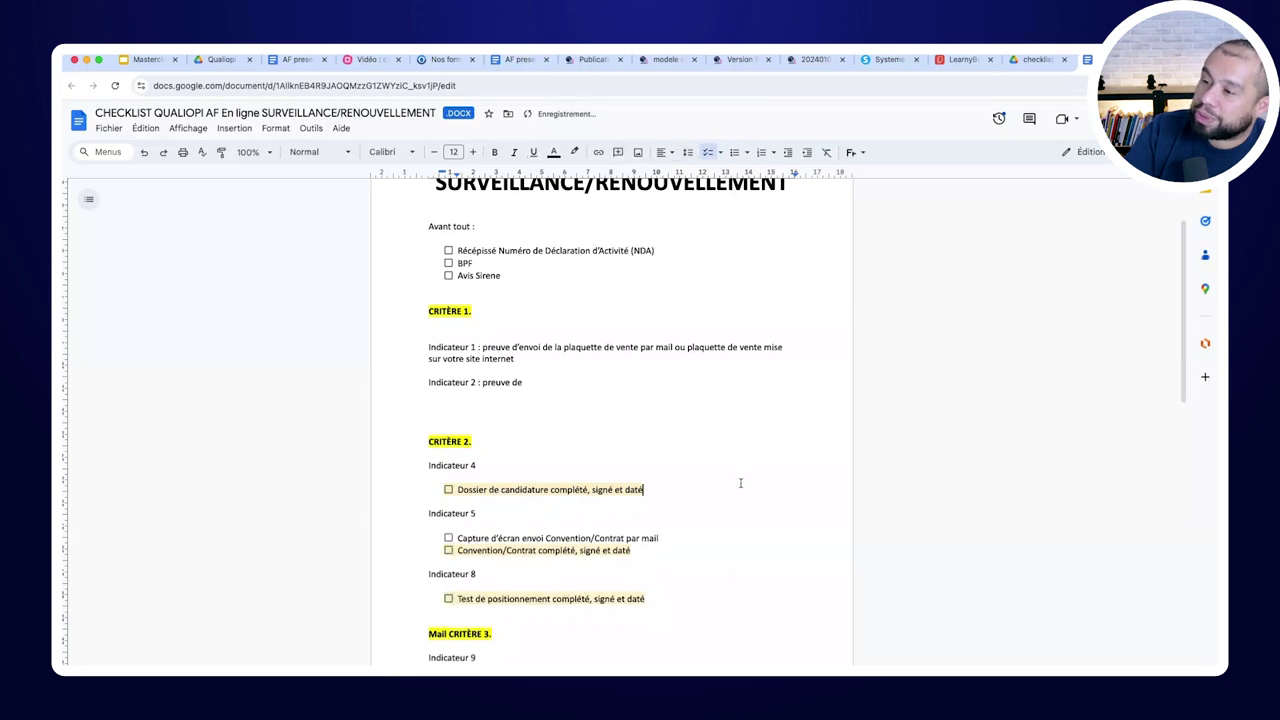
# Tick and then untick Dossier de candidature complété, signé et daté under Indicateur 4 to demonstrate the checklist
pyautogui.scroll(-2, 740, 473)
pyautogui.scroll(2, 740, 473)
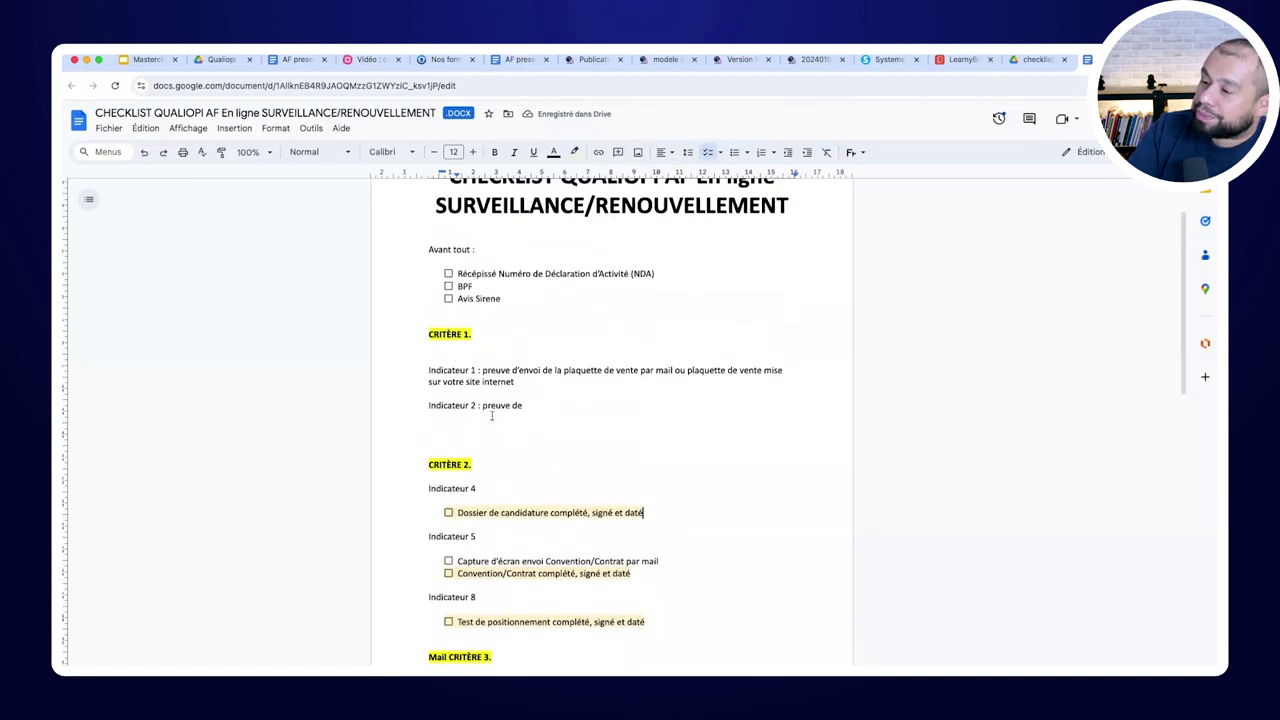
pyautogui.click(449, 512)
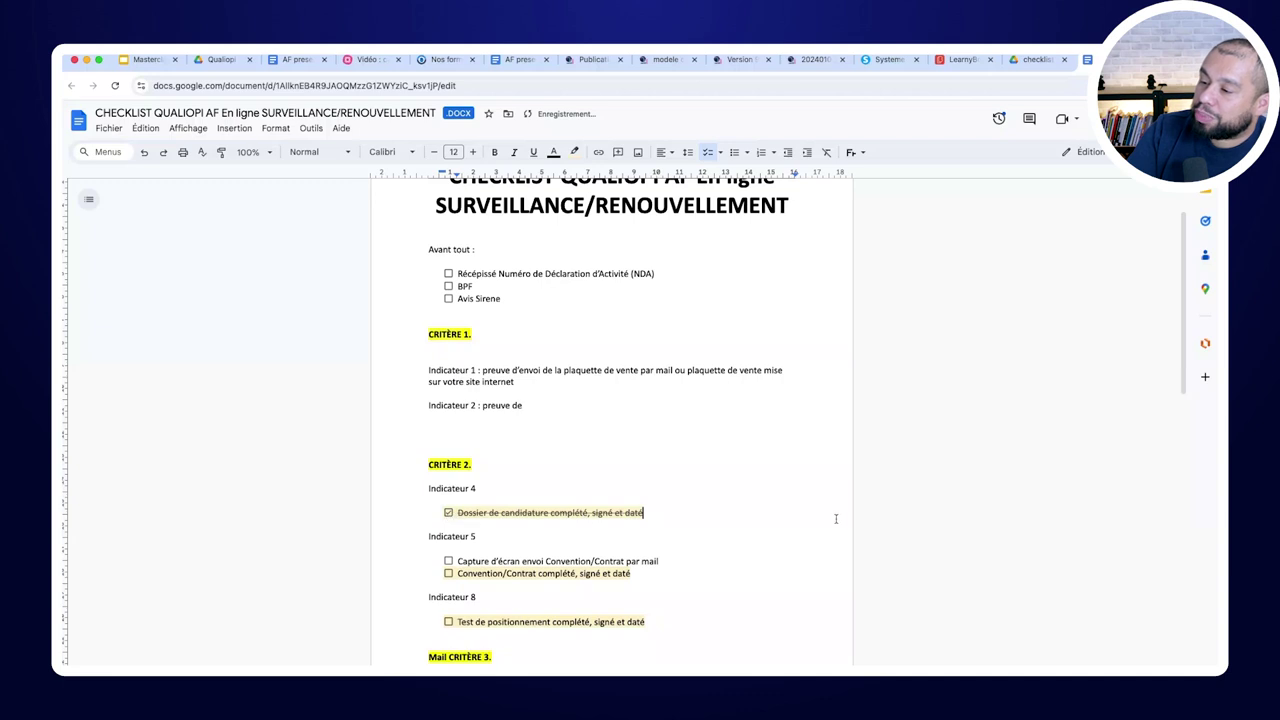
pyautogui.click(449, 512)
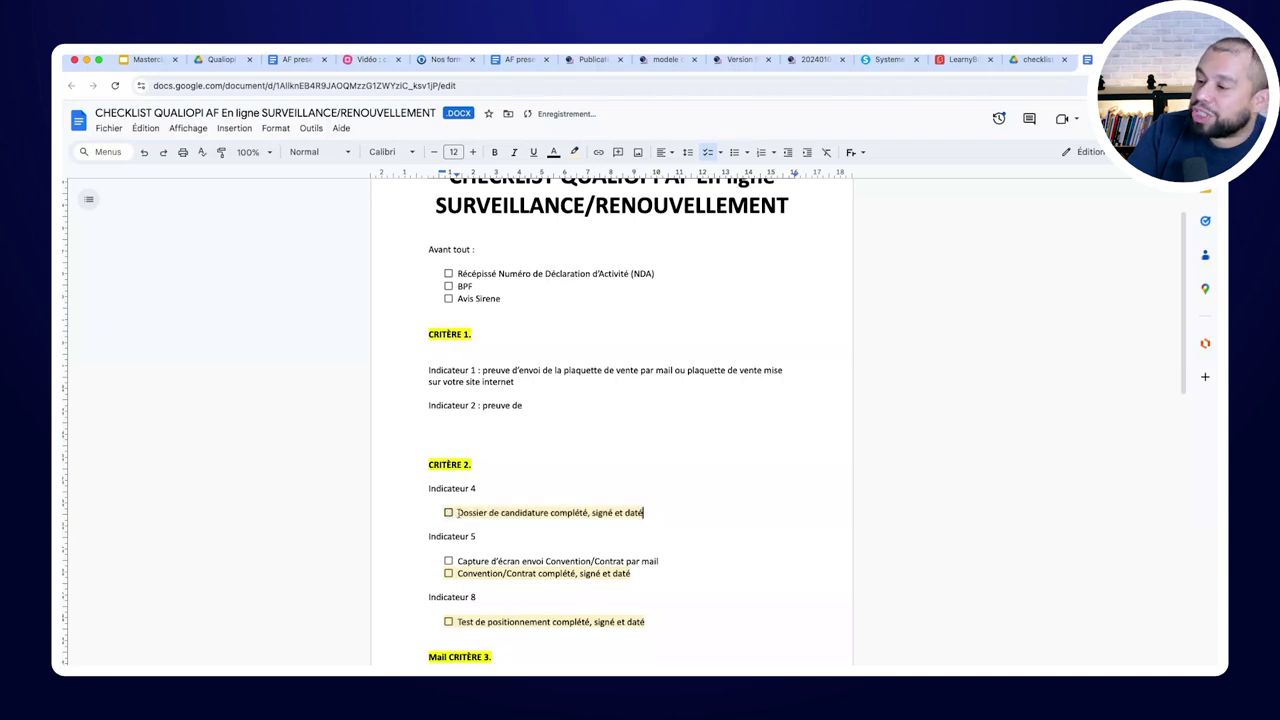
# Review the checklist's criteria and tick Dossier de candidature complété, signé et daté under Indicateur 4
pyautogui.scroll(2, 487, 527)
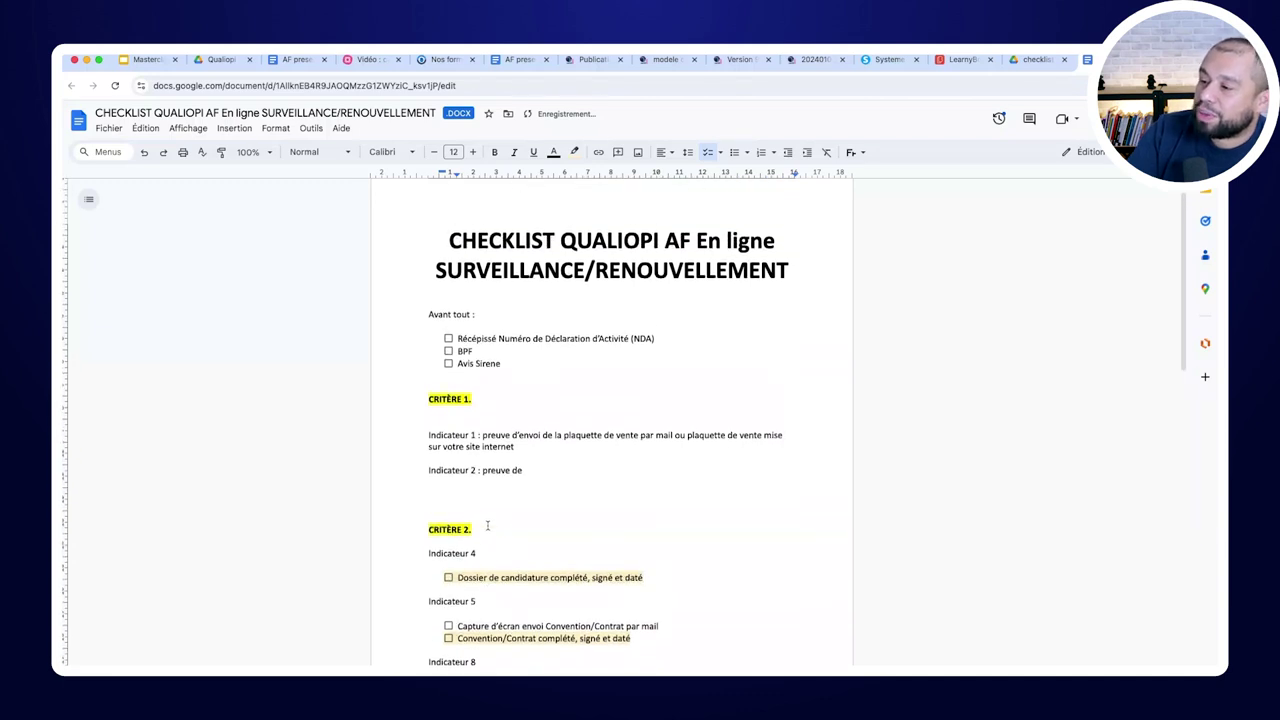
pyautogui.scroll(-6, 487, 527)
pyautogui.scroll(8, 488, 526)
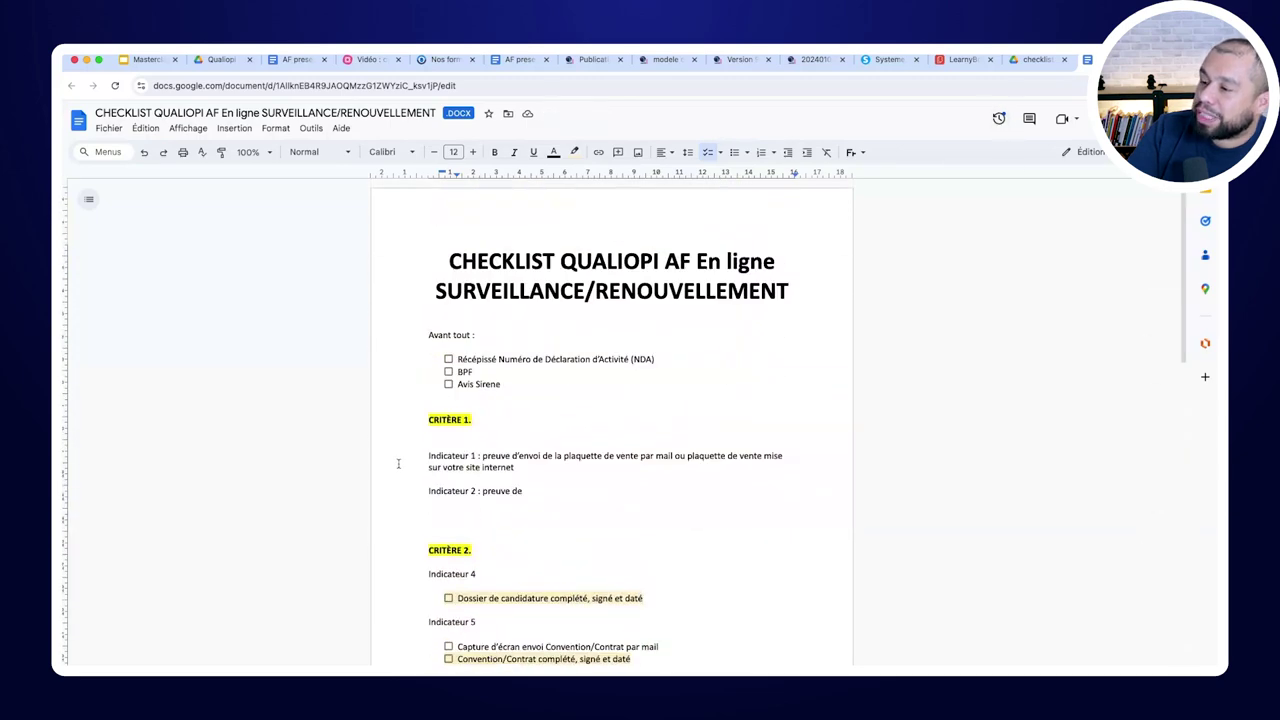
pyautogui.scroll(-3, 412, 470)
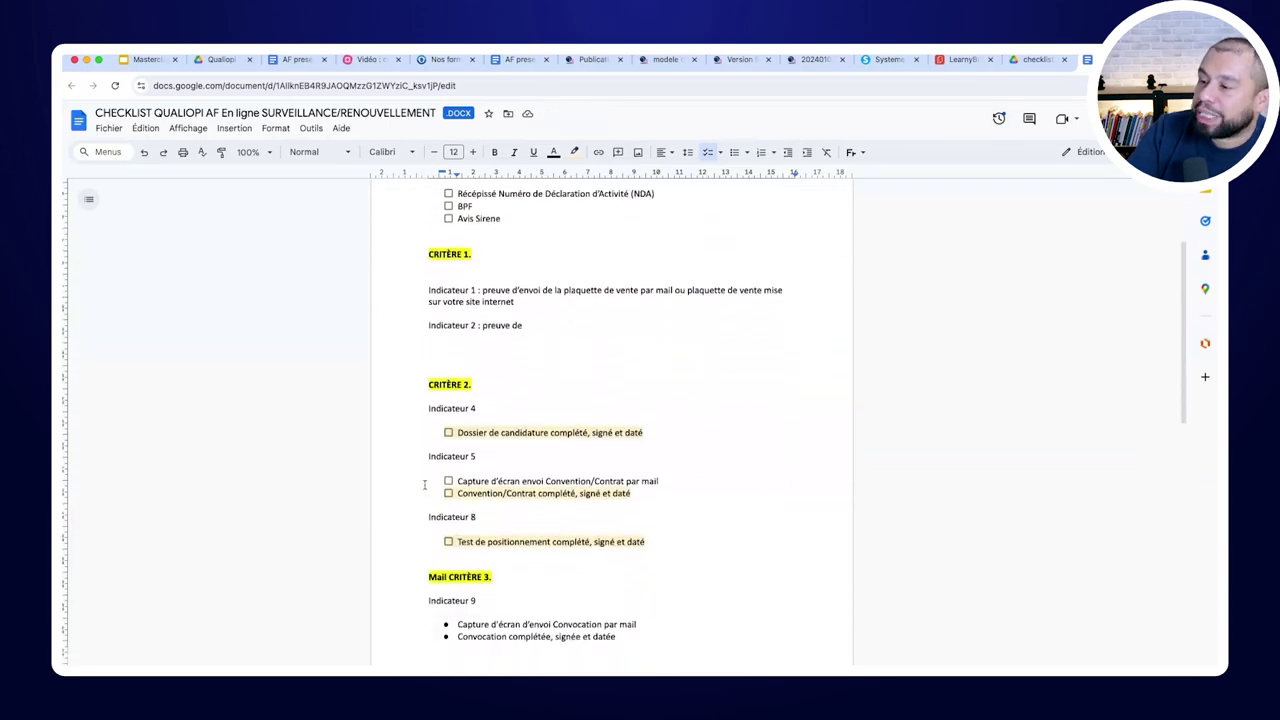
pyautogui.click(448, 432)
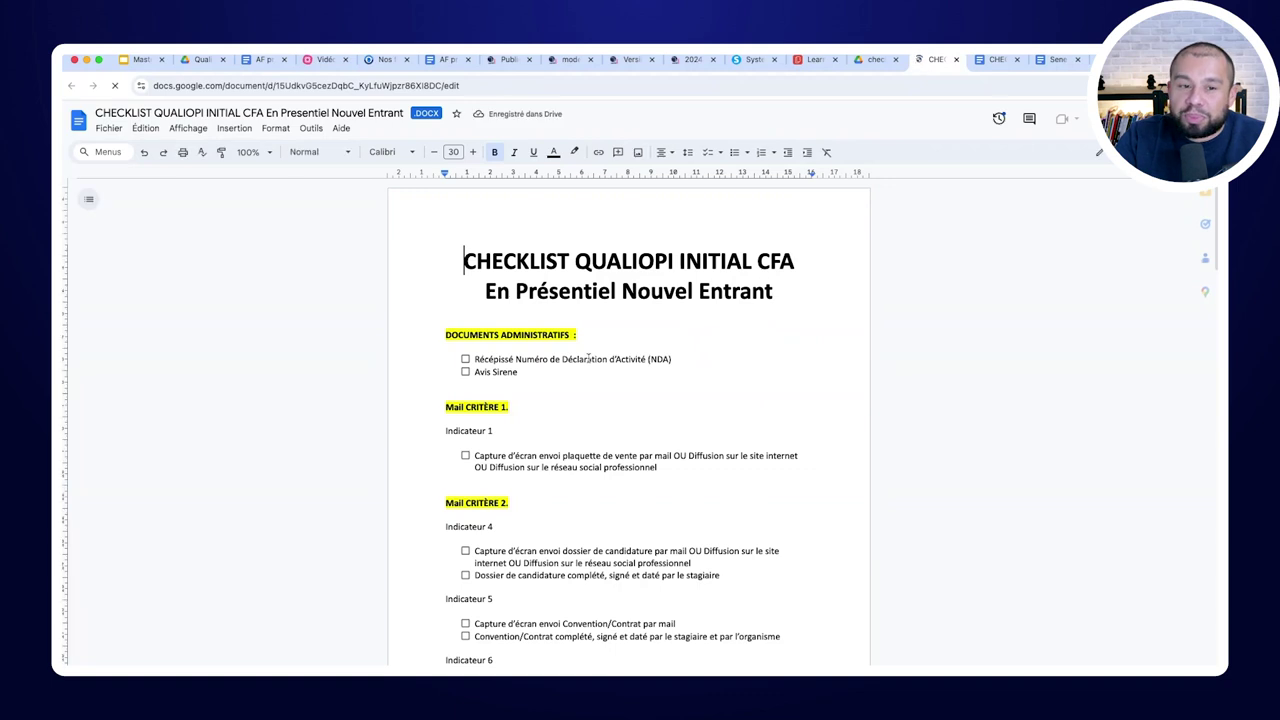
# In the INITIAL CFA En Présentiel Nouvel Entrant checklist, tick both administrative documents, the Indicateur 1 item and both Indicateur 4 items
pyautogui.scroll(-5, 586, 360)
pyautogui.scroll(2, 586, 360)
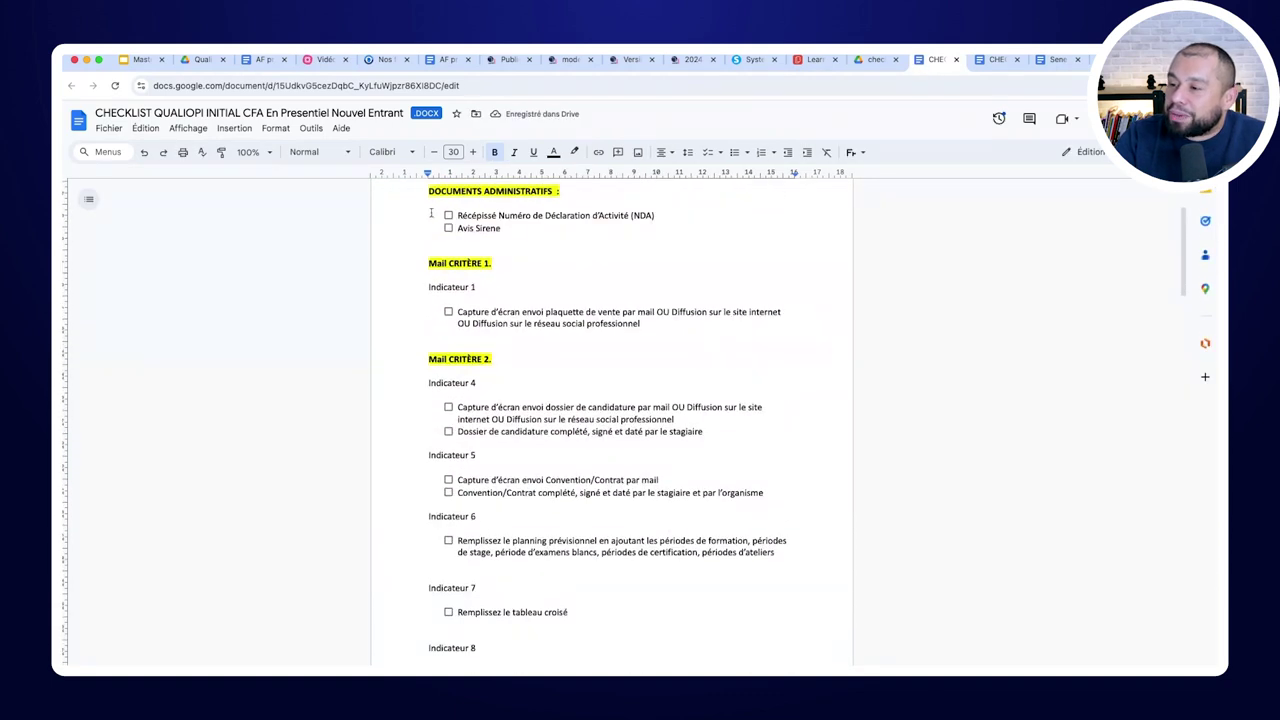
pyautogui.click(447, 215)
pyautogui.click(448, 228)
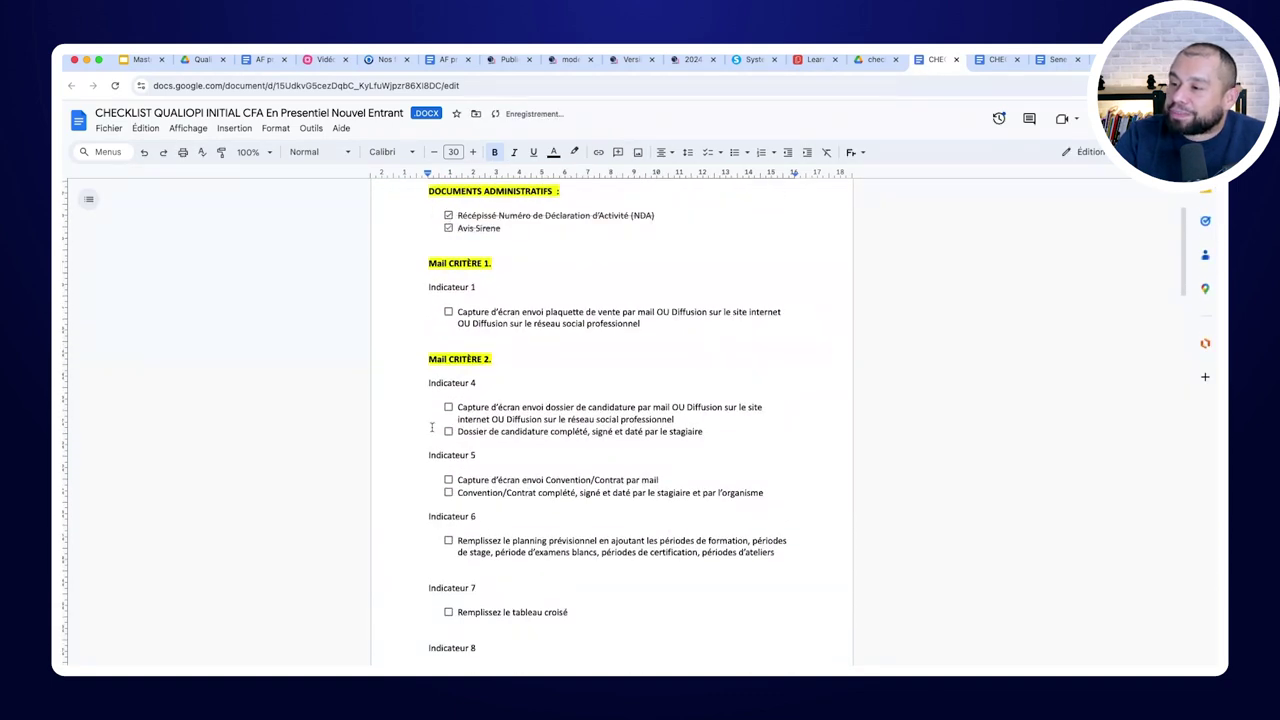
pyautogui.click(448, 311)
pyautogui.click(448, 407)
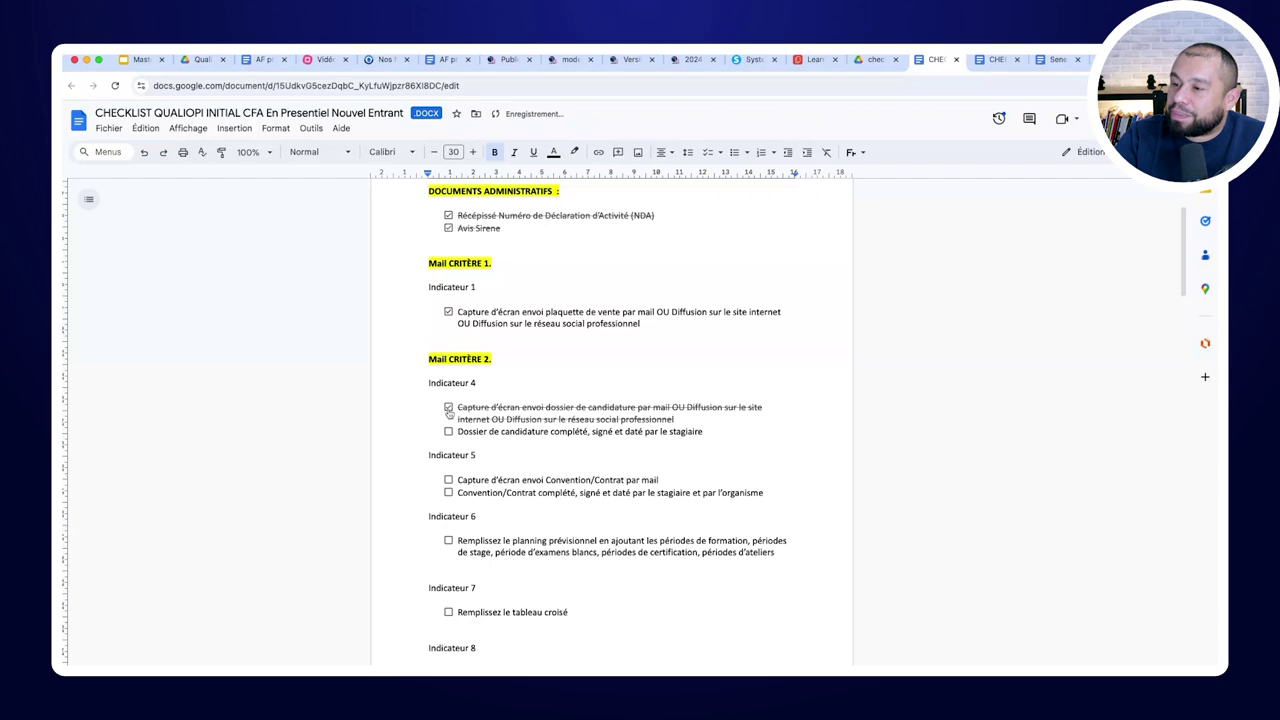
pyautogui.click(448, 431)
# Tick the three Indicateur 10 items and the Livret d'accueil item under Indicateur 9, and return to the checklist folder
pyautogui.scroll(-3, 448, 410)
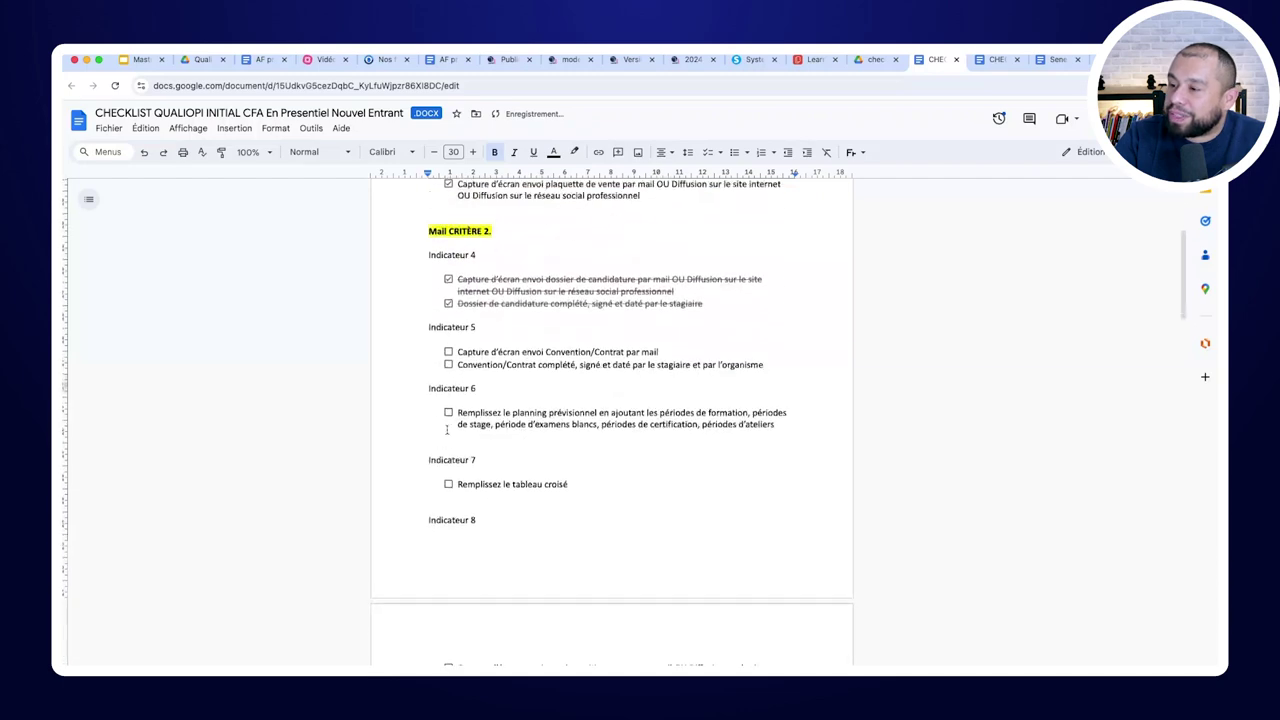
pyautogui.scroll(-20, 447, 408)
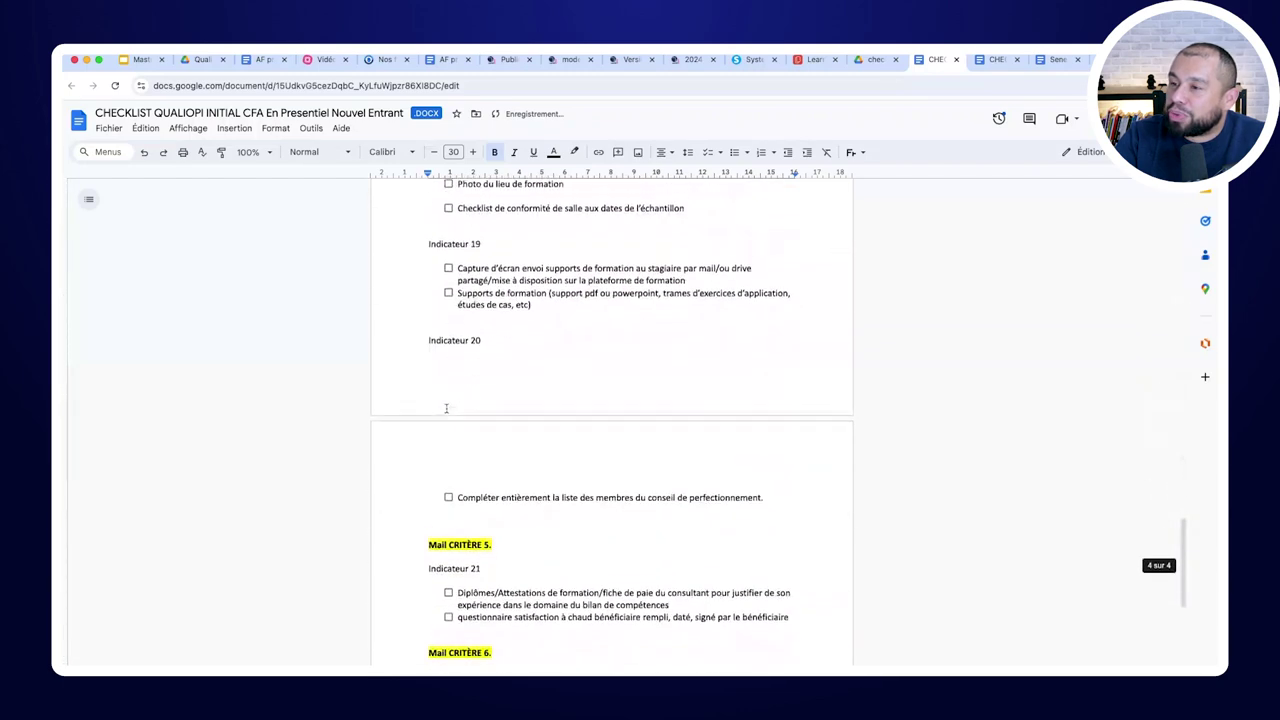
pyautogui.scroll(15, 447, 408)
pyautogui.click(448, 359)
pyautogui.click(448, 371)
pyautogui.click(448, 408)
pyautogui.click(448, 273)
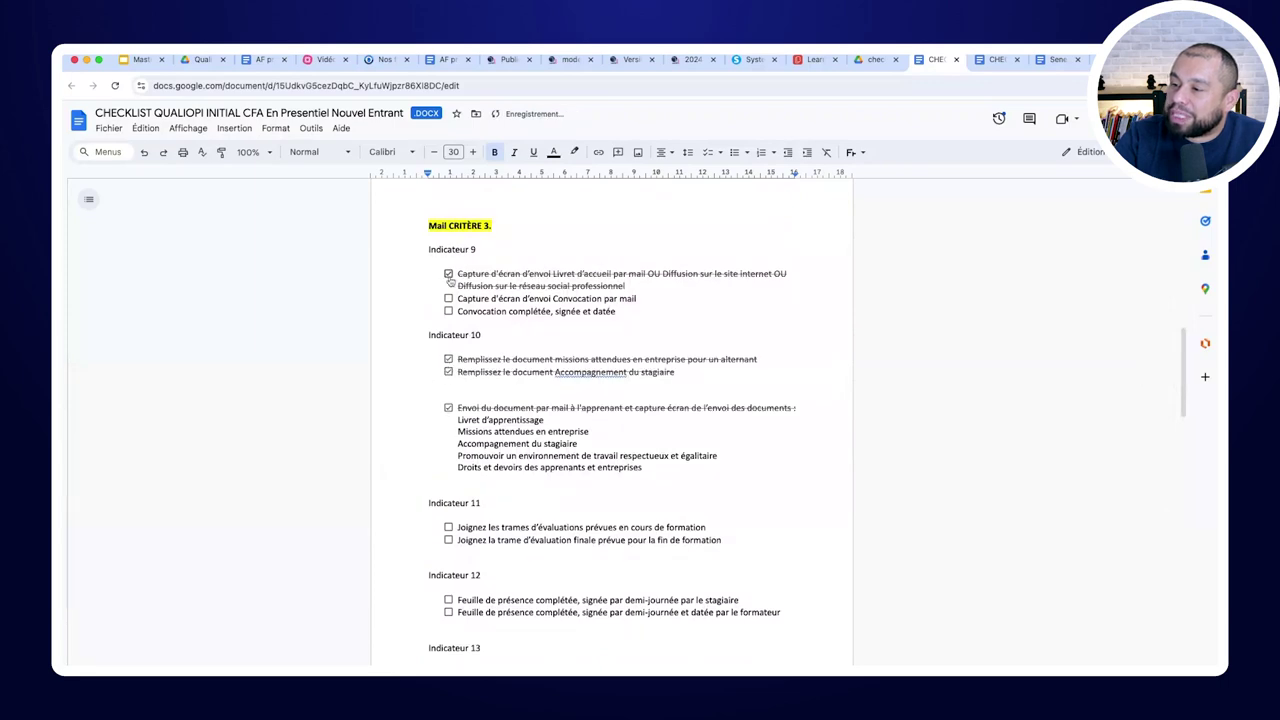
pyautogui.scroll(15, 445, 304)
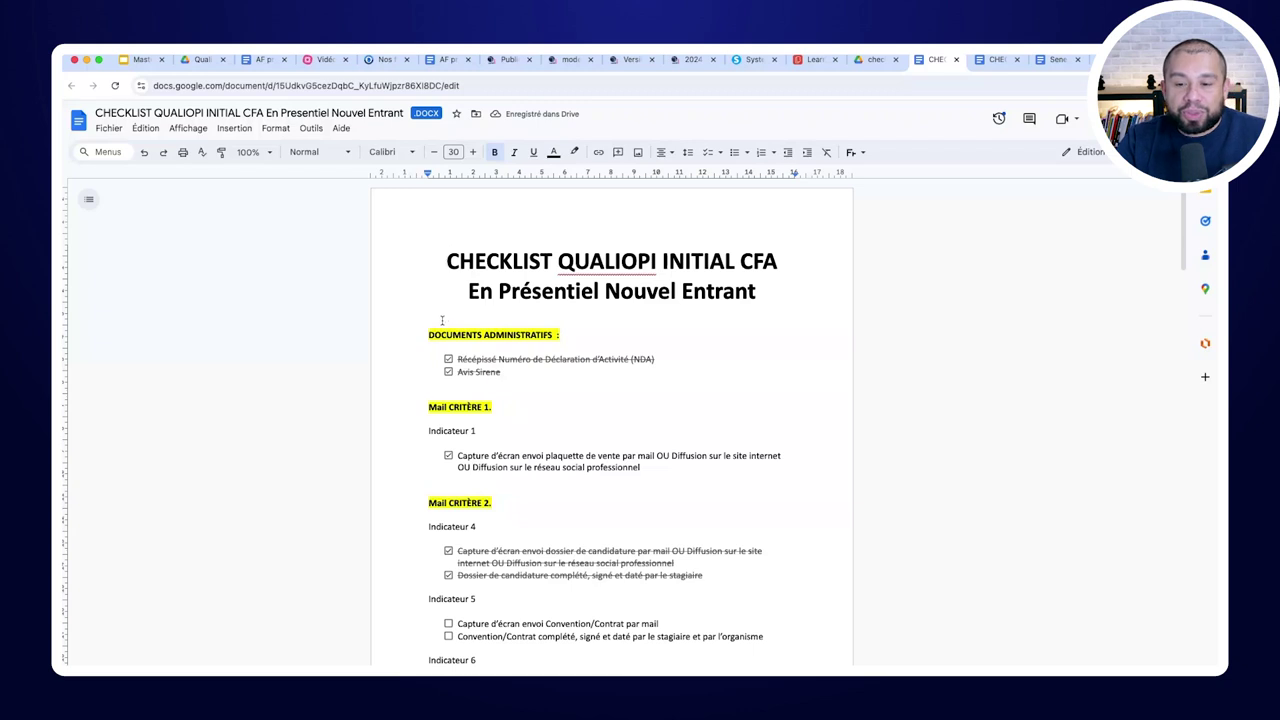
pyautogui.click(868, 60)
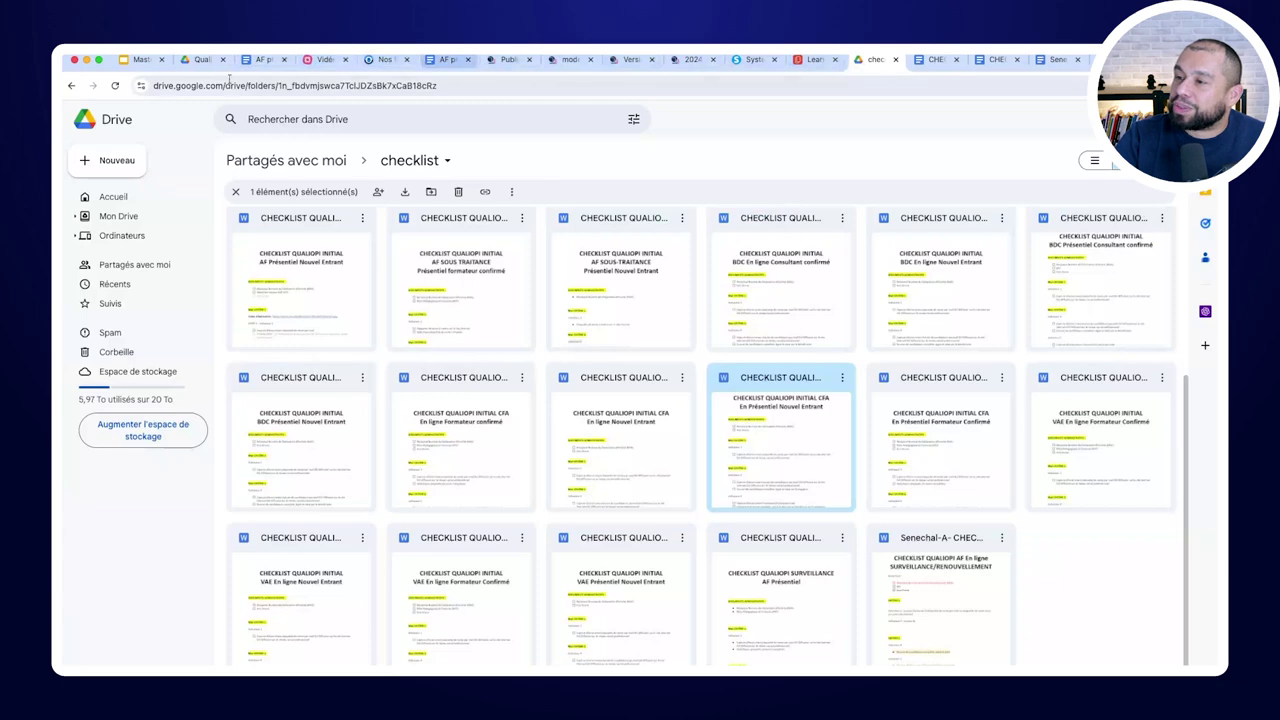
# Switch to the mind map and add a CRITERE 1 child topic to 10 clients = 10 dossiers
pyautogui.click(203, 60)
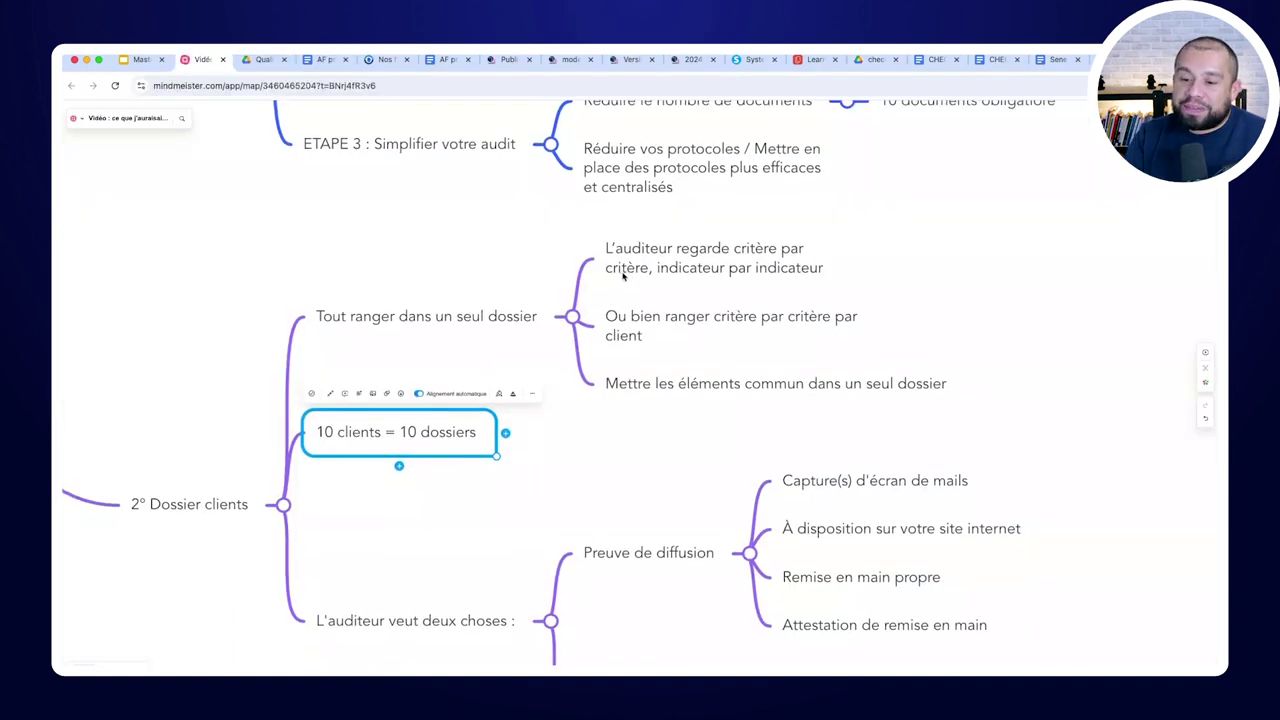
pyautogui.click(506, 433)
pyautogui.write('cRITERE')
pyautogui.press('BackSpace')
pyautogui.press('BackSpace')
pyautogui.press('BackSpace')
pyautogui.press('BackSpace')
pyautogui.press('BackSpace')
pyautogui.press('BackSpace')
pyautogui.press('BackSpace')
pyautogui.write('CRITERE 1')
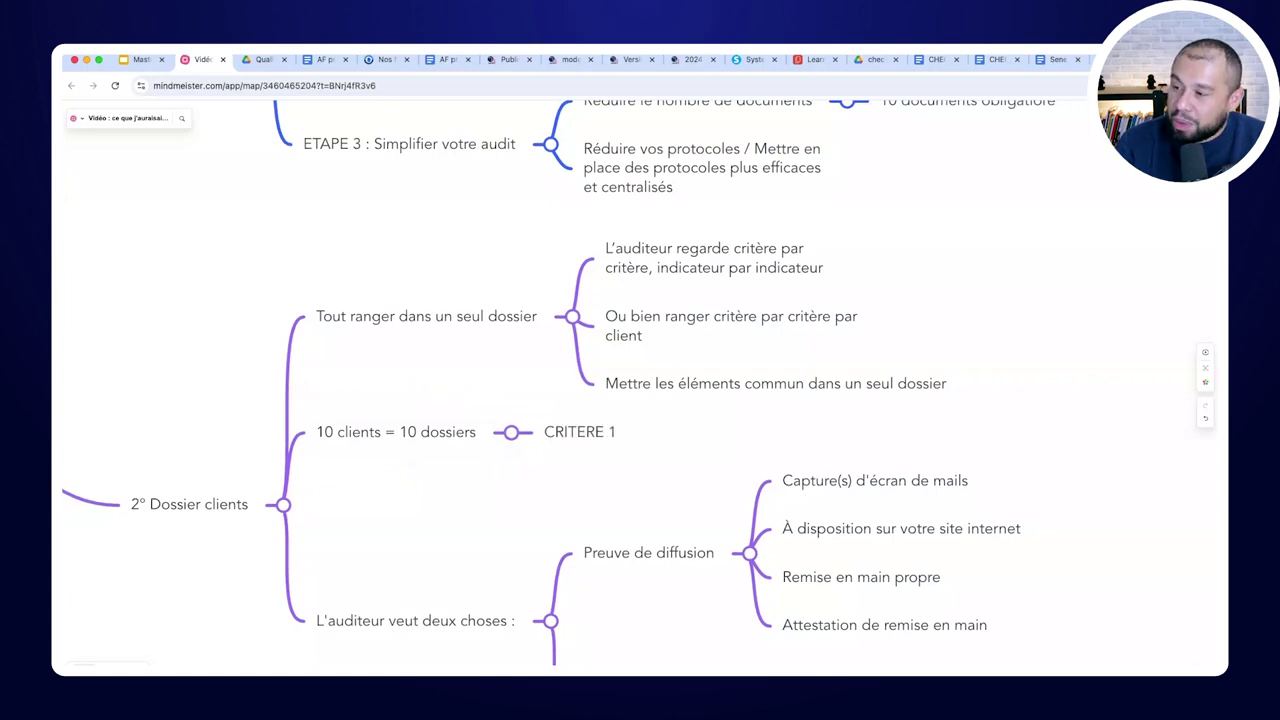
# Add the child topics ind 1 and ind 2 under CRITERE 1
pyautogui.click(580, 440)
pyautogui.click(651, 433)
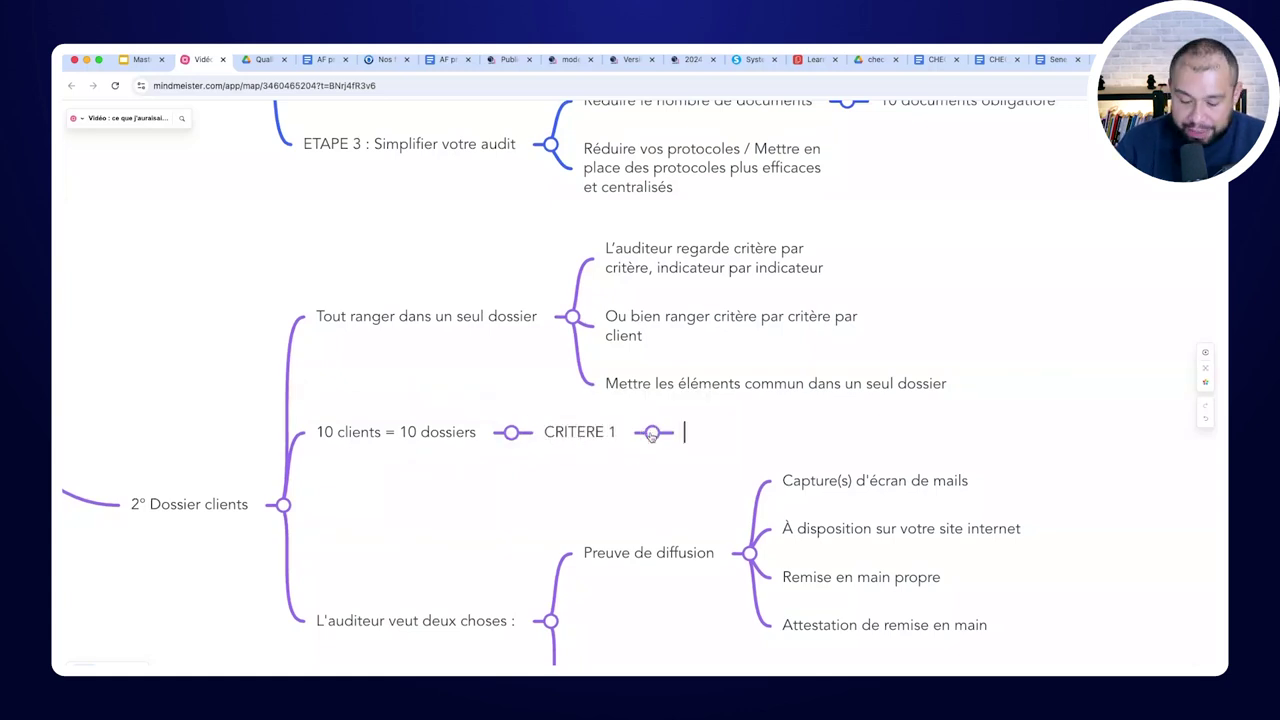
pyautogui.write('ind 1')
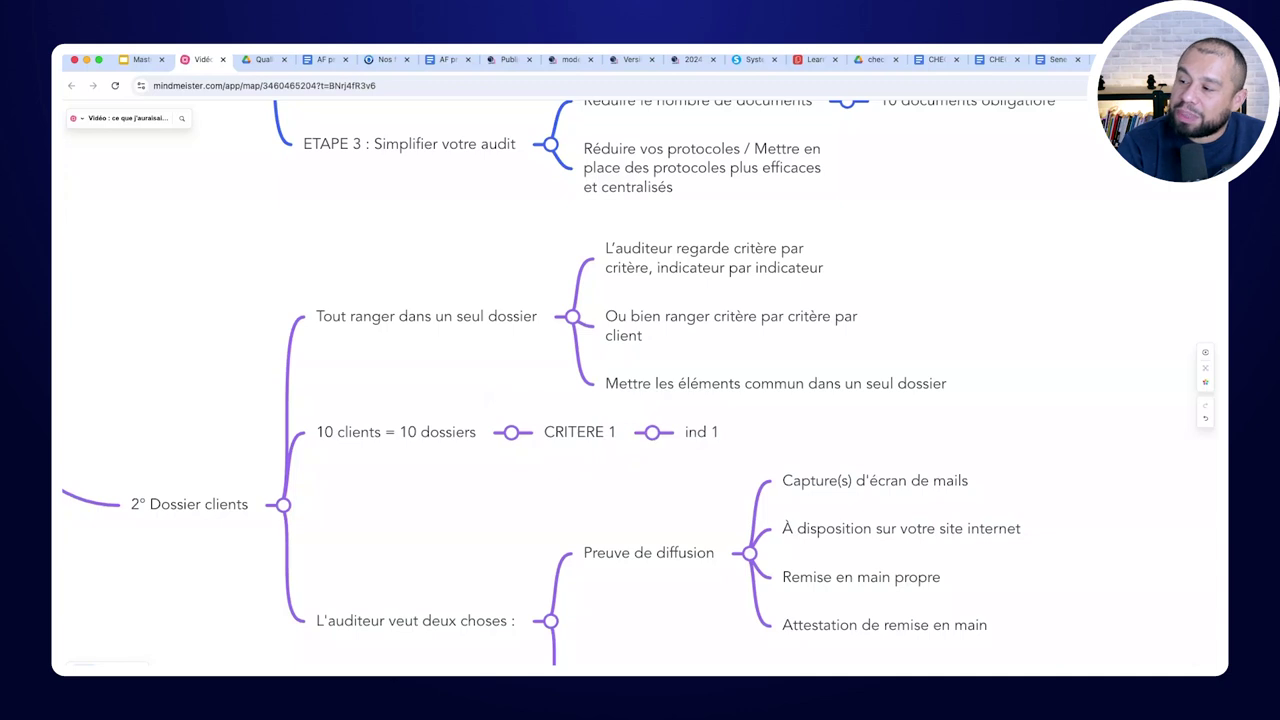
pyautogui.click(720, 433)
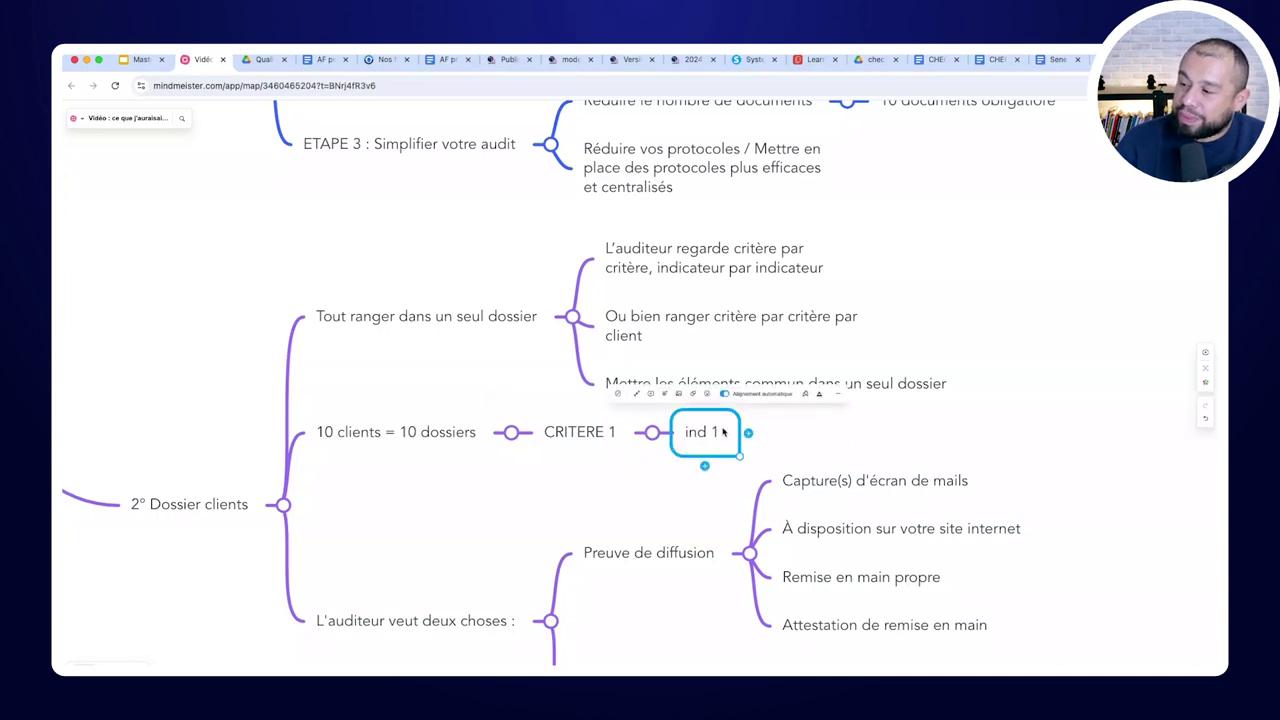
pyautogui.press('Return')
pyautogui.write('ind 2')
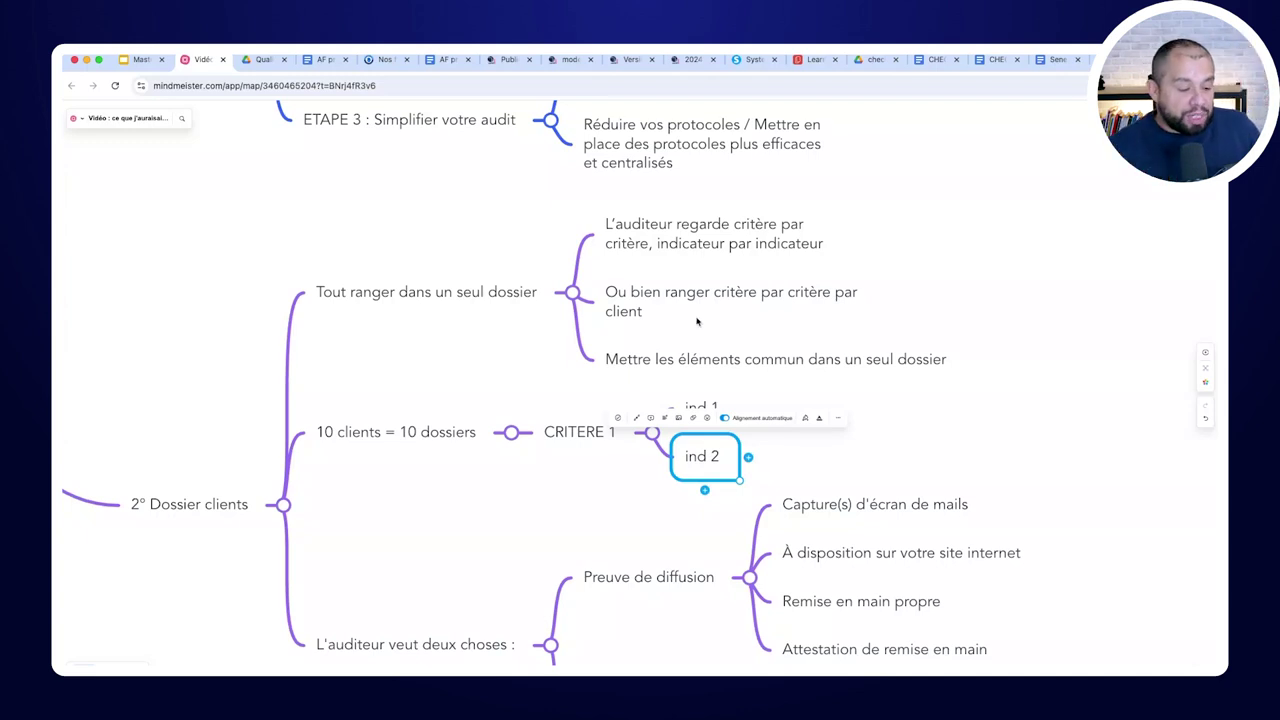
# In the client's Qualiopi folder in Drive, show the Crit1 - ok folder with its Ind01 and Ind02 subfolders
pyautogui.click(258, 59)
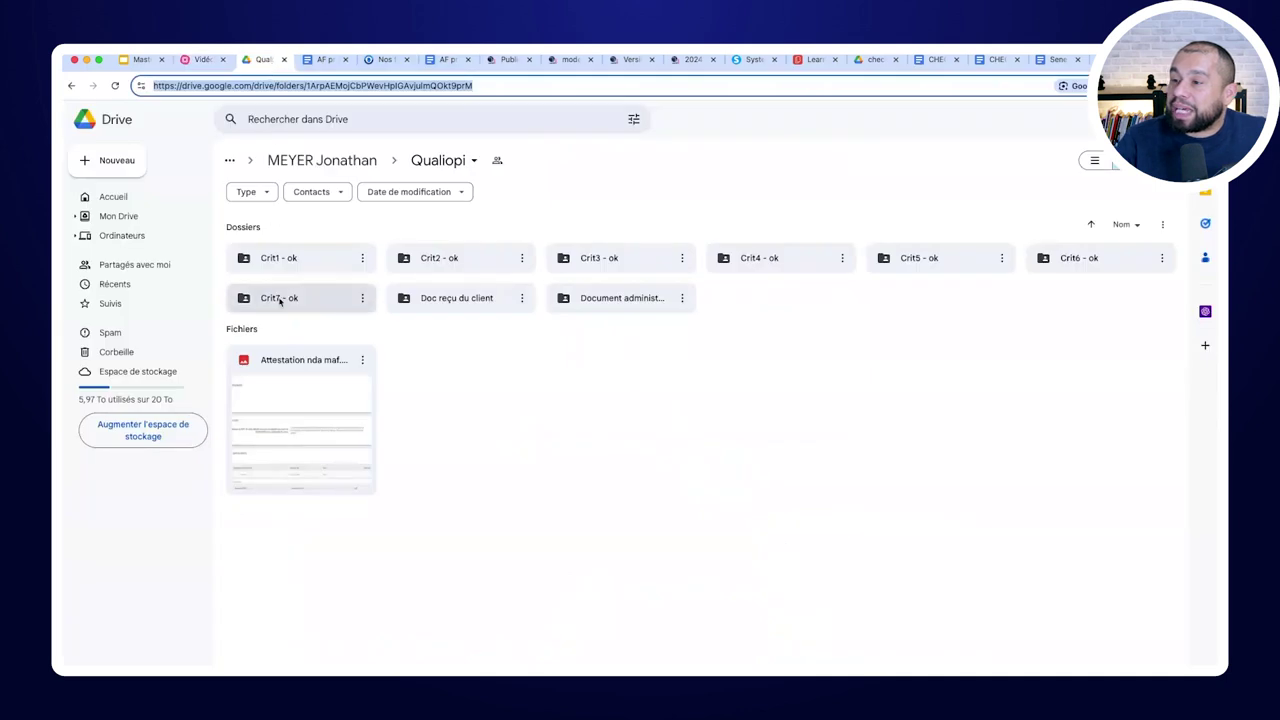
pyautogui.doubleClick(288, 258)
pyautogui.doubleClick(286, 258)
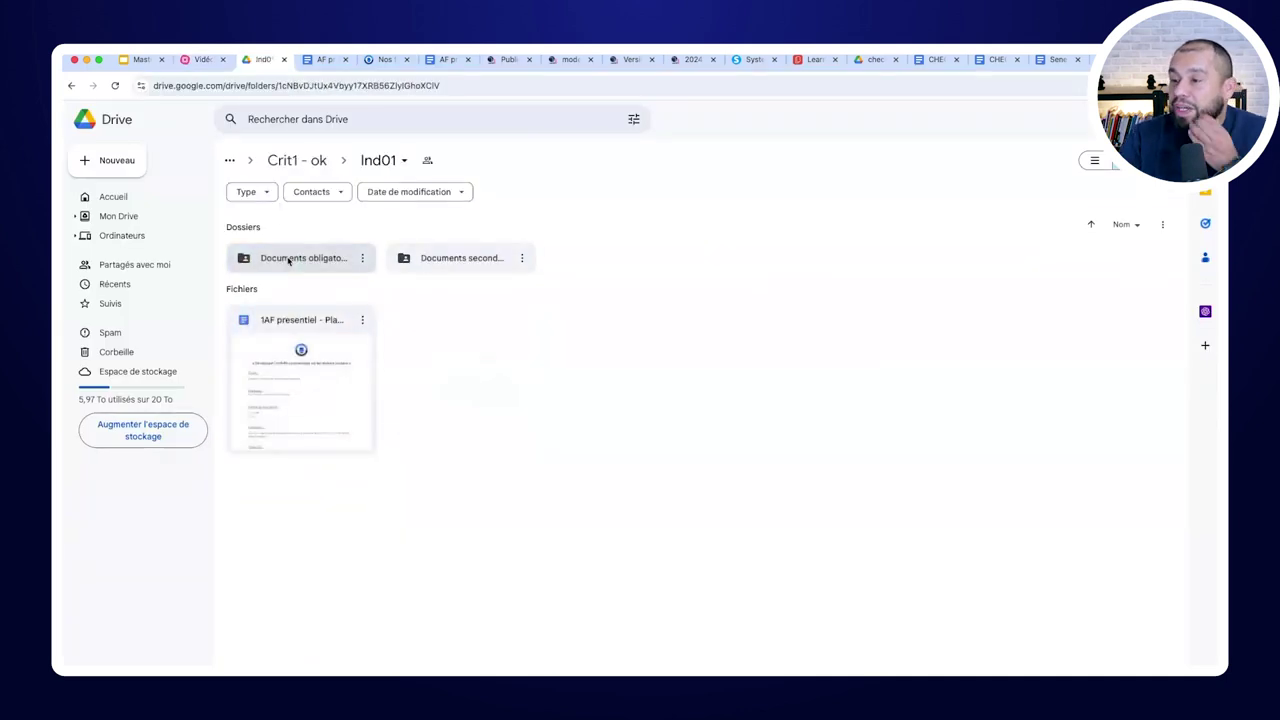
pyautogui.click(297, 160)
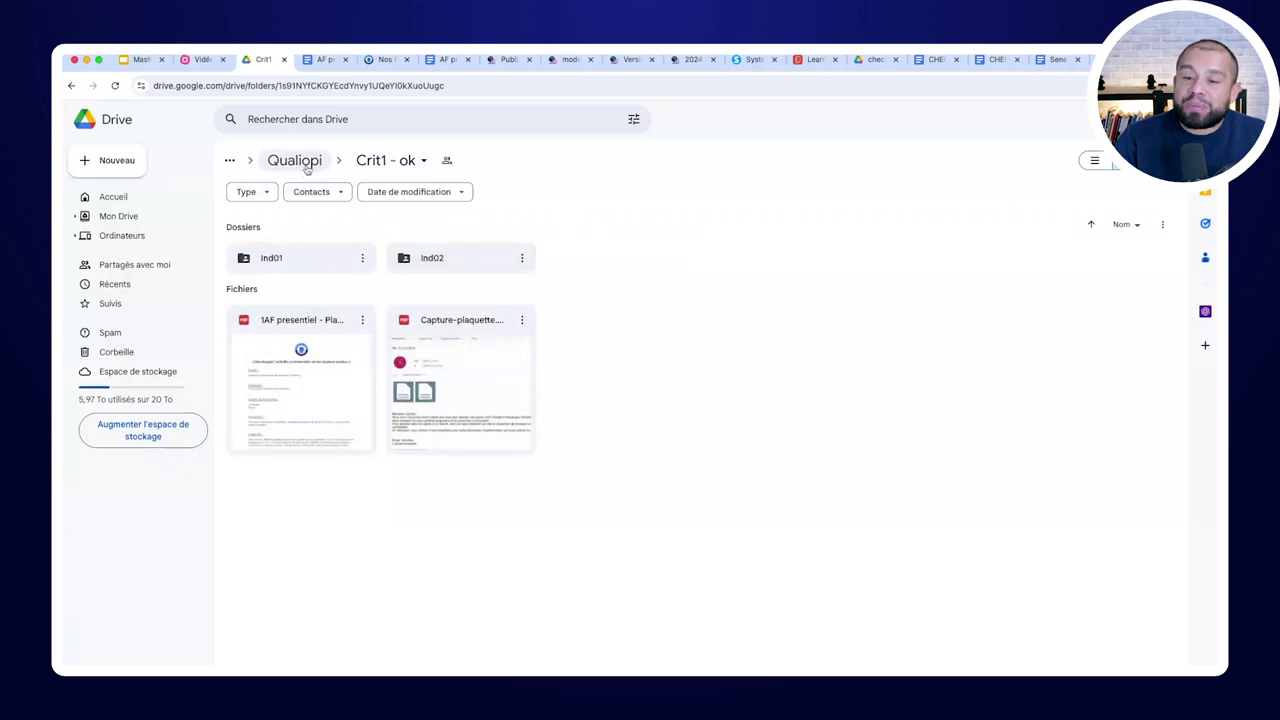
pyautogui.click(309, 163)
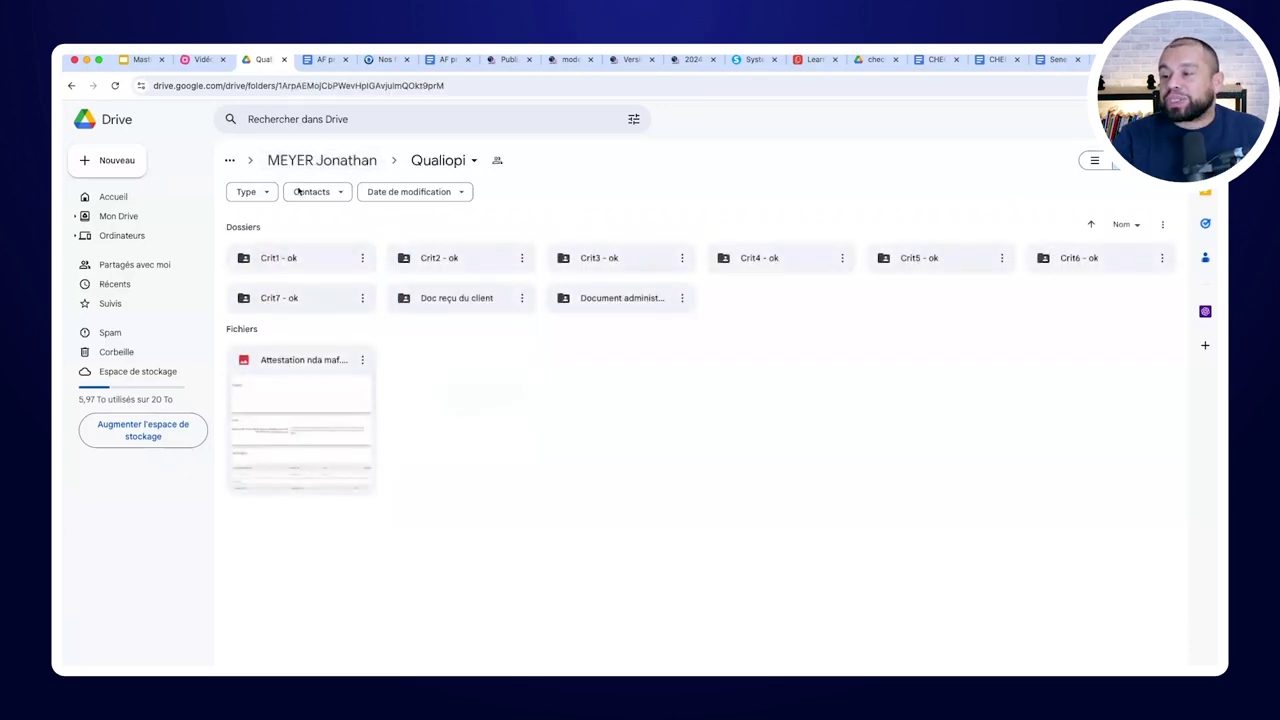
pyautogui.doubleClick(298, 260)
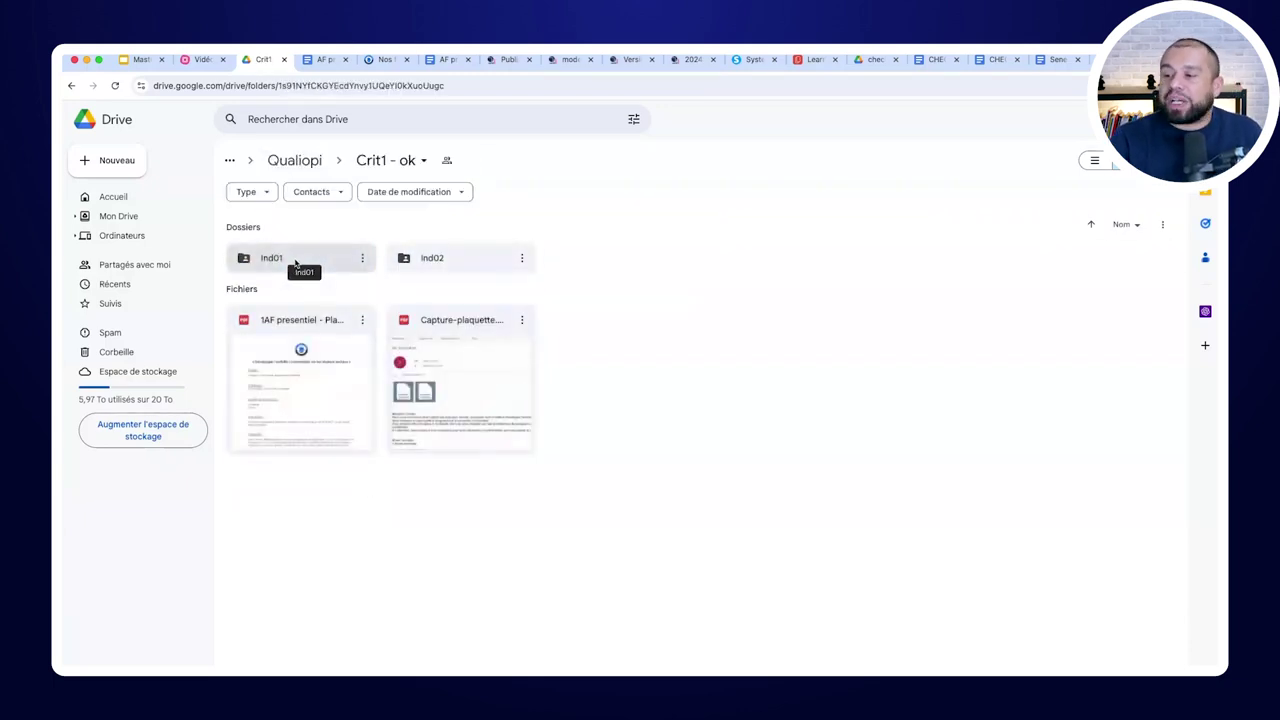
pyautogui.moveTo(634, 484); pyautogui.dragTo(303, 377)
pyautogui.click(698, 452)
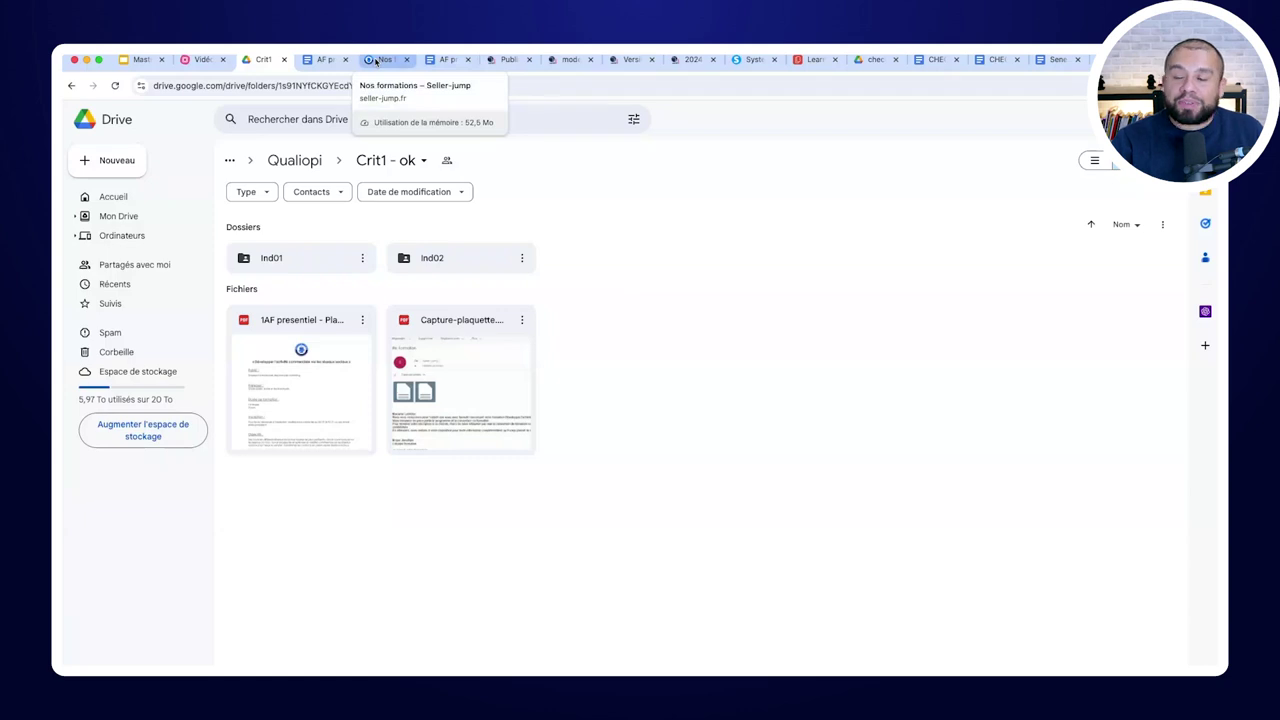
# Show the CRITERE 1 branch in the mind map again, and go back to the Qualiopi folder in Drive
pyautogui.hotkey('ctrl', 'shift', 'Tab')
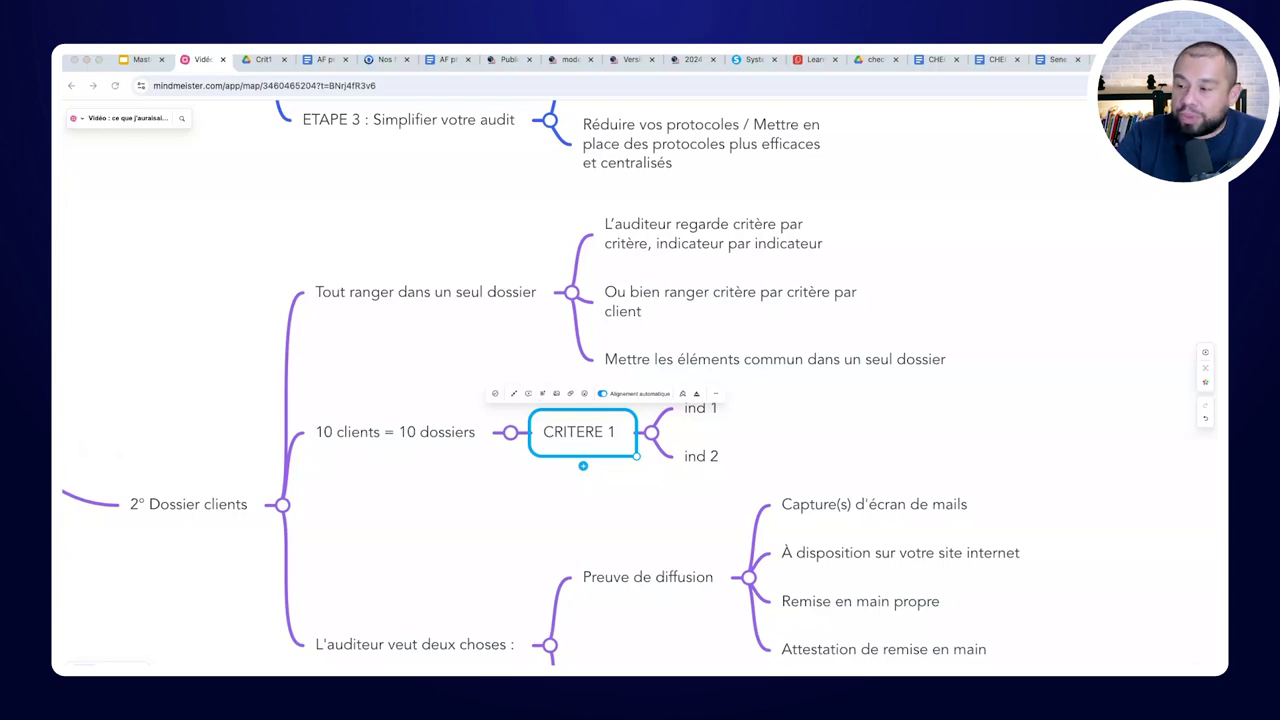
pyautogui.press('super+Tab')
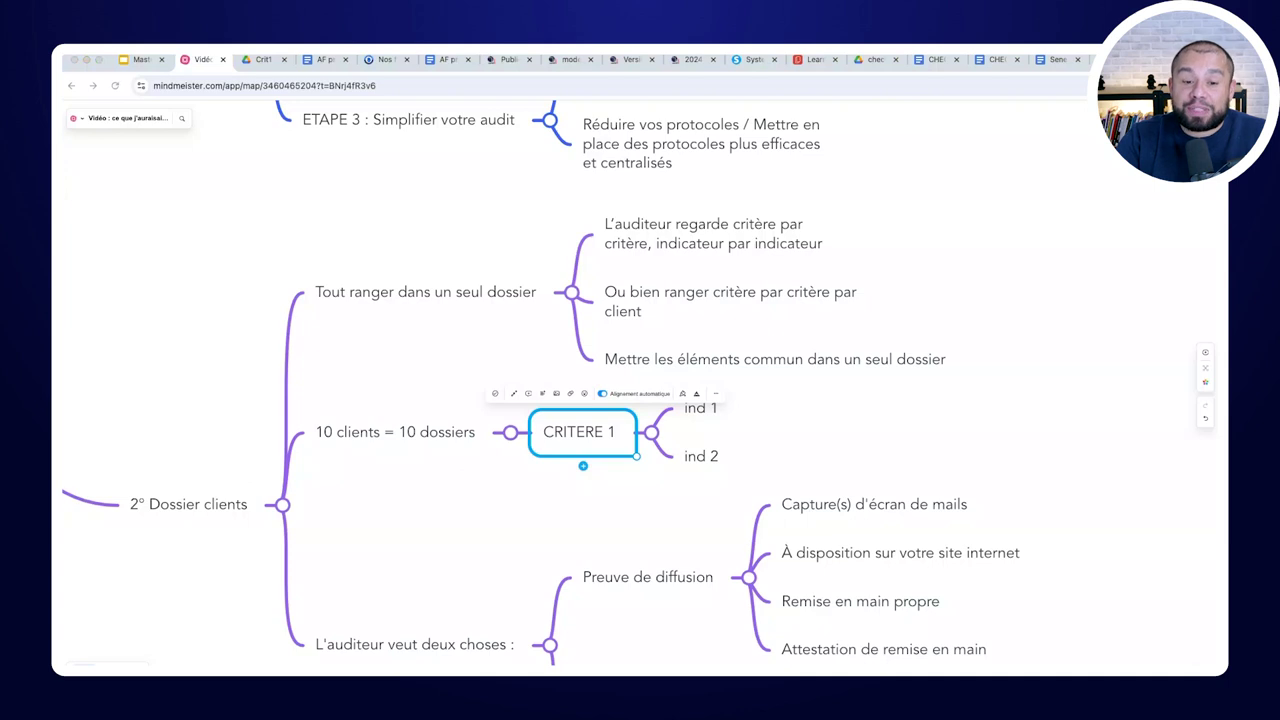
pyautogui.click(522, 371)
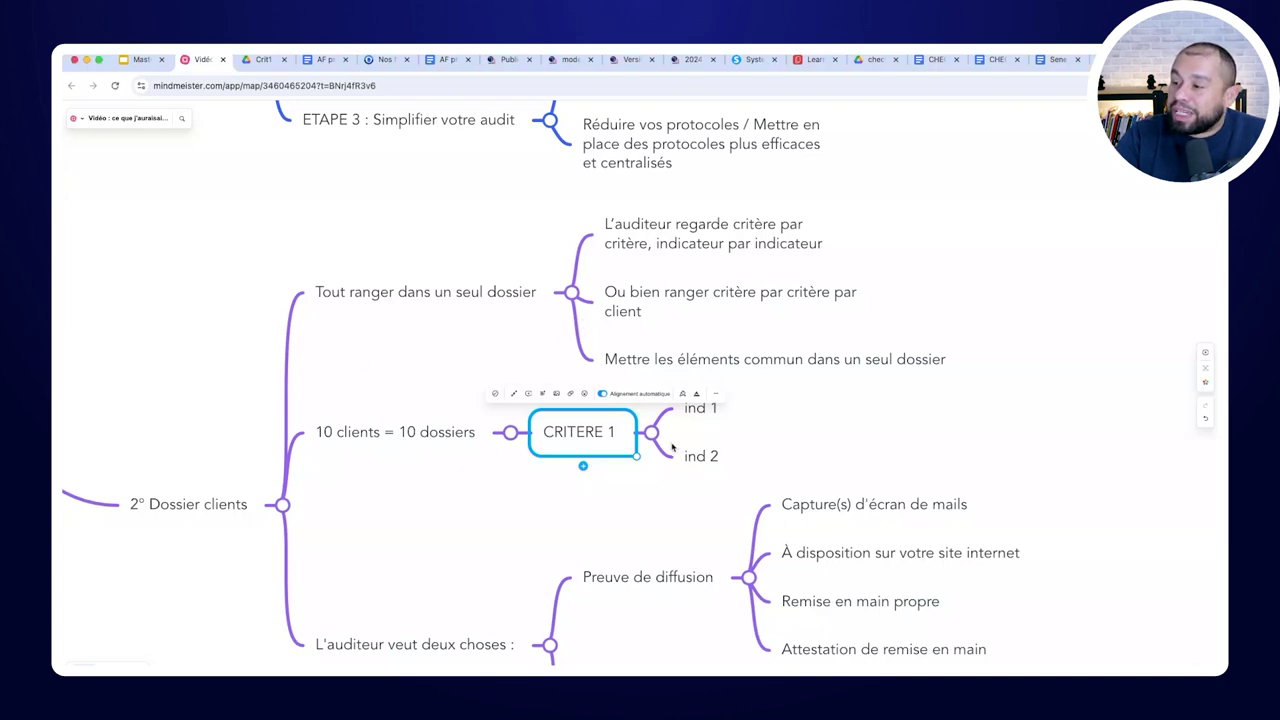
pyautogui.click(263, 59)
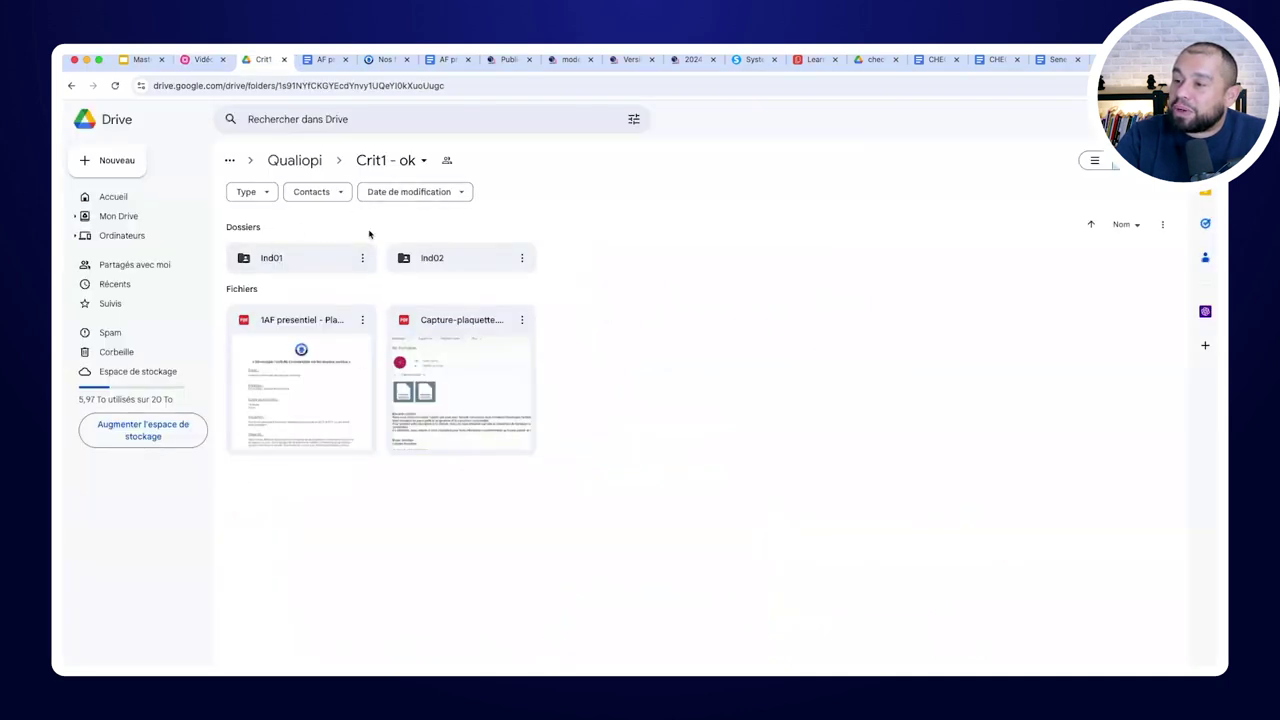
pyautogui.click(295, 161)
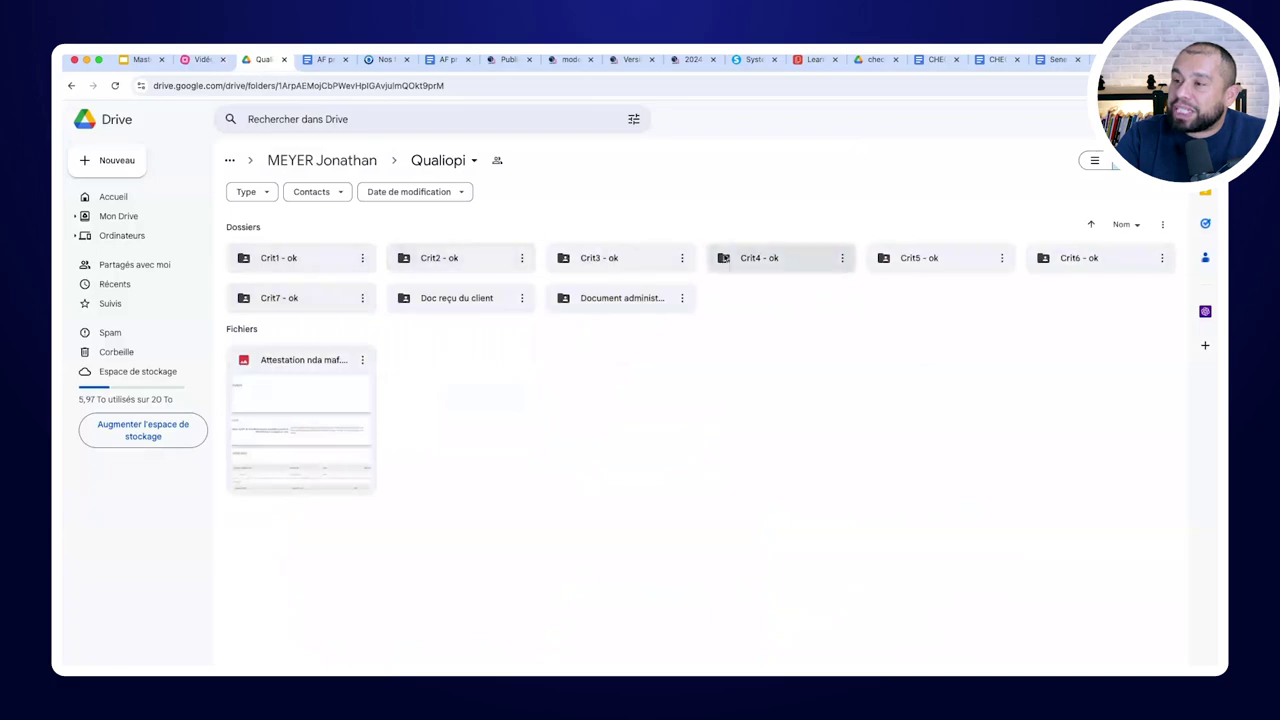
# Back in the mind map, expand L'échantillonnage and its Échantillon à hauteur de 10% de l'activité subtopic
pyautogui.click(188, 60)
pyautogui.scroll(10, 514, 471)
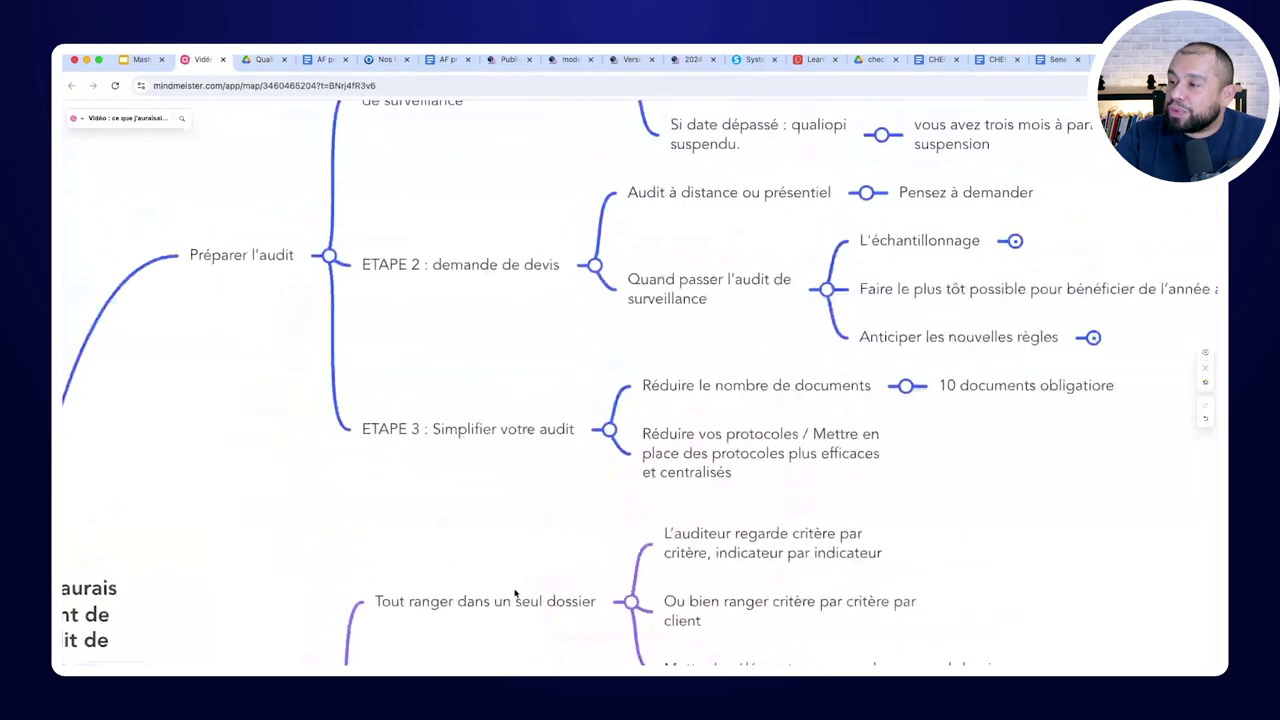
pyautogui.hscroll(2, 600, 400)
pyautogui.scroll(5, 586, 500)
pyautogui.scroll(-10, 586, 614)
pyautogui.hscroll(-3, 262, 385)
pyautogui.scroll(10, 262, 385)
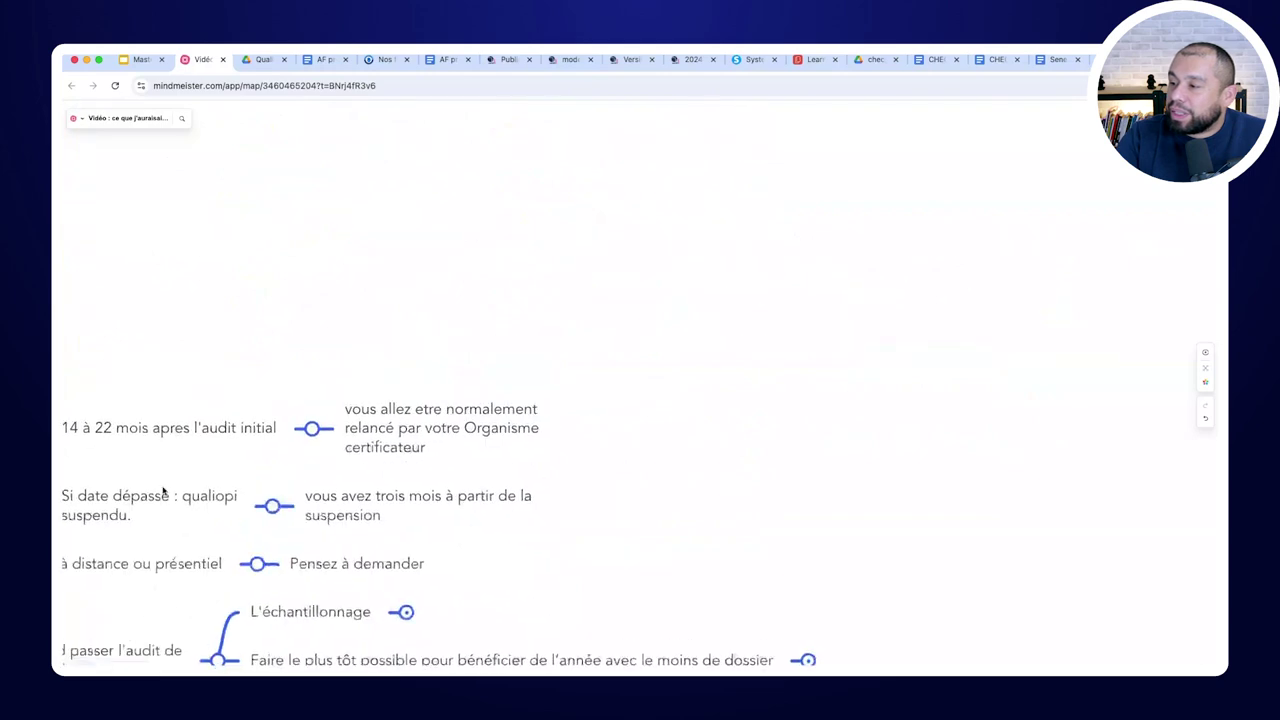
pyautogui.moveTo(64, 601); pyautogui.dragTo(517, 334)
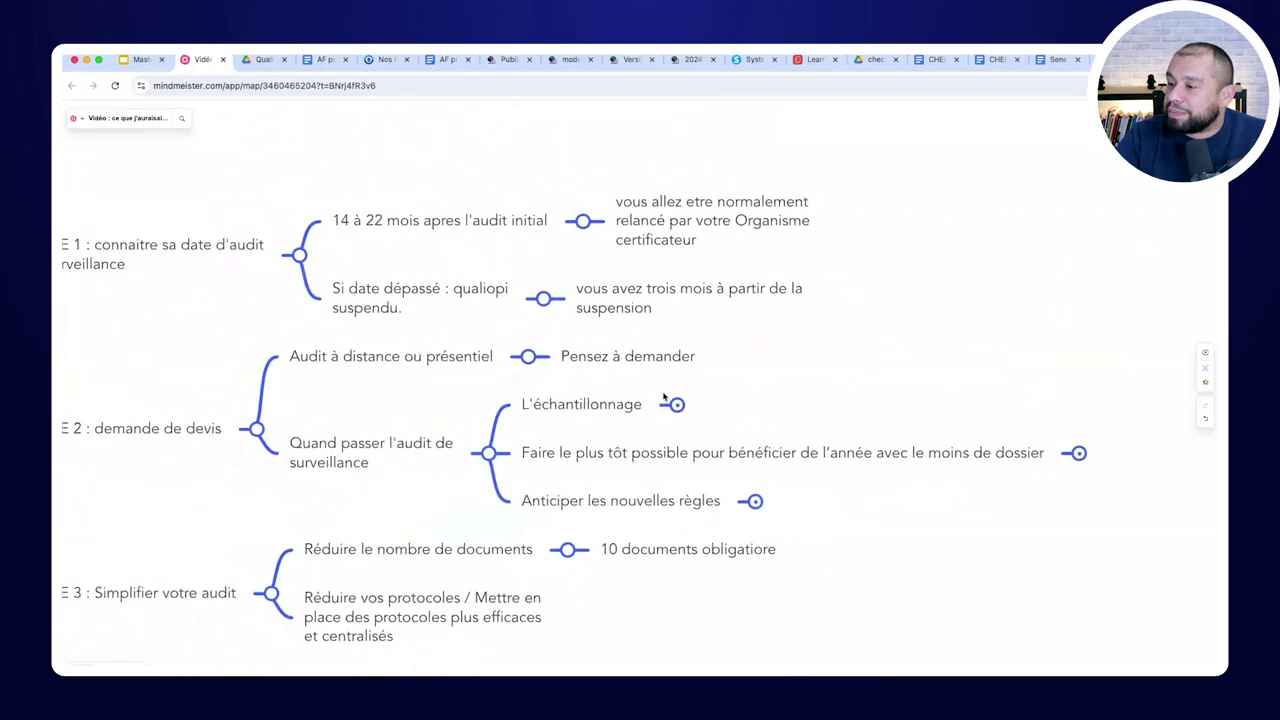
pyautogui.click(677, 405)
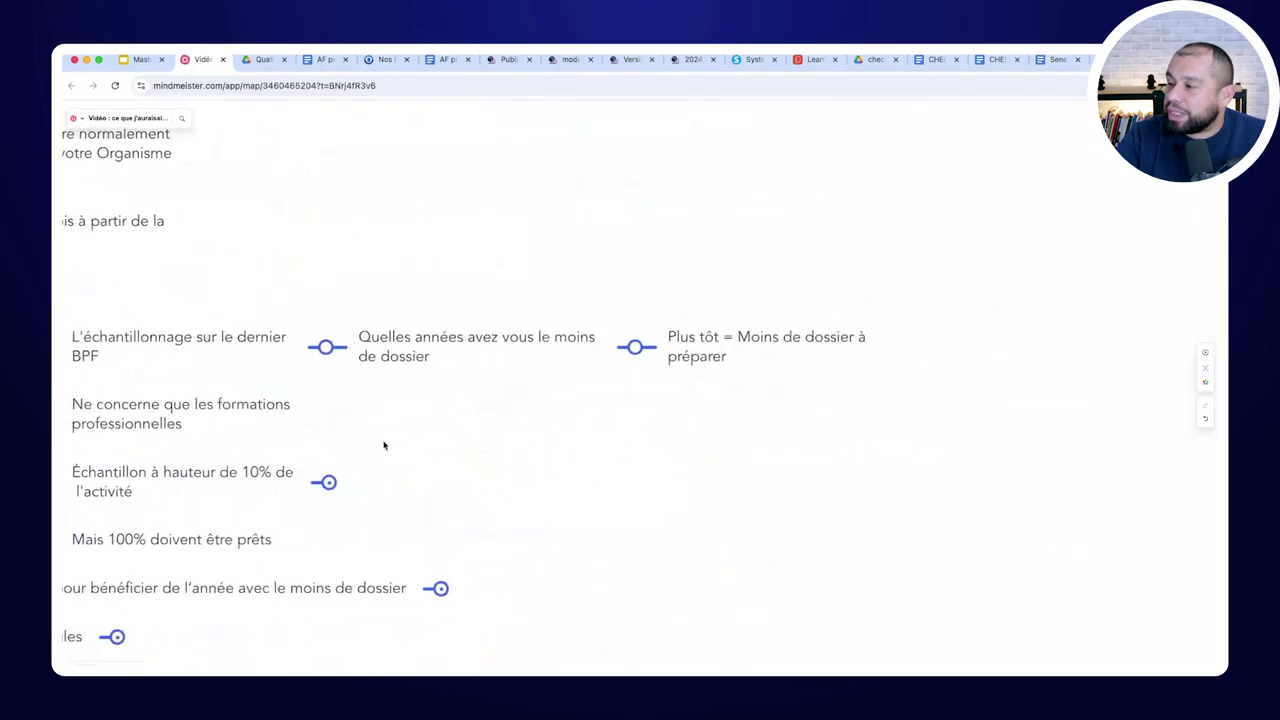
pyautogui.click(659, 388)
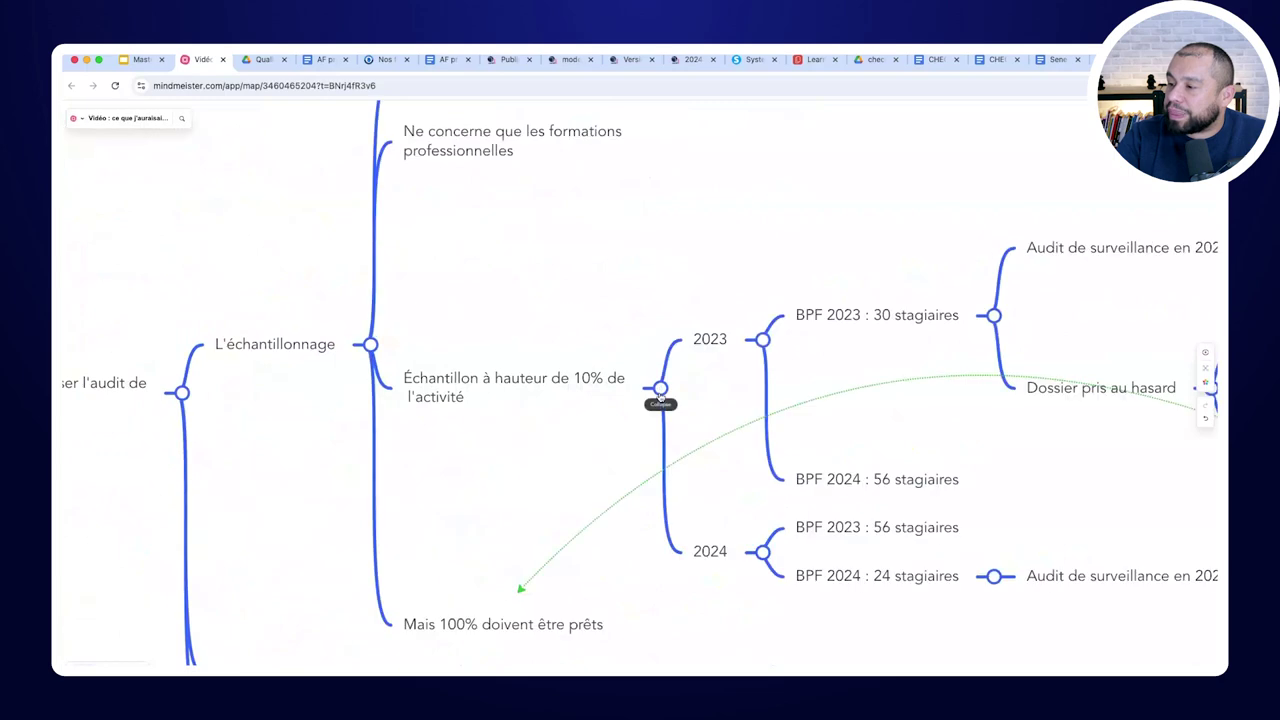
# Examine the sampling examples under Audit de surveillance en 2024 and select the 12 stagiaire en formation 2 topic
pyautogui.hscroll(10, 816, 423)
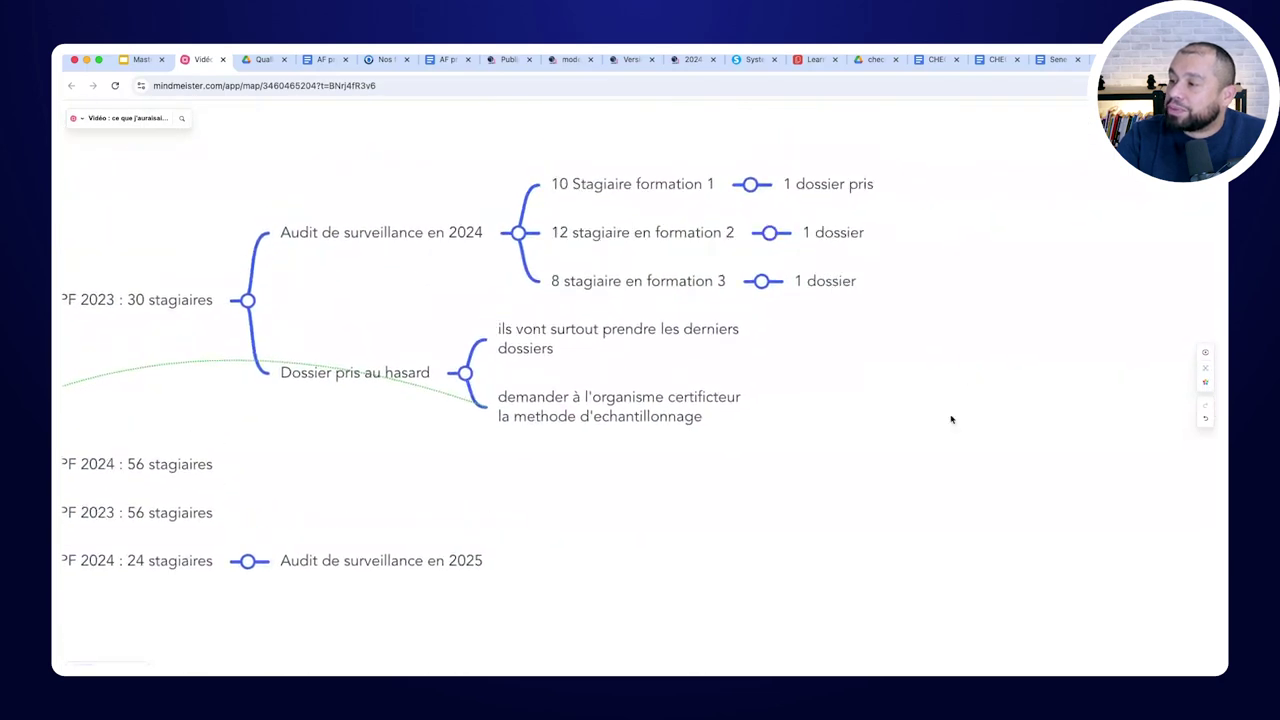
pyautogui.scroll(3, 966, 374)
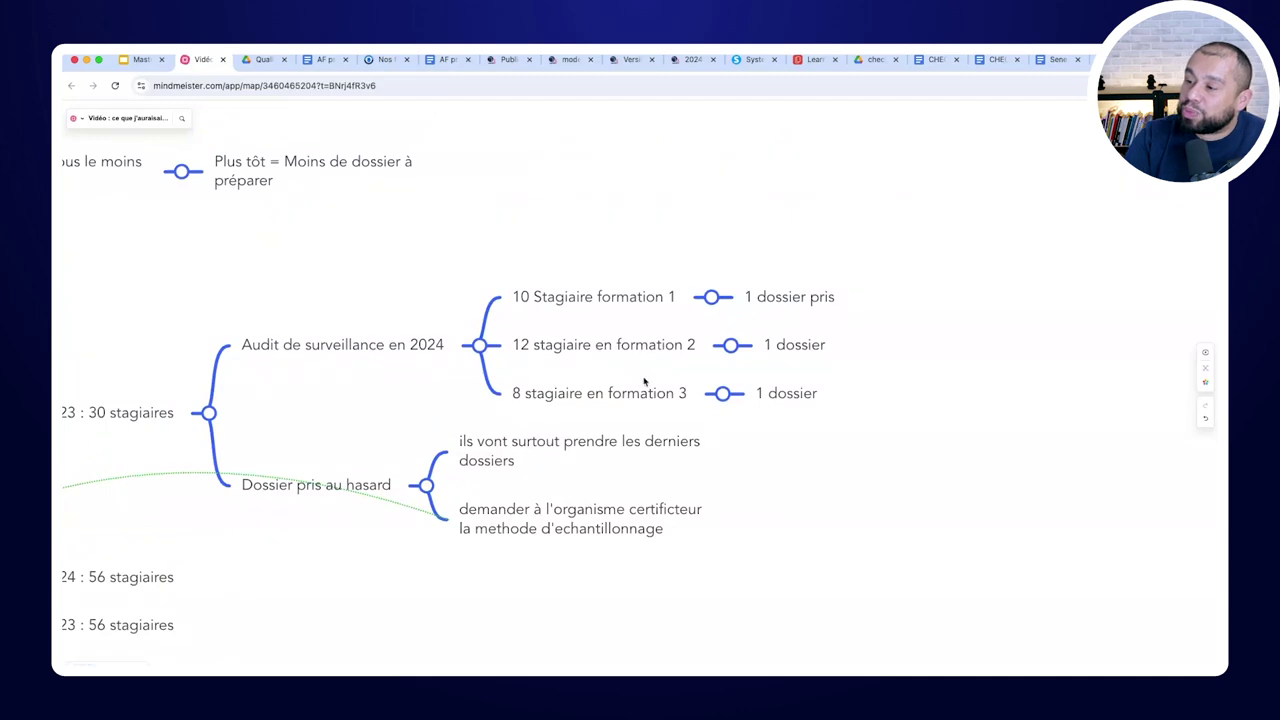
pyautogui.moveTo(353, 424); pyautogui.dragTo(523, 354)
pyautogui.click(733, 243)
pyautogui.click(774, 262)
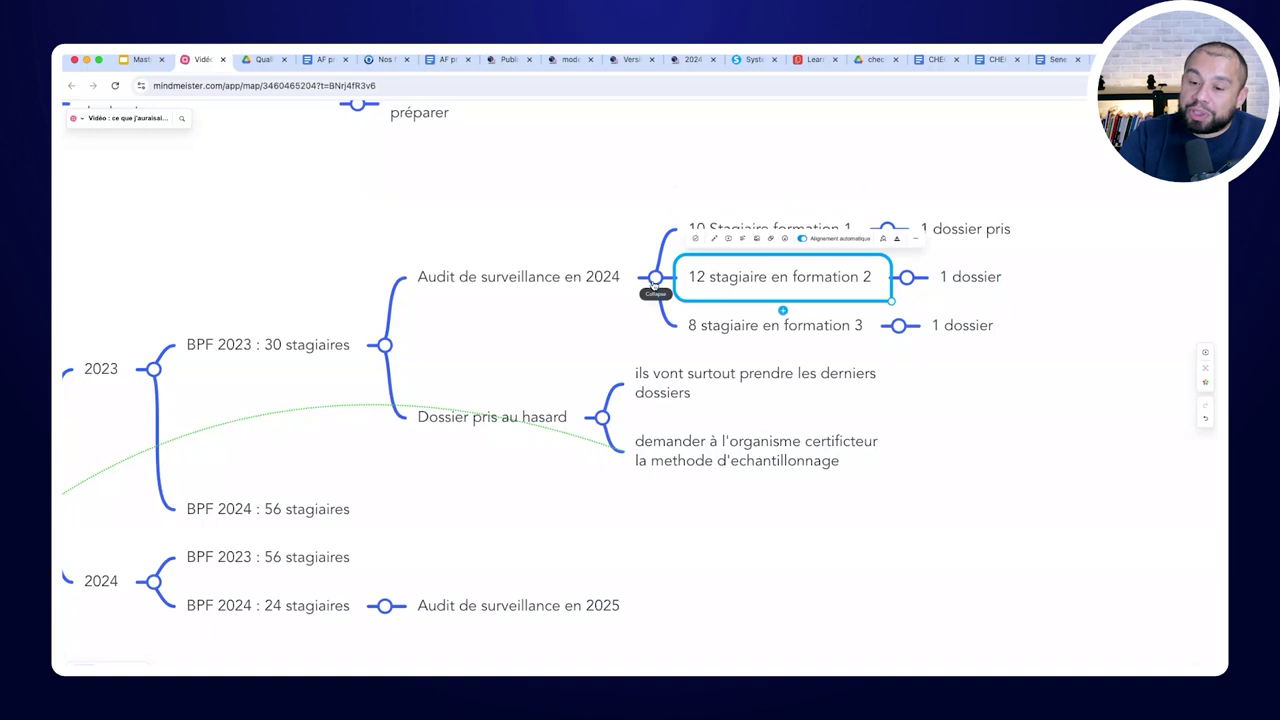
# Collapse and re-expand Audit de surveillance en 2024, and highlight its 1 dossier pris topic
pyautogui.click(654, 280)
pyautogui.moveTo(492, 350); pyautogui.dragTo(802, 281)
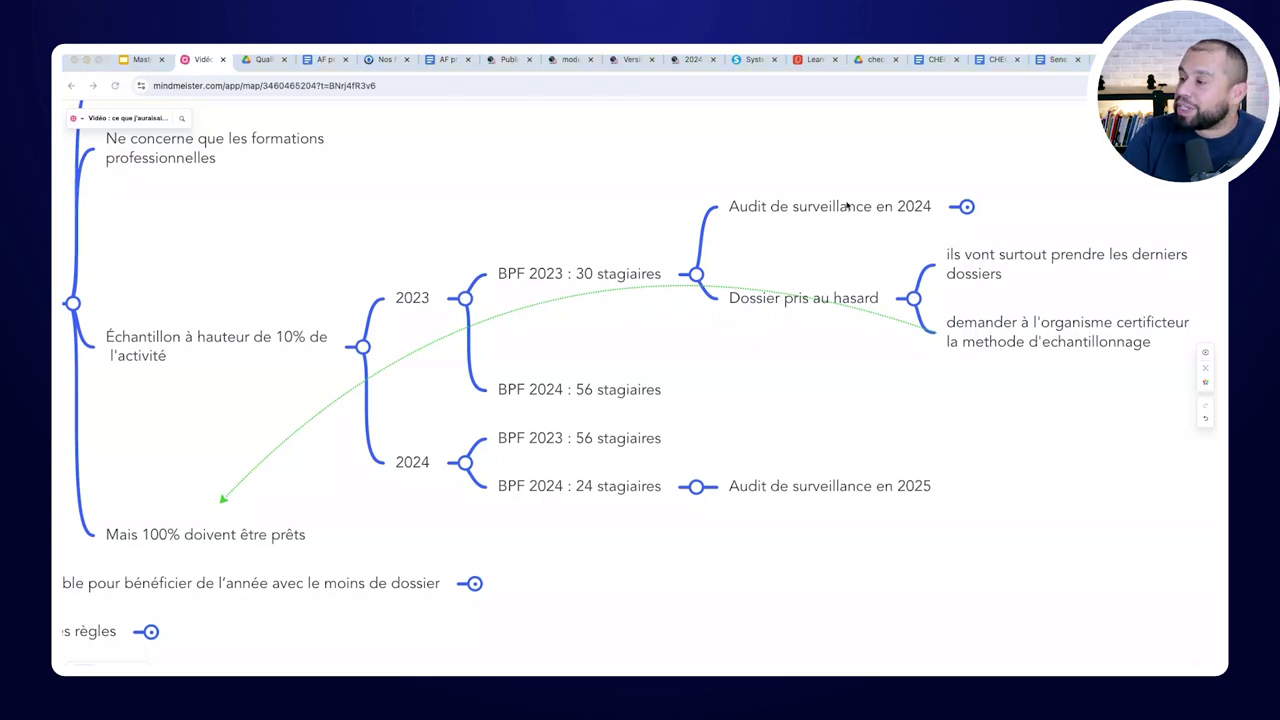
pyautogui.click(988, 274)
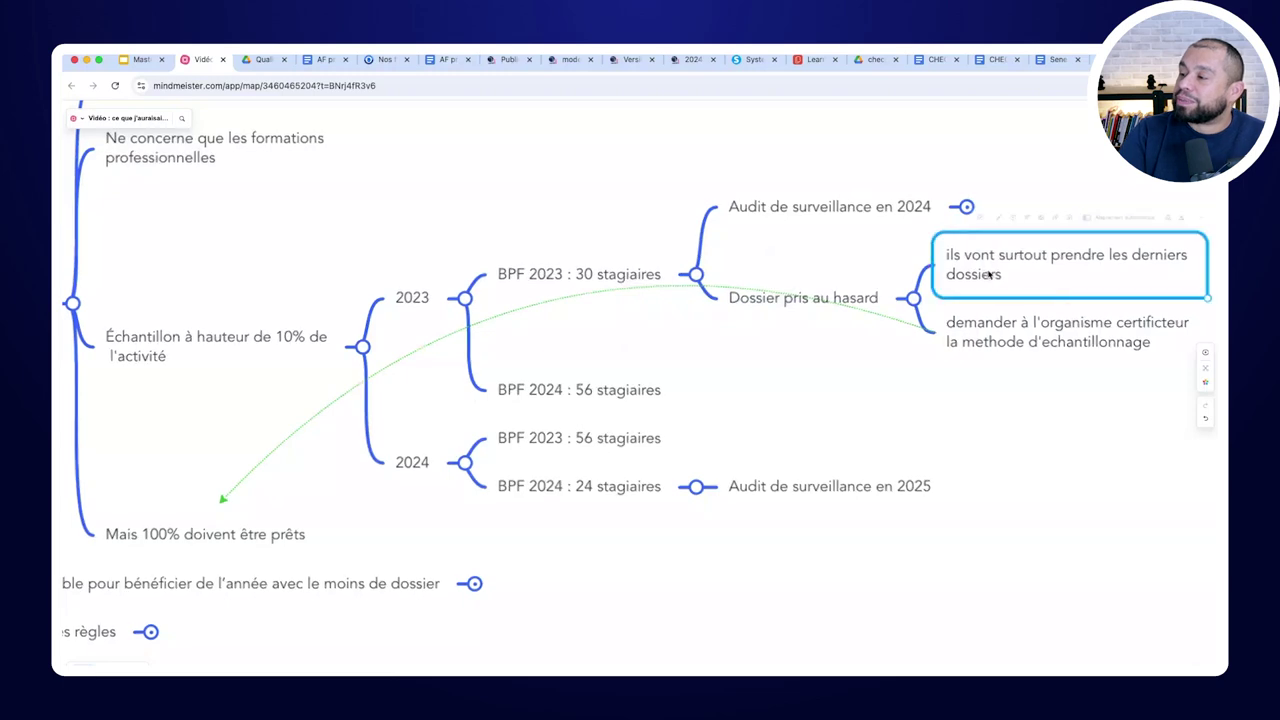
pyautogui.click(966, 206)
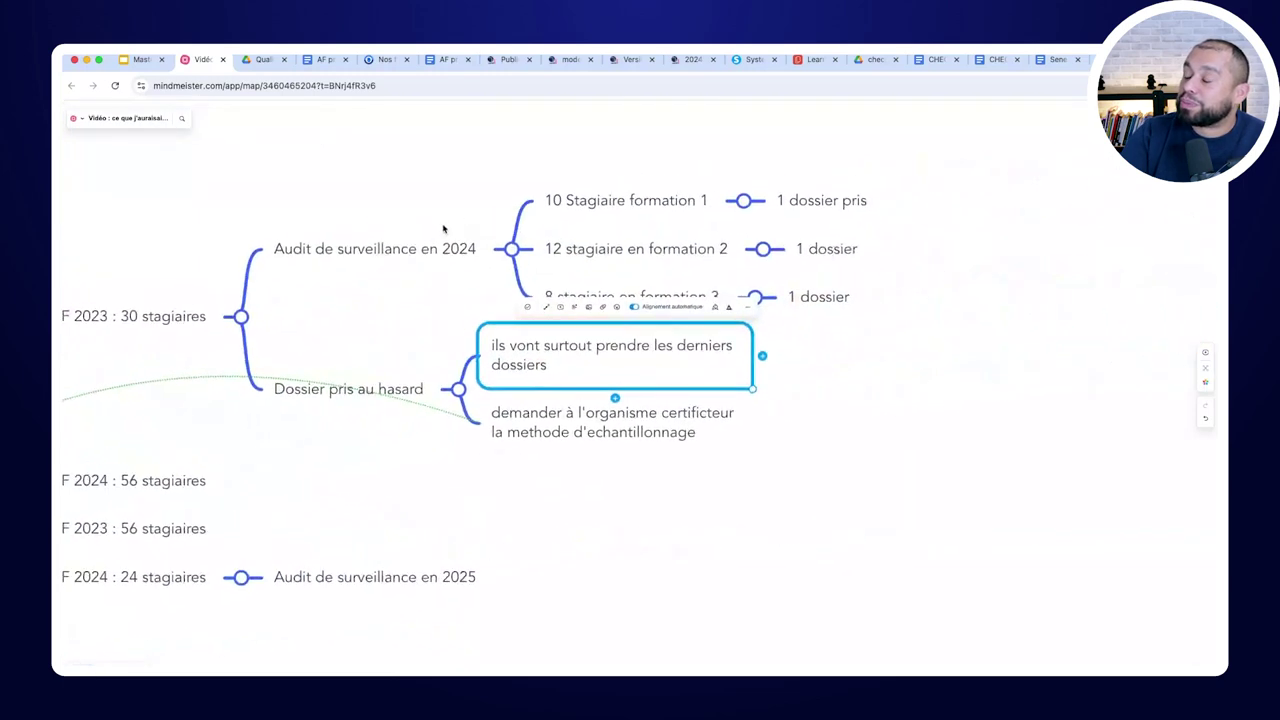
pyautogui.click(1000, 332)
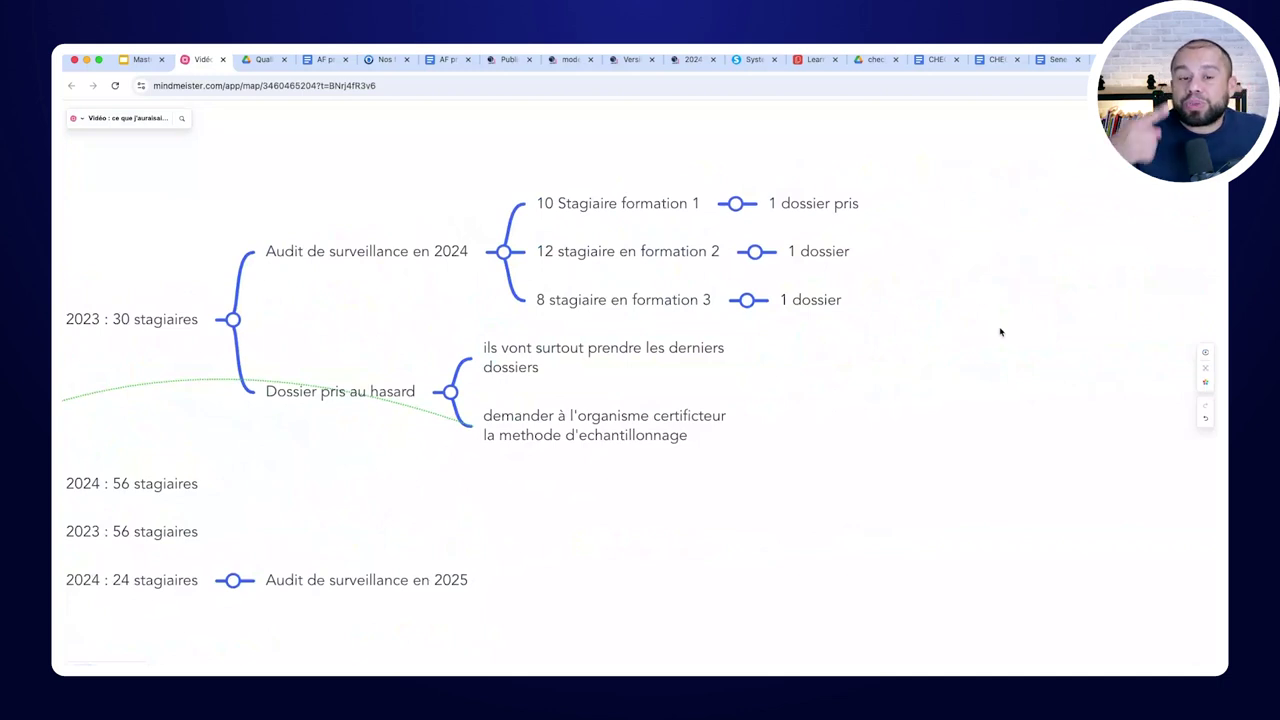
pyautogui.click(842, 222)
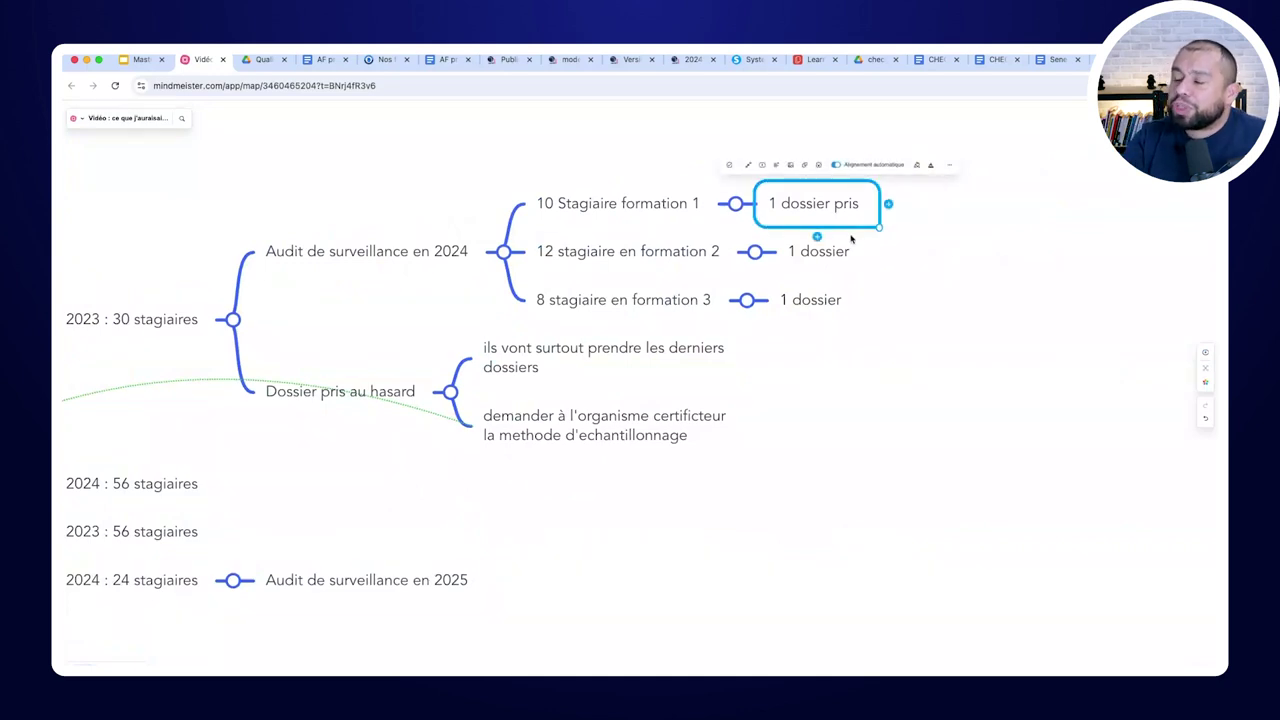
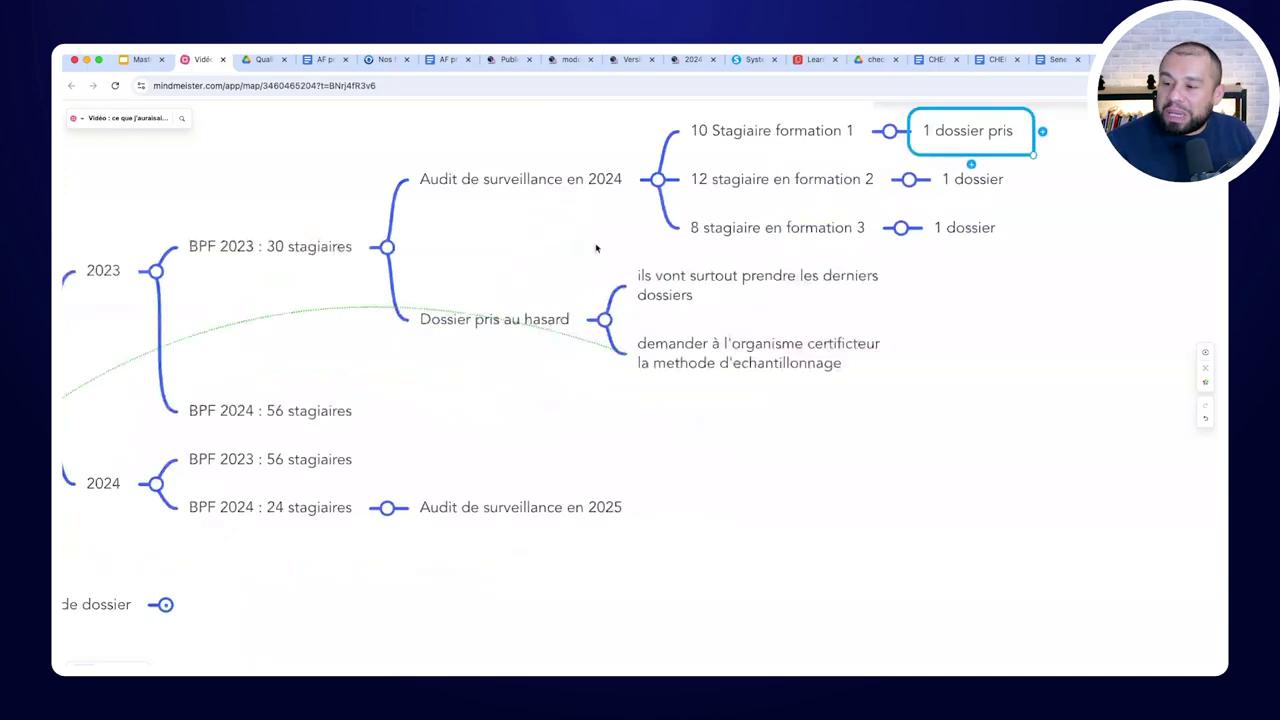
# Expand the 3° Dossier D'audit branch to show its subtopics
pyautogui.moveTo(386, 332); pyautogui.dragTo(942, 119)
pyautogui.moveTo(450, 370); pyautogui.dragTo(922, 108)
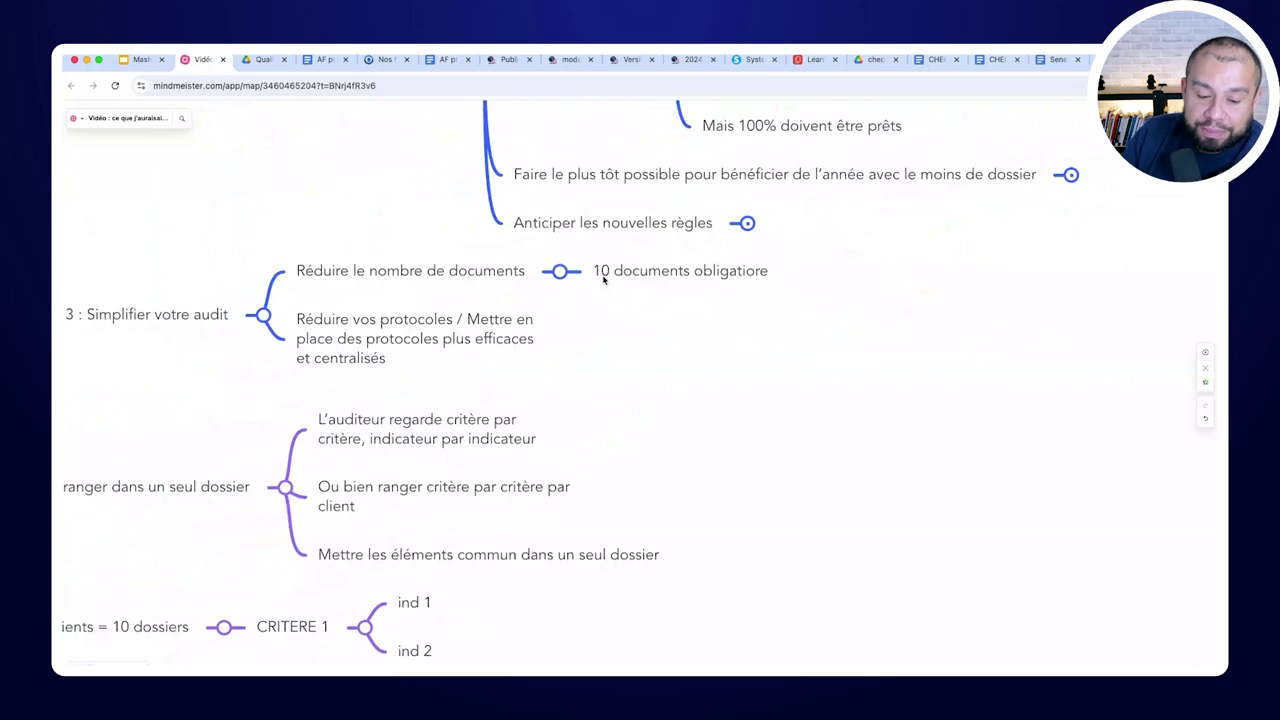
pyautogui.scroll(-10, 603, 280)
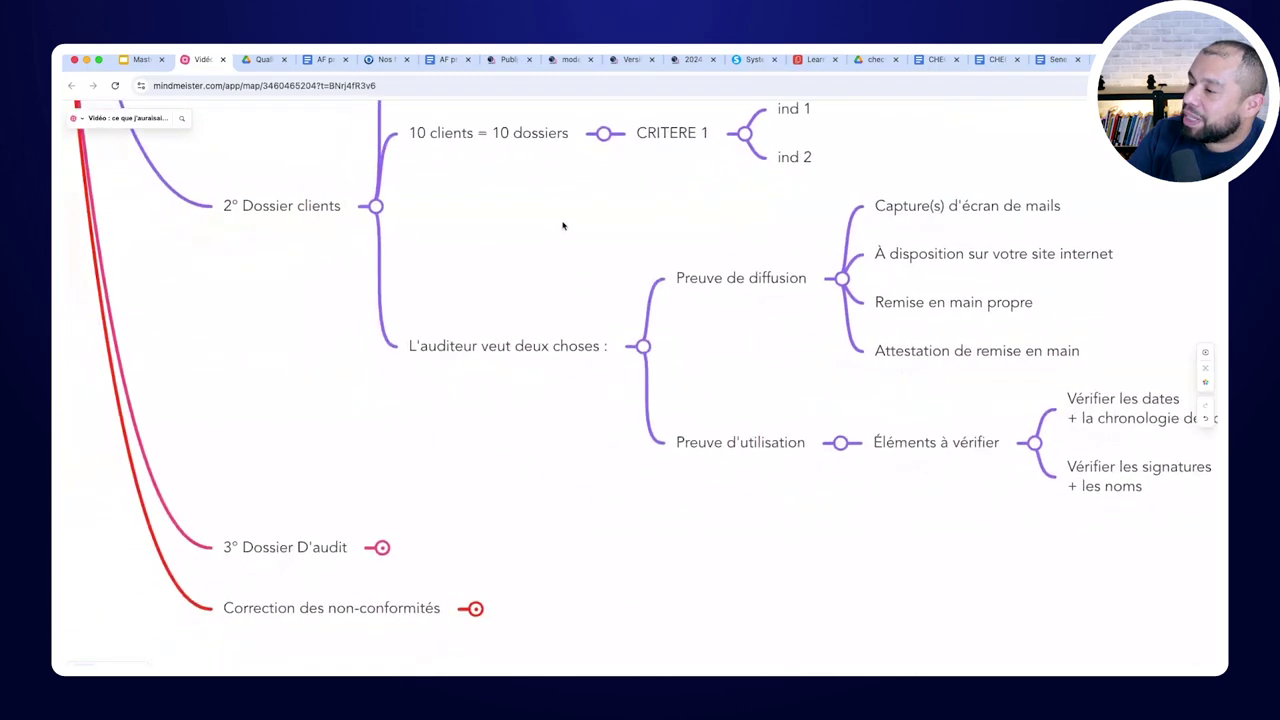
pyautogui.click(382, 547)
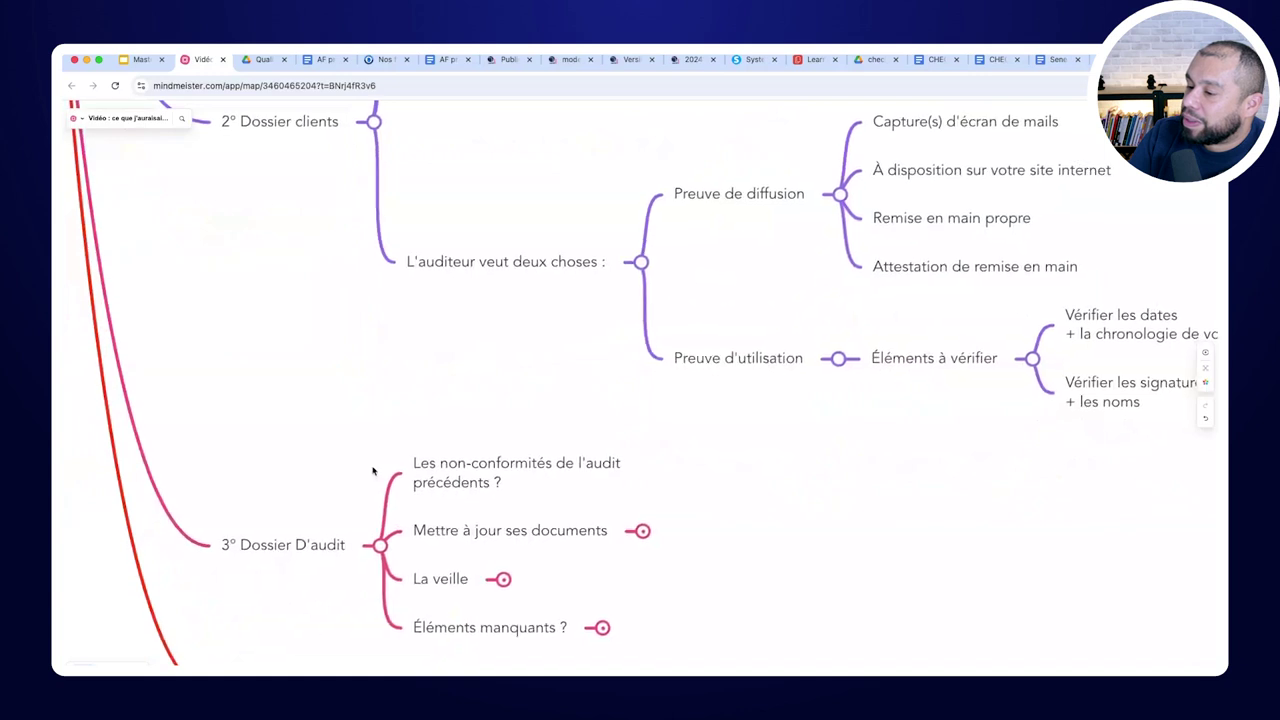
pyautogui.moveTo(380, 471); pyautogui.dragTo(317, 351)
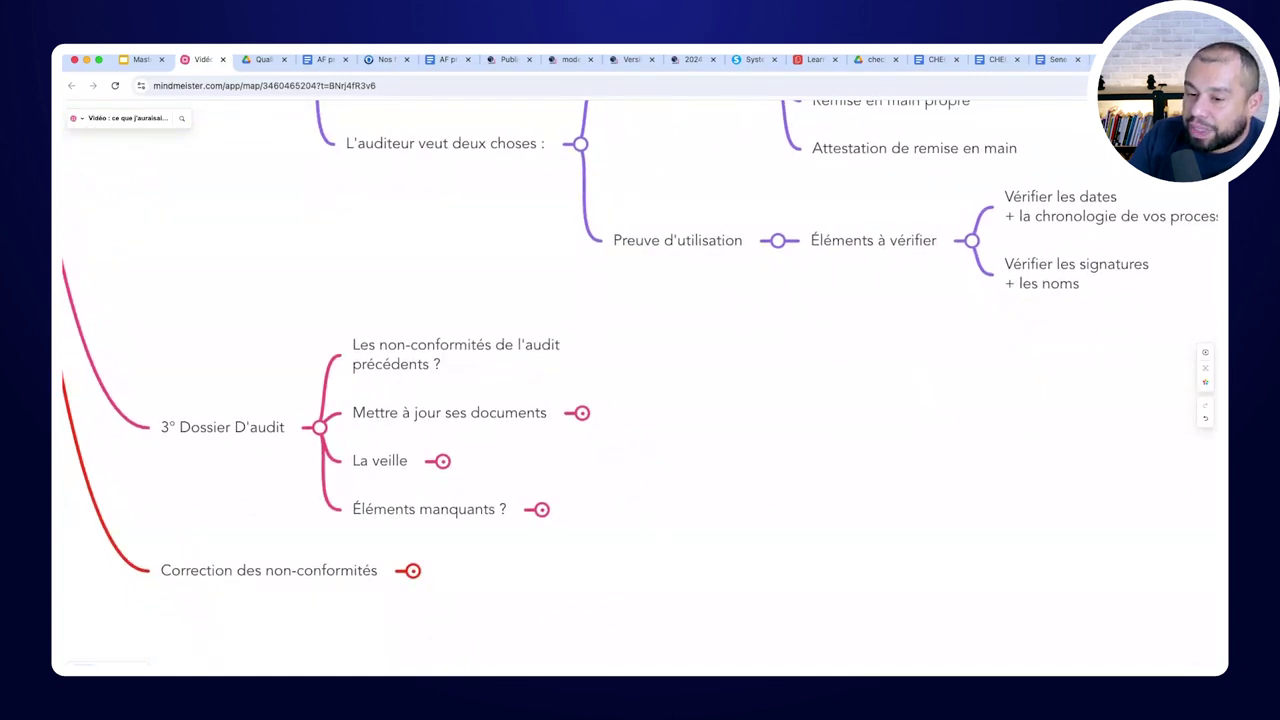
# Move Les non-conformités de l'audit précédents ? to just below La veille and expand Mettre à jour ses documents
pyautogui.click(483, 370)
pyautogui.moveTo(508, 345); pyautogui.dragTo(414, 491)
pyautogui.click(714, 443)
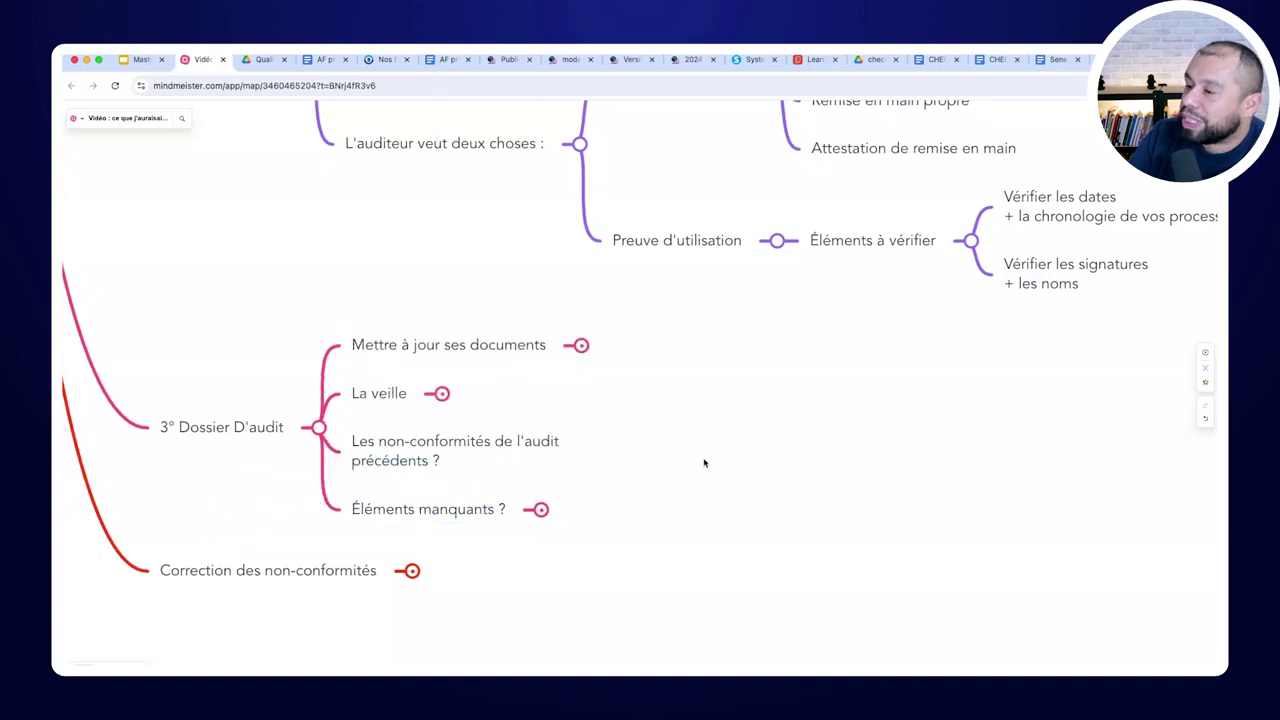
pyautogui.moveTo(703, 460); pyautogui.dragTo(645, 609)
pyautogui.click(521, 492)
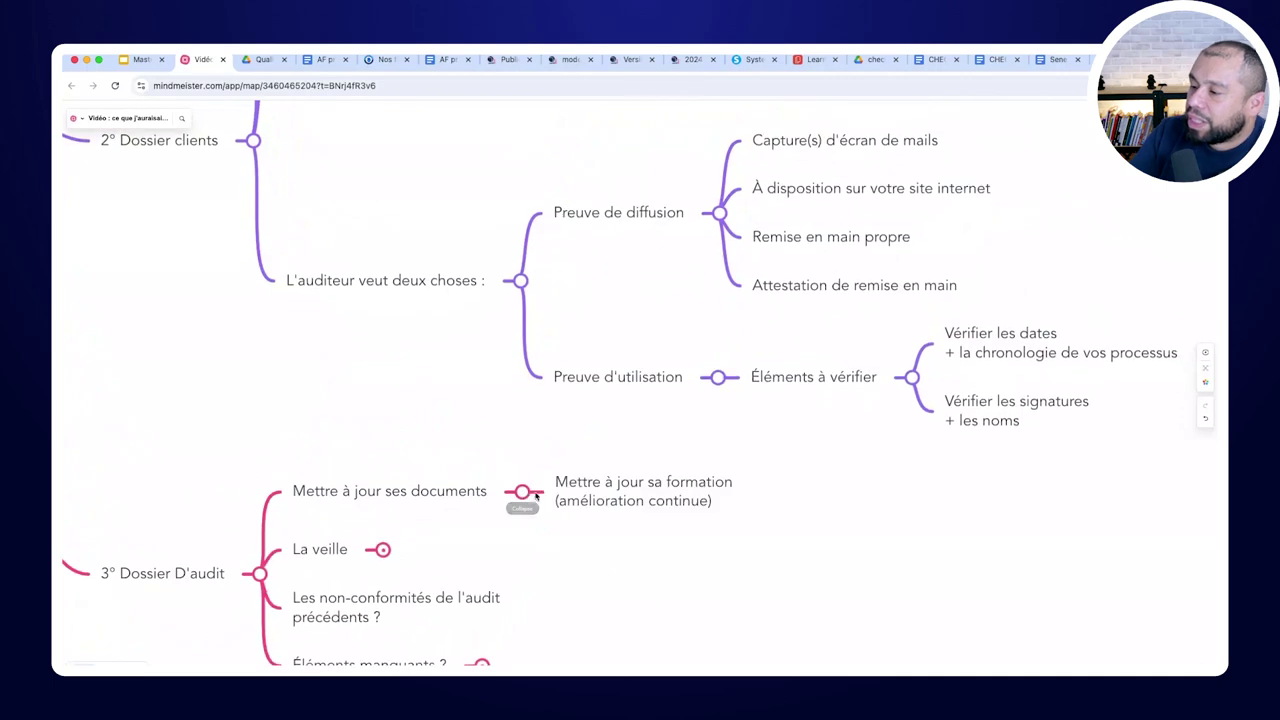
# Switch to the AF presentiel - Utilisation et remise des documents file and examine the document update date in its page footer
pyautogui.click(320, 59)
pyautogui.scroll(-6, 985, 500)
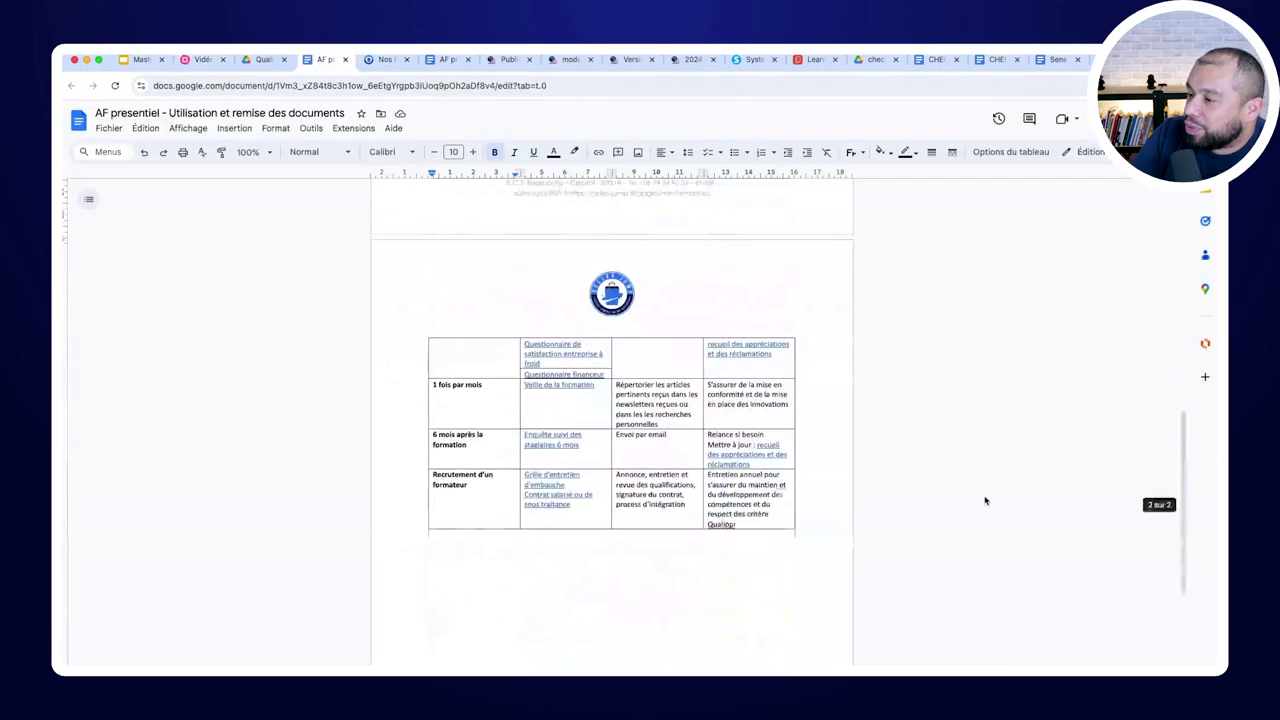
pyautogui.scroll(2, 985, 500)
pyautogui.doubleClick(846, 392)
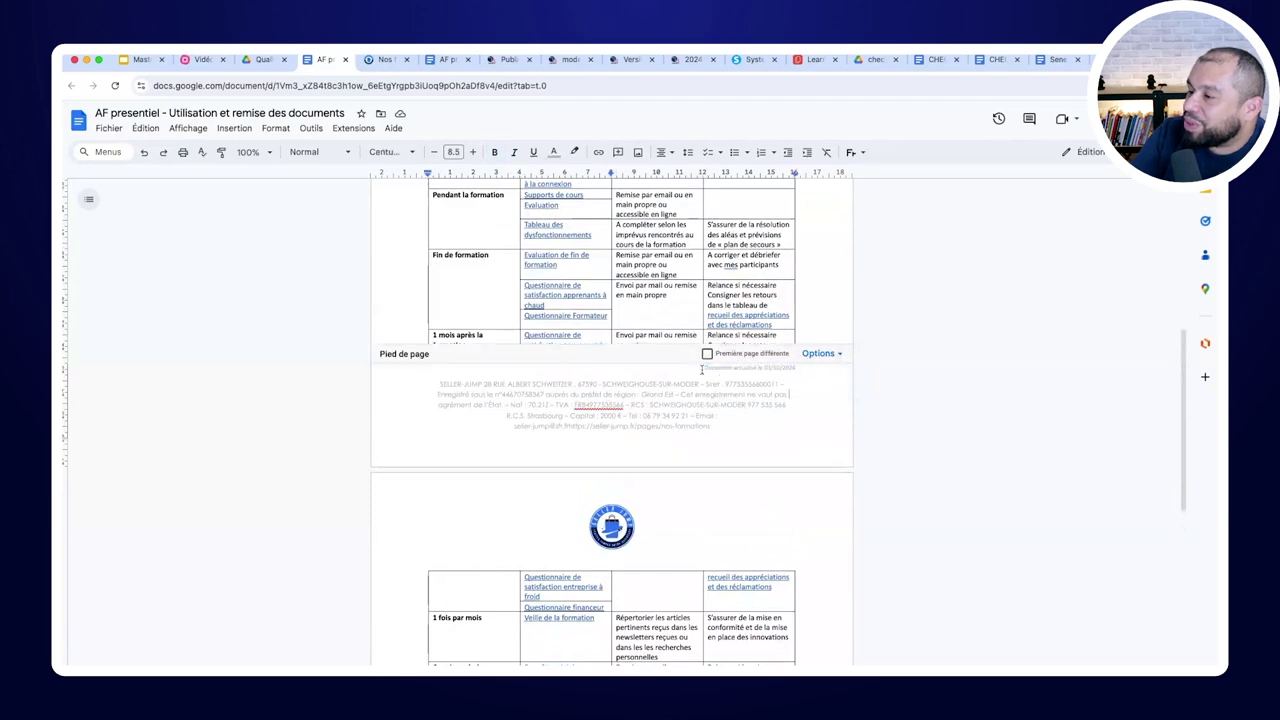
pyautogui.moveTo(701, 370); pyautogui.dragTo(925, 379)
# Back in the mind map, draw a connection arrow from Mettre à jour ses documents to La veille
pyautogui.click(200, 59)
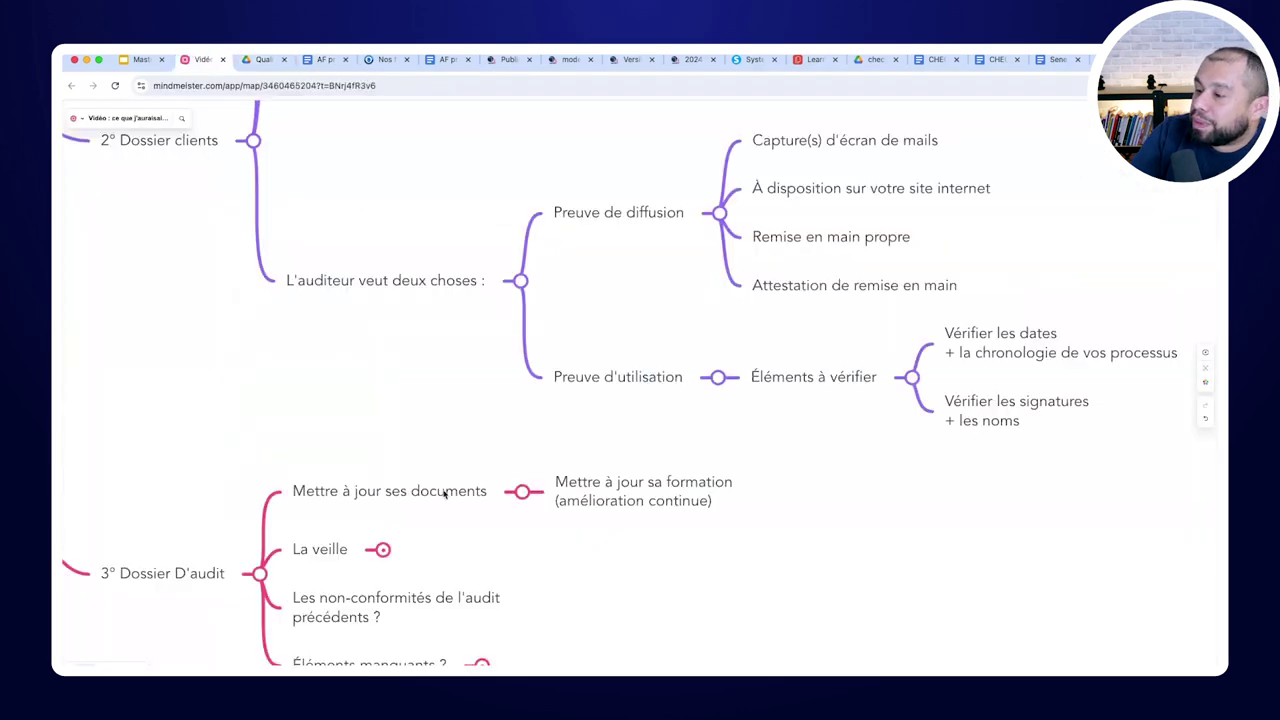
pyautogui.moveTo(420, 441); pyautogui.dragTo(429, 349)
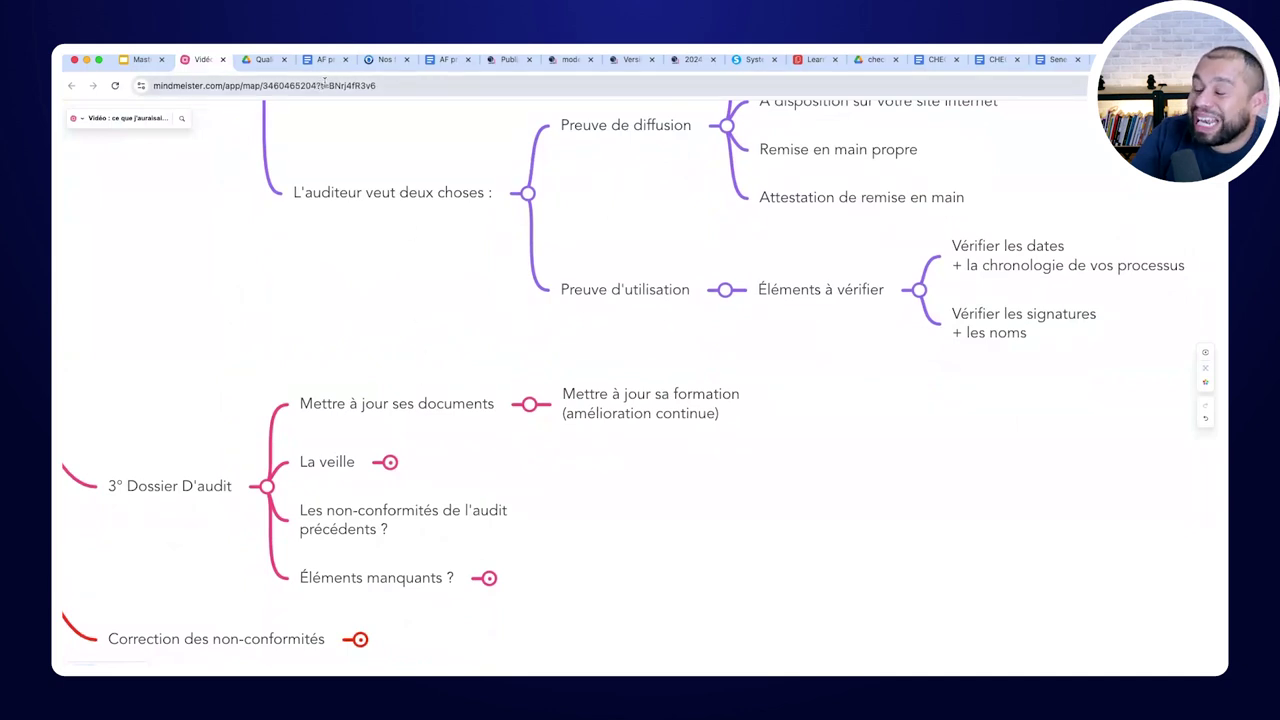
pyautogui.click(423, 408)
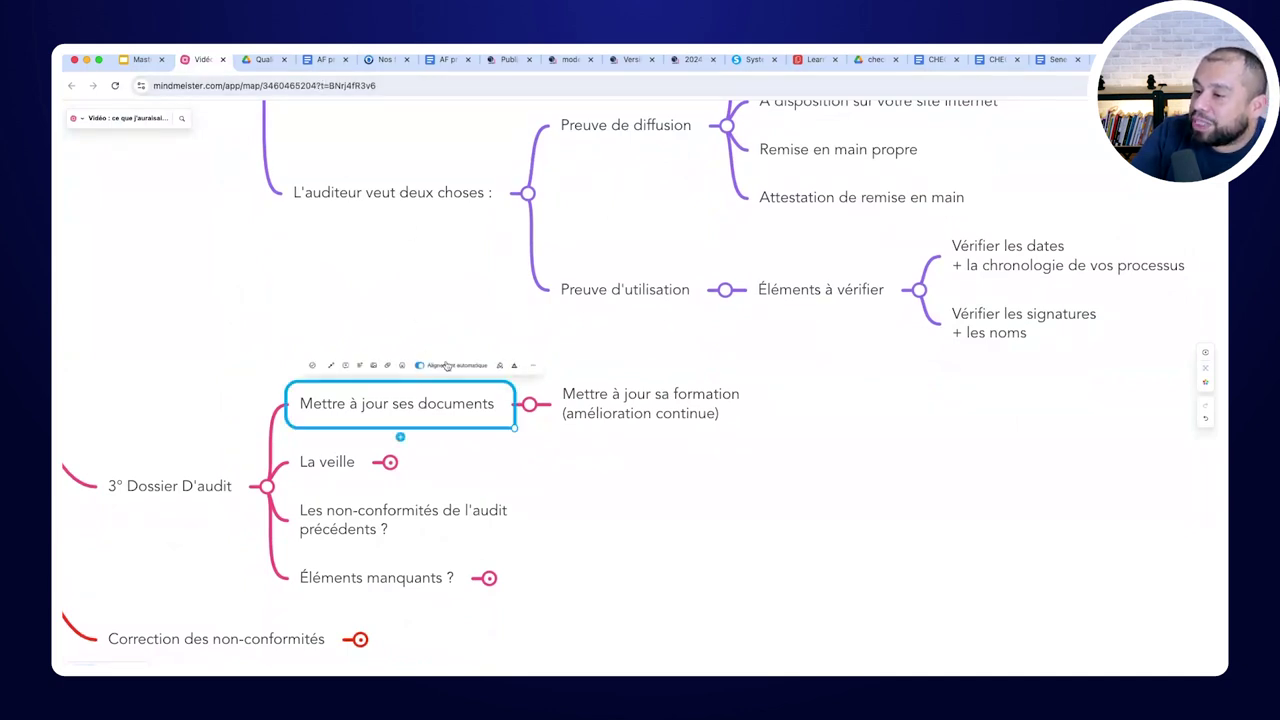
pyautogui.click(334, 366)
pyautogui.moveTo(400, 440); pyautogui.dragTo(330, 442)
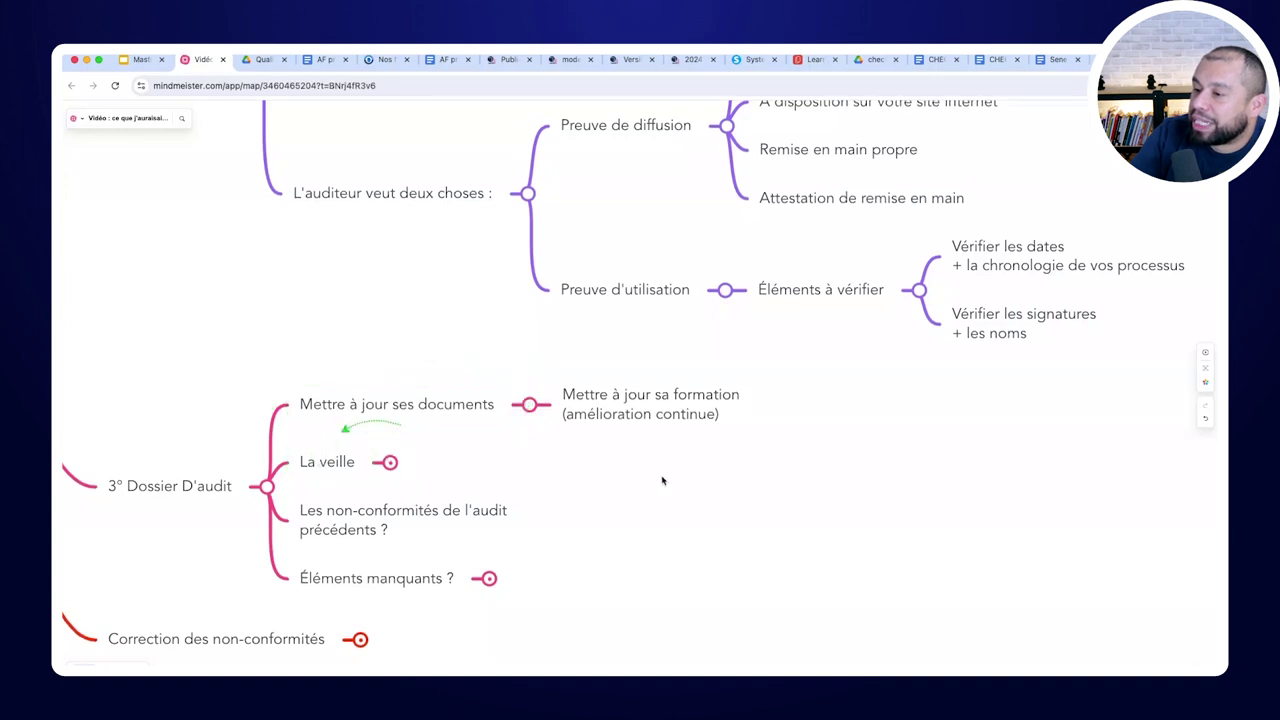
# Open YouTube in a new tab, pause the video and view the devenir formateur - coach channel's videos
pyautogui.press('super+t')
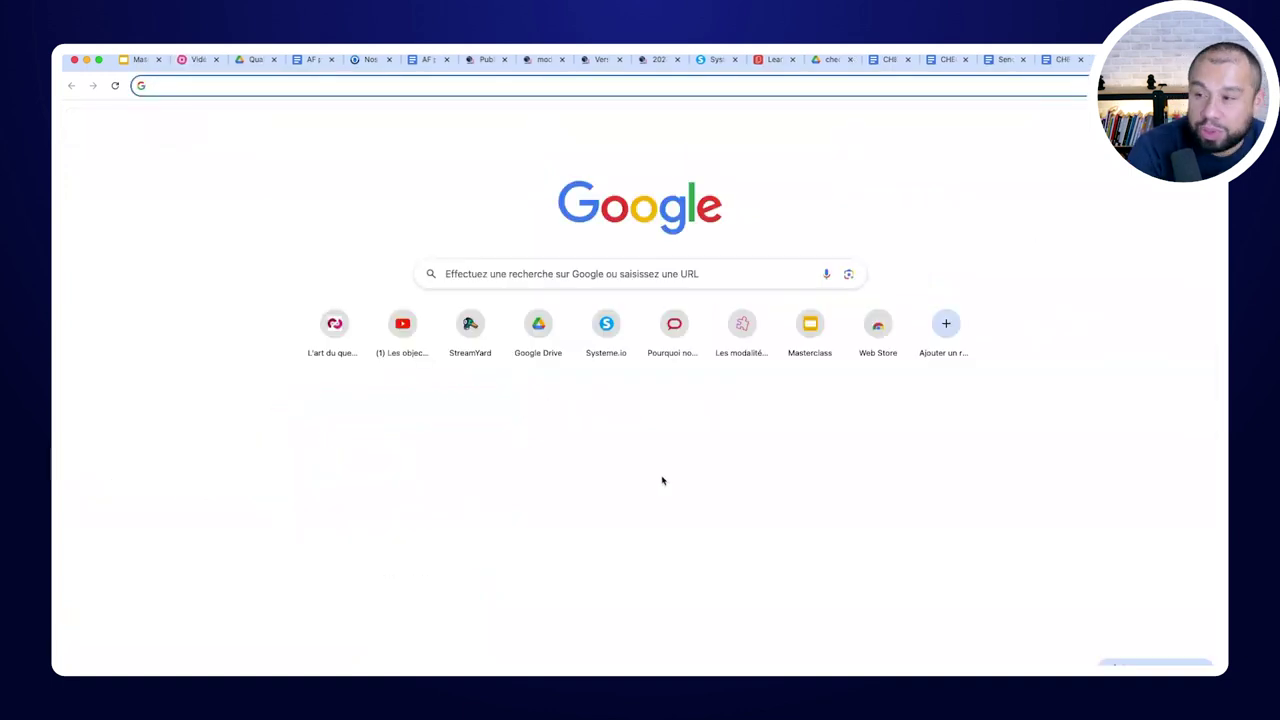
pyautogui.write('you')
pyautogui.press('Return')
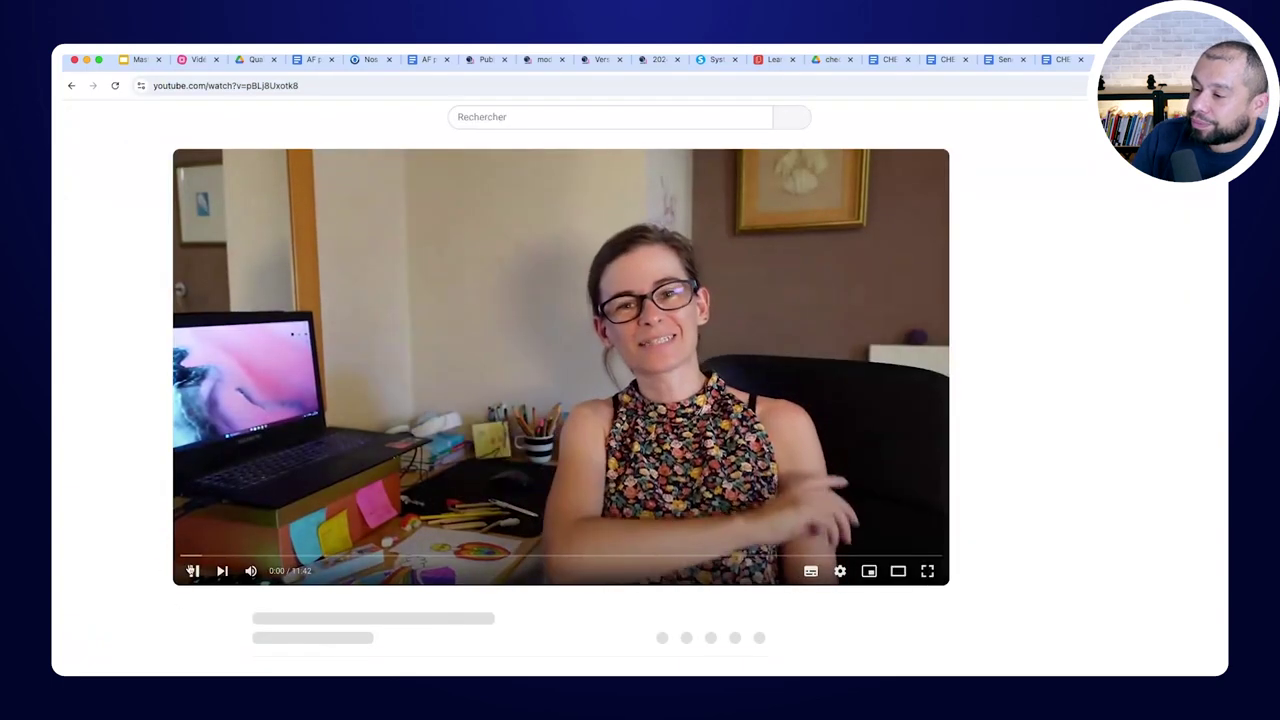
pyautogui.click(188, 570)
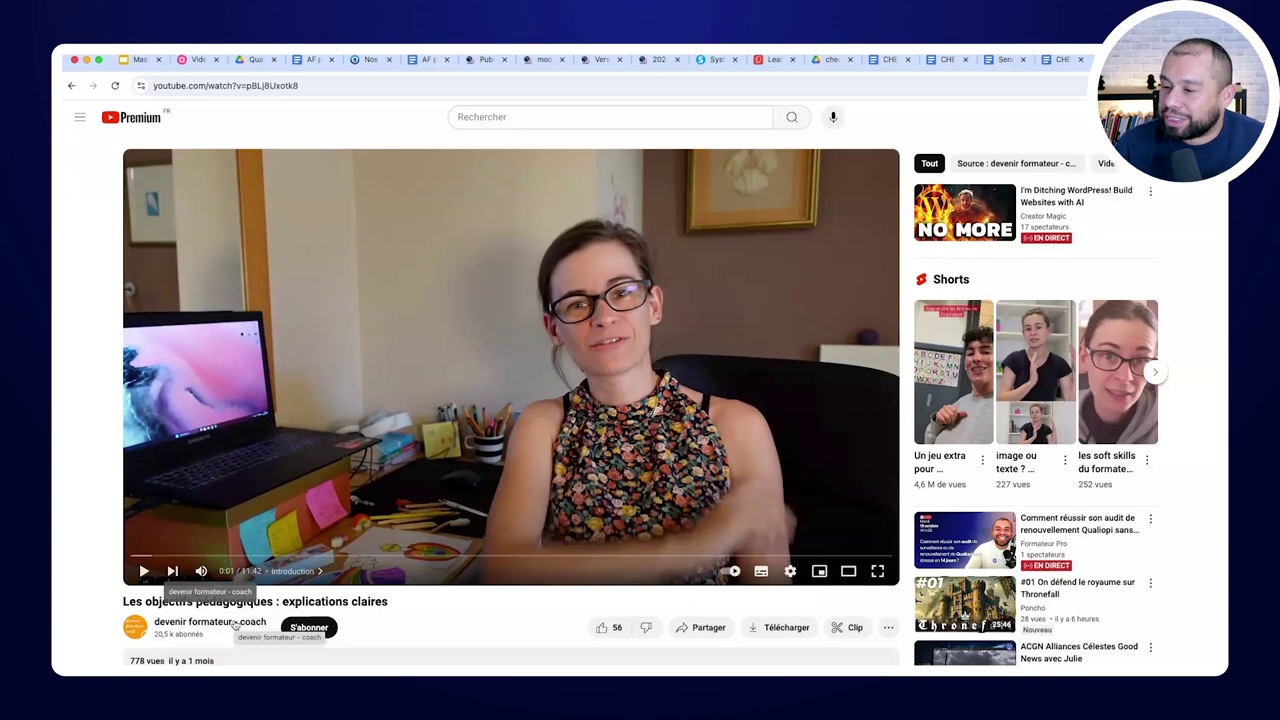
pyautogui.click(235, 623)
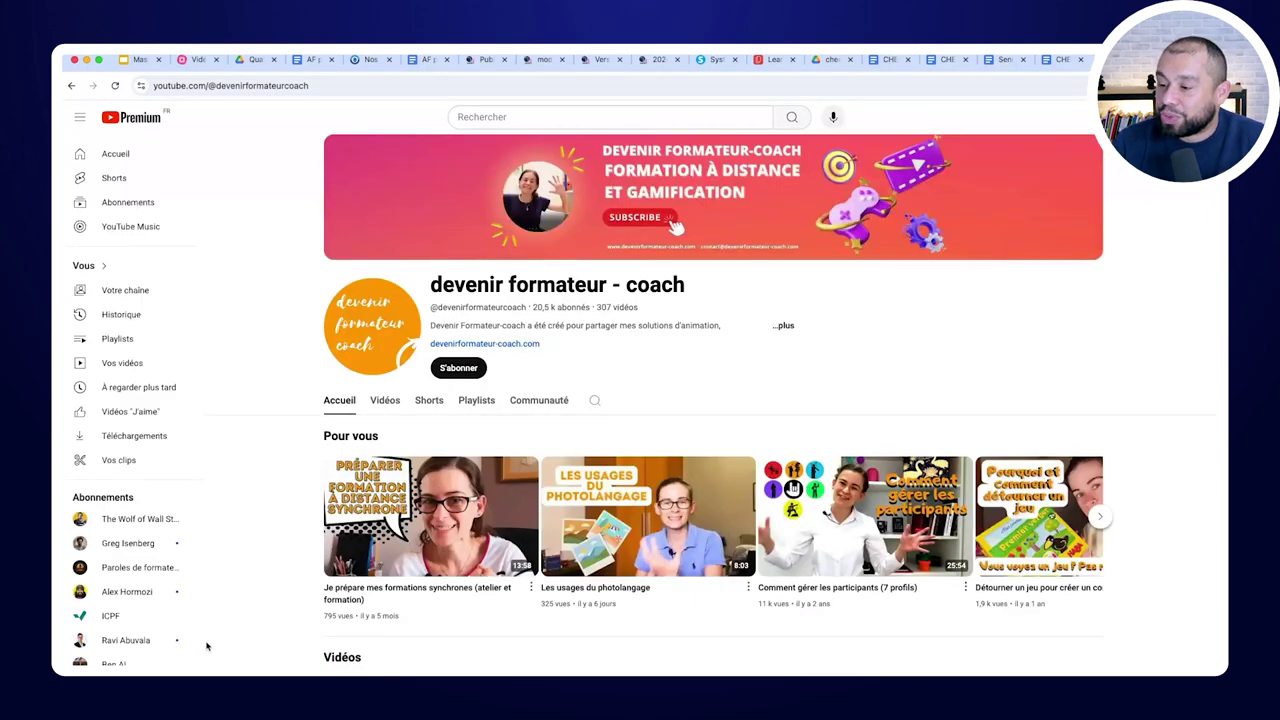
pyautogui.click(386, 402)
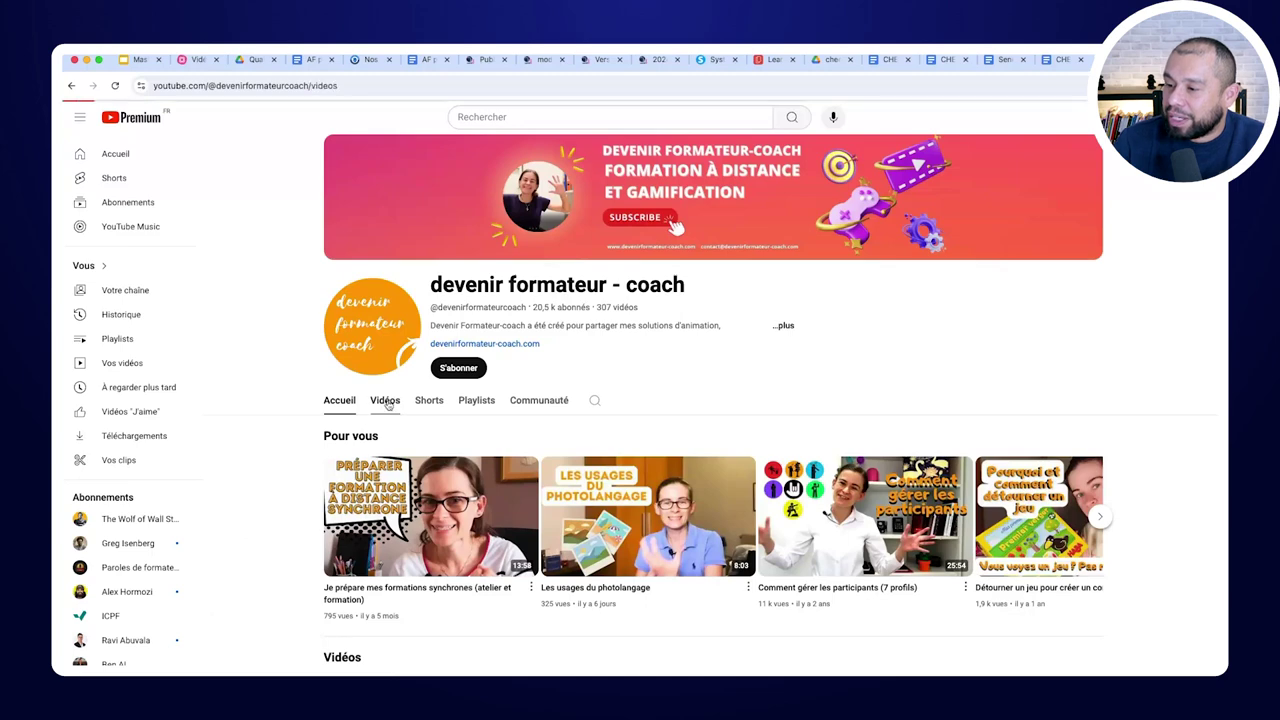
pyautogui.moveTo(549, 565)
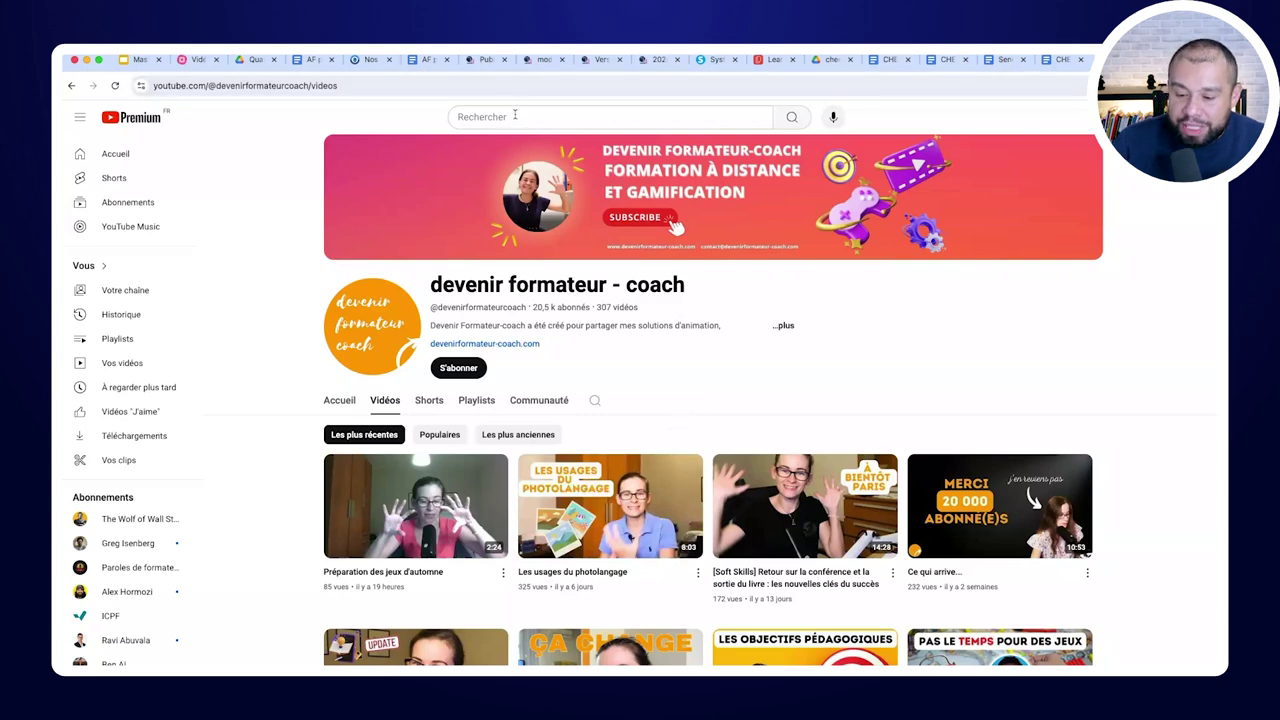
# Search YouTube for "veille formation" and look through the results
pyautogui.click(515, 116)
pyautogui.write('v')
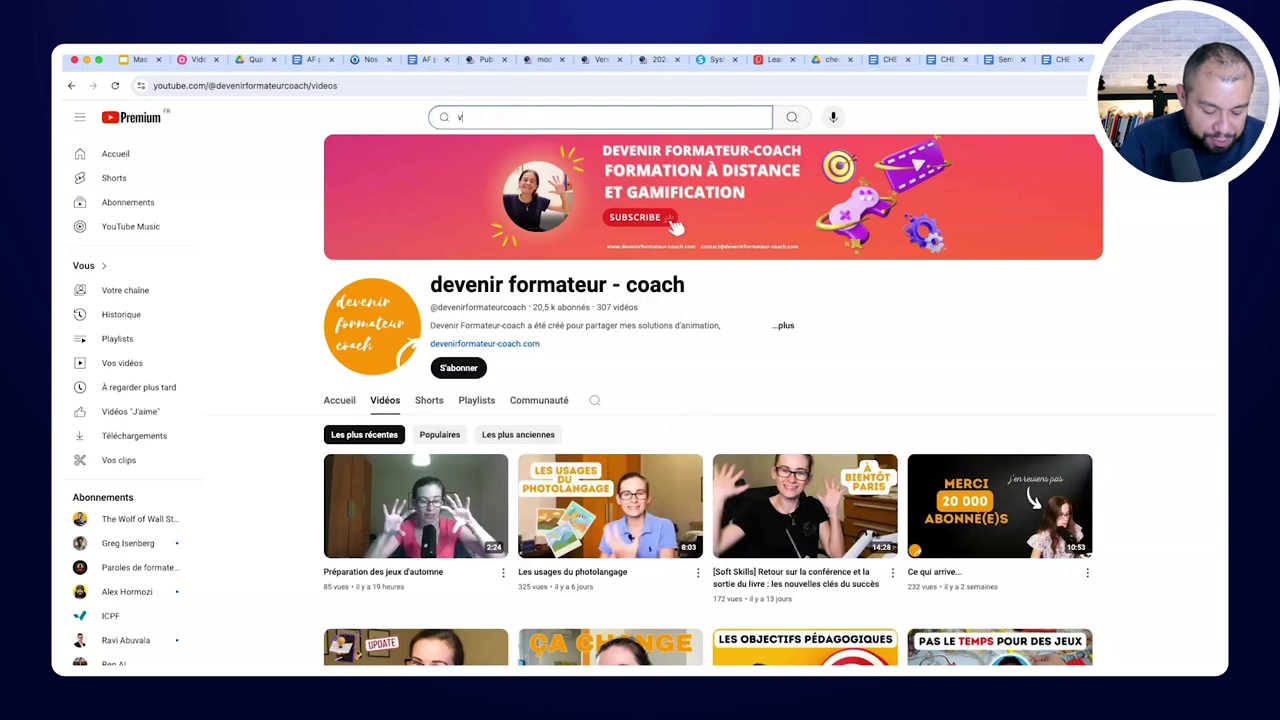
pyautogui.write('eille formation')
pyautogui.press('Return')
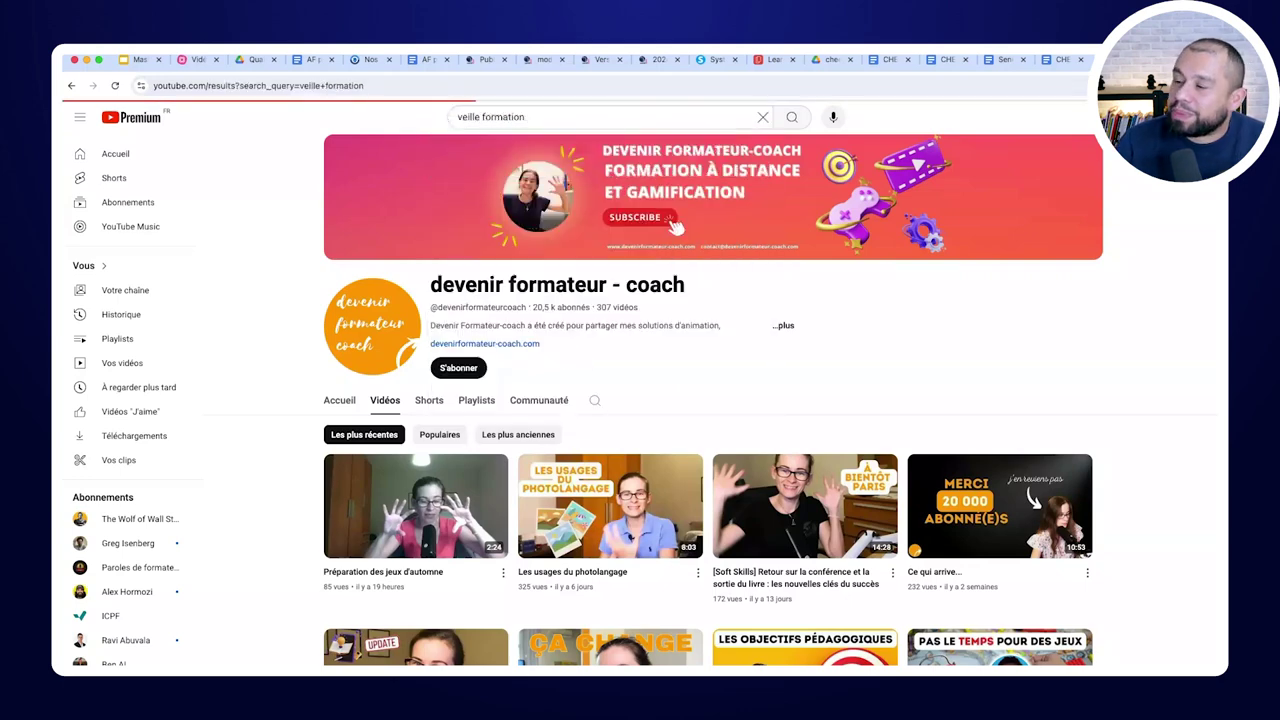
pyautogui.moveTo(628, 362)
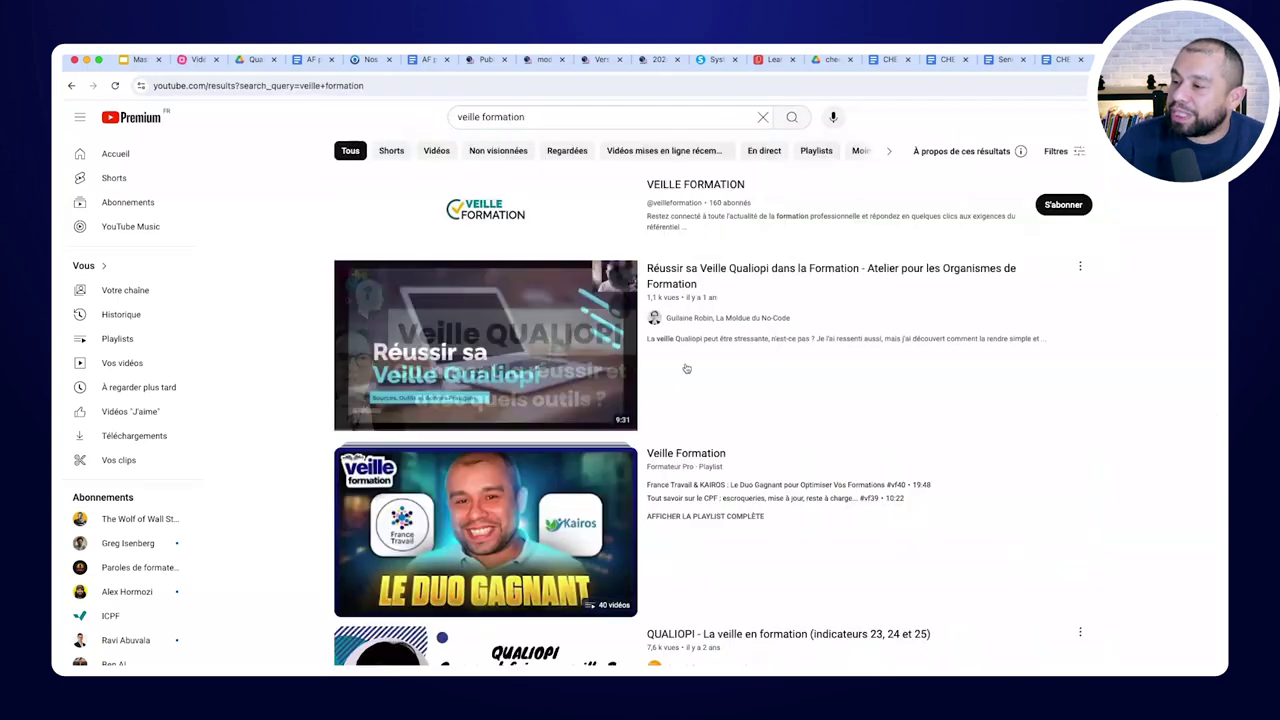
pyautogui.scroll(-3, 572, 369)
pyautogui.moveTo(742, 347)
pyautogui.scroll(-3, 742, 347)
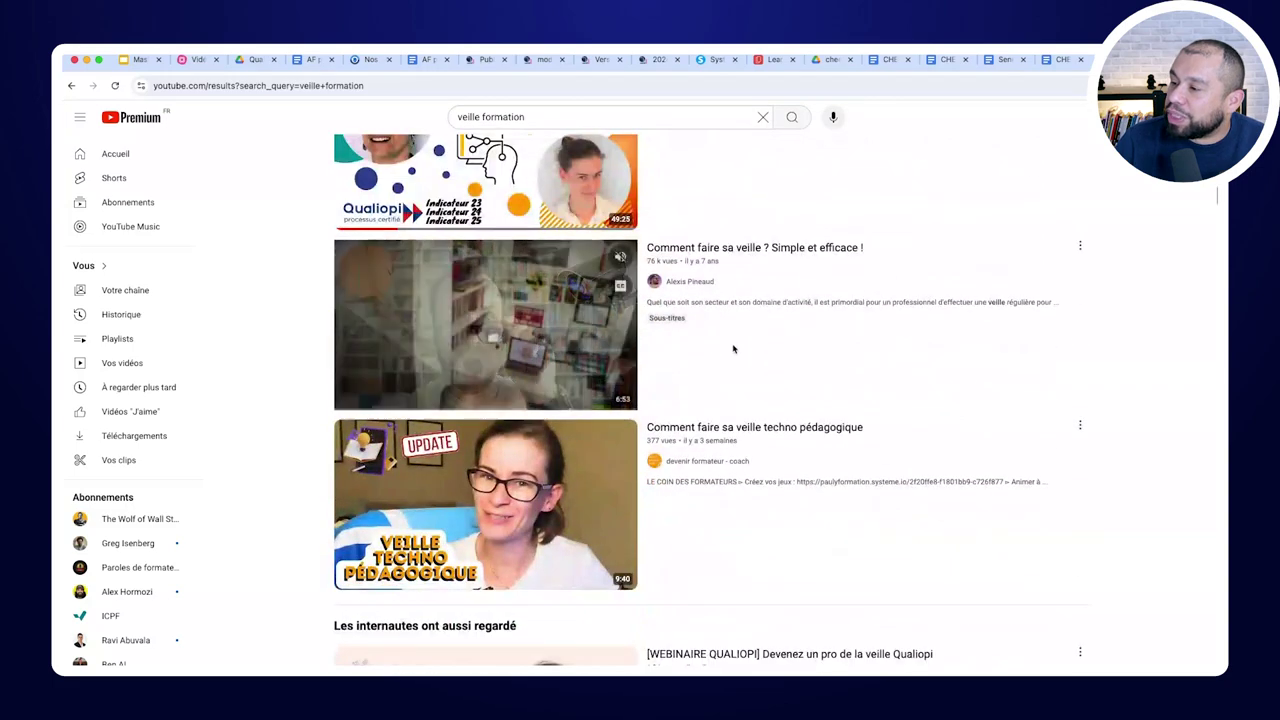
pyautogui.scroll(6, 737, 350)
# Sort the veille formation results by Date de mise en ligne and browse the most recent videos
pyautogui.click(1060, 153)
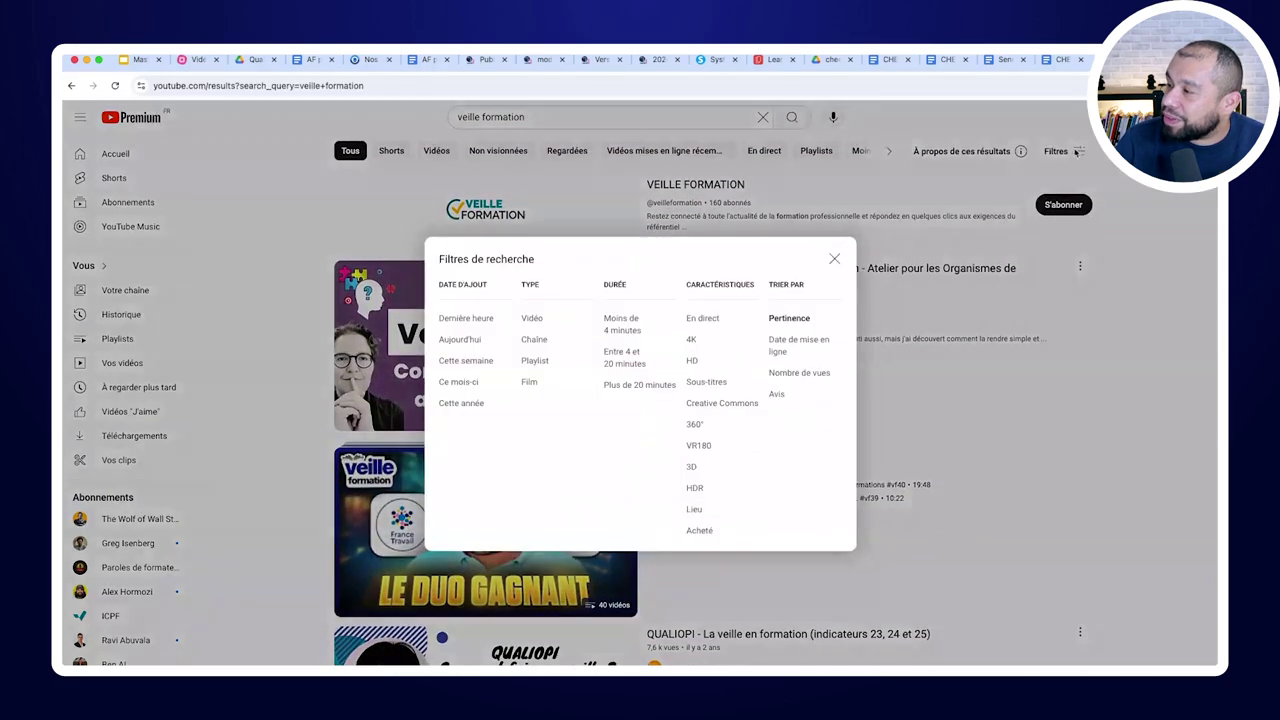
pyautogui.click(797, 343)
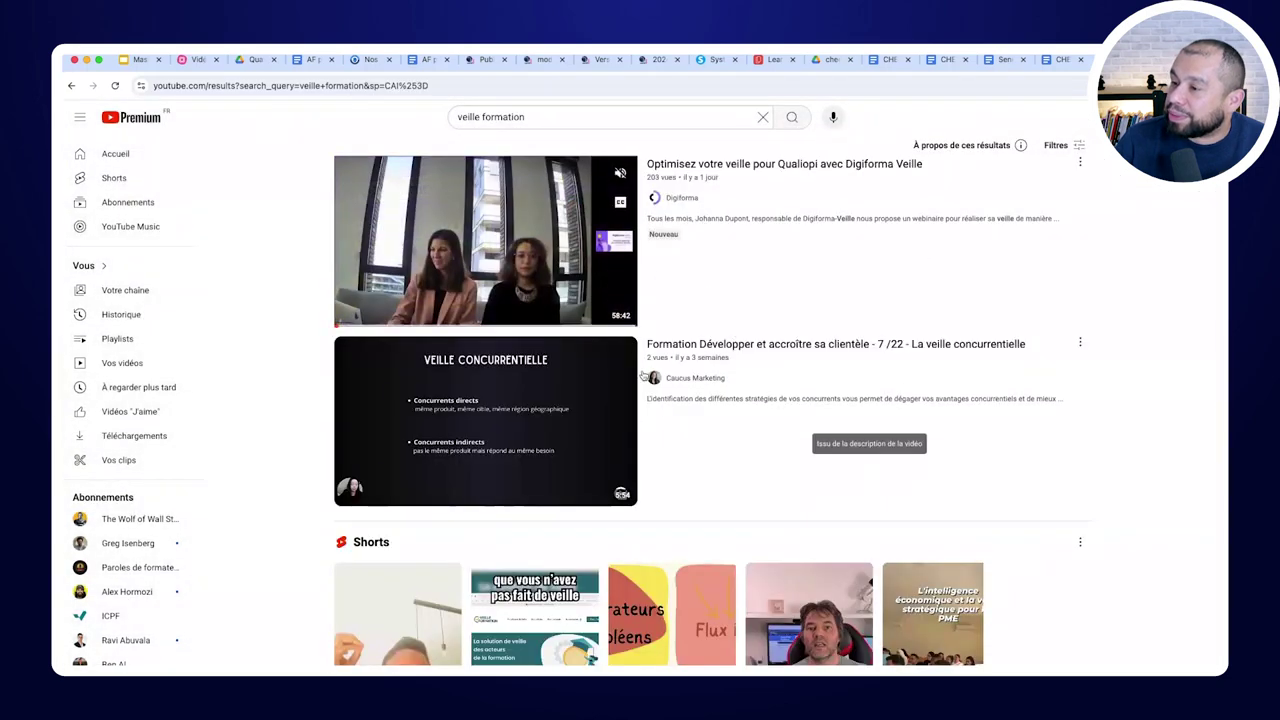
pyautogui.scroll(-5, 772, 425)
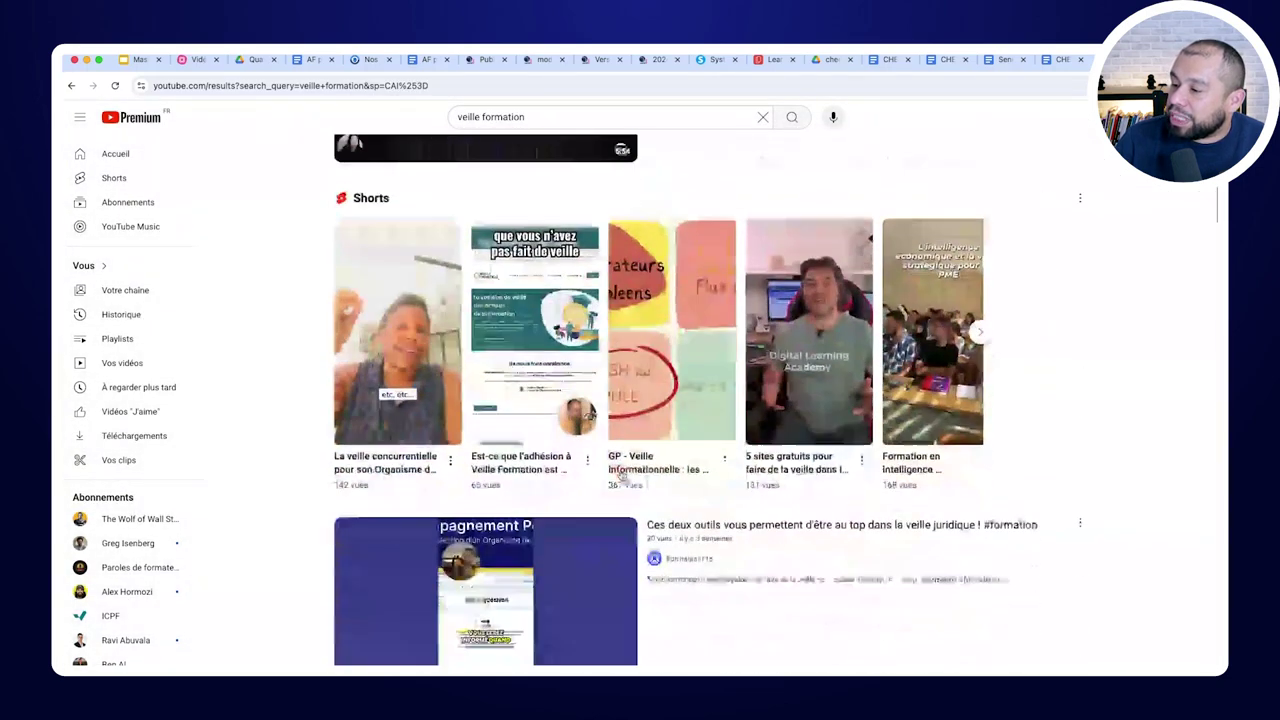
pyautogui.scroll(-1, 621, 476)
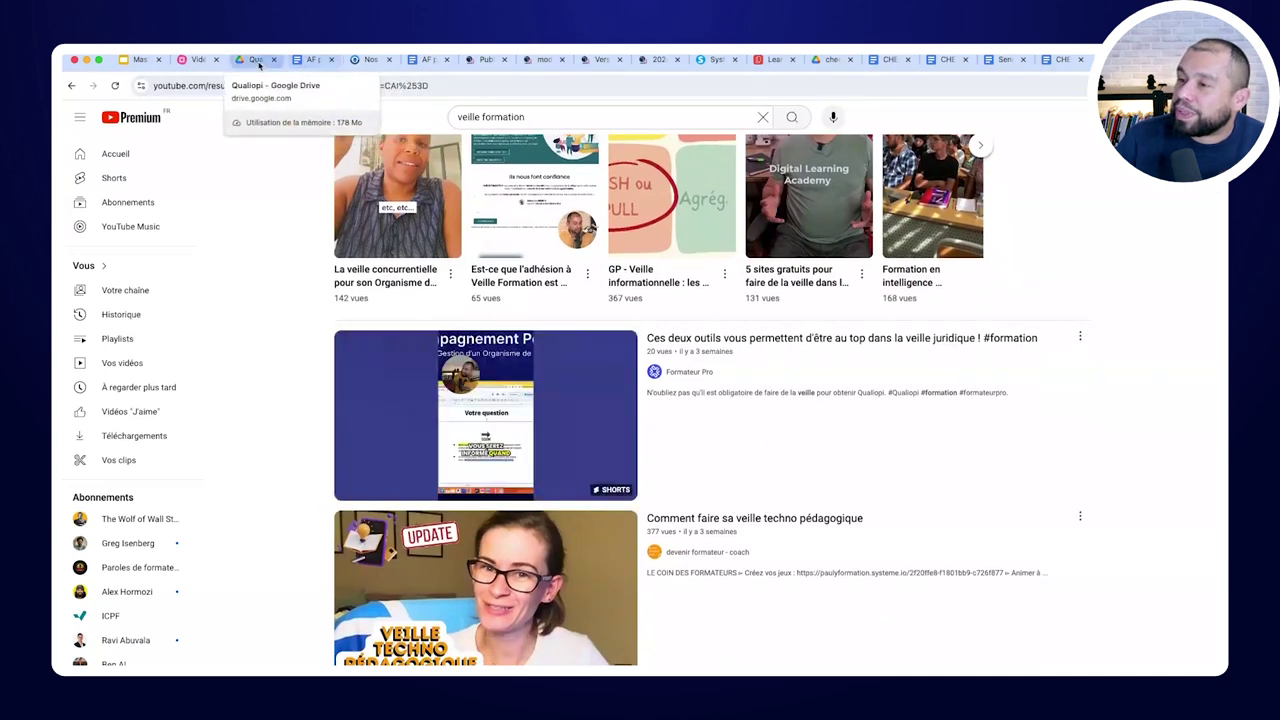
# Return to the mind map, select Mettre à jour sa formation (amélioration continue) and expand La veille
pyautogui.click(182, 62)
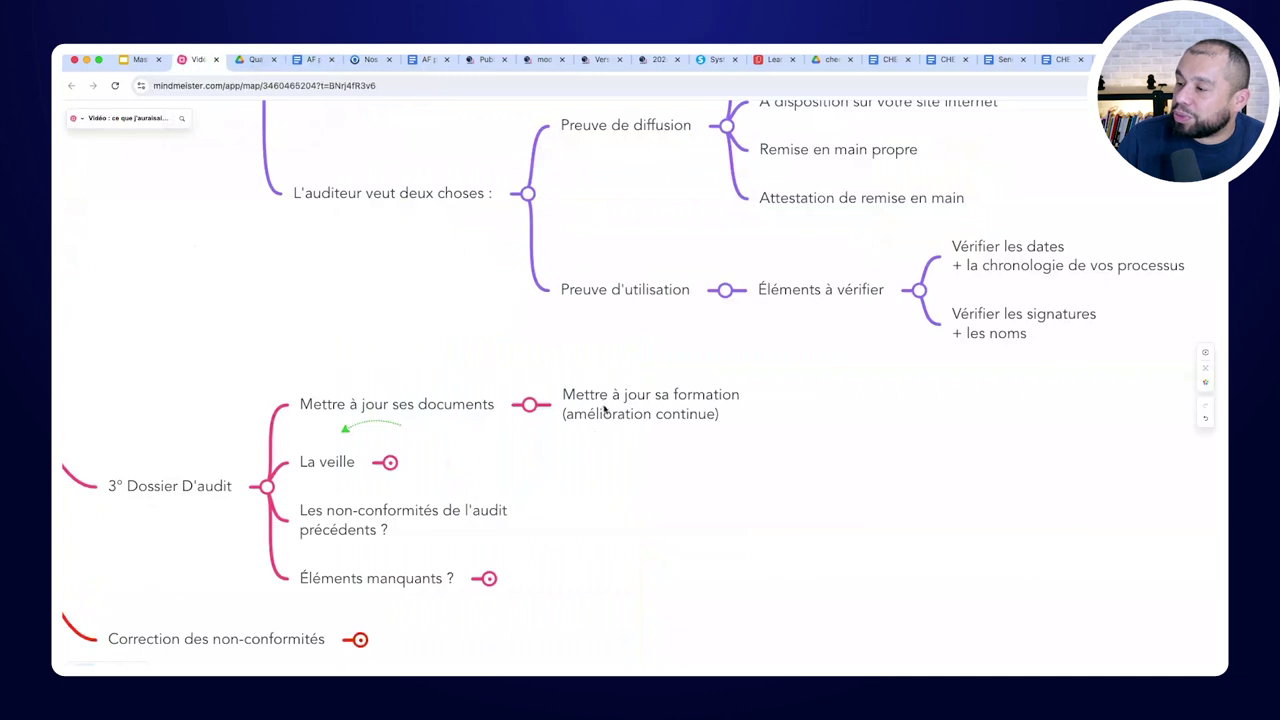
pyautogui.click(604, 411)
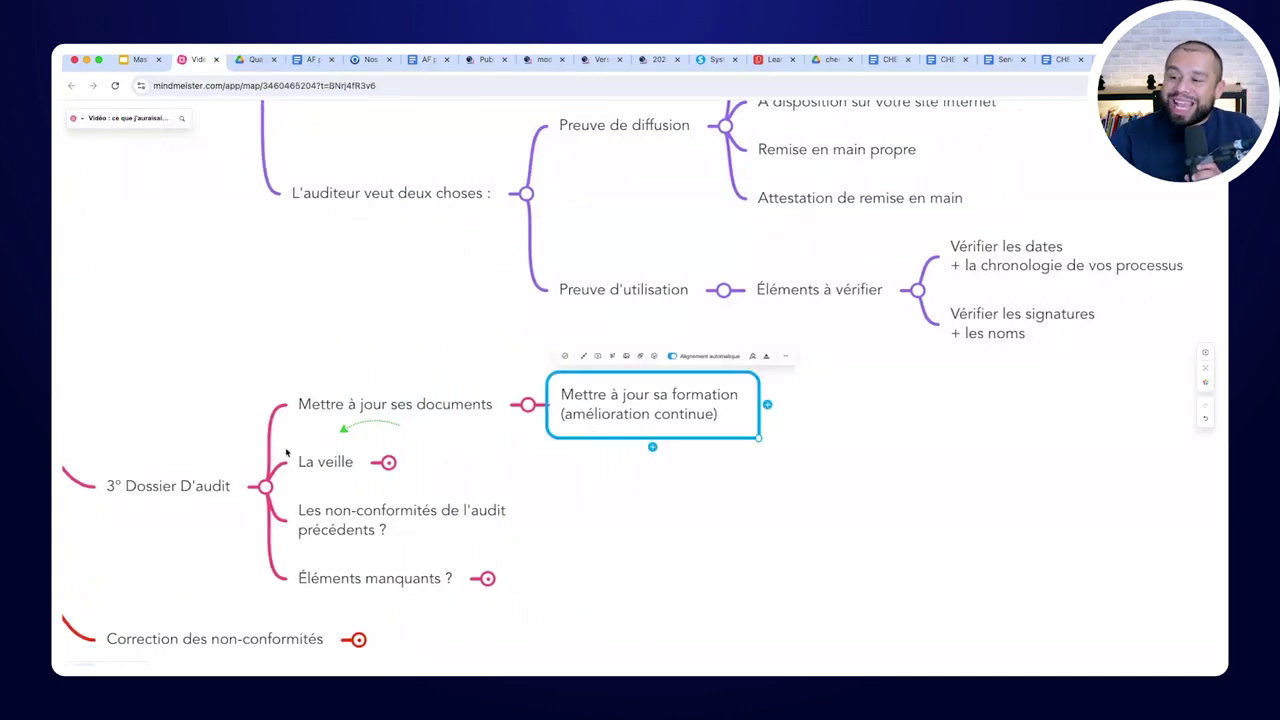
pyautogui.click(388, 462)
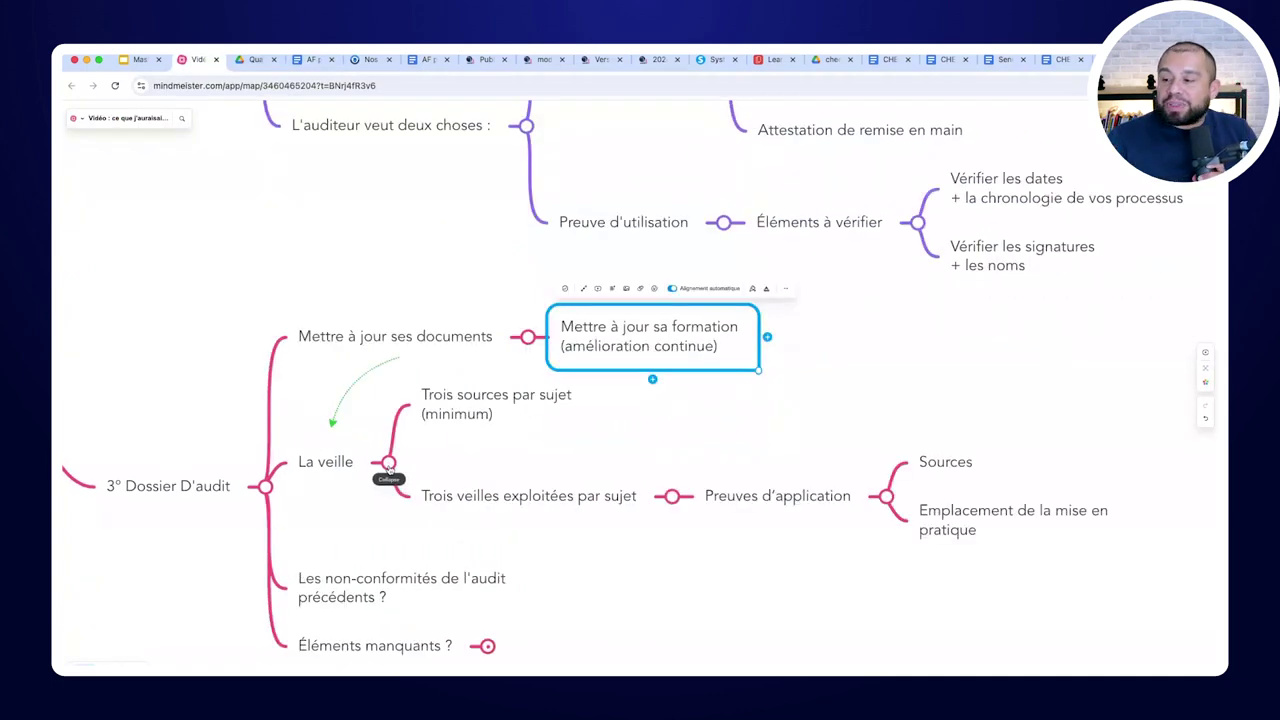
# Add the subtopics Veille juridique, Veille metier and Veille pedagogique under Trois sources par sujet (minimum)
pyautogui.click(541, 453)
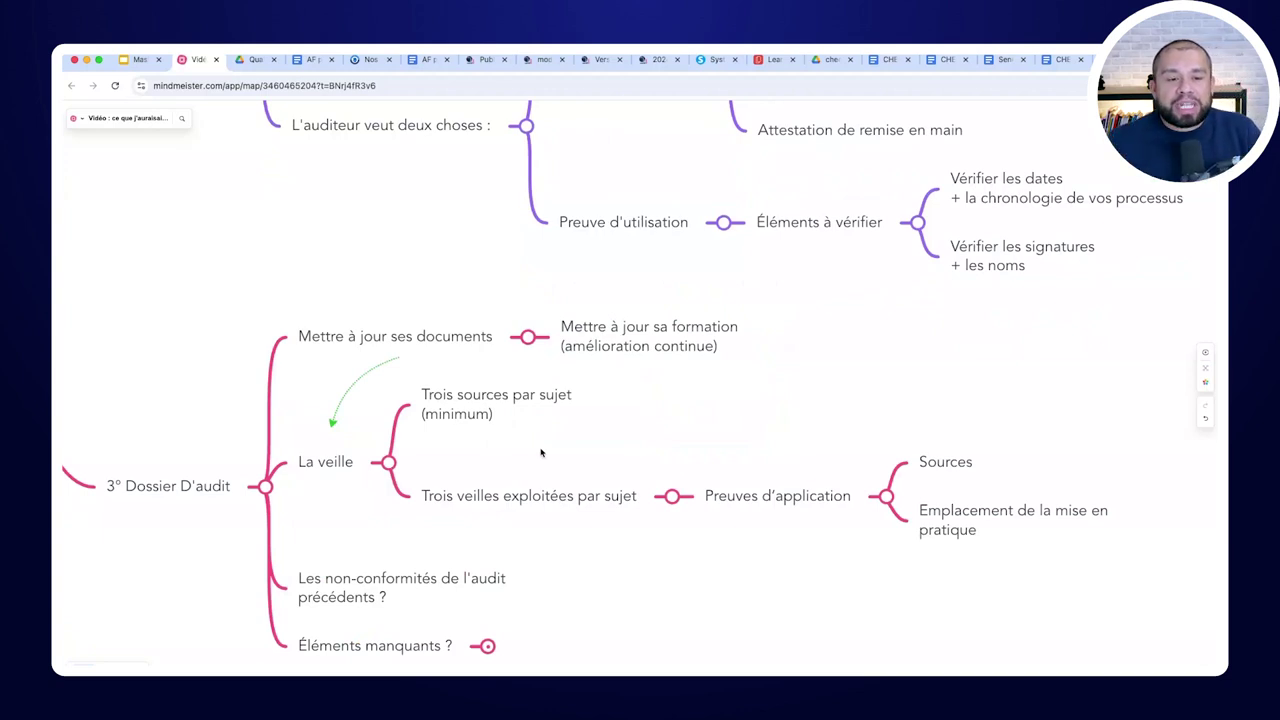
pyautogui.click(646, 409)
pyautogui.click(563, 406)
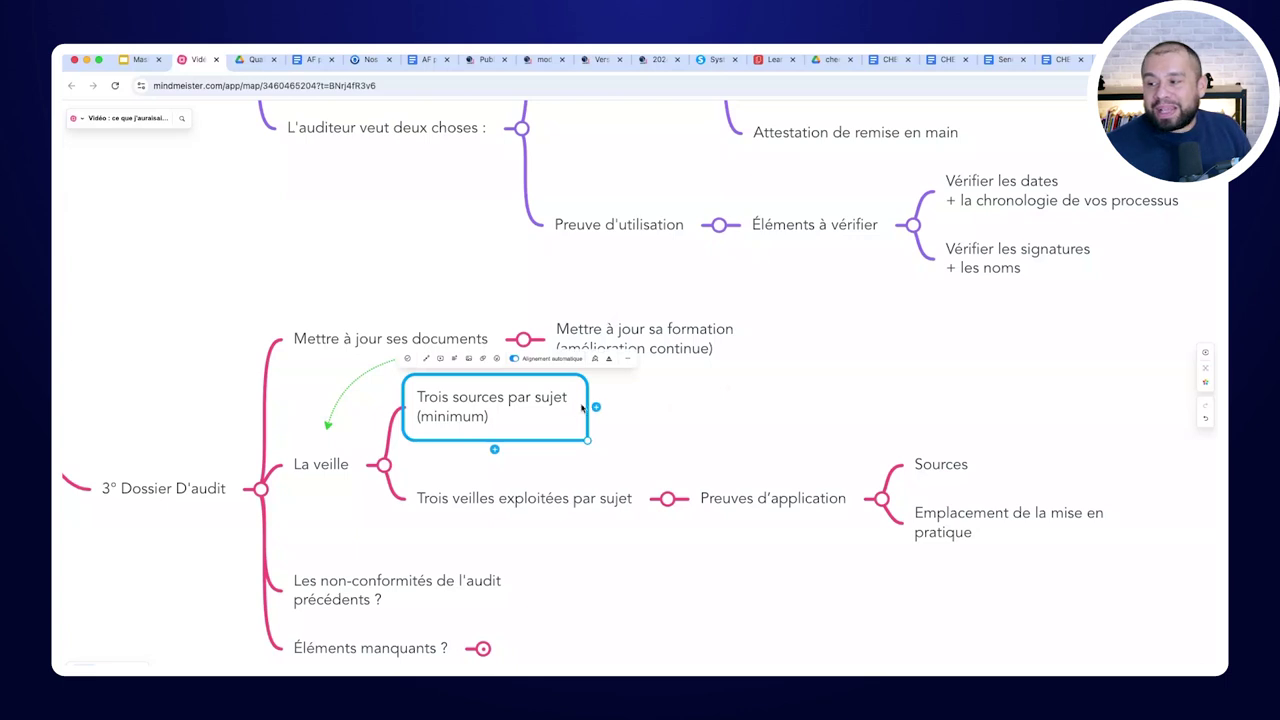
pyautogui.click(595, 407)
pyautogui.write('Veille juridique')
pyautogui.press('Return')
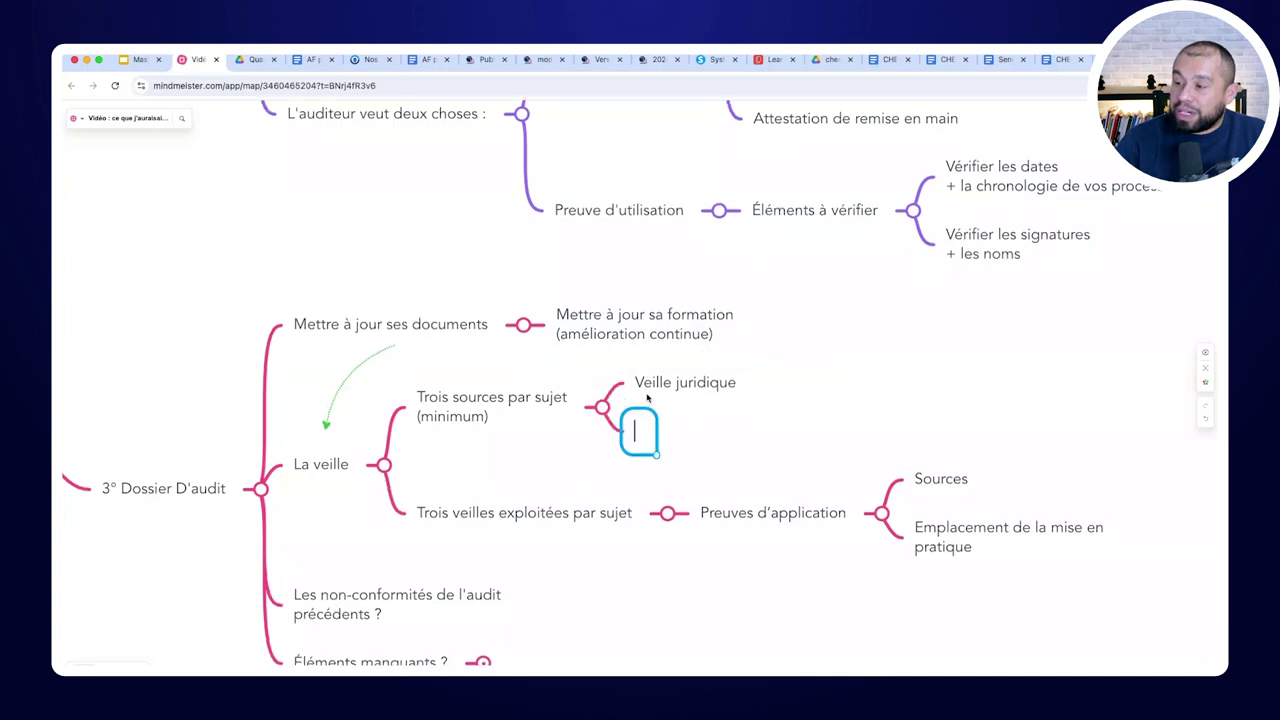
pyautogui.write('Veille metier')
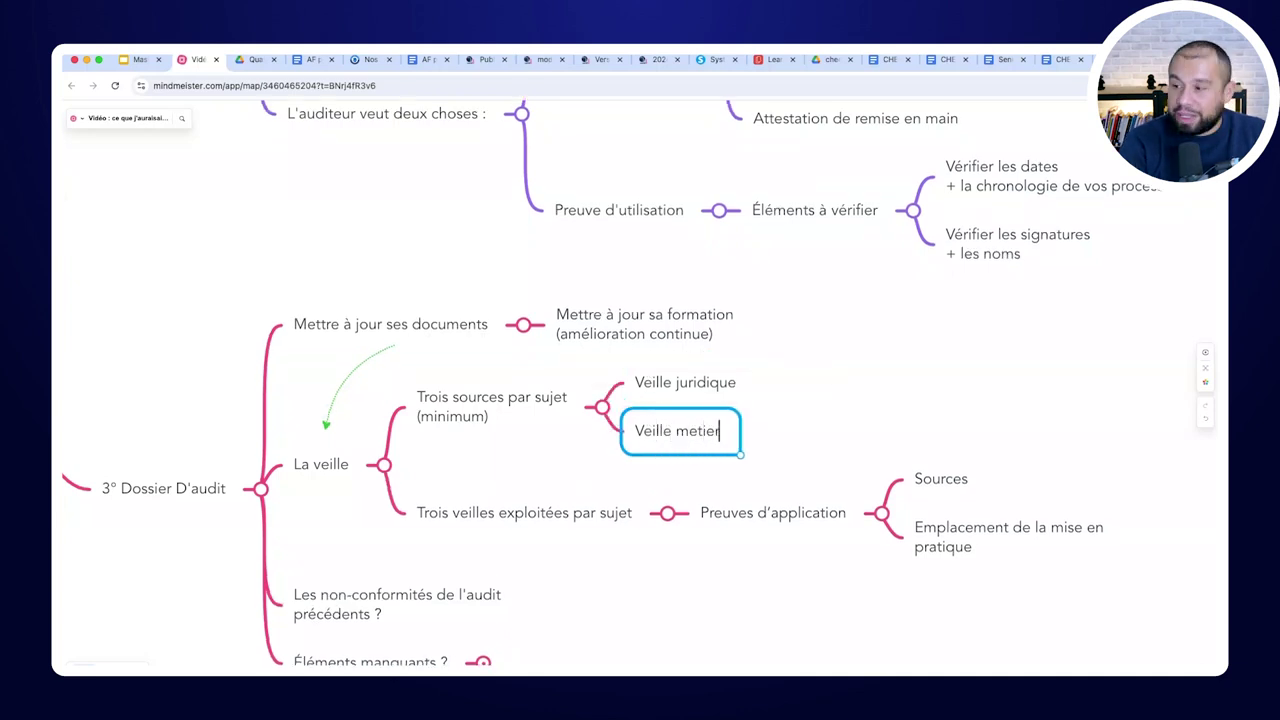
pyautogui.press('Return')
pyautogui.write('Veille pedagogique')
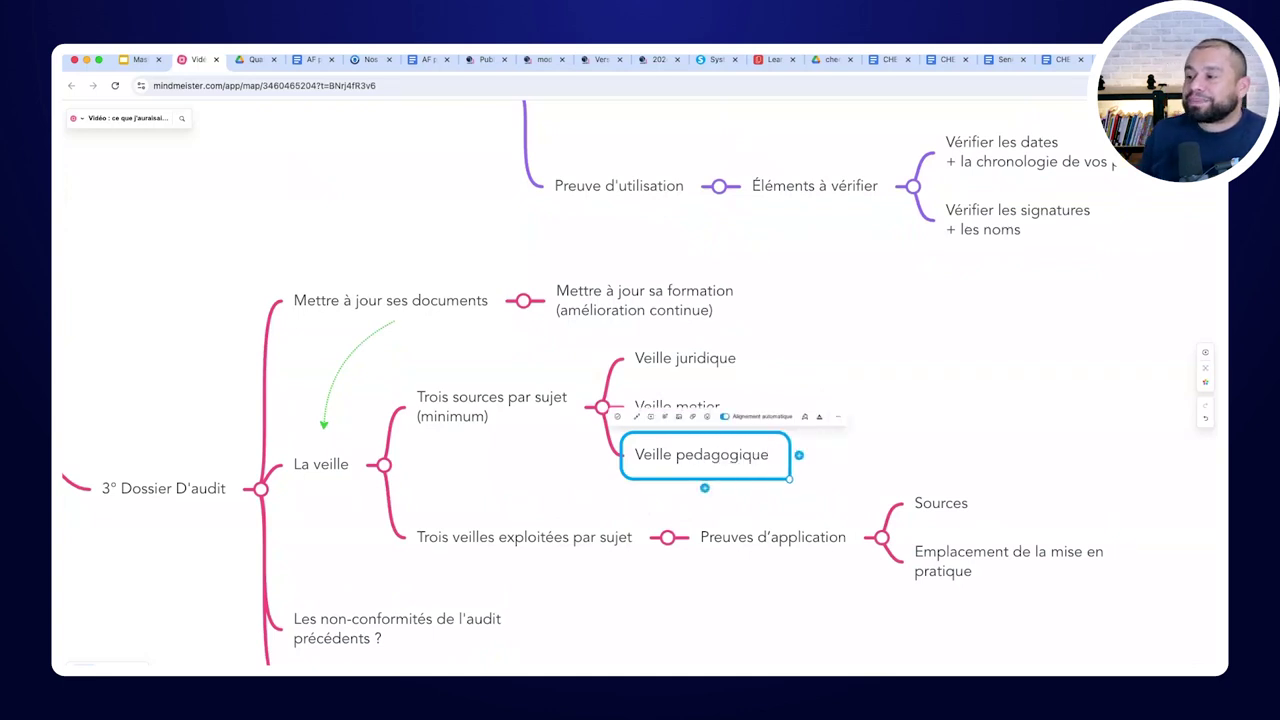
# Add a "3 chaines" subtopic to Veille juridique
pyautogui.click(713, 366)
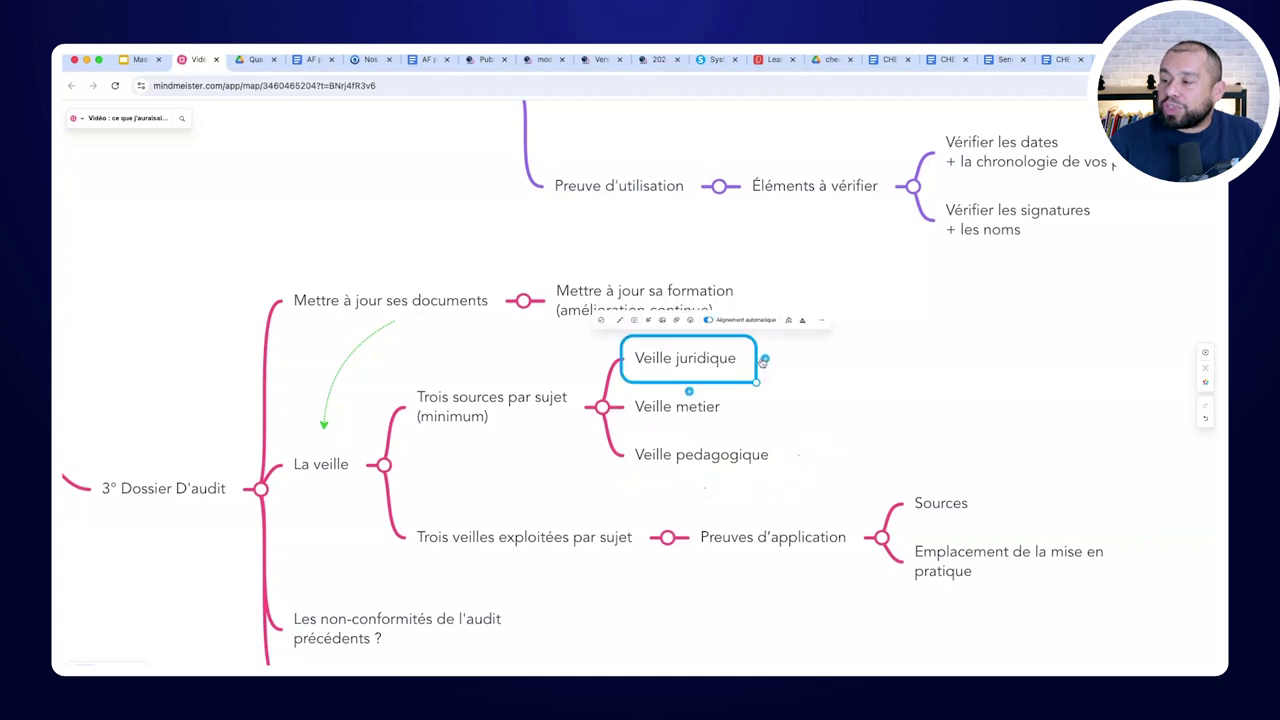
pyautogui.click(763, 360)
pyautogui.write('3 chaines')
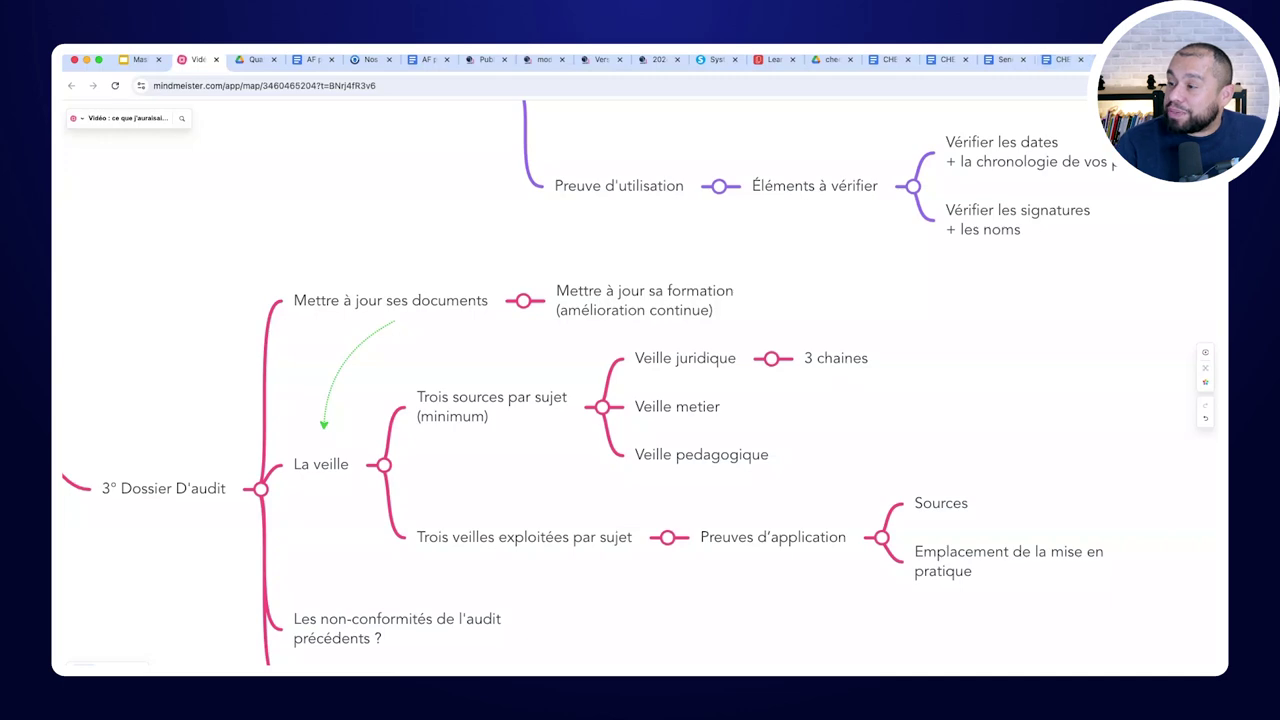
# Switch to YouTube, search for manucure and browse the results
pyautogui.click(1118, 59)
pyautogui.tripleClick(537, 117)
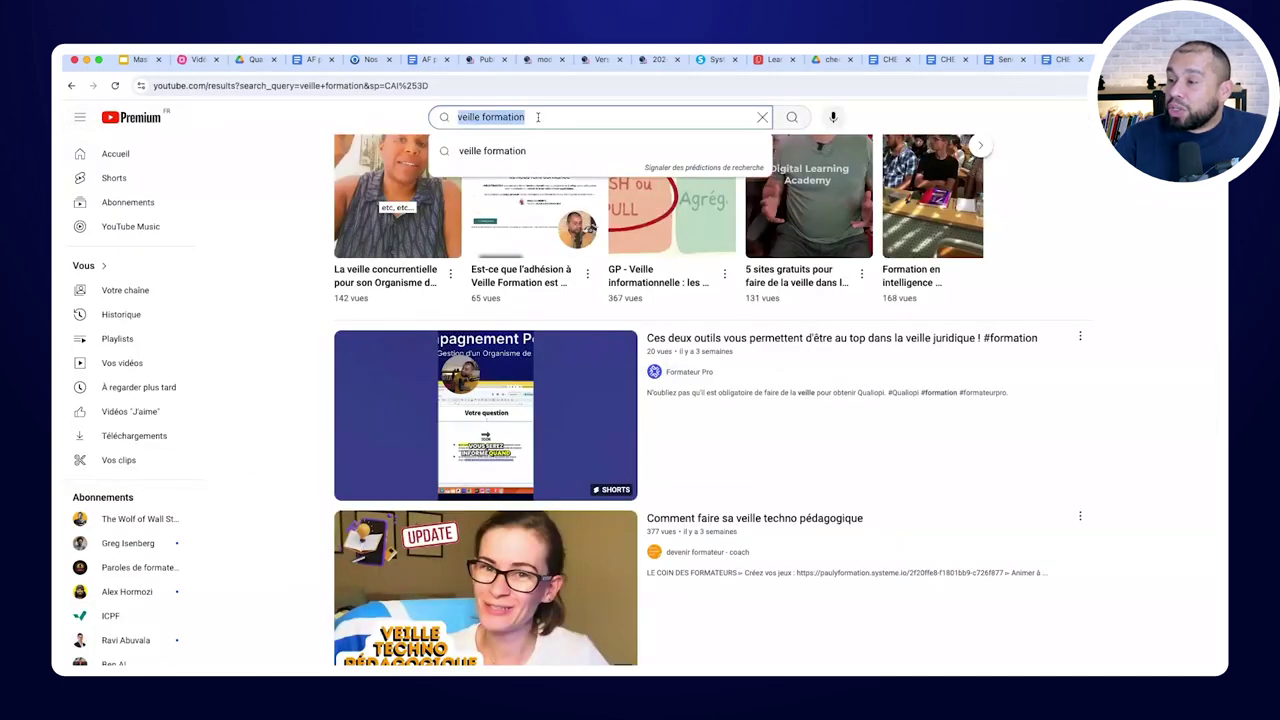
pyautogui.click(190, 60)
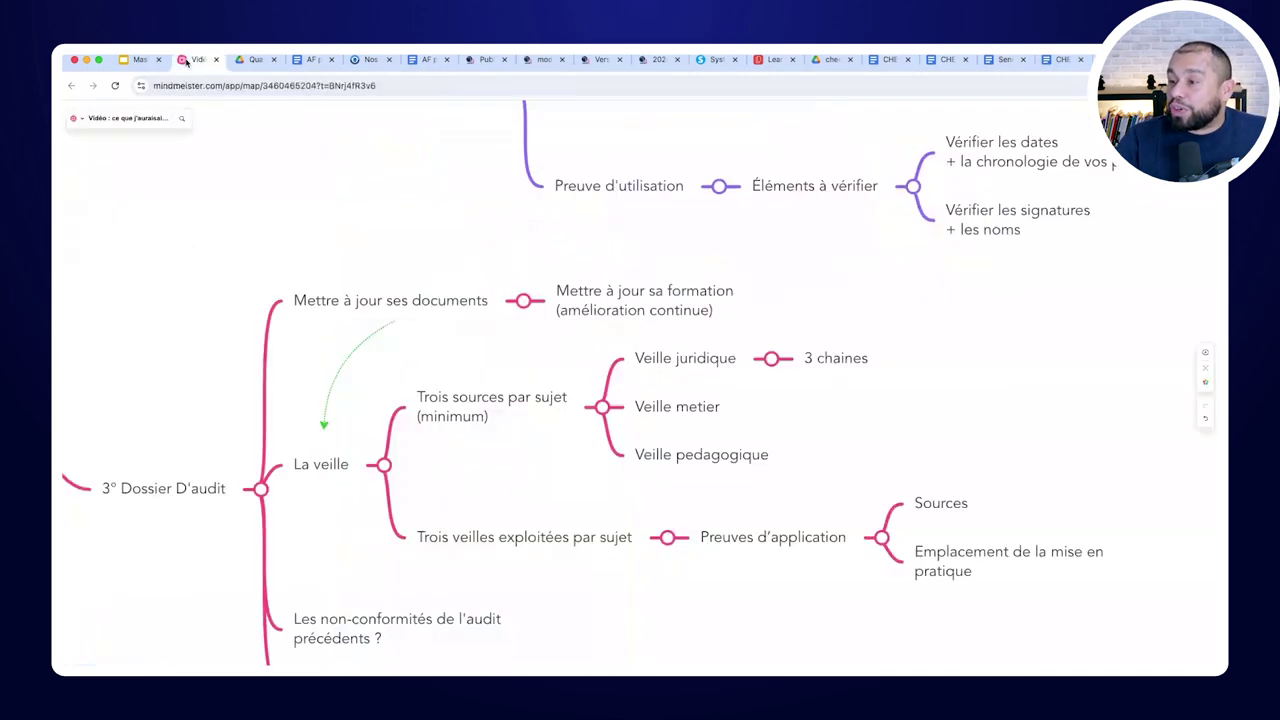
pyautogui.click(680, 412)
pyautogui.click(1084, 62)
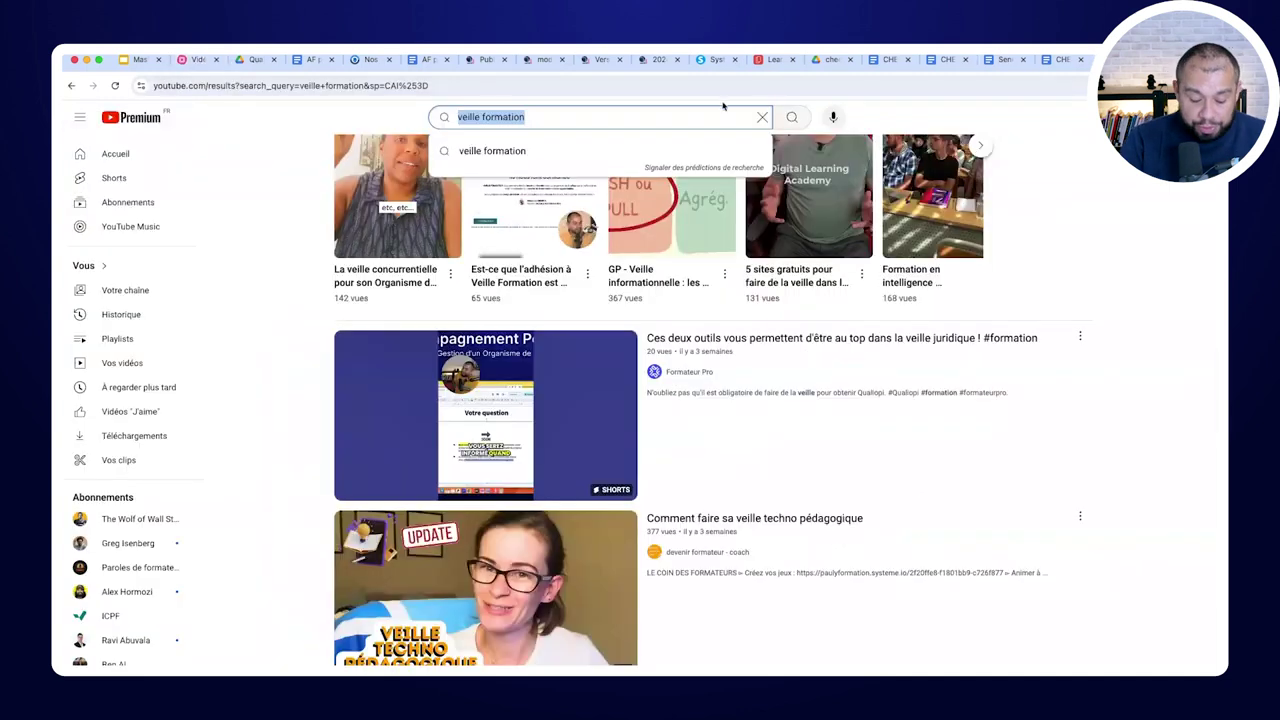
pyautogui.write('mn')
pyautogui.press('BackSpace')
pyautogui.write('anucir')
pyautogui.press('BackSpace')
pyautogui.press('BackSpace')
pyautogui.write('ure')
pyautogui.press('Return')
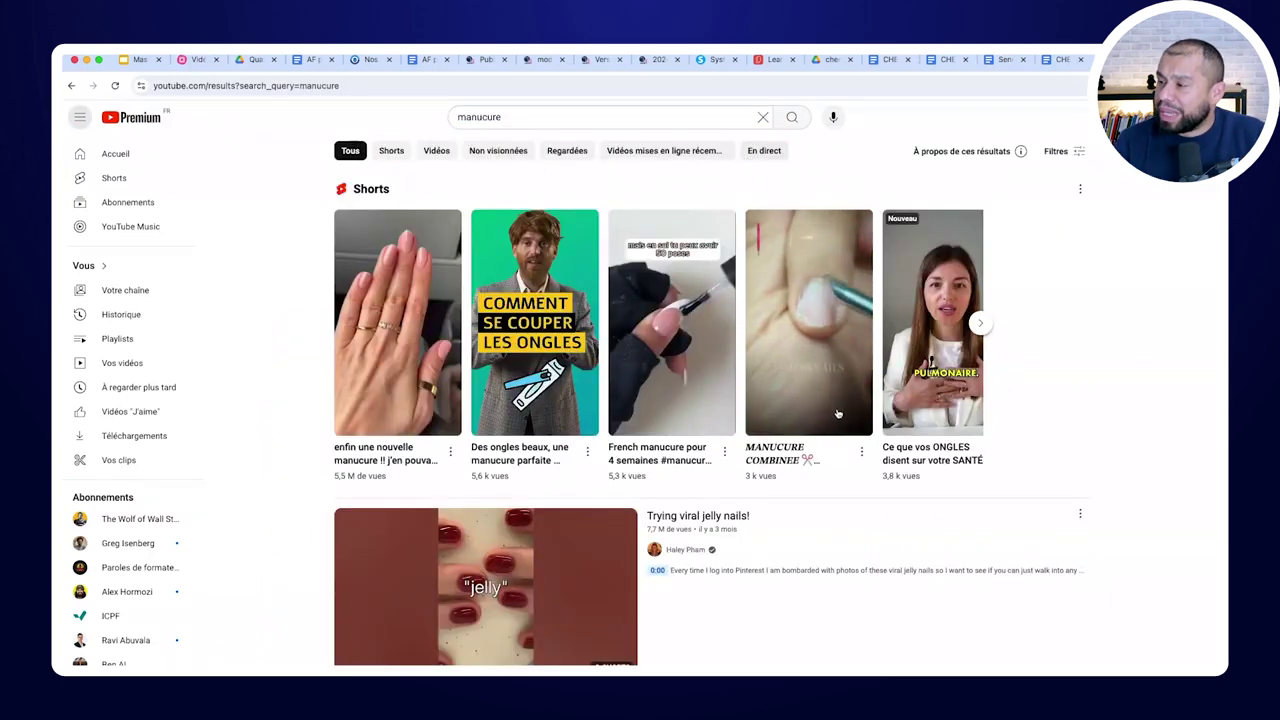
pyautogui.scroll(-3, 838, 413)
pyautogui.moveTo(838, 413)
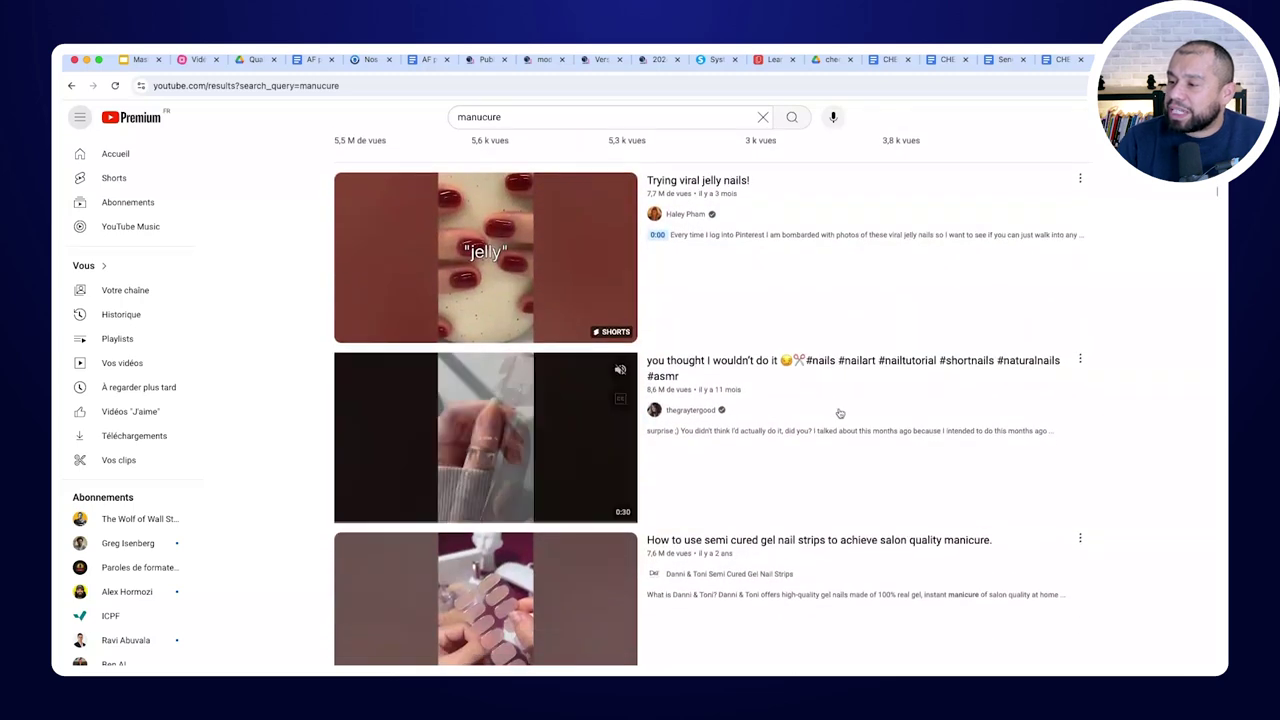
# Open the thegraytergood channel from the manucure results in its own browser tab and subscribe to it
pyautogui.keyDown('super'); pyautogui.click(692, 411); pyautogui.keyUp('super')
pyautogui.click(692, 409)
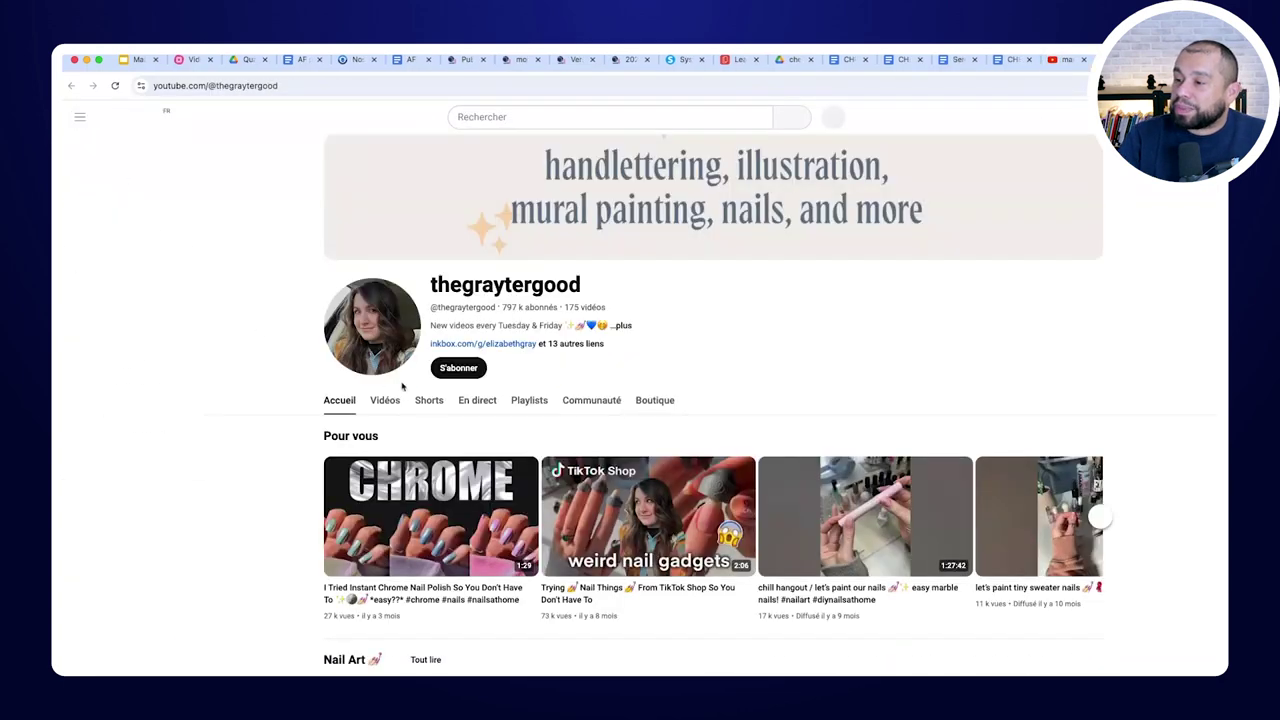
pyautogui.click(458, 367)
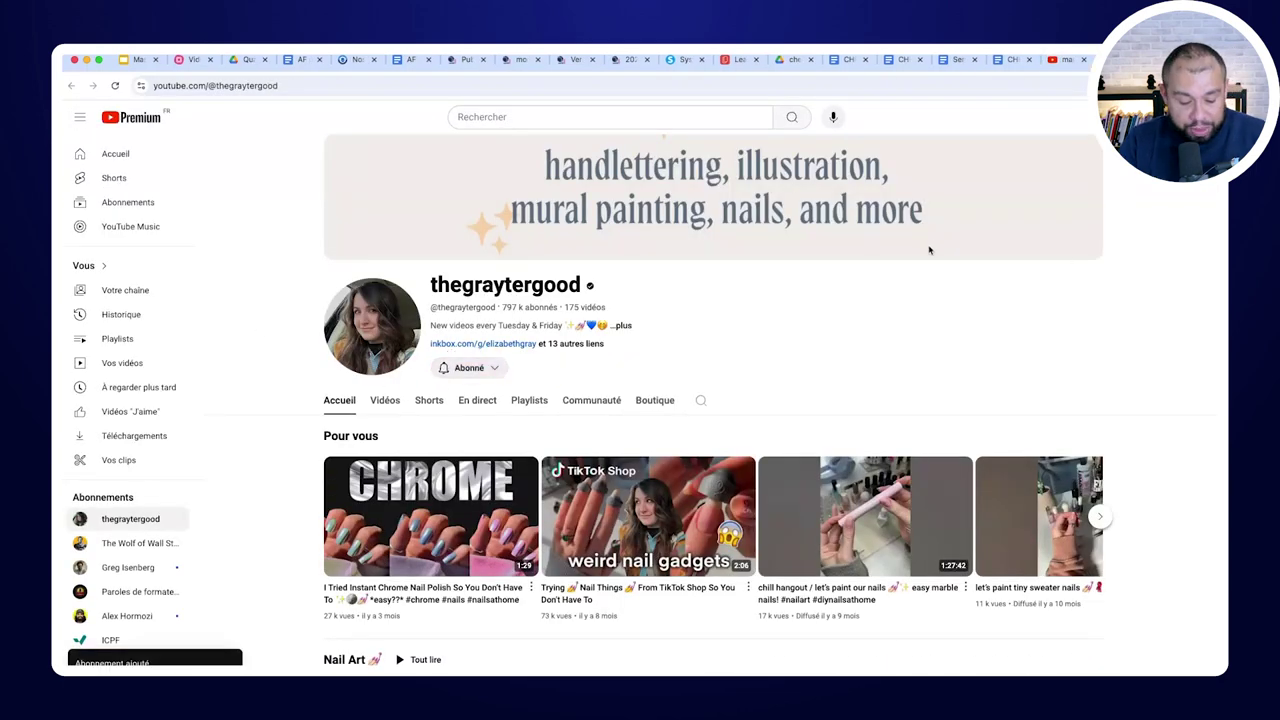
# Unsubscribe from the thegraytergood channel
pyautogui.click(1195, 117)
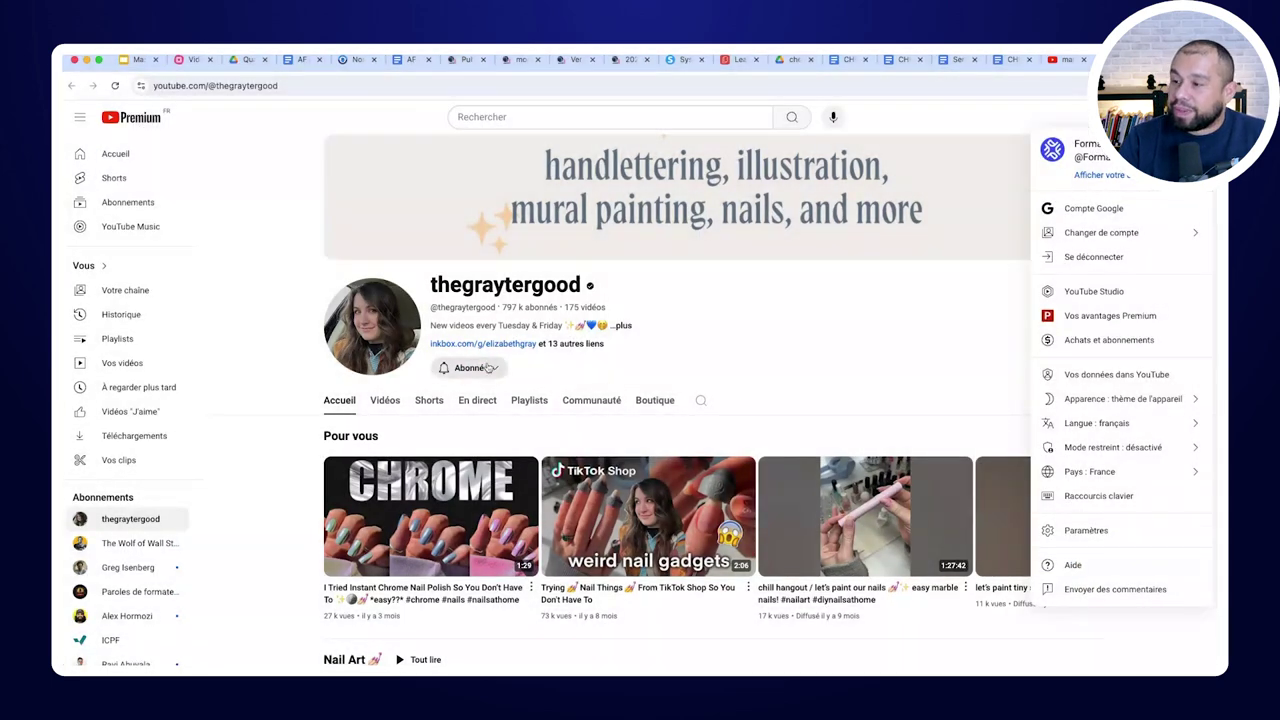
pyautogui.click(468, 368)
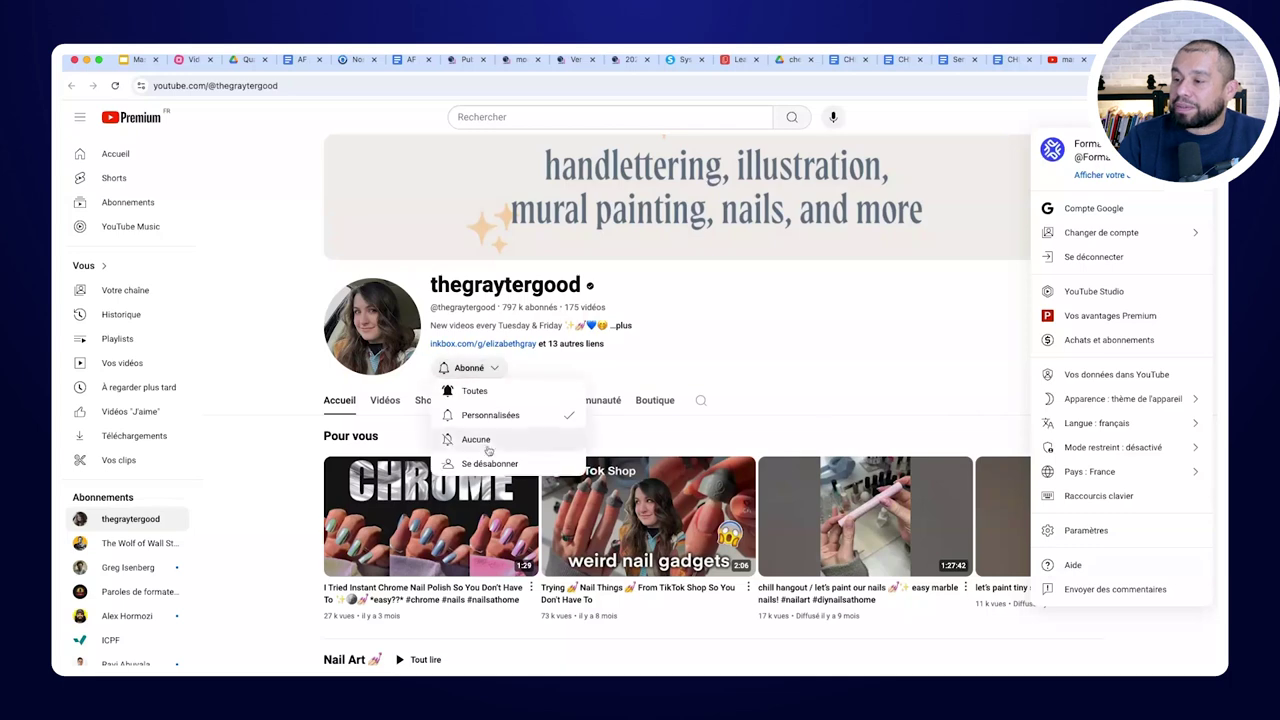
pyautogui.click(490, 464)
pyautogui.click(678, 420)
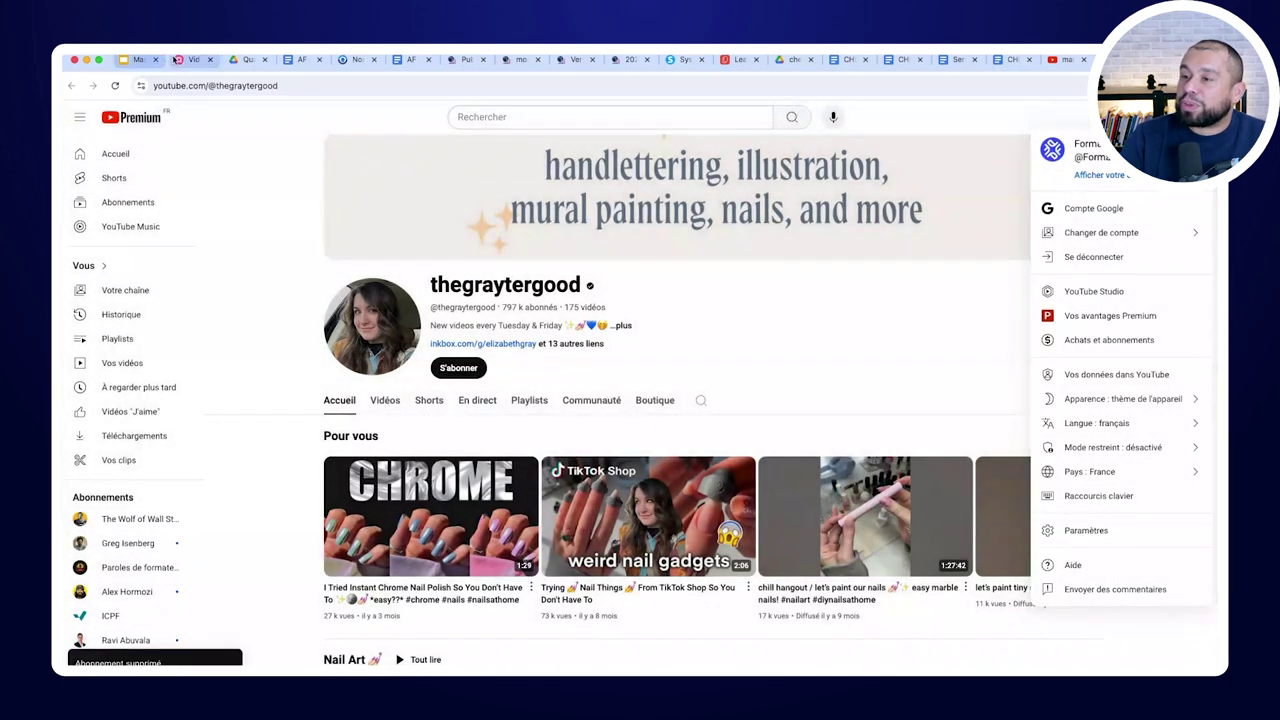
# Return to the mind map and select the Trois veilles exploitées par sujet topic
pyautogui.click(180, 60)
pyautogui.click(580, 483)
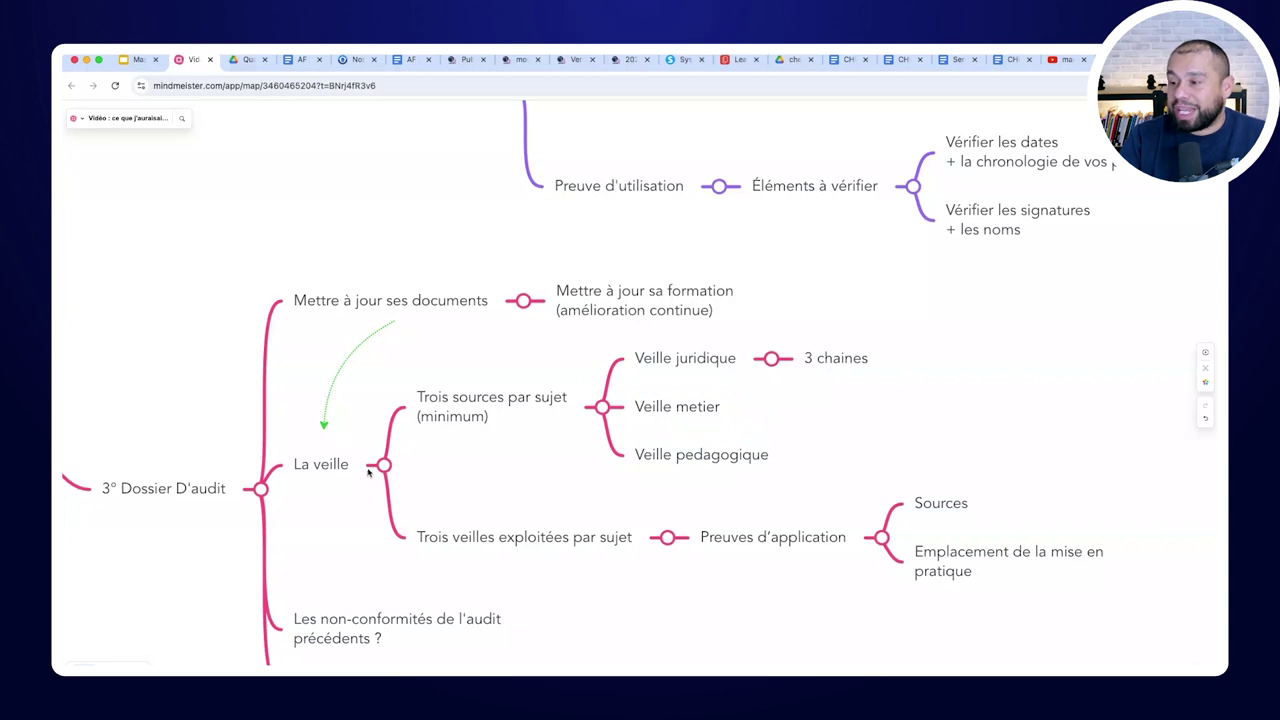
pyautogui.click(503, 534)
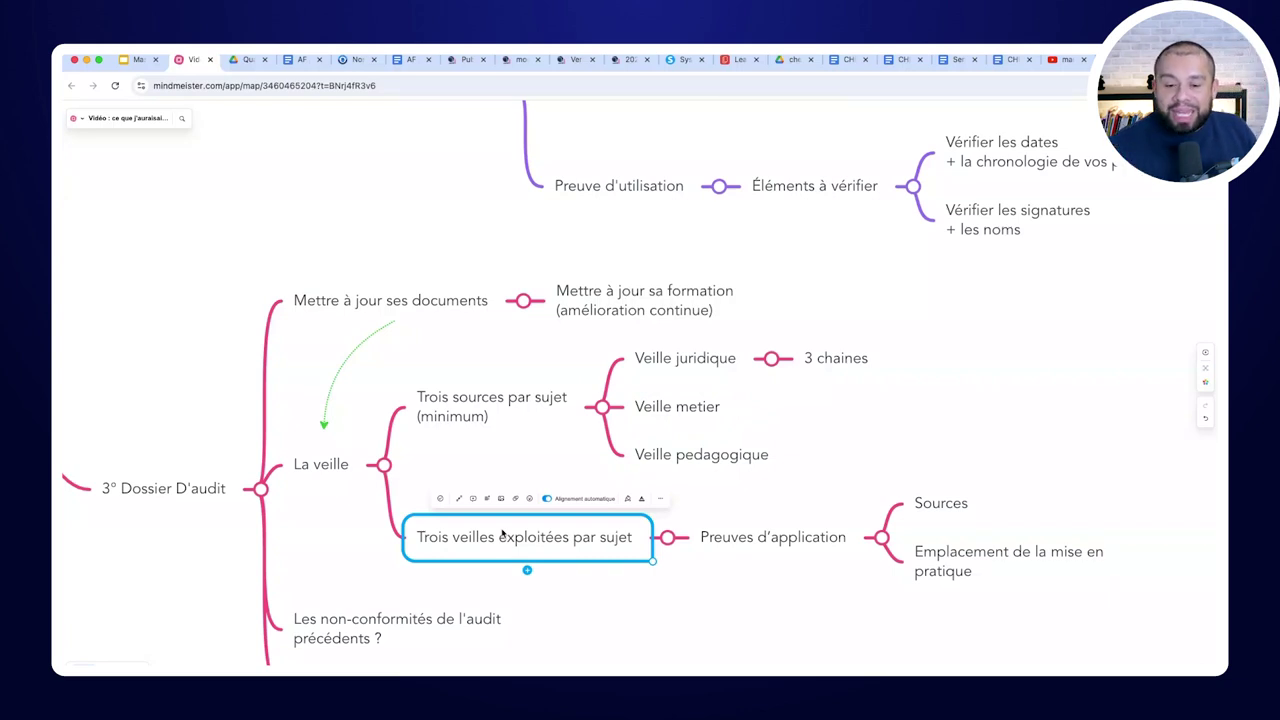
# Change the text of the 3 chaines subtopic under Veille juridique to "3 sources de veille : chaine youtube"
pyautogui.click(821, 362)
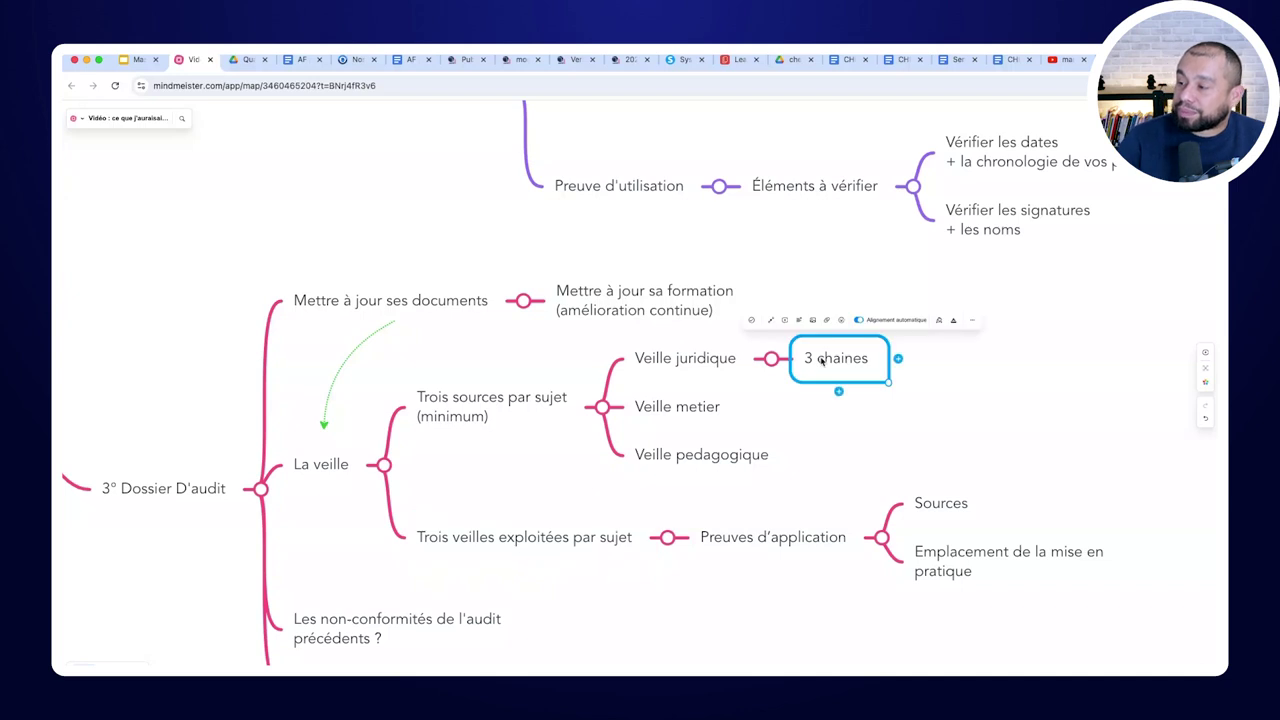
pyautogui.doubleClick(821, 361)
pyautogui.click(806, 357)
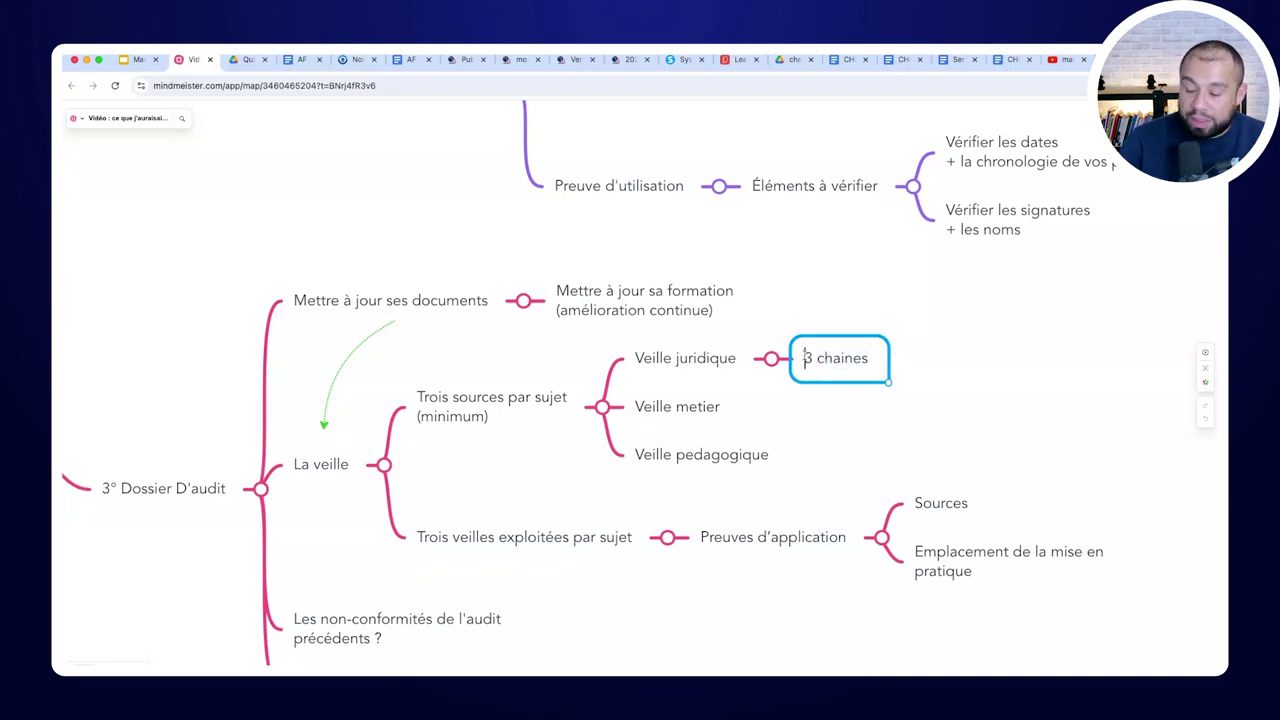
pyautogui.press('Right')
pyautogui.write('sources d')
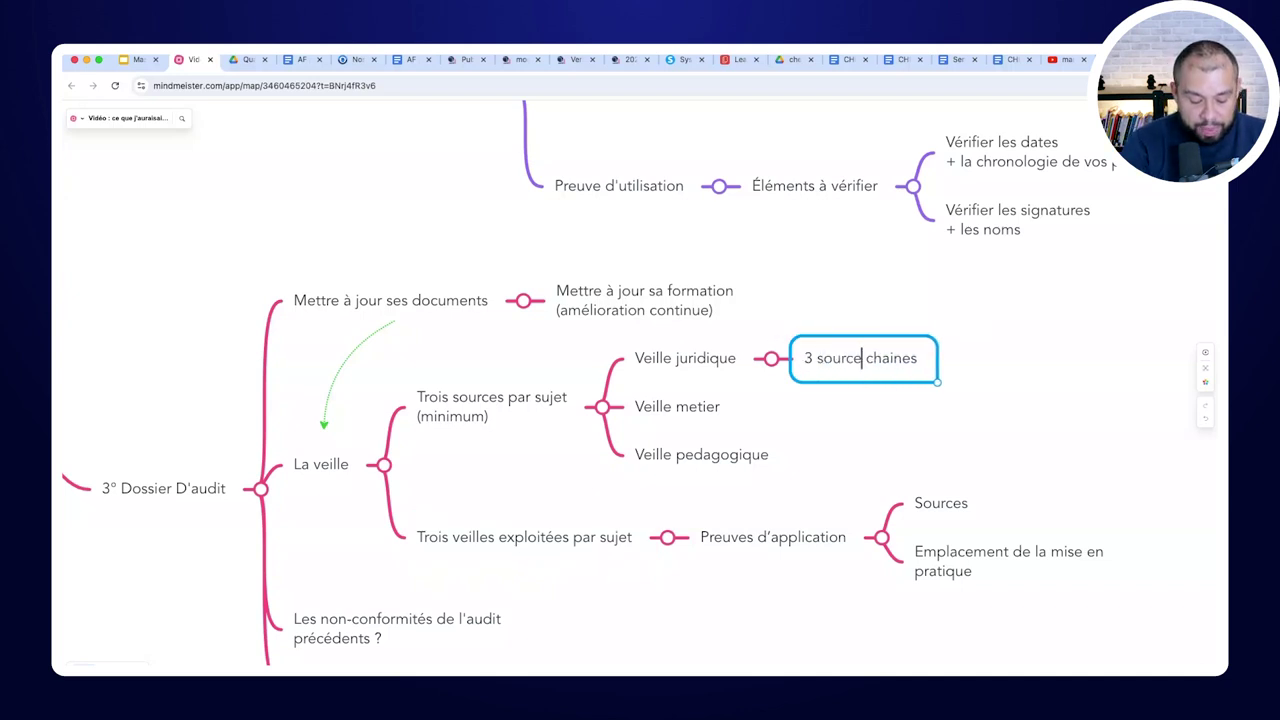
pyautogui.write('e veille : chaine')
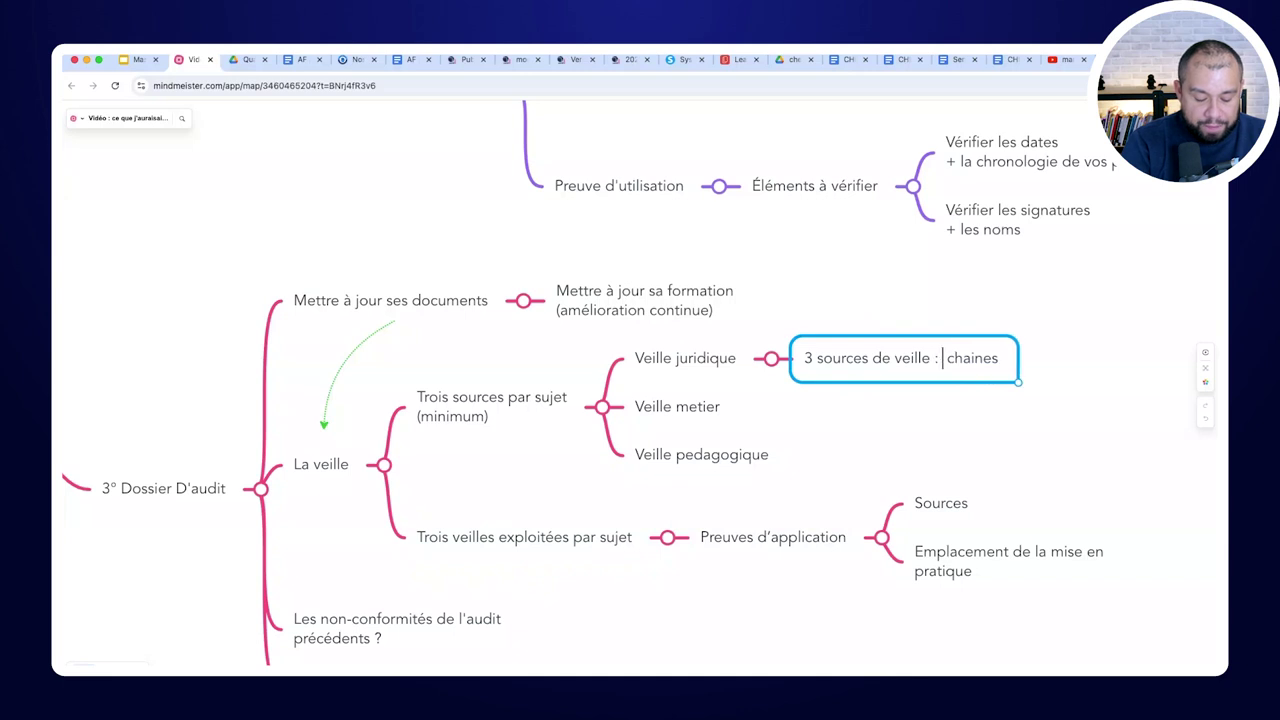
pyautogui.write(' youtube')
pyautogui.press('Delete')
pyautogui.press('Delete')
pyautogui.press('Delete')
pyautogui.press('Delete')
pyautogui.press('Delete')
pyautogui.press('Delete')
pyautogui.press('Delete')
pyautogui.press('Return')
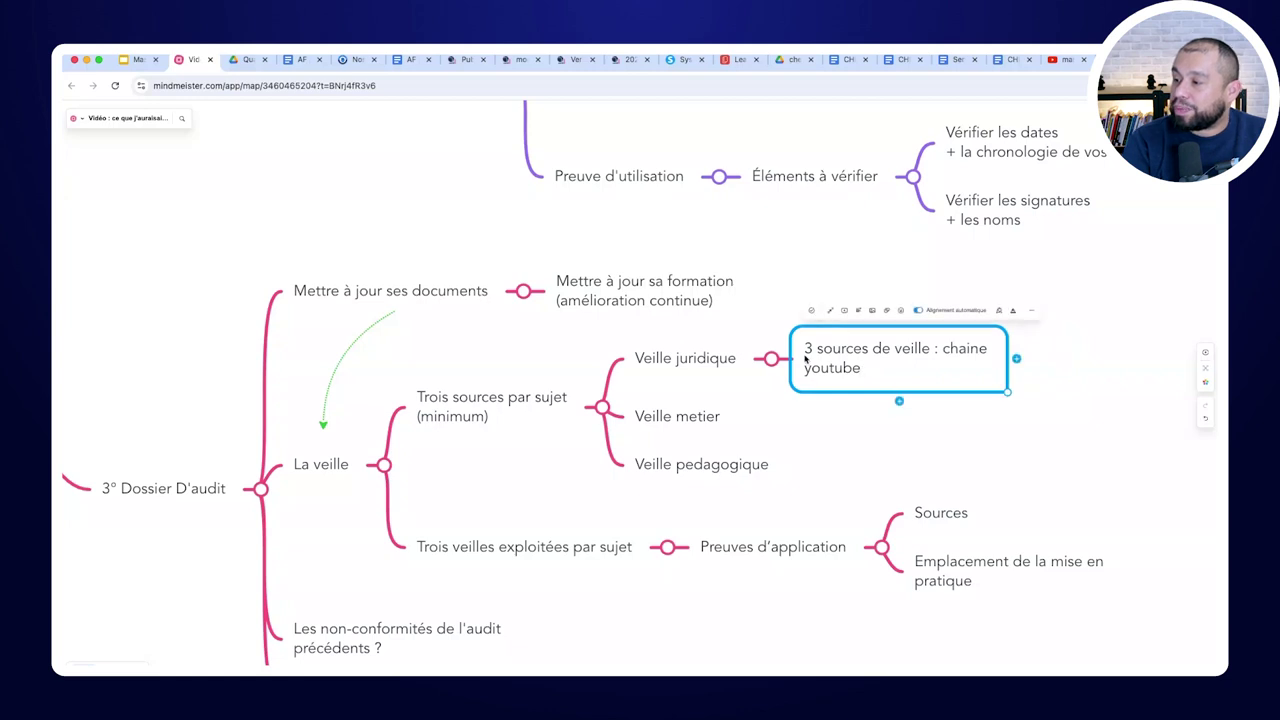
# Add a second Veille juridique subtopic reading "3 veilles mise en pratique", correcting its wording
pyautogui.press('Return')
pyautogui.write('eille')
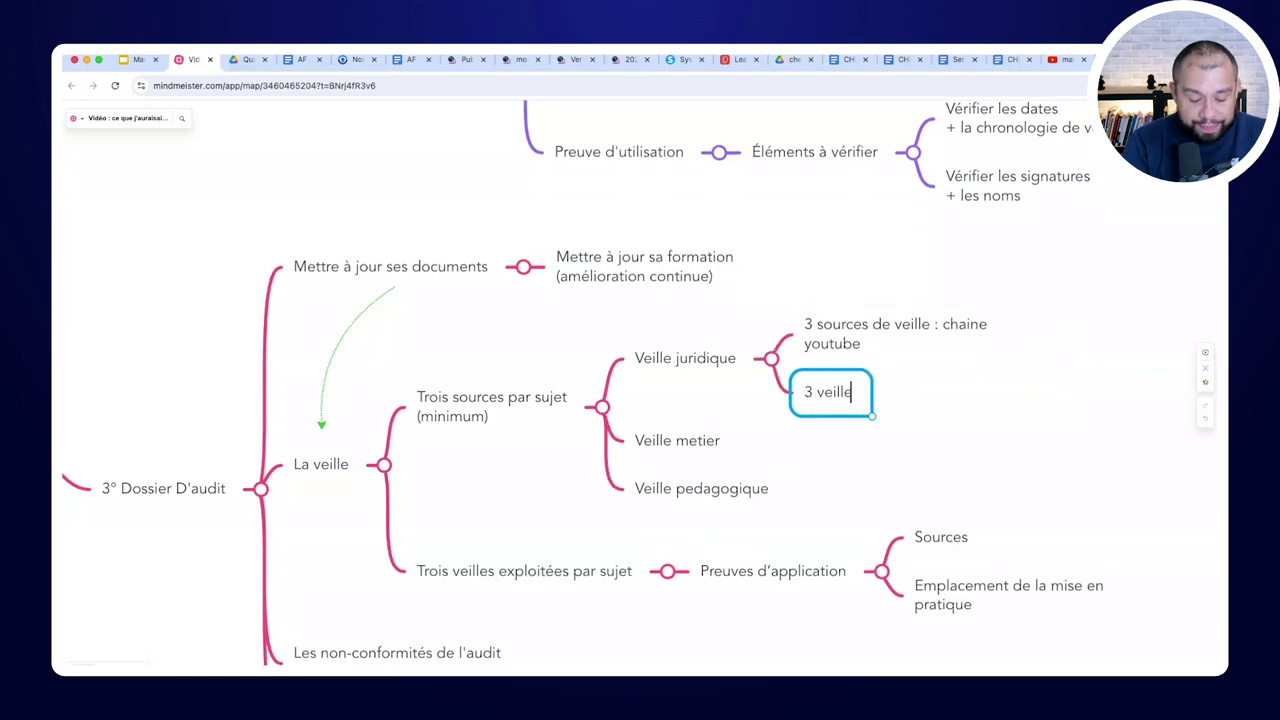
pyautogui.write(' veille mise')
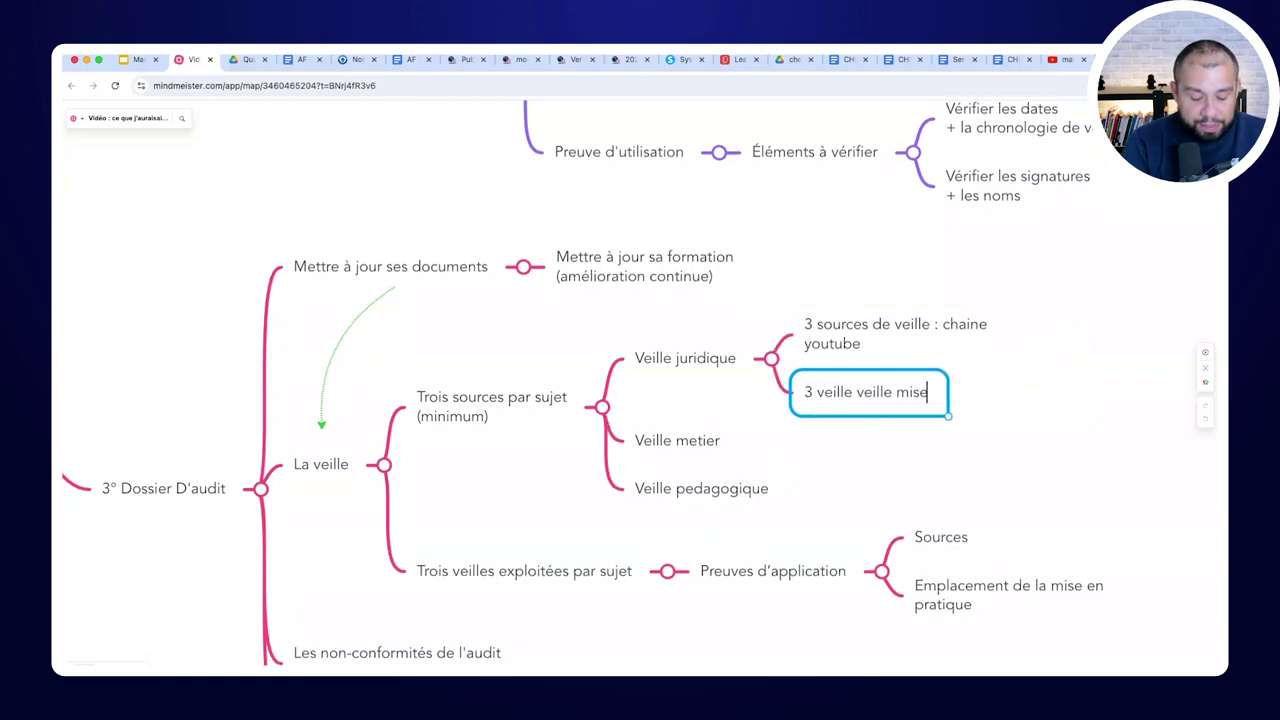
pyautogui.write(' en pratique')
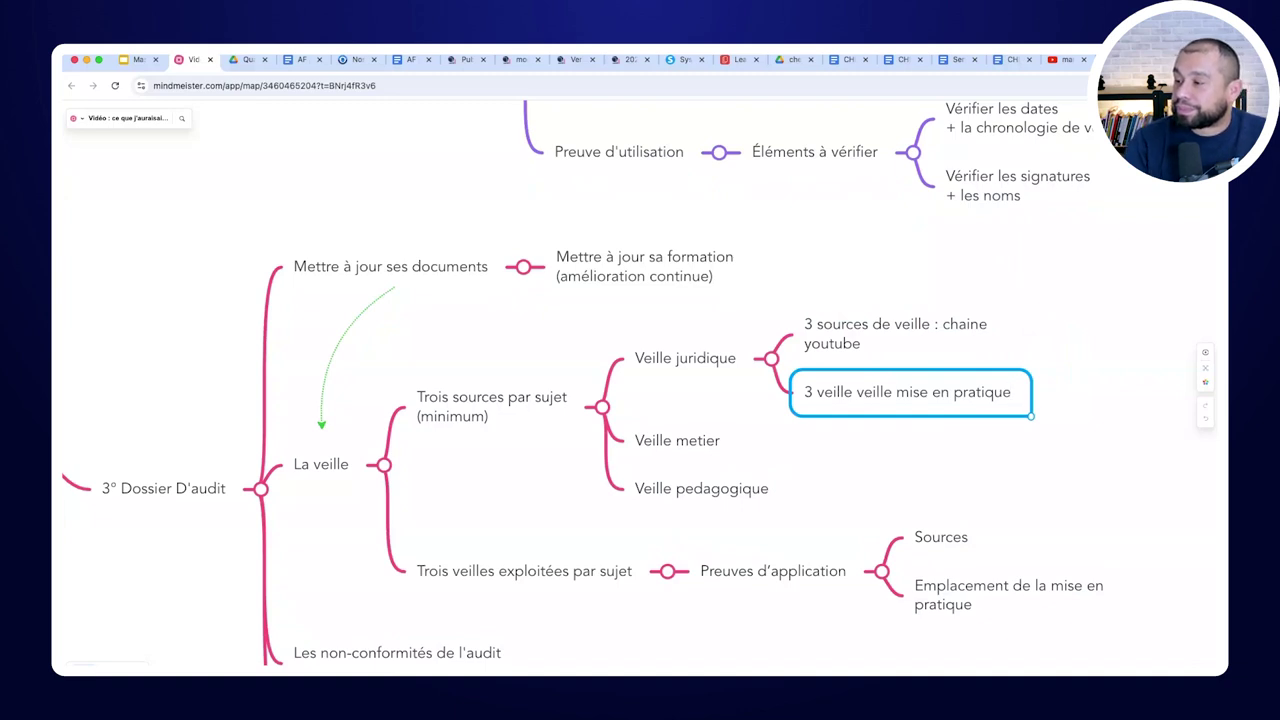
pyautogui.click(856, 388)
pyautogui.doubleClick(872, 391)
pyautogui.press('BackSpace')
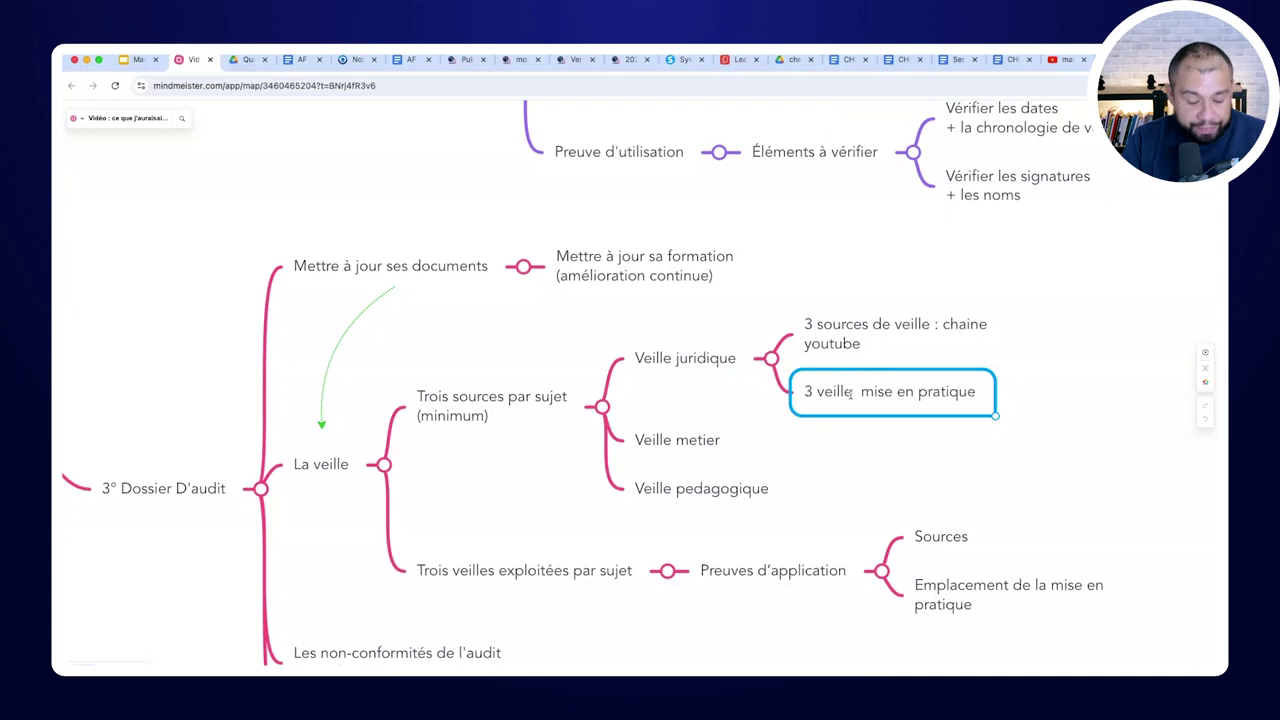
pyautogui.write('s')
pyautogui.click(1100, 434)
pyautogui.doubleClick(871, 397)
pyautogui.press('BackSpace')
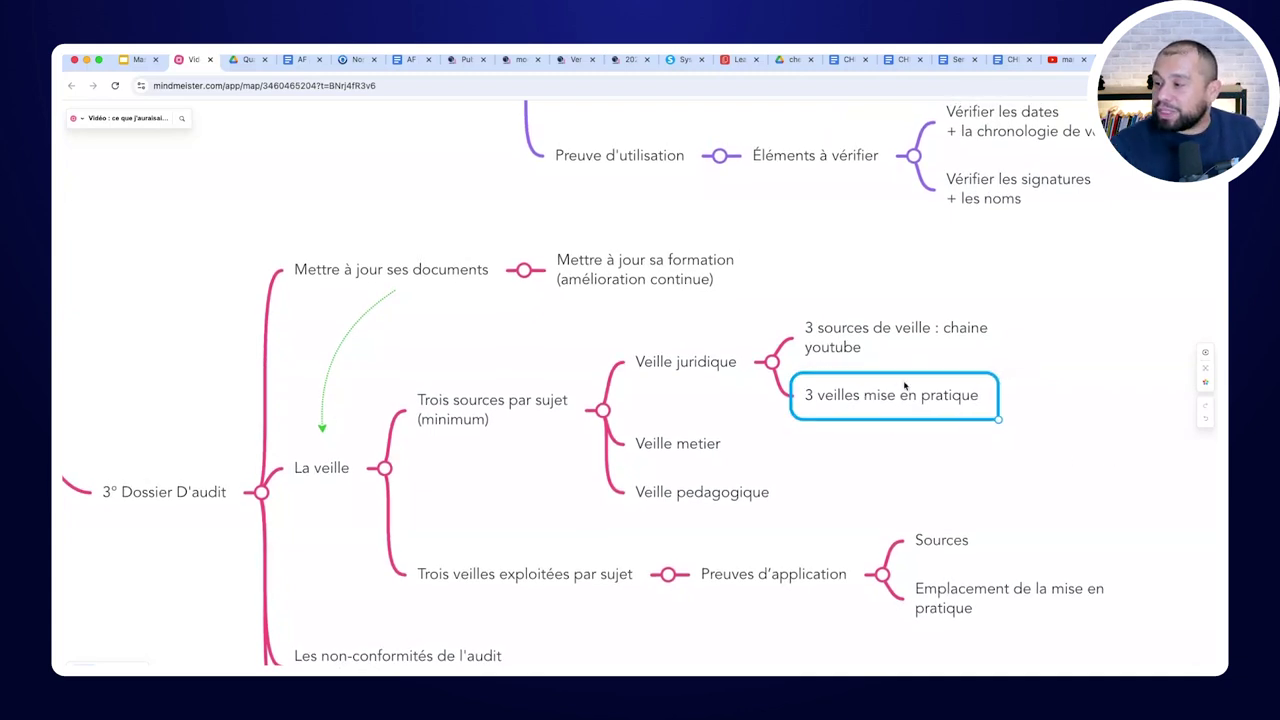
pyautogui.click(1035, 396)
pyautogui.click(892, 401)
pyautogui.click(1018, 346)
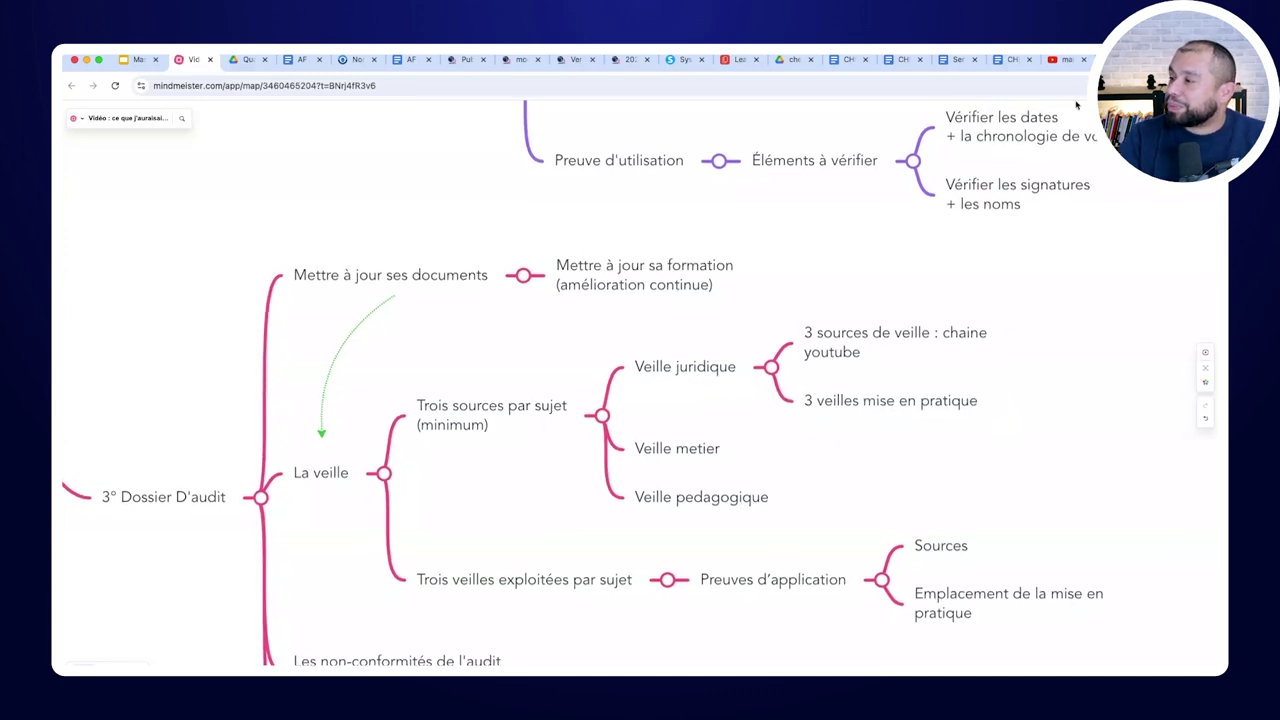
# Switch to Google Drive and open the Formation-en-Social-Selling presentation from the Ind19 folder inside Crit4 - ok
pyautogui.click(1062, 59)
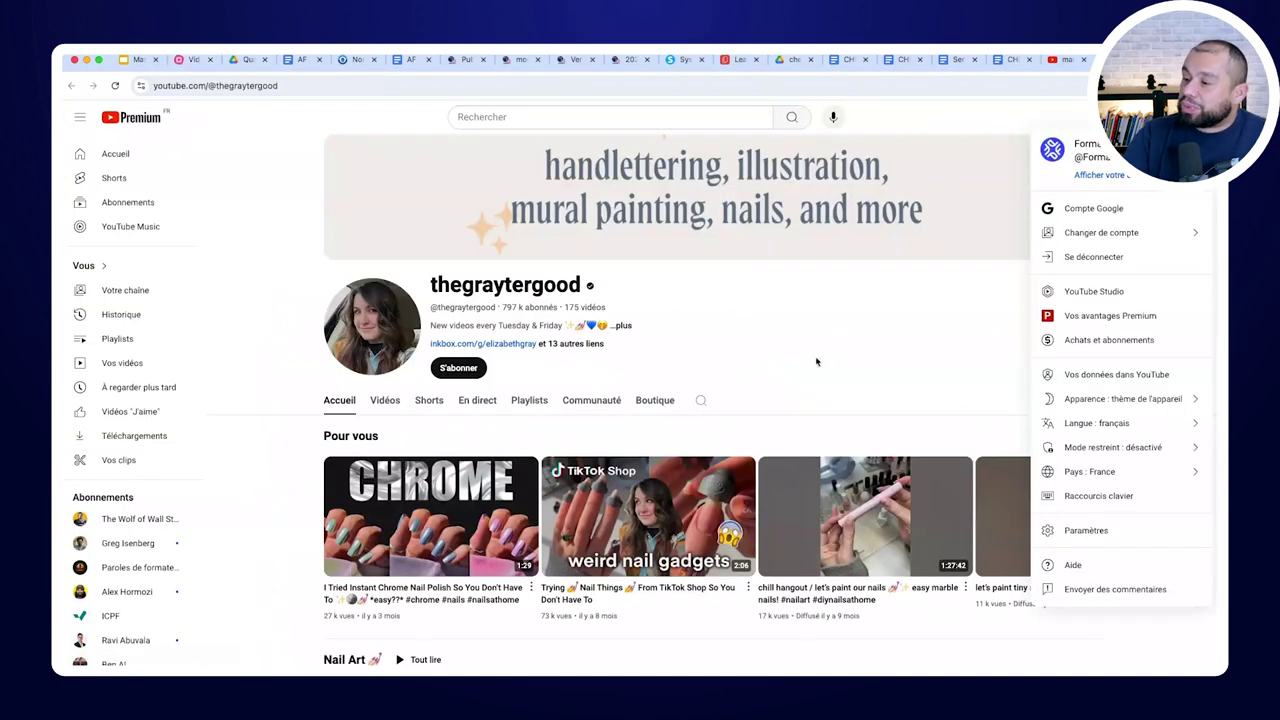
pyautogui.moveTo(522, 490)
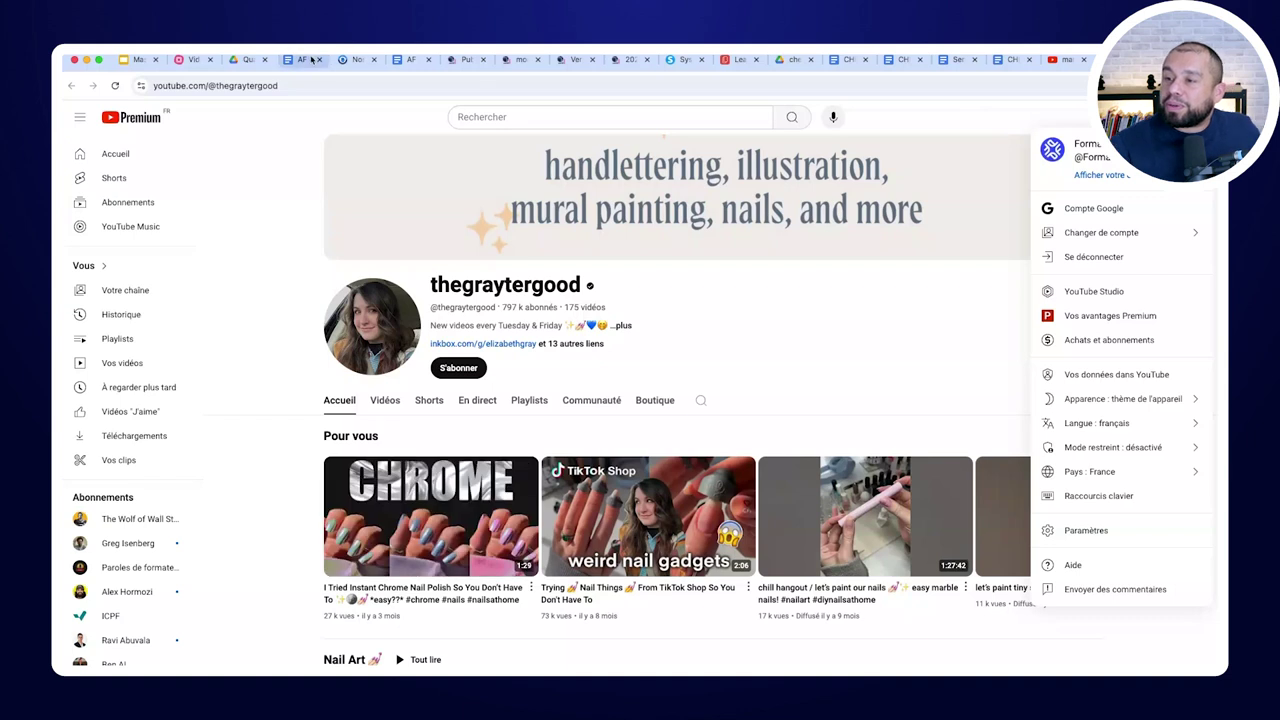
pyautogui.click(247, 60)
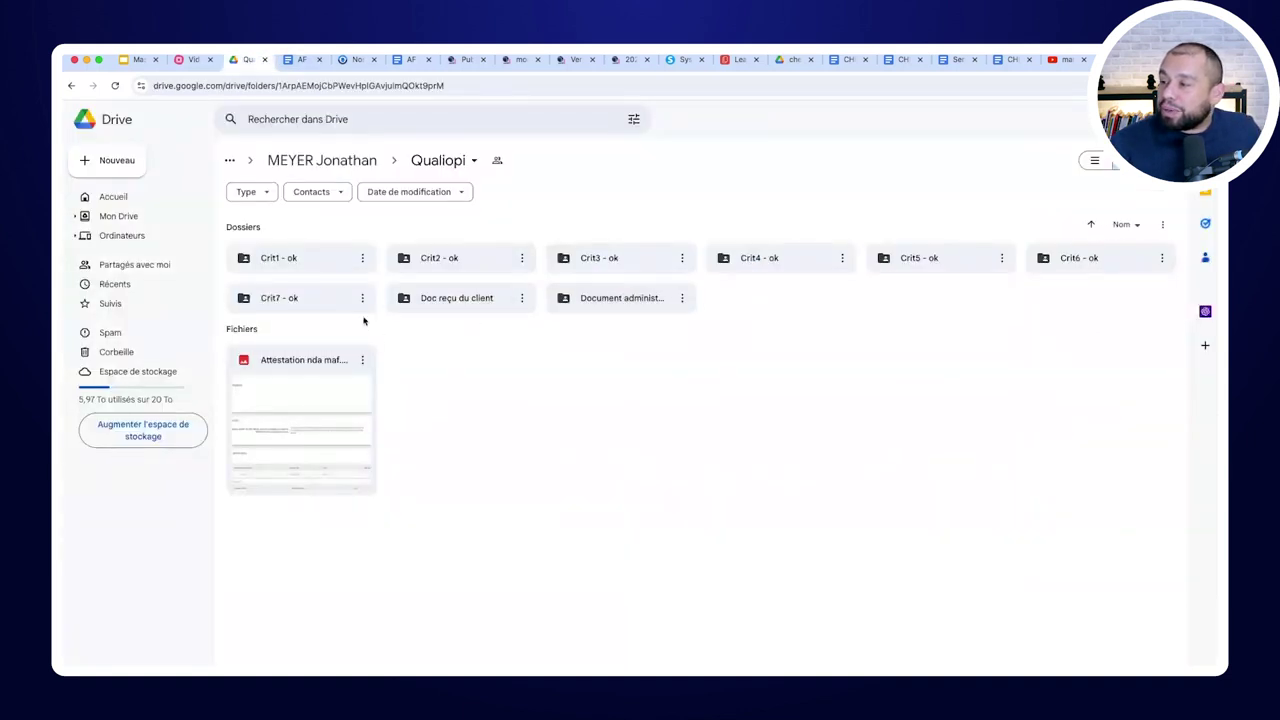
pyautogui.doubleClick(789, 268)
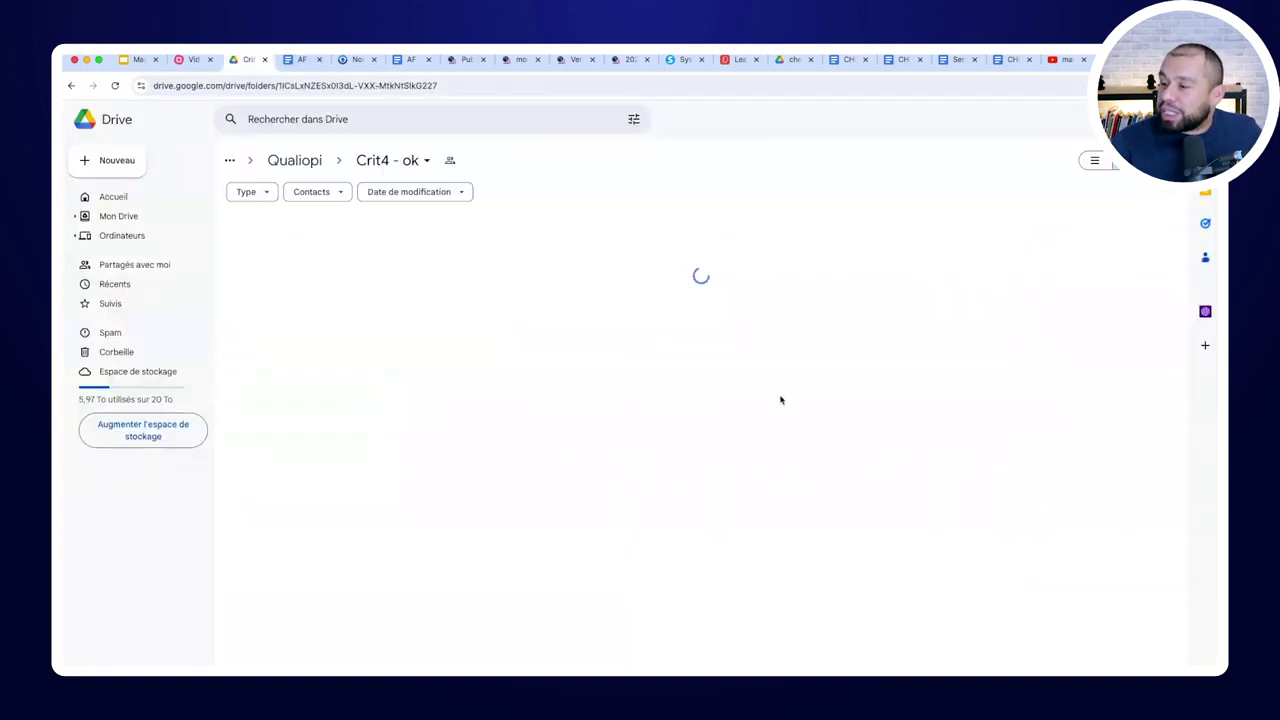
pyautogui.doubleClick(605, 257)
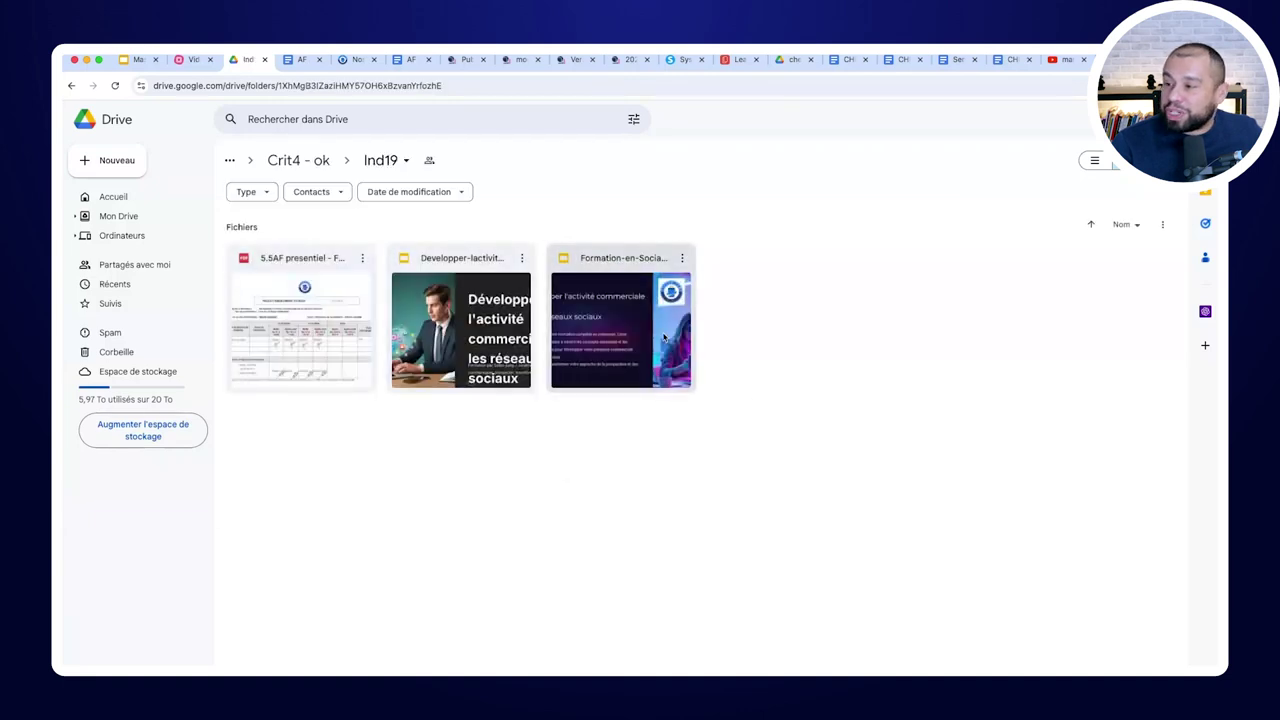
pyautogui.doubleClick(636, 333)
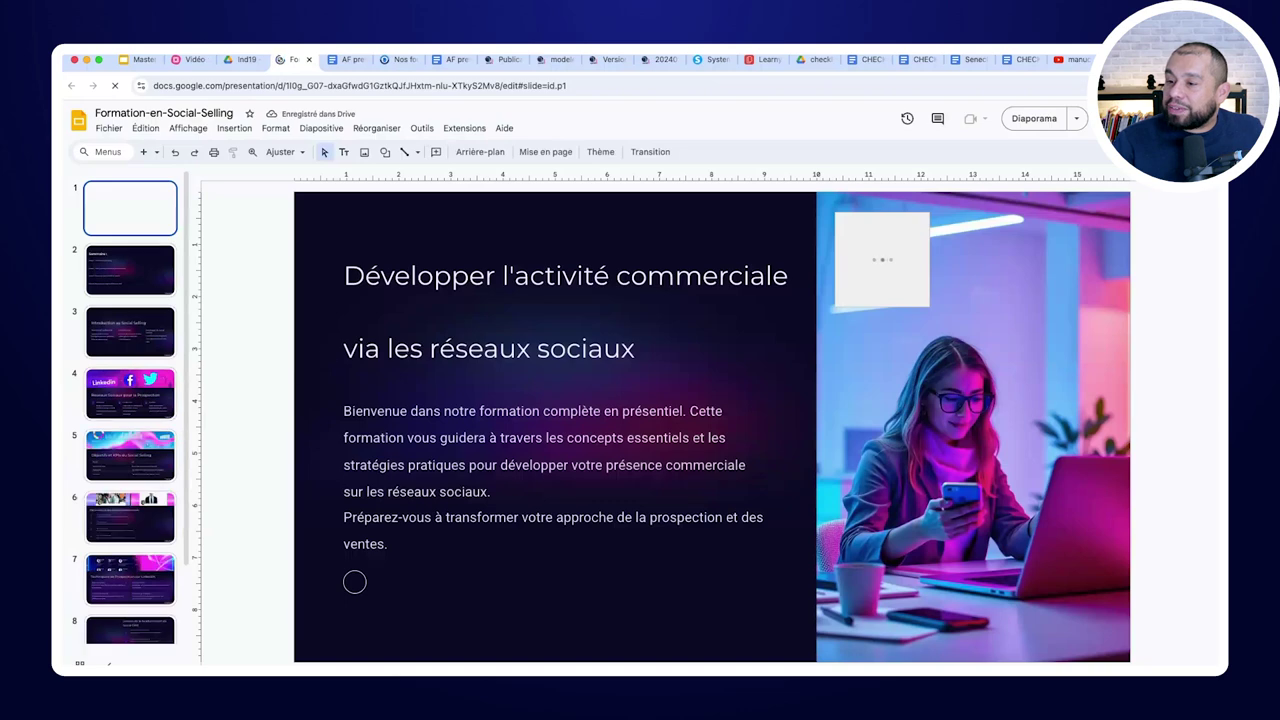
# Look through the presentation's slides and display slide 4, Réseaux Sociaux pour la Prospection
pyautogui.scroll(-2, 100, 418)
pyautogui.scroll(2, 100, 418)
pyautogui.scroll(-2, 99, 420)
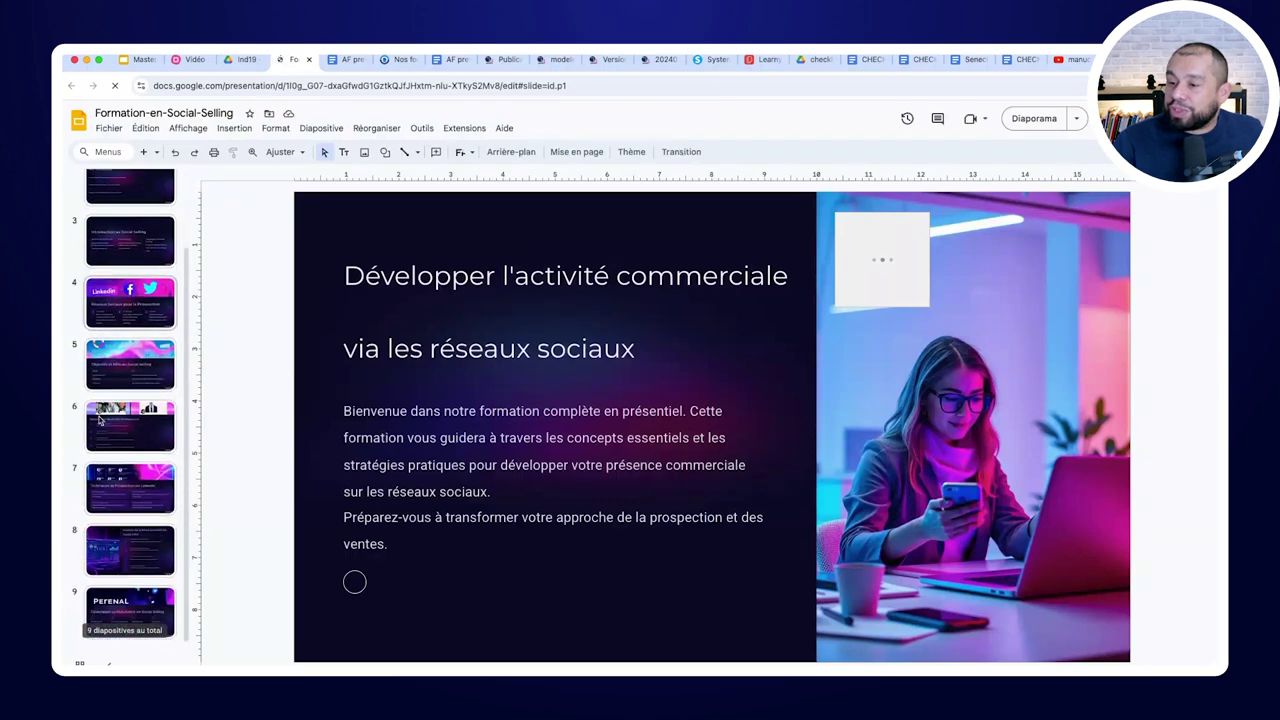
pyautogui.scroll(2, 99, 420)
pyautogui.click(124, 390)
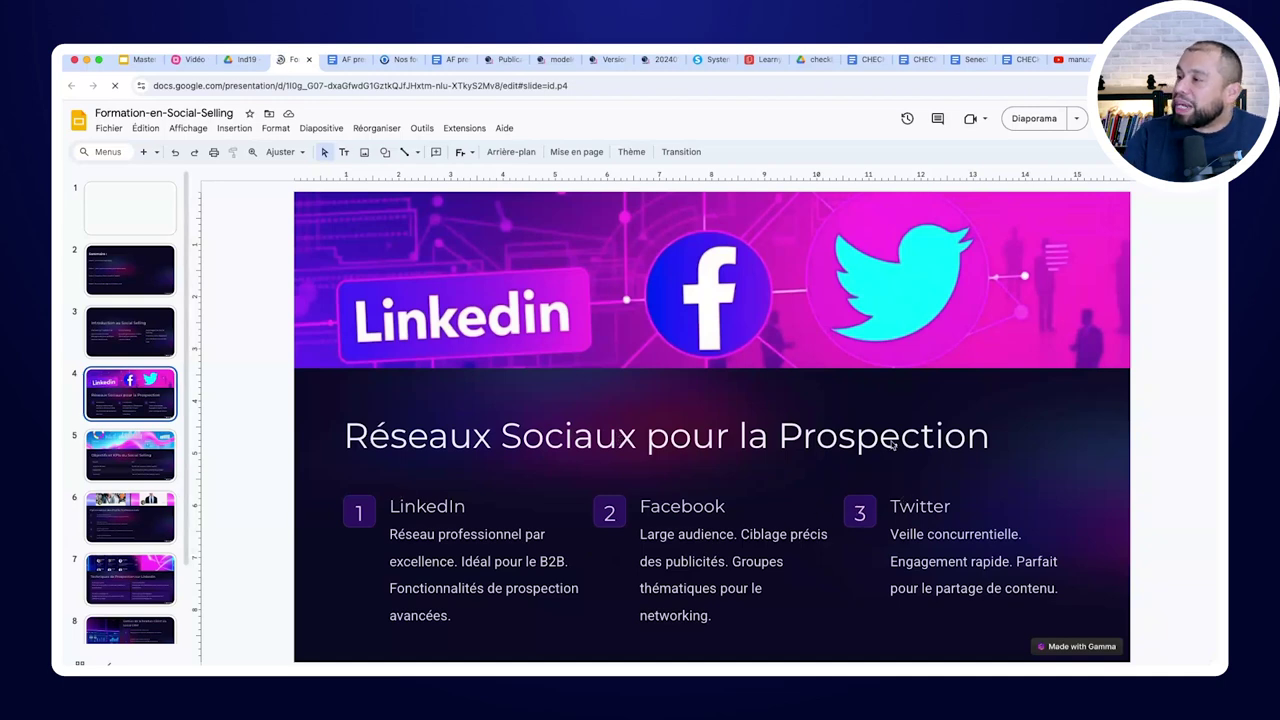
# Copy the title Réseaux Sociaux pour la Prospection from slide 4 of the presentation
pyautogui.hotkey('ctrl', 't')
pyautogui.click(1078, 62)
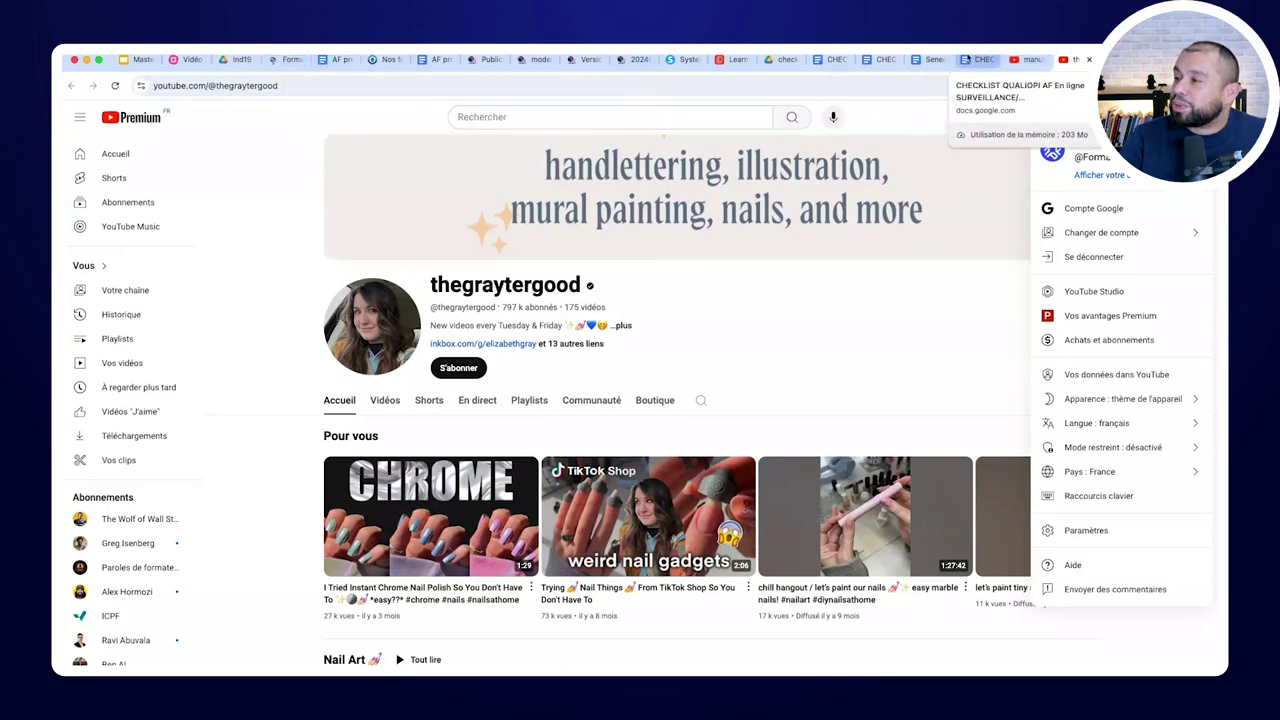
pyautogui.click(285, 60)
pyautogui.click(340, 60)
pyautogui.click(285, 60)
pyautogui.tripleClick(631, 432)
pyautogui.hotkey('ctrl', 'c')
# Search YouTube for the copied title Réseaux Sociaux pour la Prospection and browse the resulting videos
pyautogui.click(1075, 60)
pyautogui.click(635, 117)
pyautogui.hotkey('ctrl', 'v')
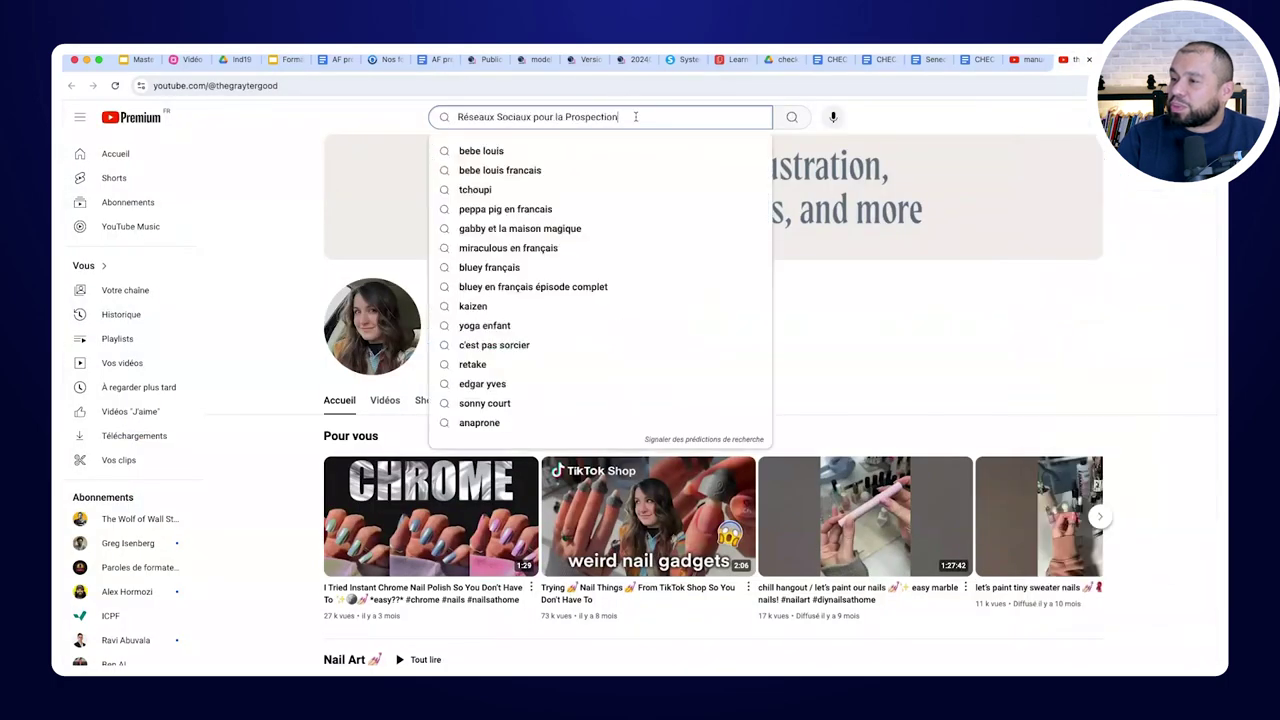
pyautogui.press('Return')
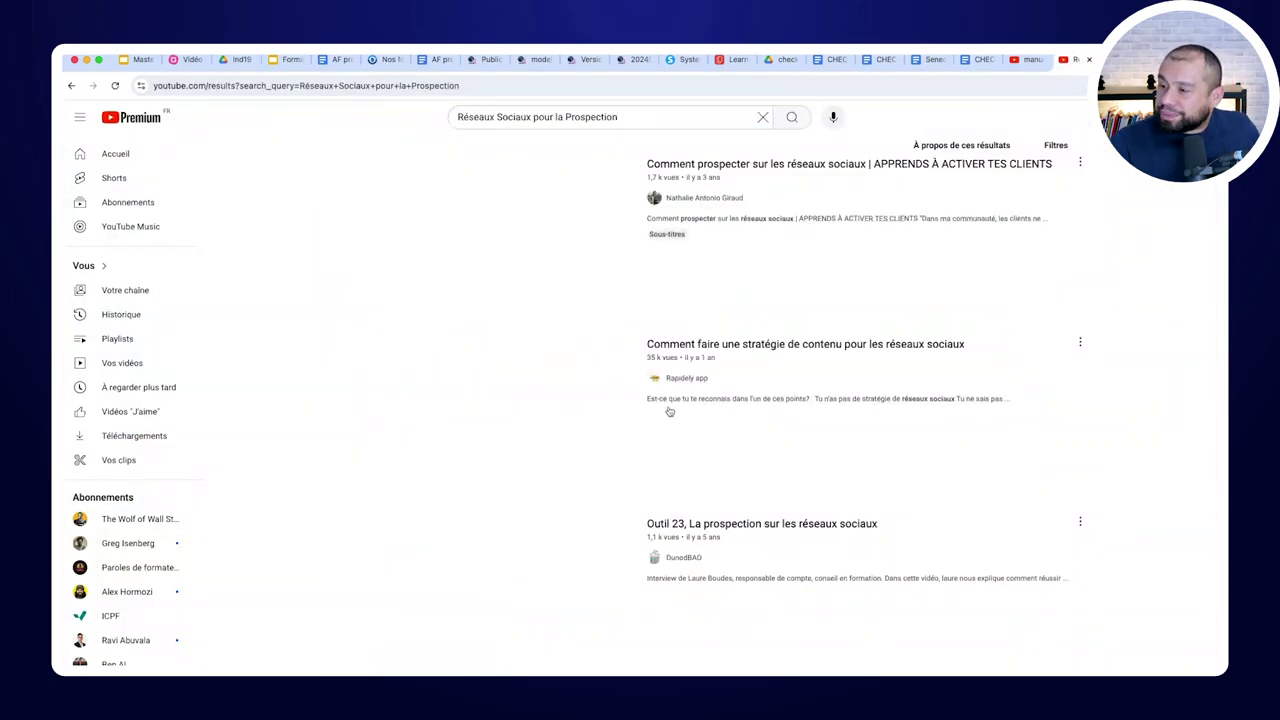
pyautogui.scroll(-2, 660, 400)
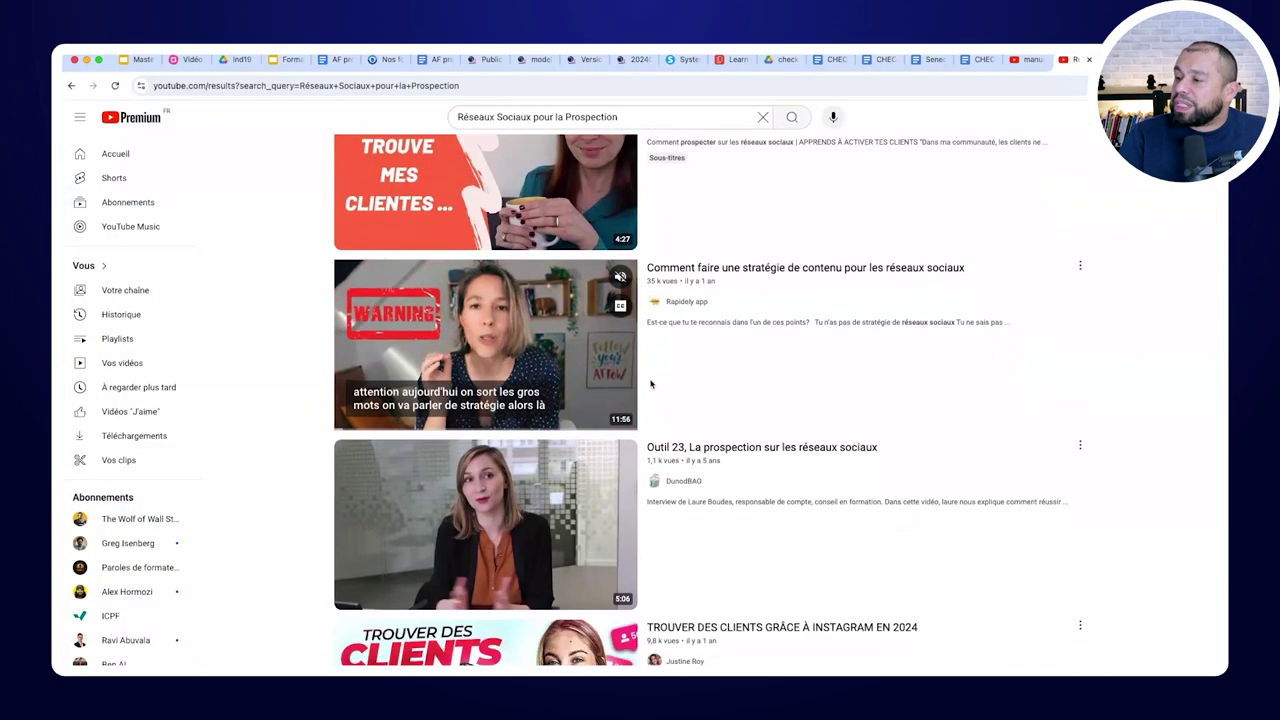
# Close the unneeded browser tabs, including the Seller Jump training page, to get back to the Formation-en-Social-Selling presentation
pyautogui.scroll(2, 660, 420)
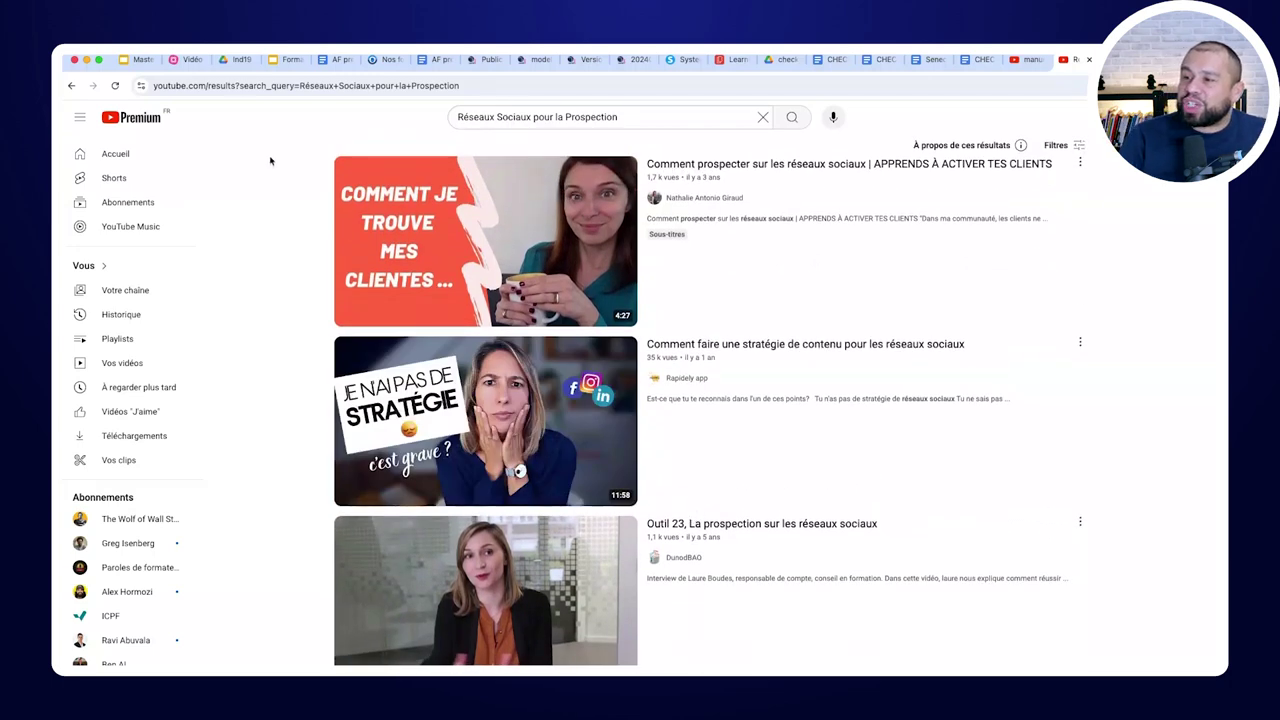
pyautogui.click(186, 59)
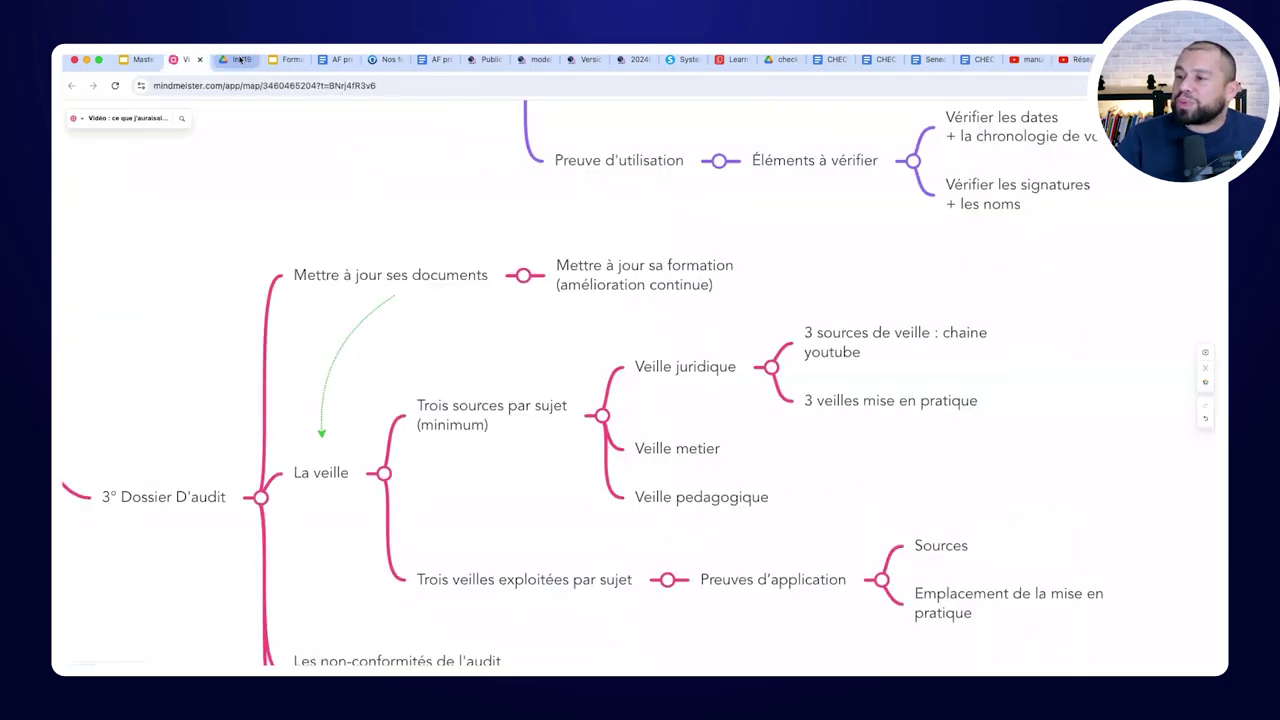
pyautogui.click(334, 59)
pyautogui.click(387, 59)
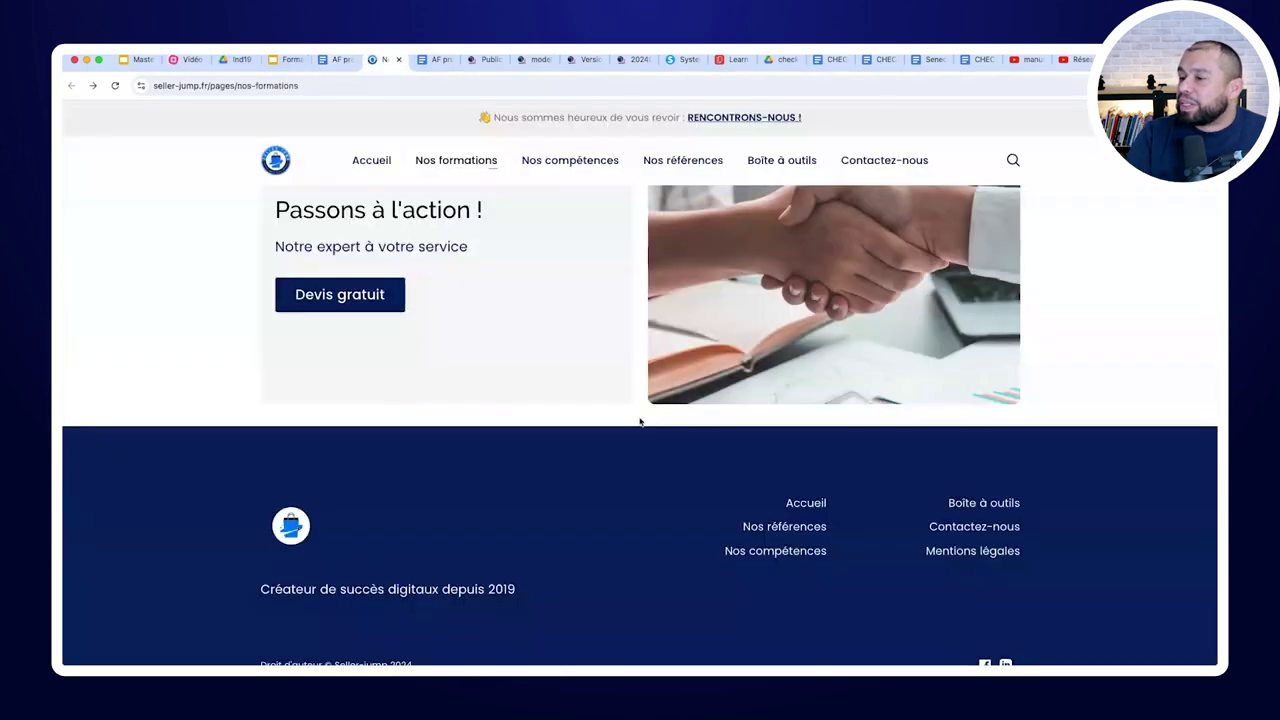
pyautogui.click(400, 59)
pyautogui.click(400, 59)
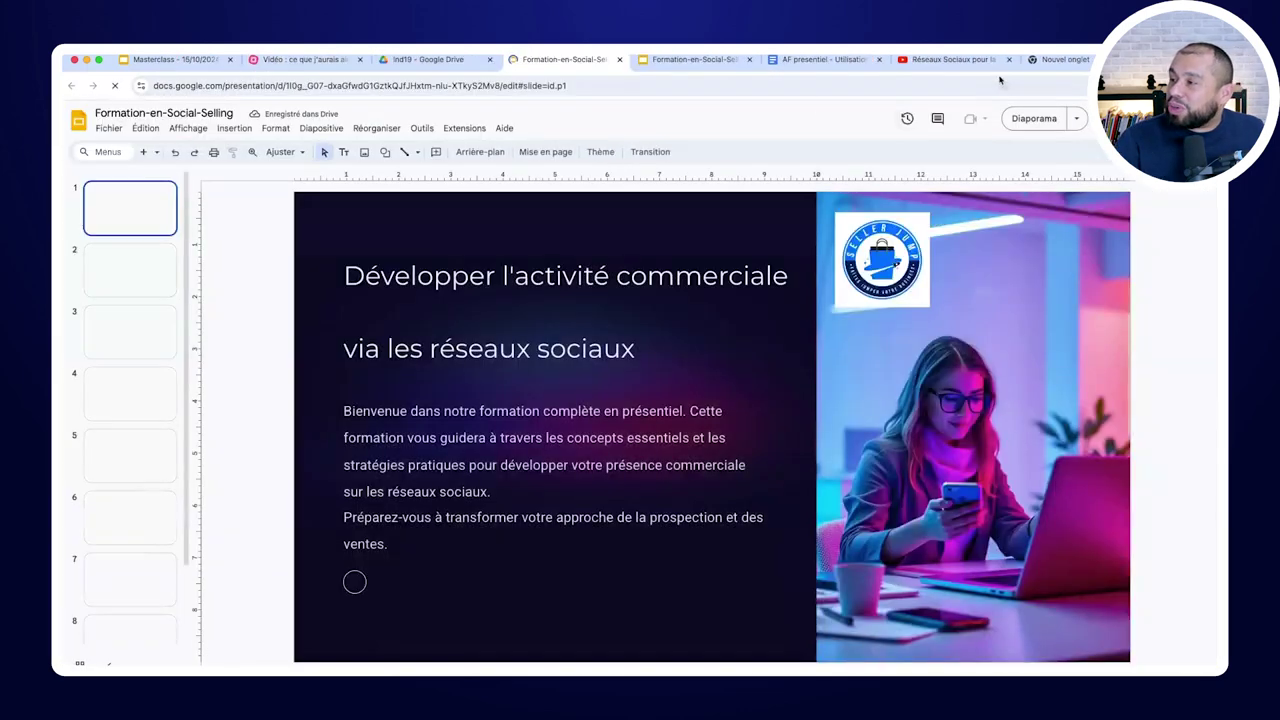
# Look through the Formation-en-Social-Selling slides again and bring up slide 4, Réseaux Sociaux pour la Prospection
pyautogui.scroll(-1, 100, 442)
pyautogui.scroll(-1, 100, 442)
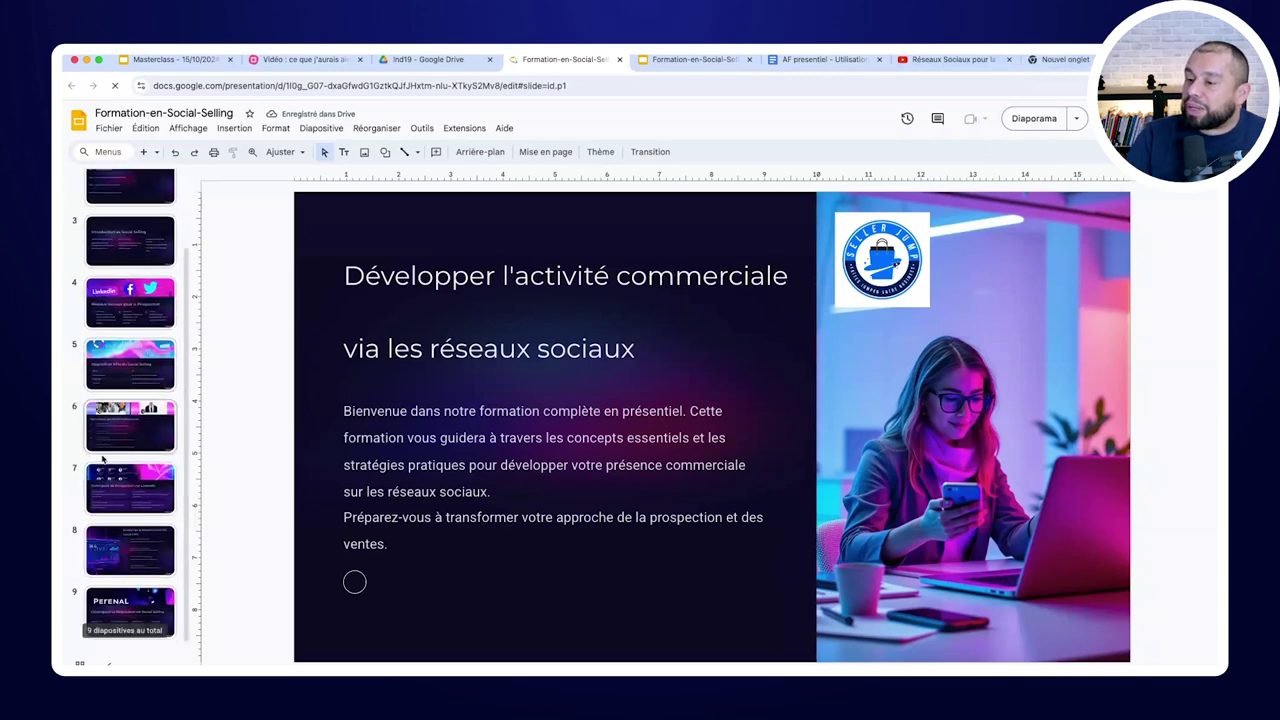
pyautogui.click(130, 488)
pyautogui.click(130, 372)
pyautogui.click(125, 418)
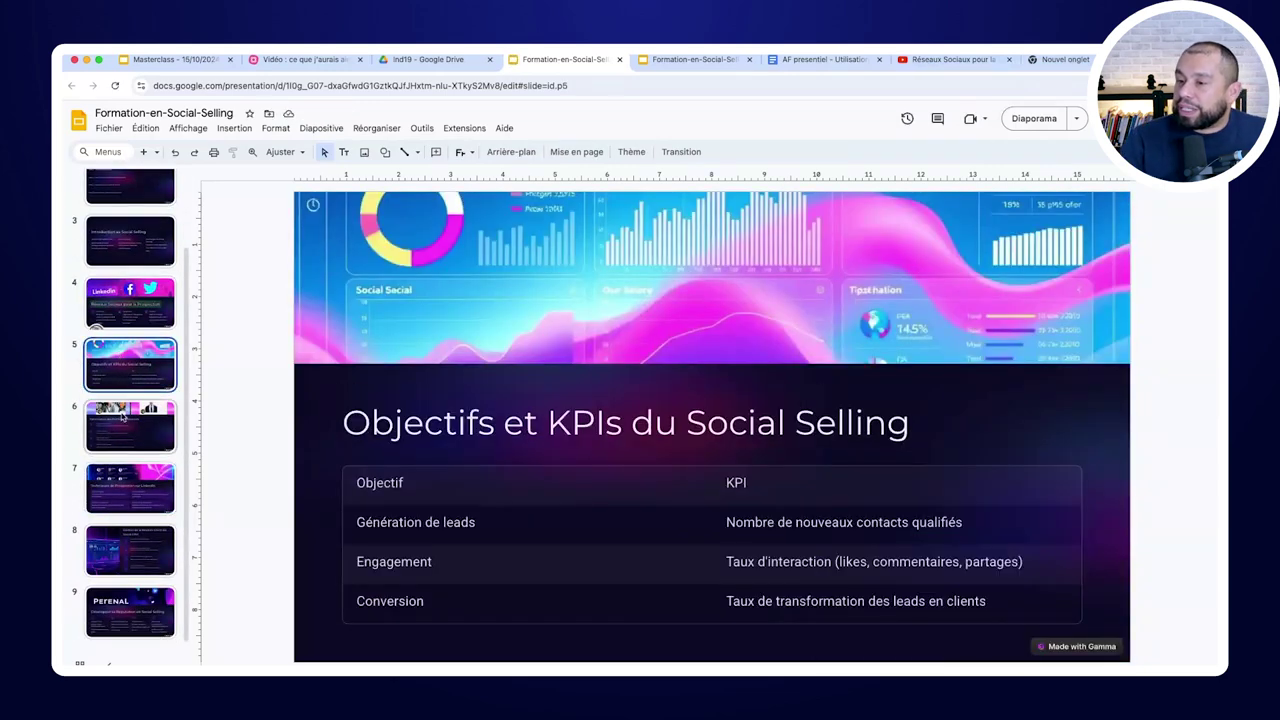
pyautogui.click(125, 312)
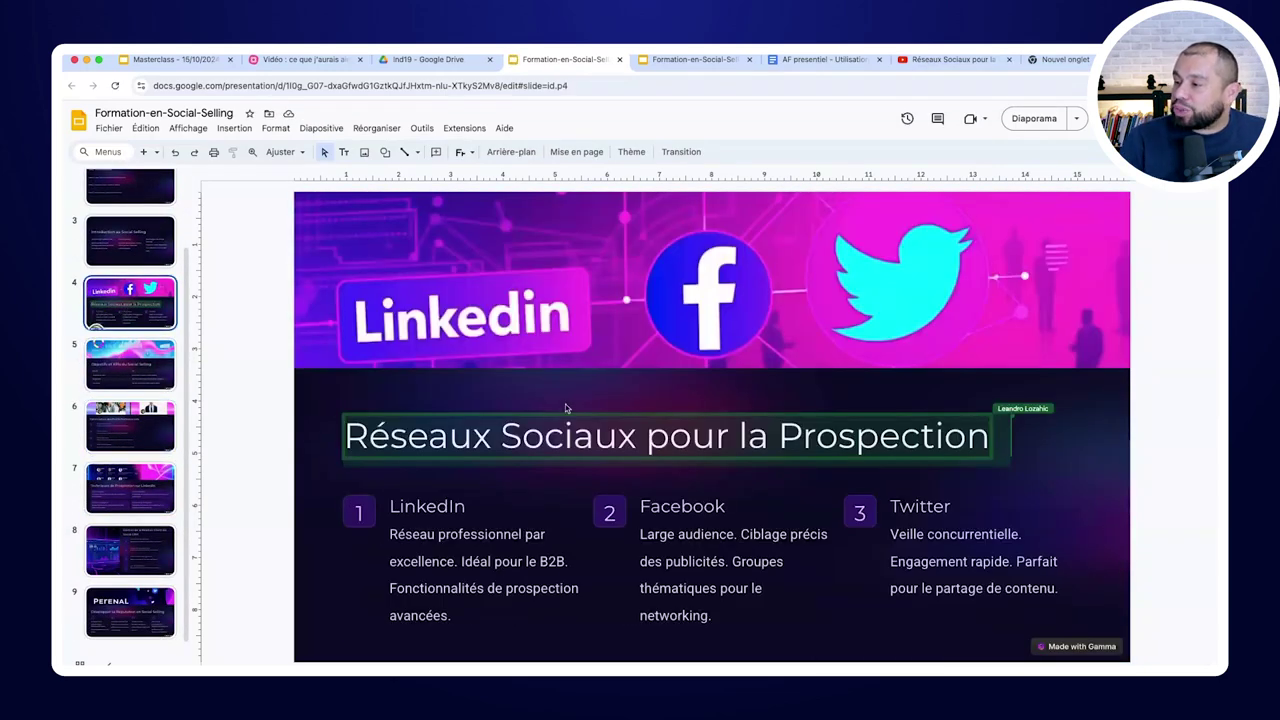
# Preview the first YouTube result for Réseaux Sociaux pour la Prospection, and return to the mind map's topic Trois veilles exploitées par sujet
pyautogui.click(955, 59)
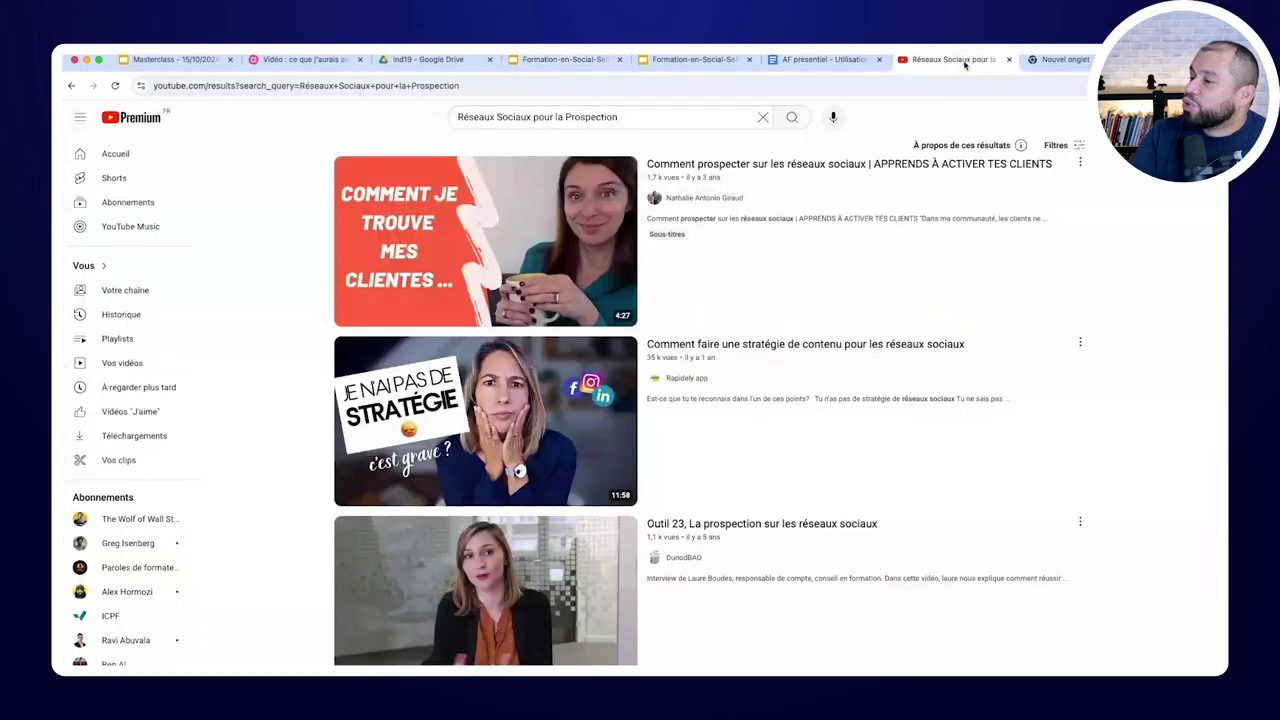
pyautogui.moveTo(582, 286)
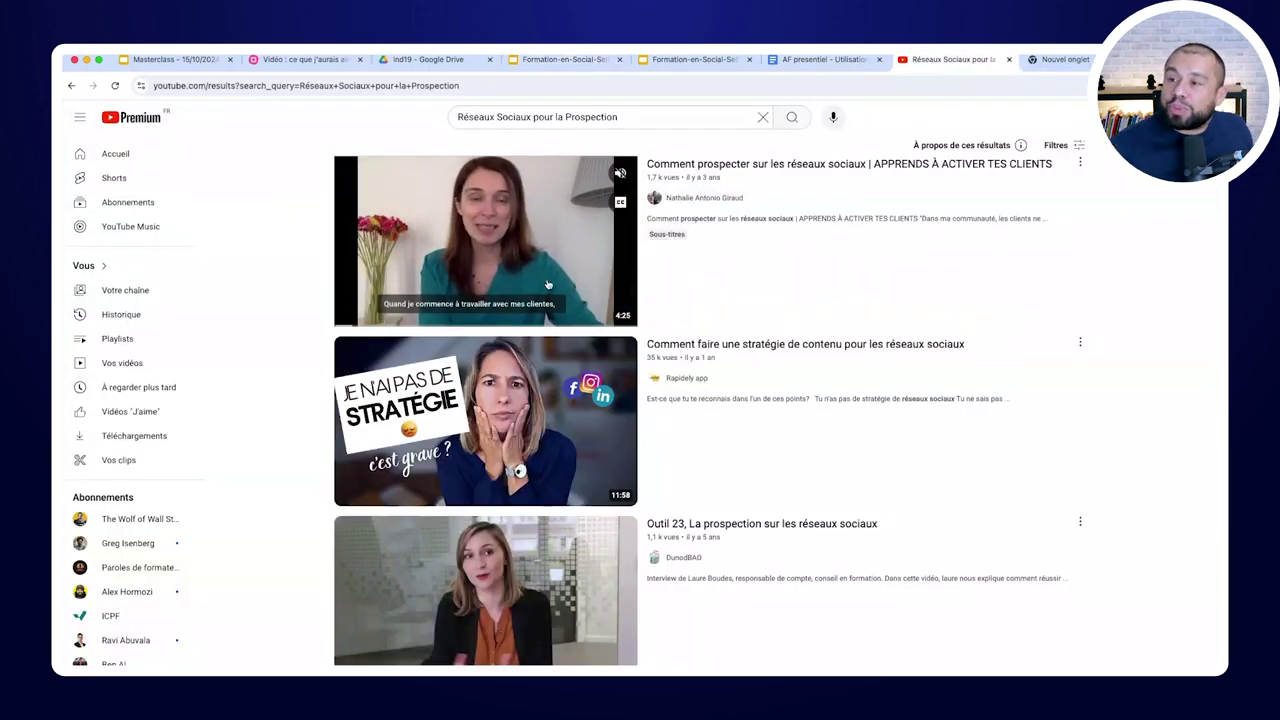
pyautogui.click(305, 60)
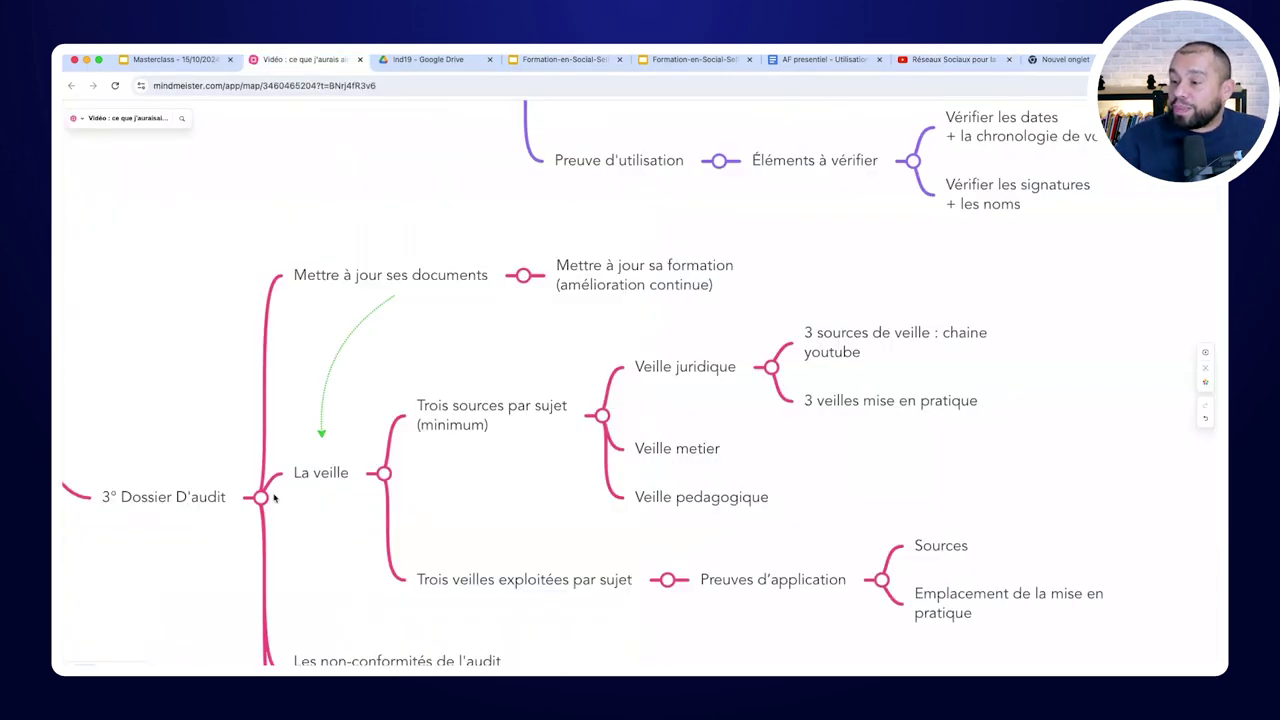
pyautogui.click(531, 578)
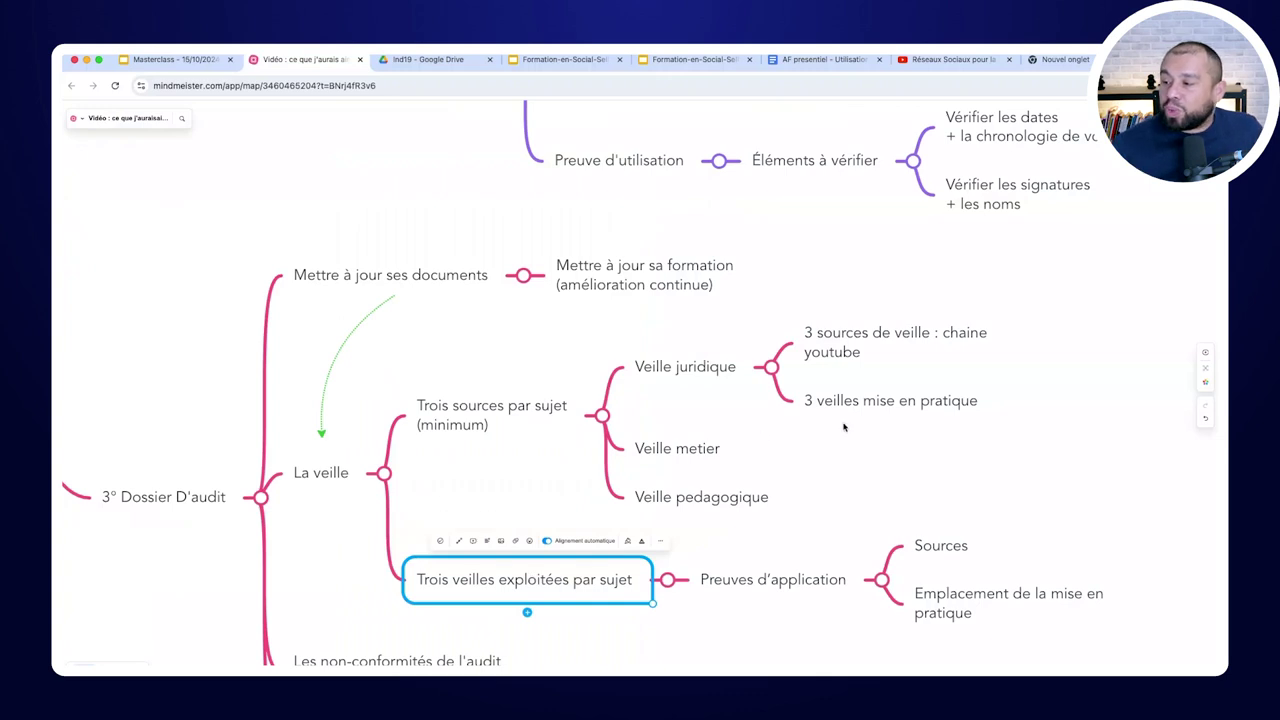
# Copy the topic 3 veilles mise en pratique from Veille juridique to both Veille metier and Veille pedagogique
pyautogui.click(874, 404)
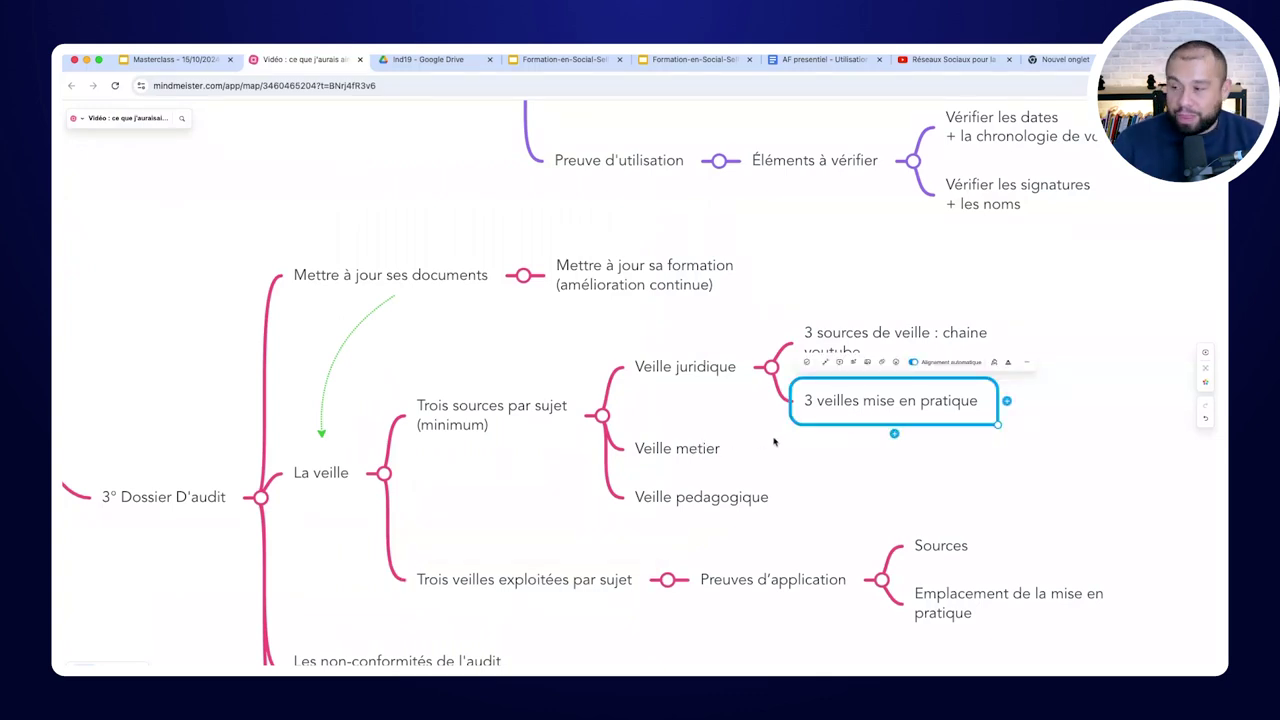
pyautogui.click(705, 452)
pyautogui.write('3 veilles mise en pratique')
pyautogui.click(729, 500)
pyautogui.write('3 veilles mise en pratique')
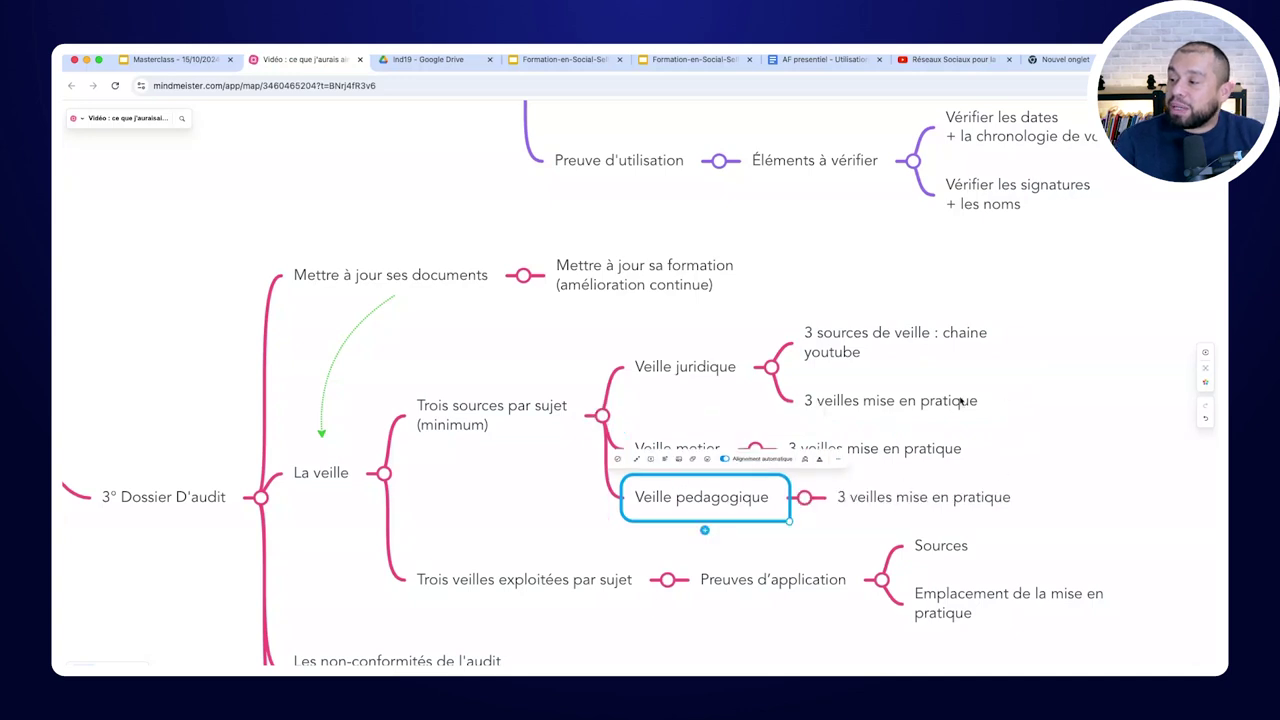
# Add the subtopics Lien de la video and Endroit de la mise à jour to Veille juridique's topic 3 veilles mise en pratique
pyautogui.click(943, 400)
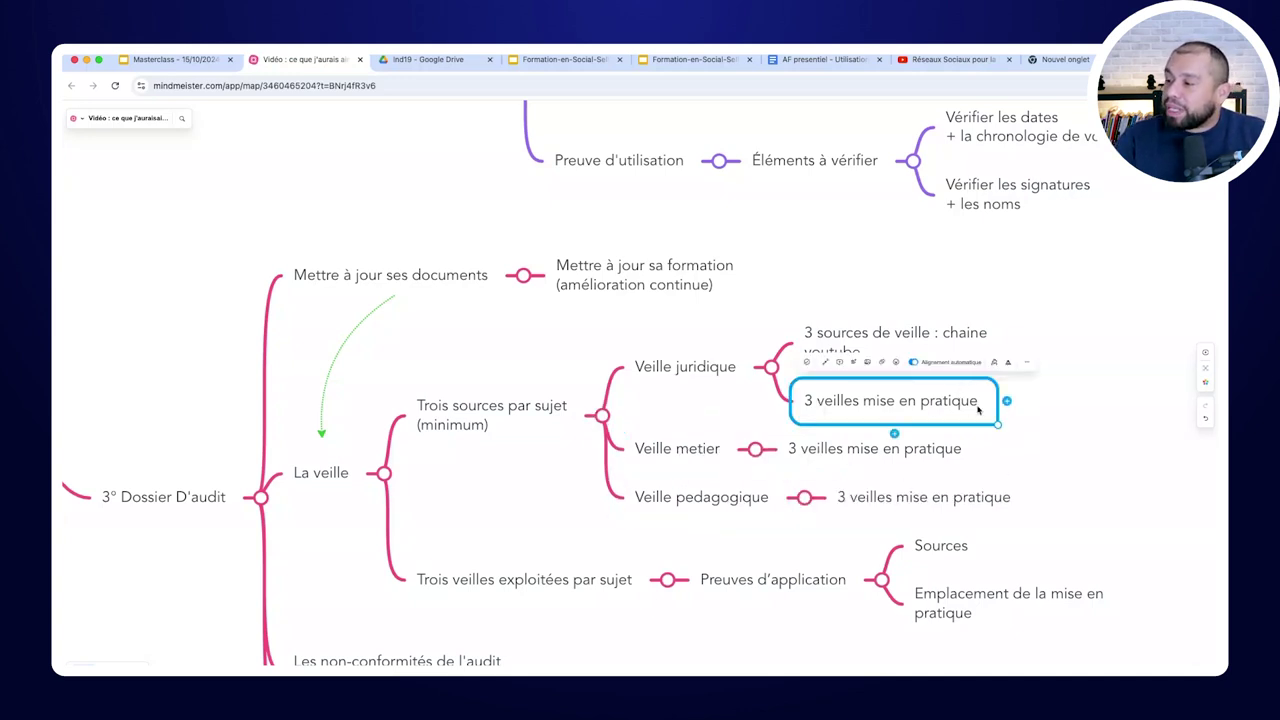
pyautogui.click(1007, 401)
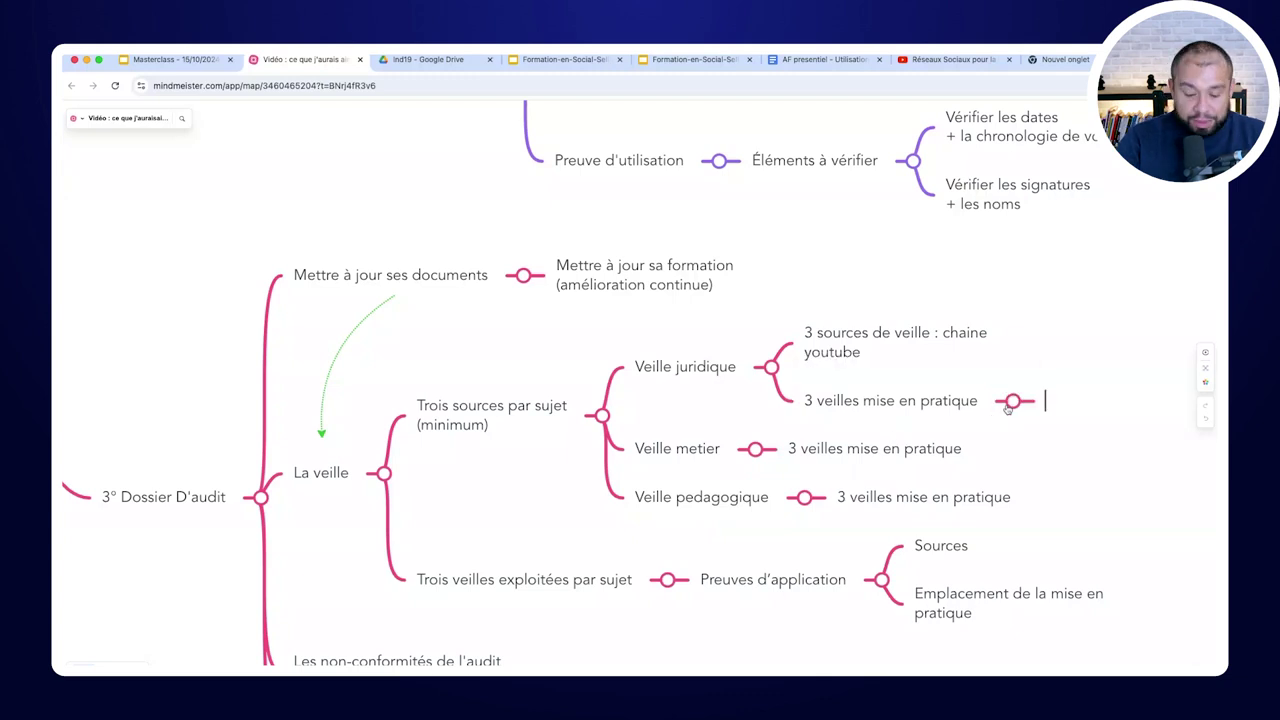
pyautogui.write('Lien de la video')
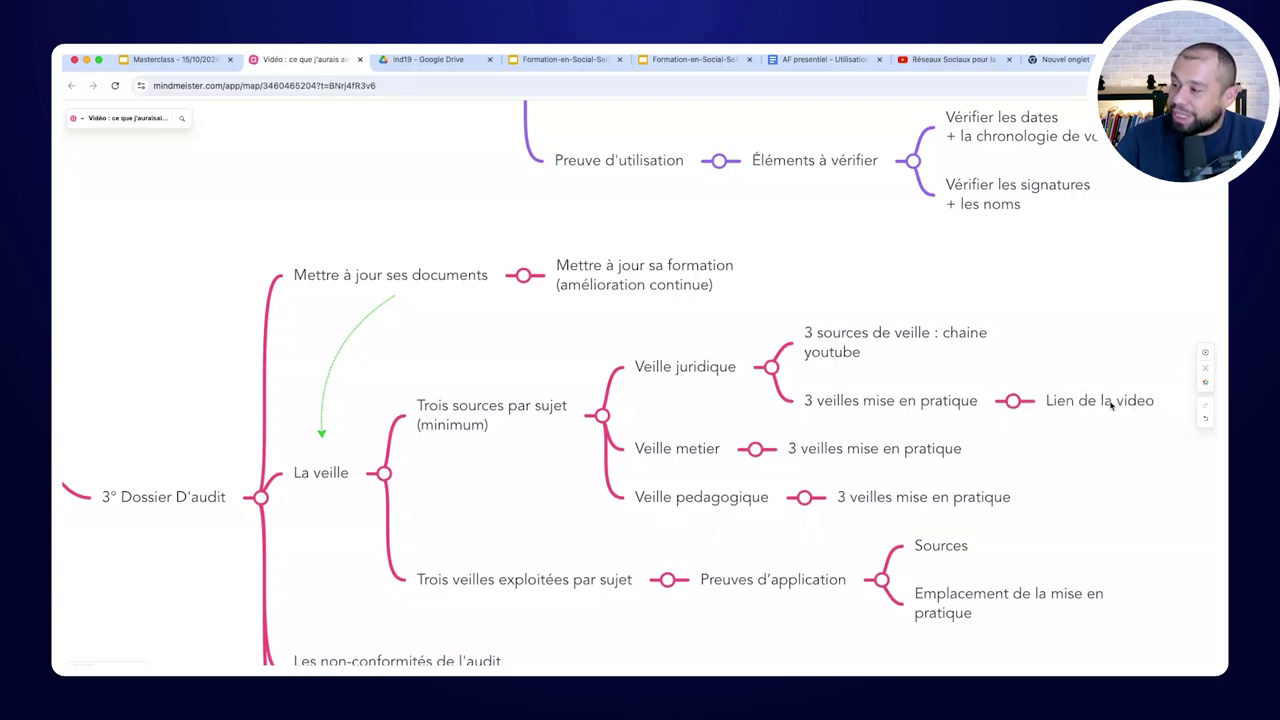
pyautogui.press('Return')
pyautogui.press('Return')
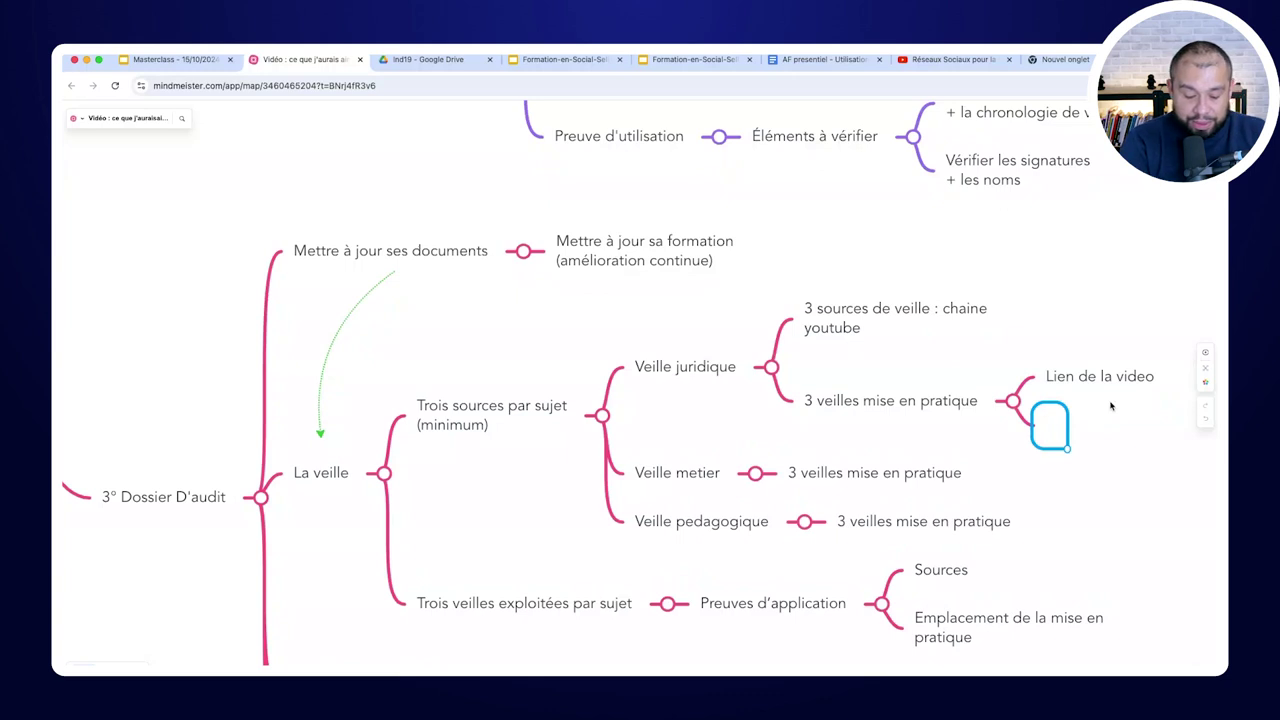
pyautogui.write('Endroit d')
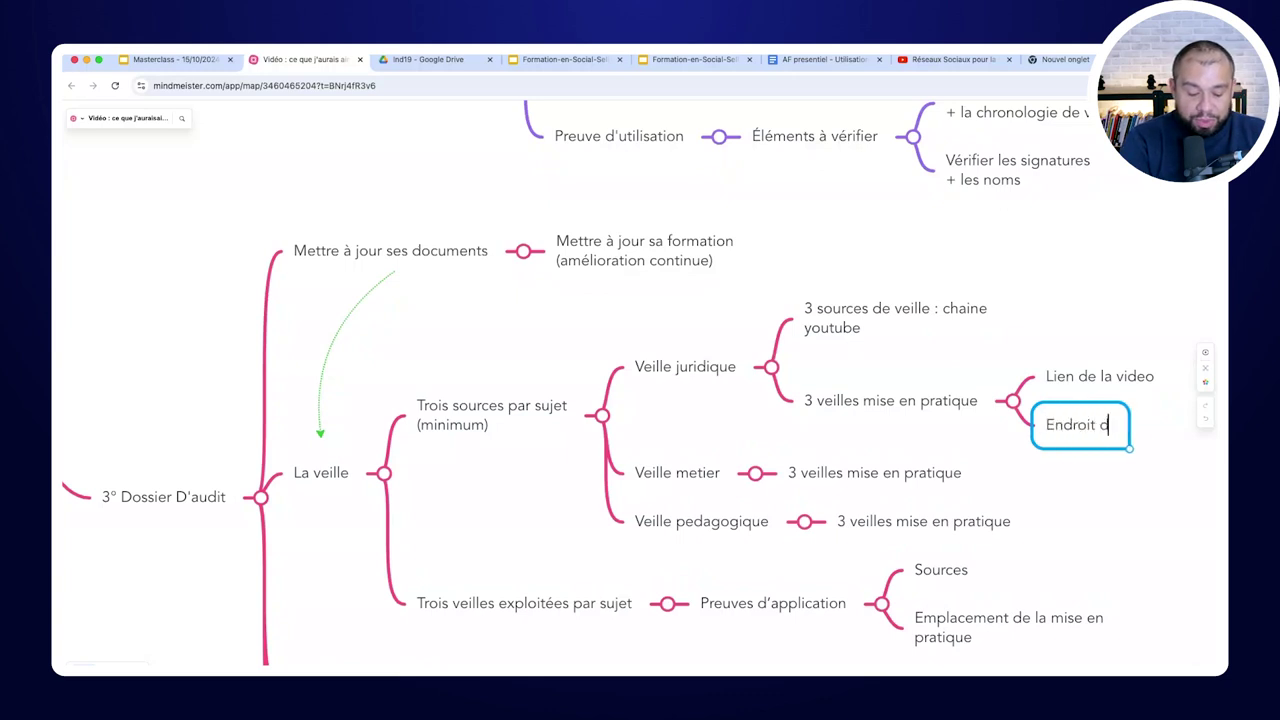
pyautogui.write('e la mise à jour')
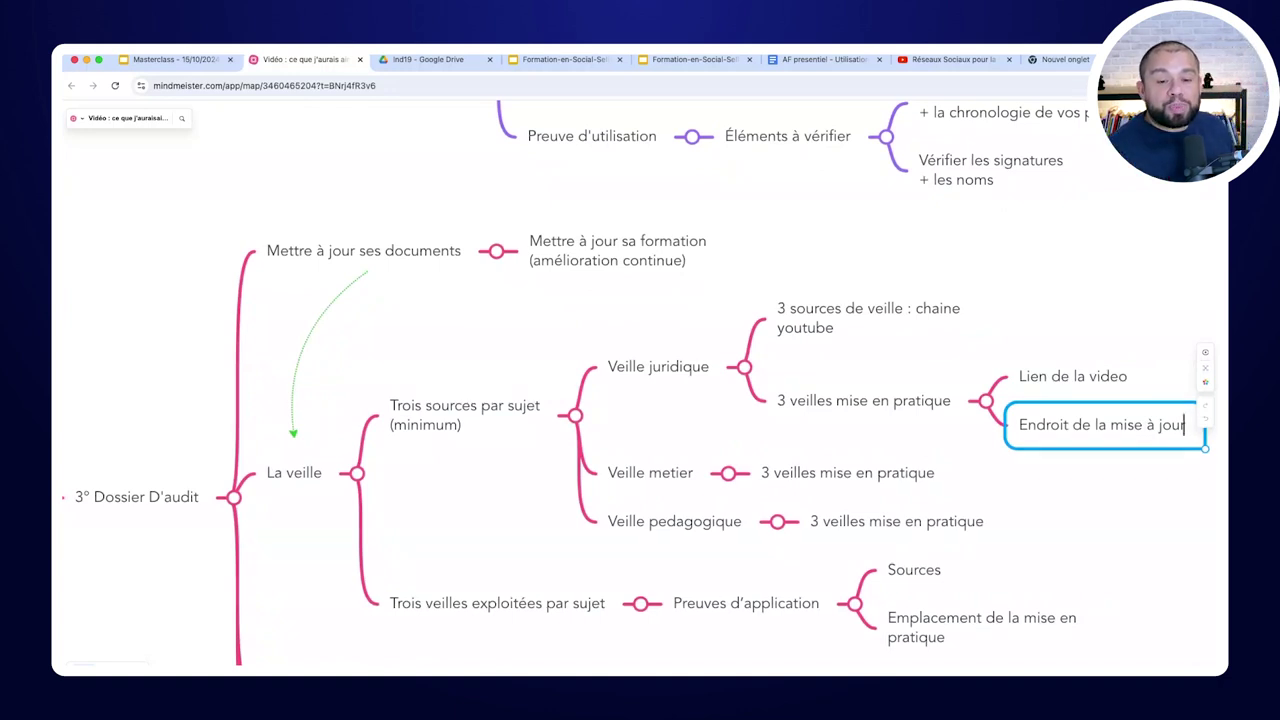
# Switch from the mind map's Veille pedagogique topic to YouTube and search for devenir formateur coach
pyautogui.click(697, 521)
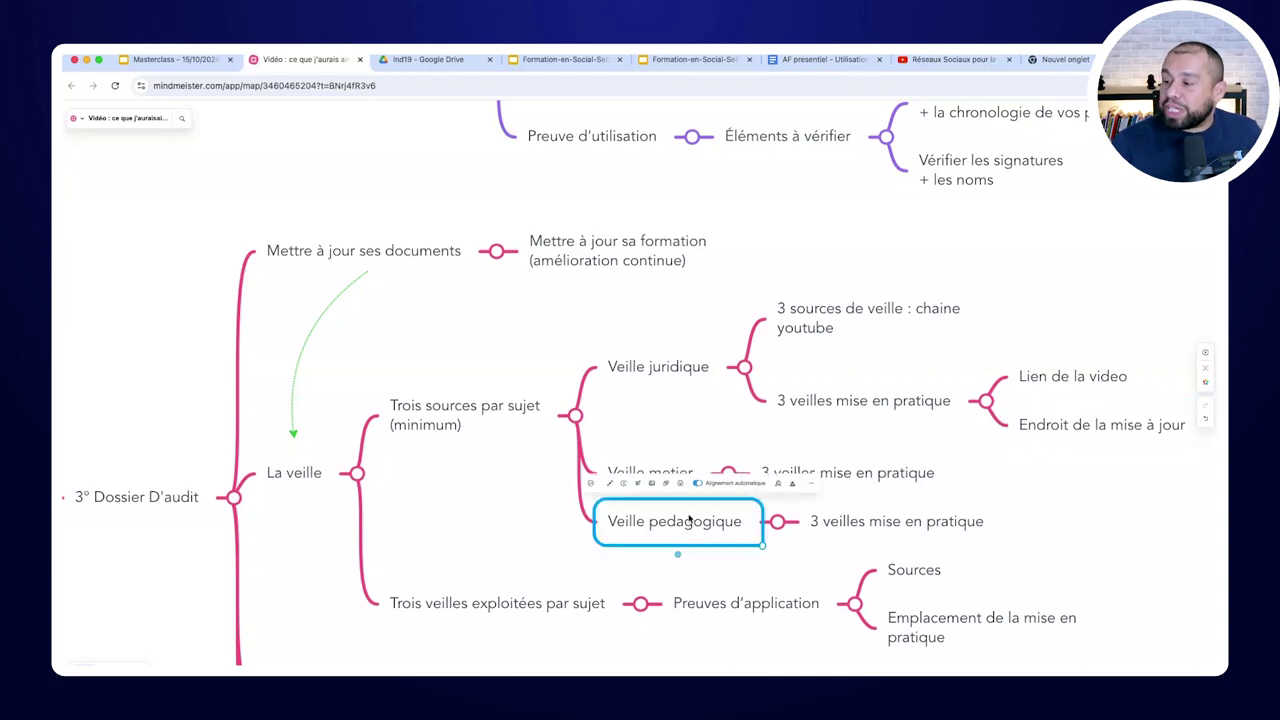
pyautogui.click(1022, 59)
pyautogui.click(950, 60)
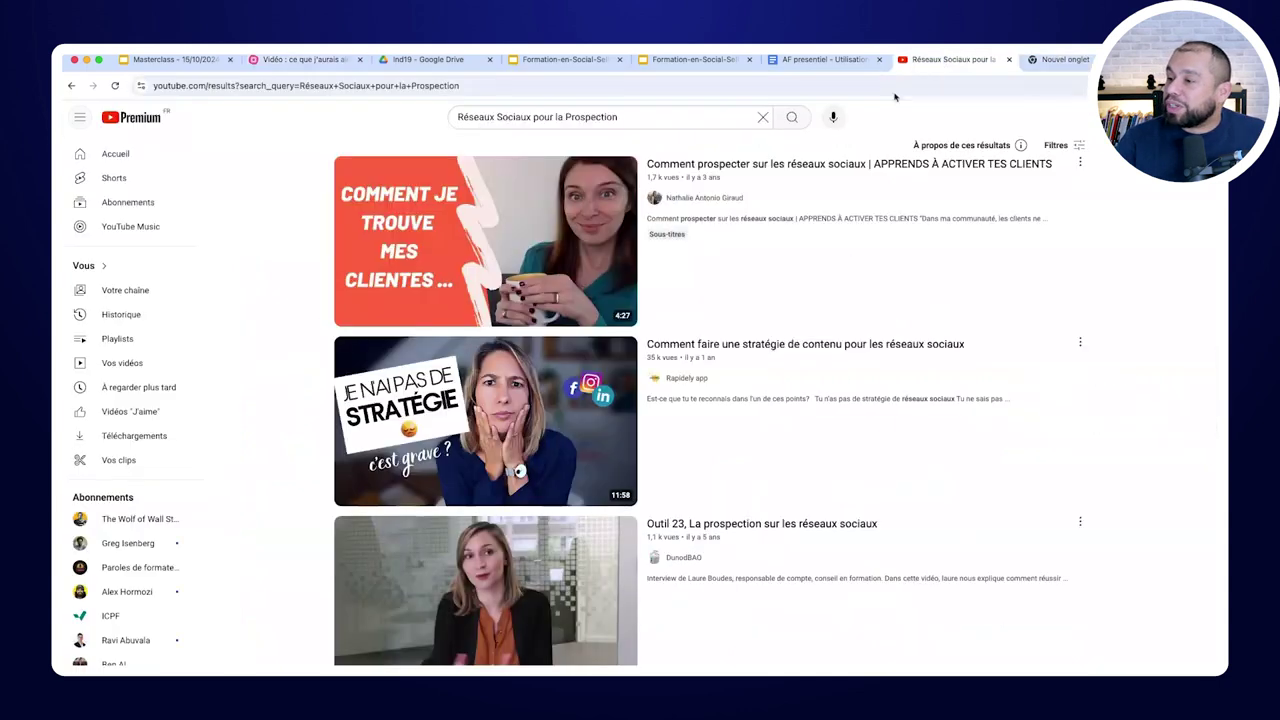
pyautogui.click(724, 116)
pyautogui.write('devenir for')
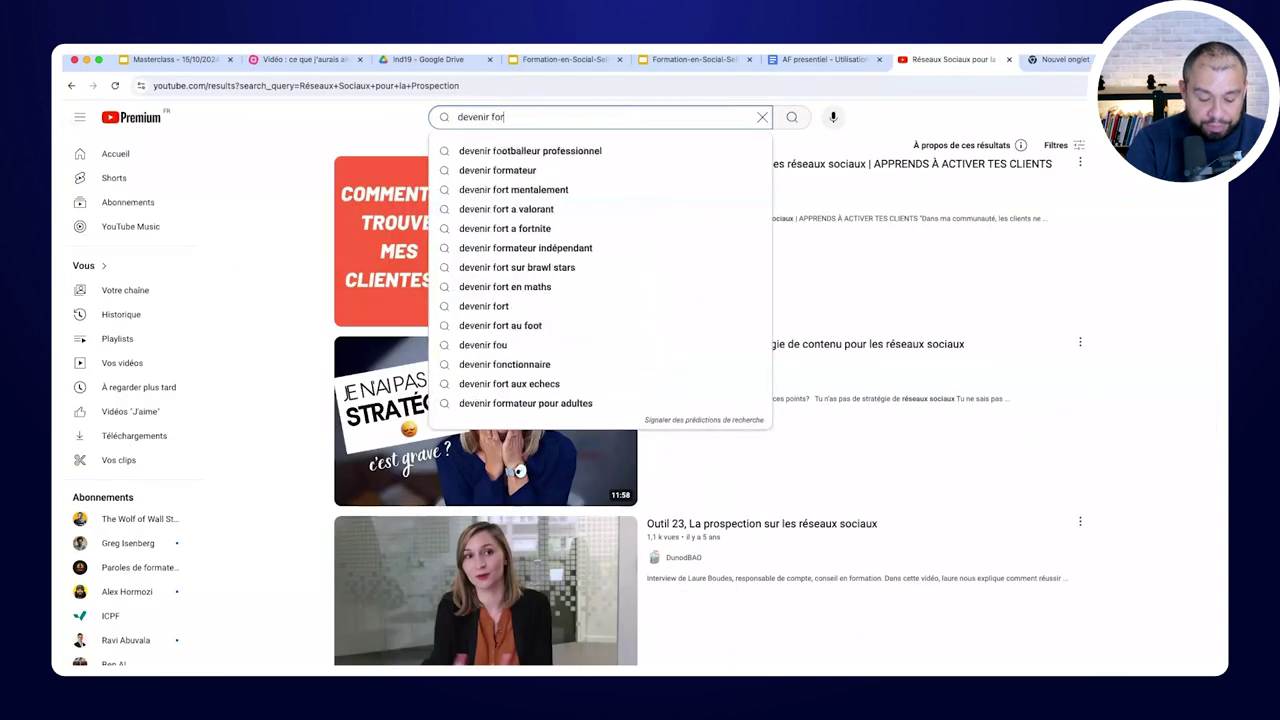
pyautogui.write('mateur coach')
pyautogui.press('Return')
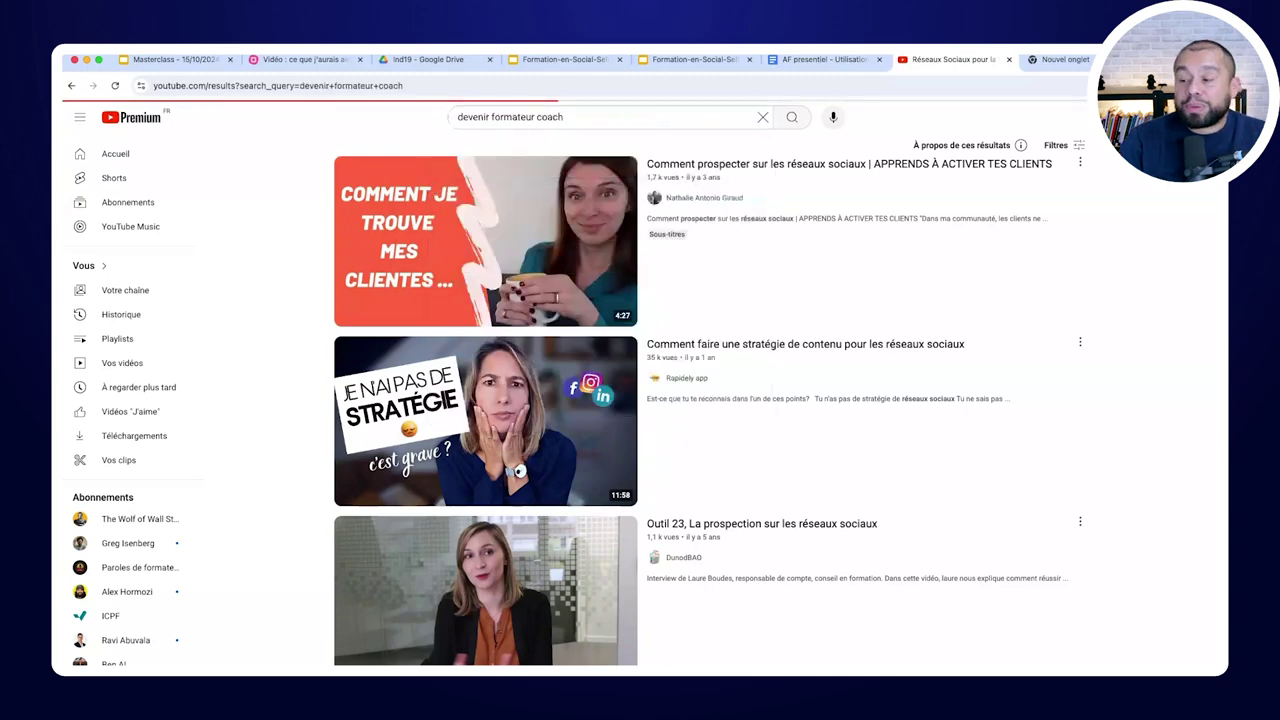
# Browse the devenir formateur - coach channel's videos, open Je prépare mes formations synchrones (atelier et formation) and pause it
pyautogui.click(686, 185)
pyautogui.scroll(-1, 480, 365)
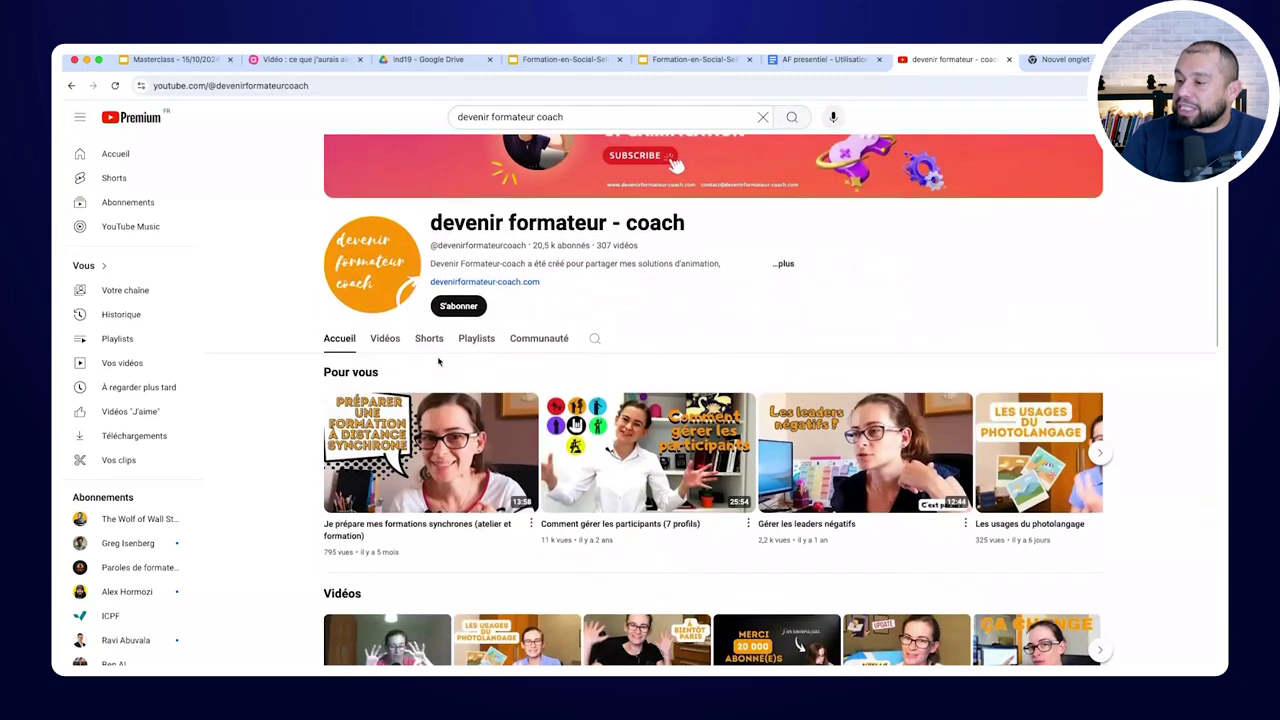
pyautogui.click(385, 327)
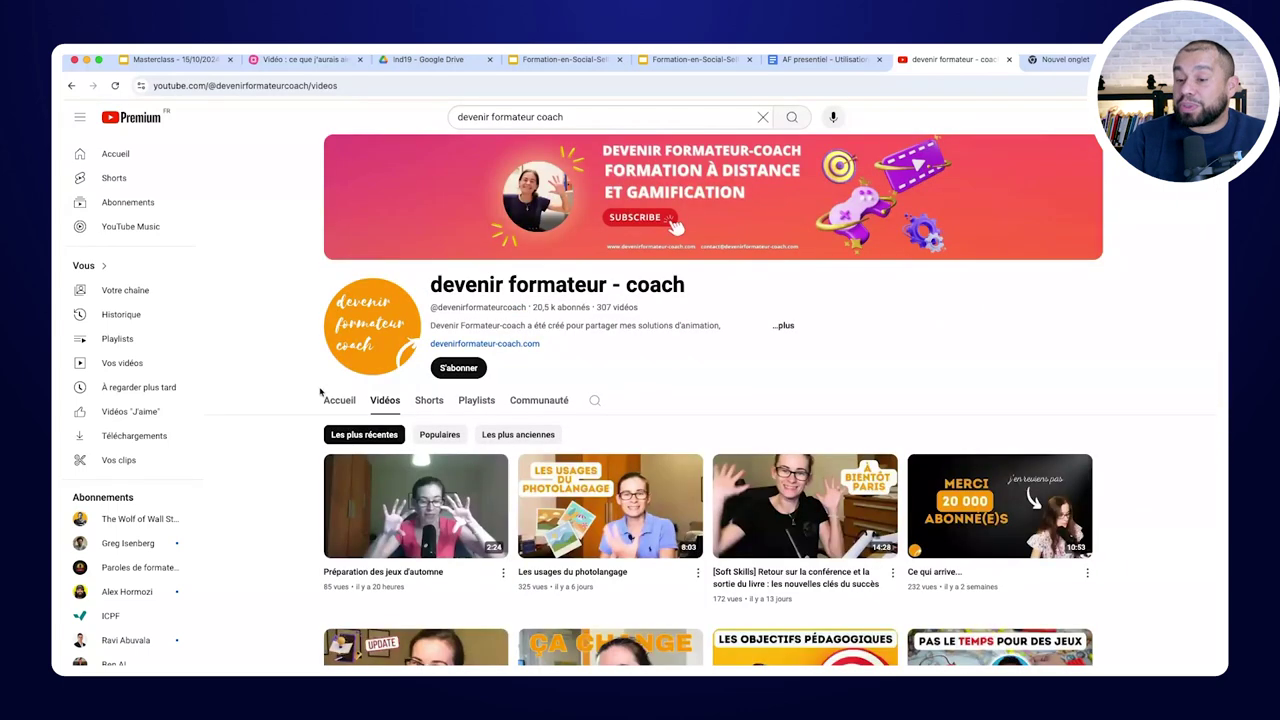
pyautogui.scroll(-2, 424, 459)
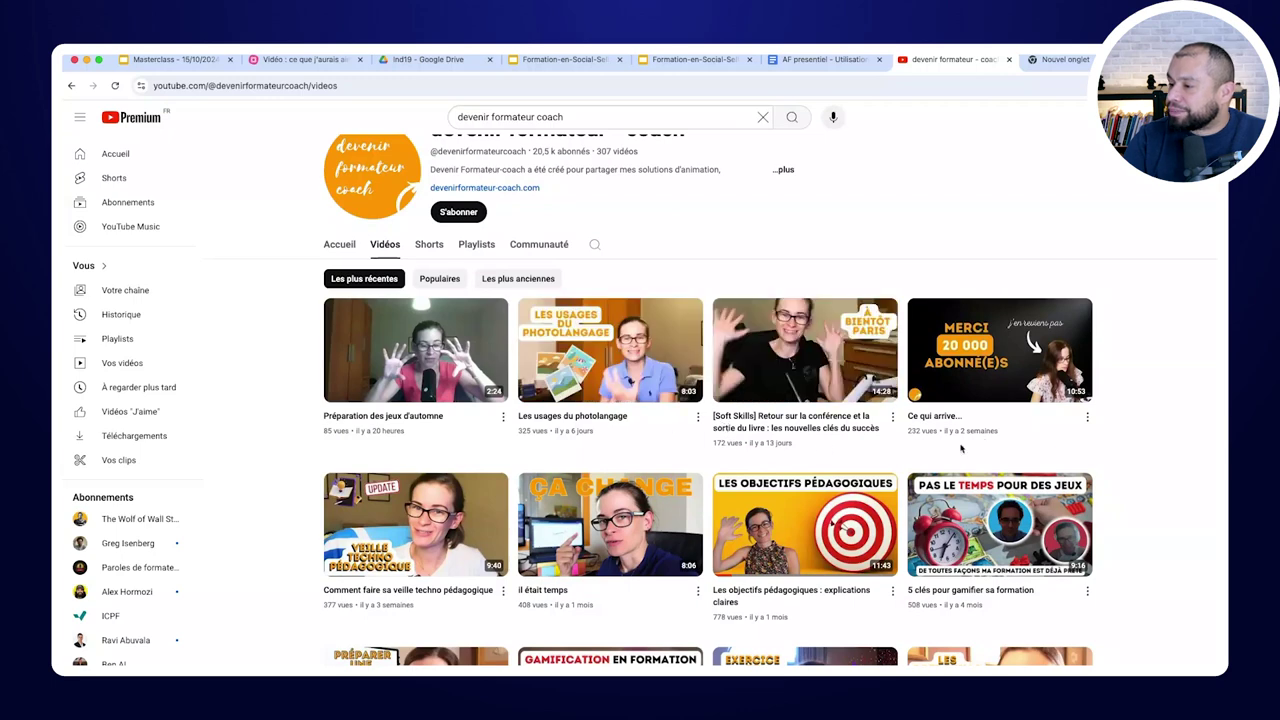
pyautogui.scroll(-3, 1170, 424)
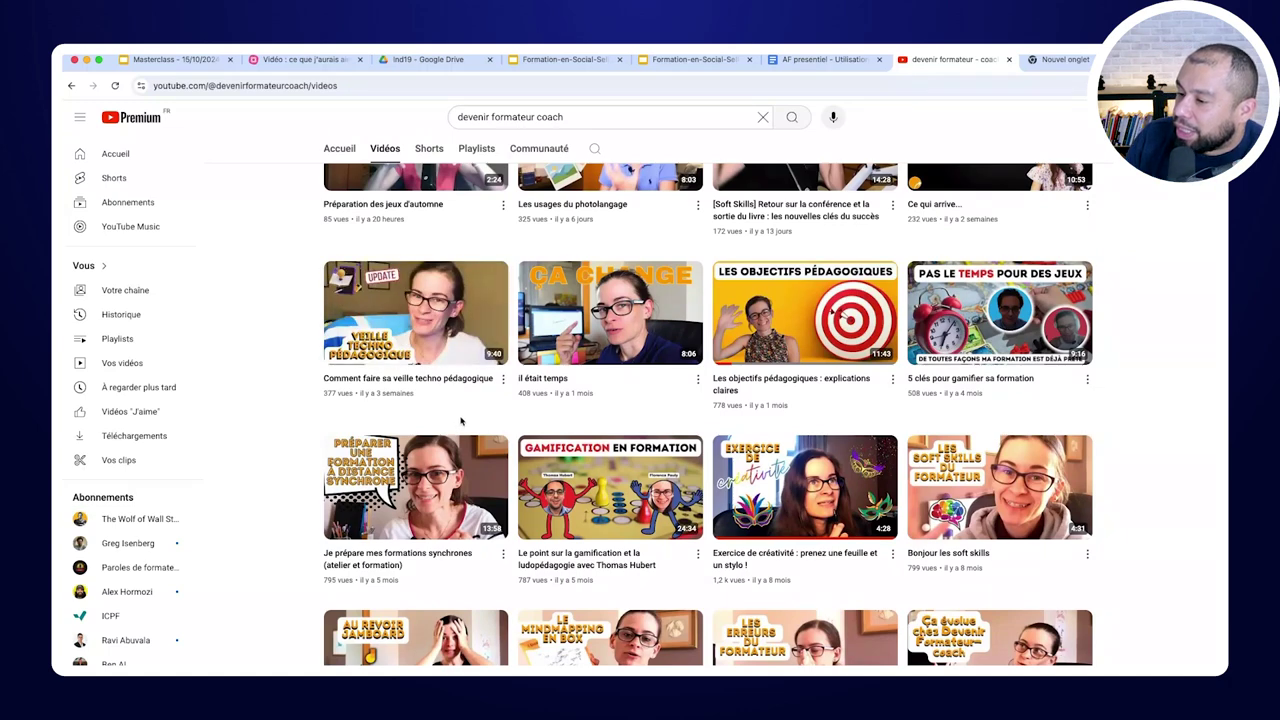
pyautogui.click(408, 490)
pyautogui.press('space')
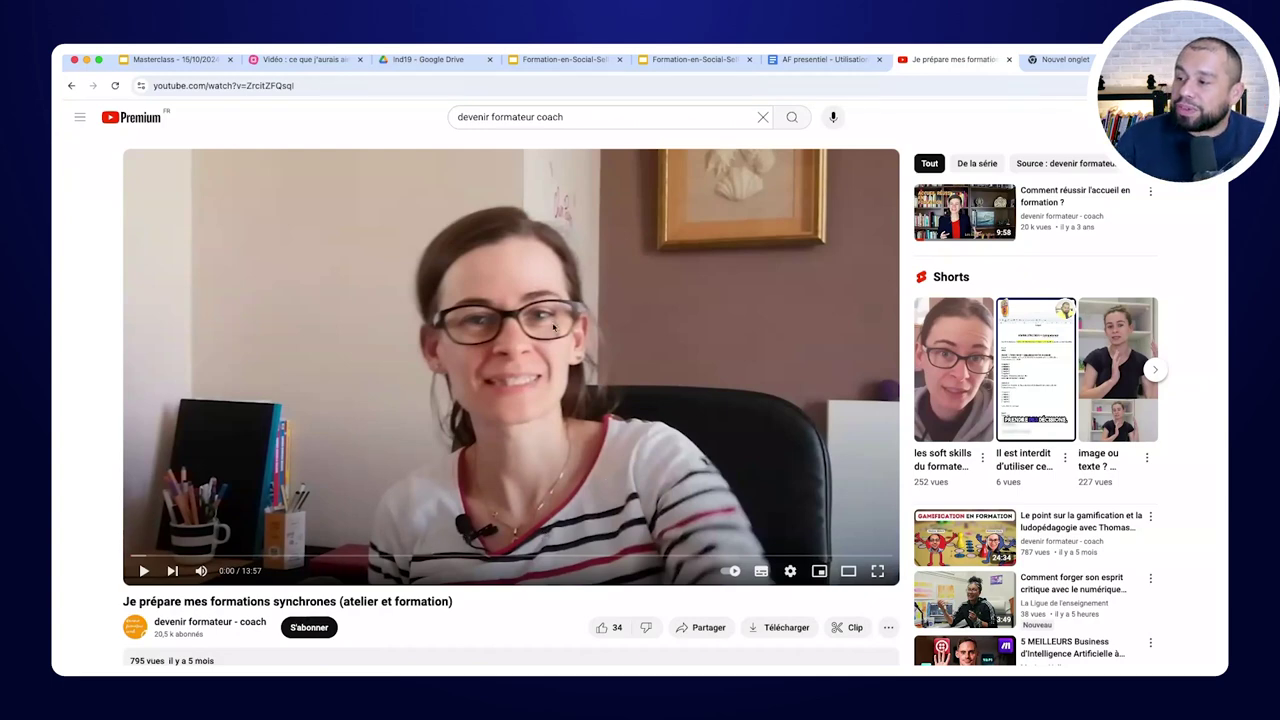
# Return to the mind map and add a subtopic Video with the 💯 emoji under Veille pedagogique
pyautogui.click(305, 60)
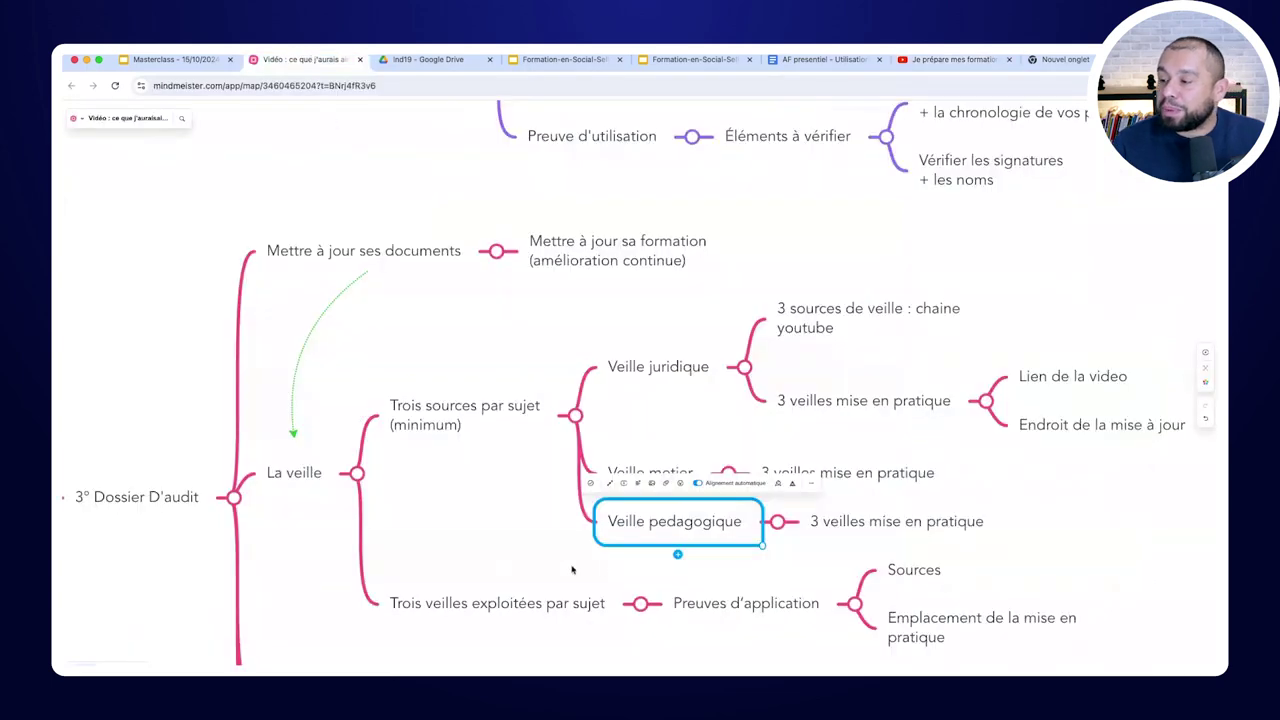
pyautogui.click(850, 525)
pyautogui.press('Return')
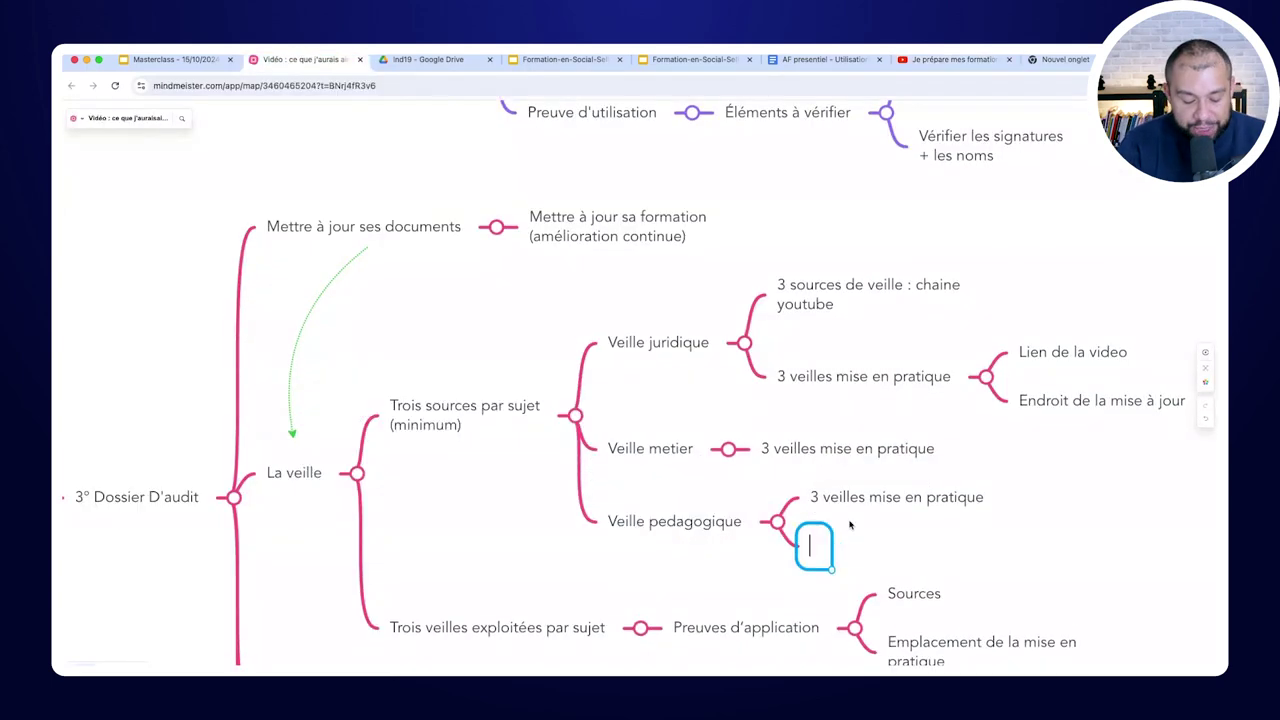
pyautogui.write('Video :100:')
pyautogui.press('Return')
# Add another subtopic under Veille pedagogique reading "mise à jour ma methode pédagogique : maintenant, j'utilise zoom + jeu de role"
pyautogui.press('Return')
pyautogui.write('mise à jour ma methode pédagog')
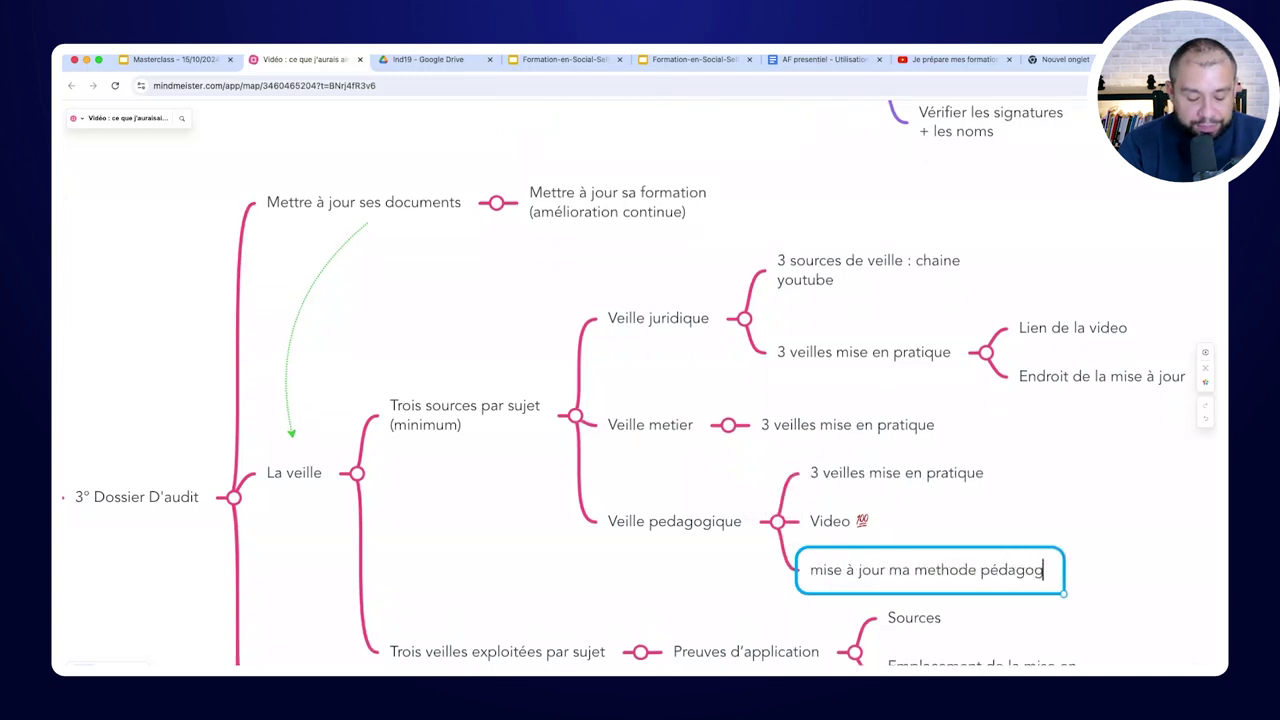
pyautogui.write('ique : maintenant, je')
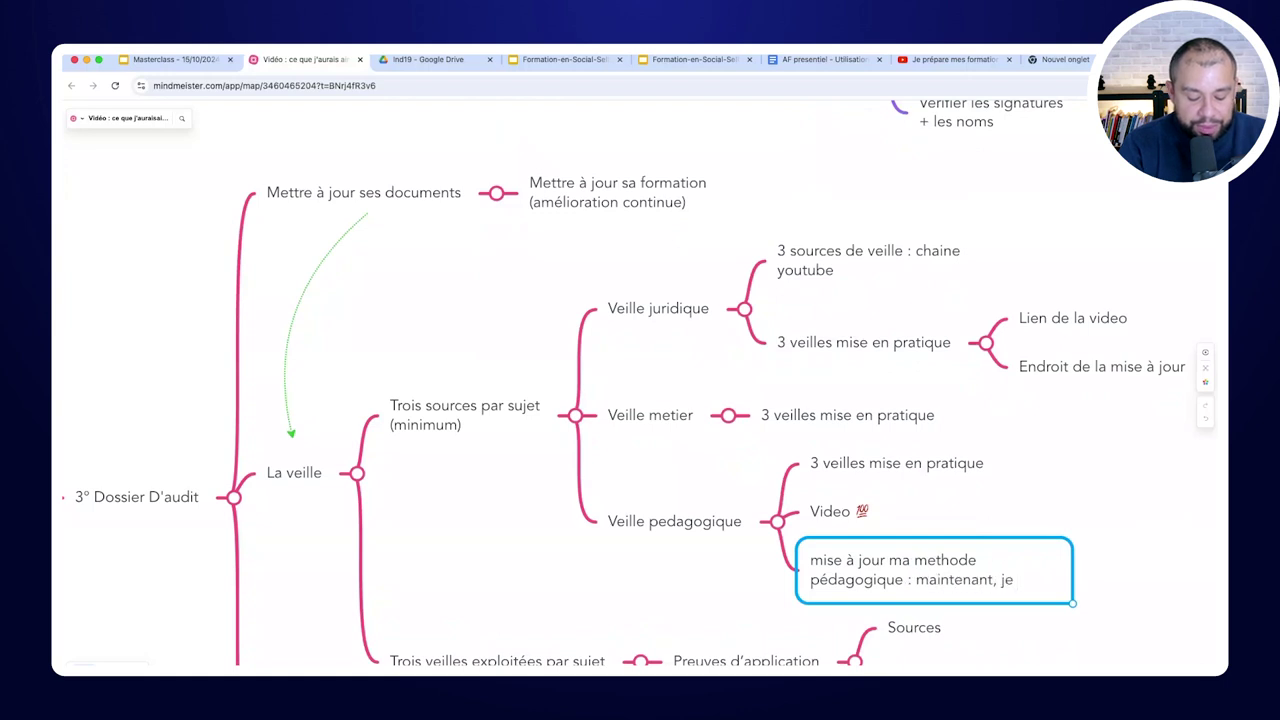
pyautogui.press('BackSpace')
pyautogui.press('BackSpace')
pyautogui.write("'utilise zoo")
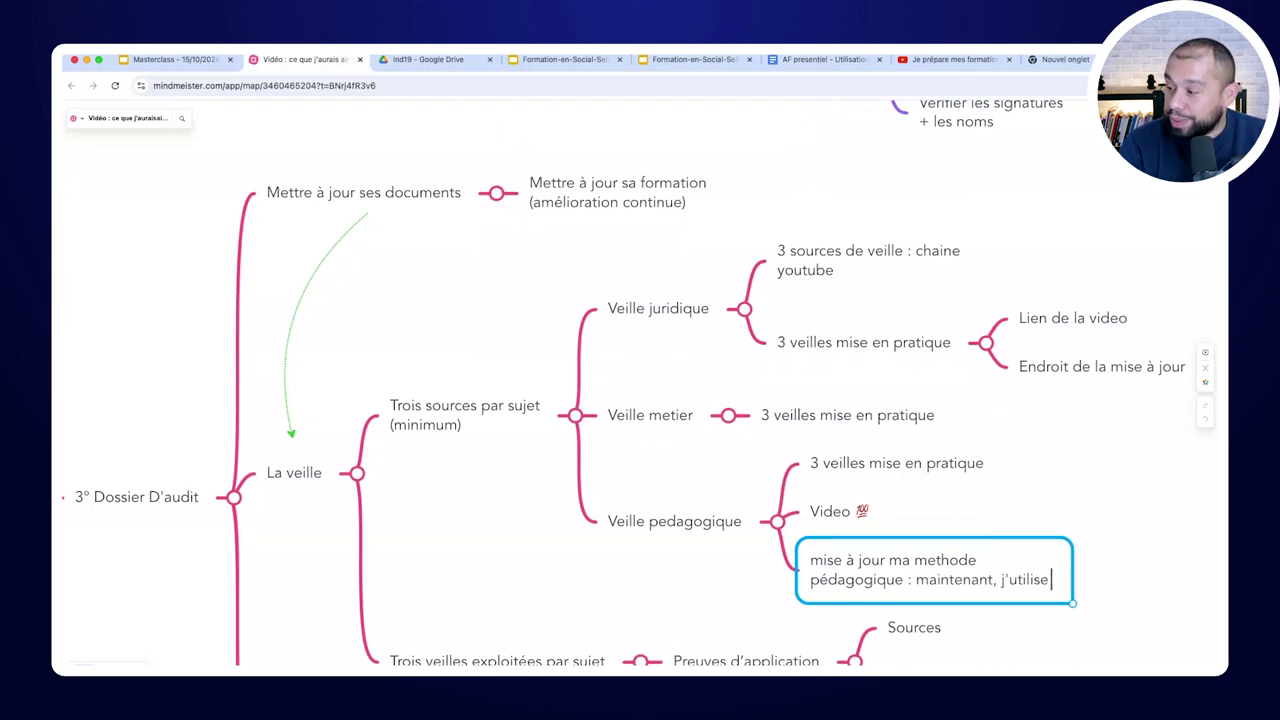
pyautogui.write('m + jeu de role')
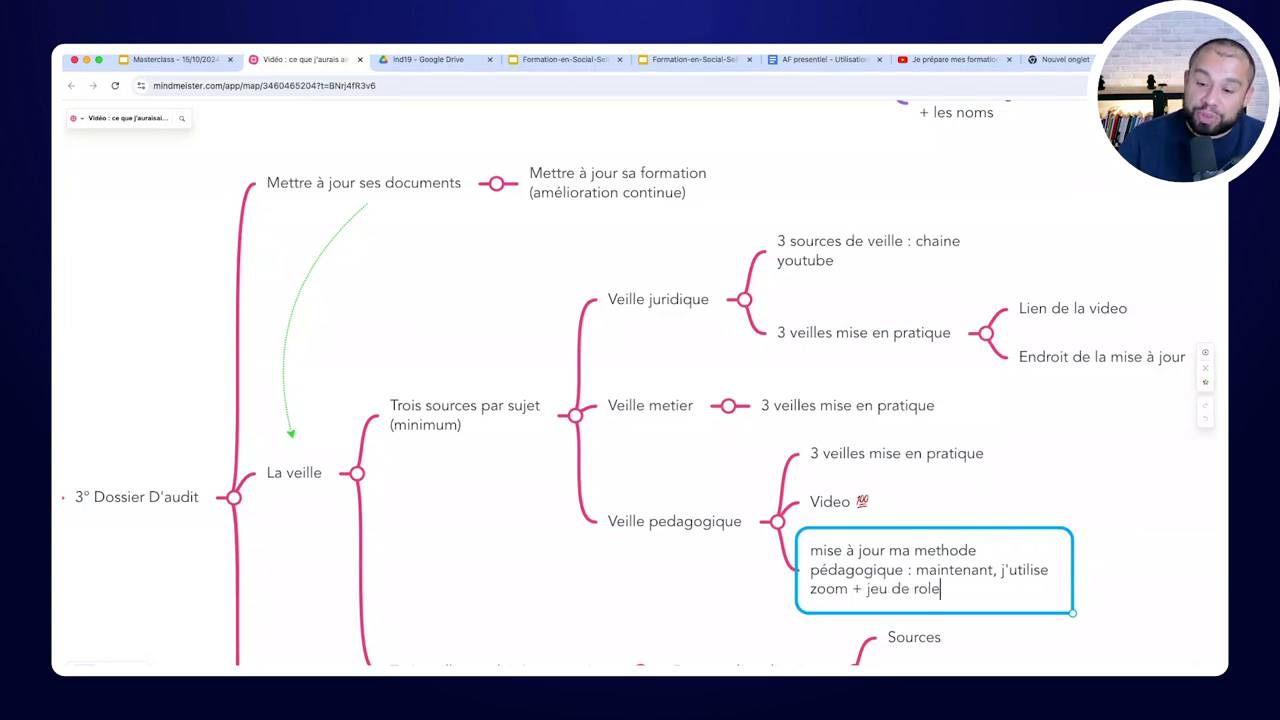
pyautogui.click(999, 483)
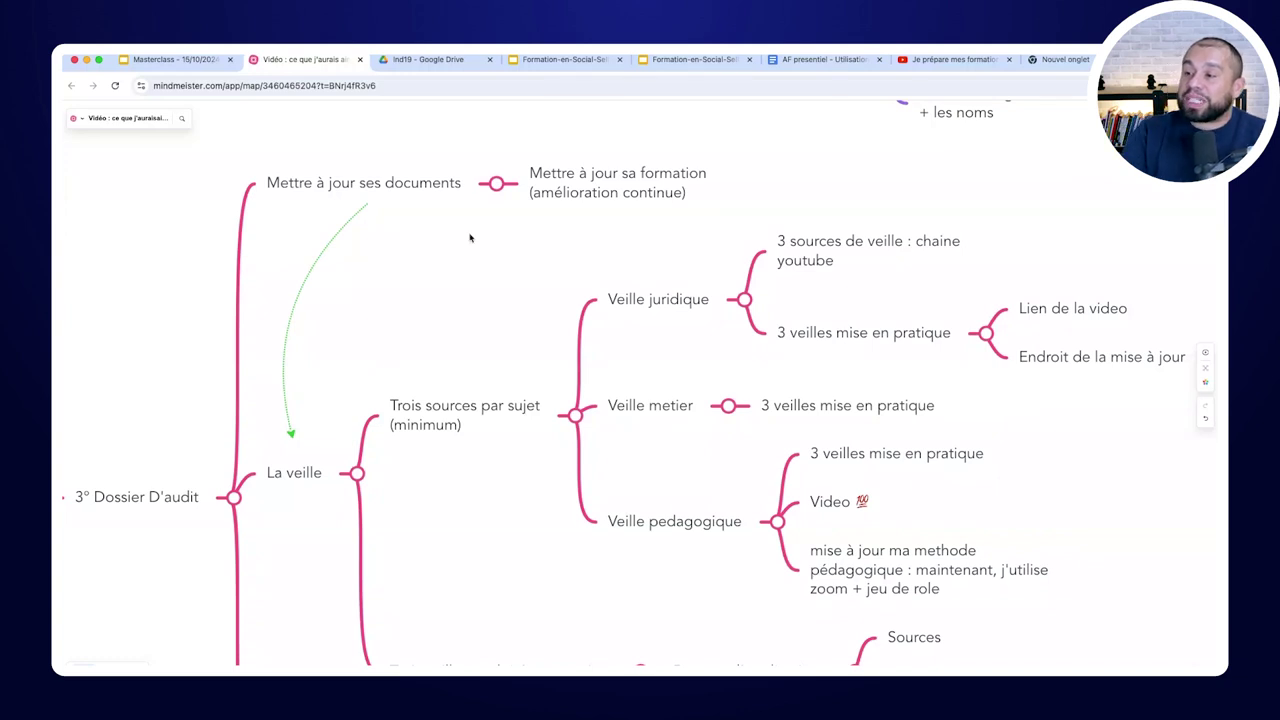
# Switch to Google Drive, look into the Crit1 - ok folder of Qualiopi and open Crit2 - ok
pyautogui.click(410, 62)
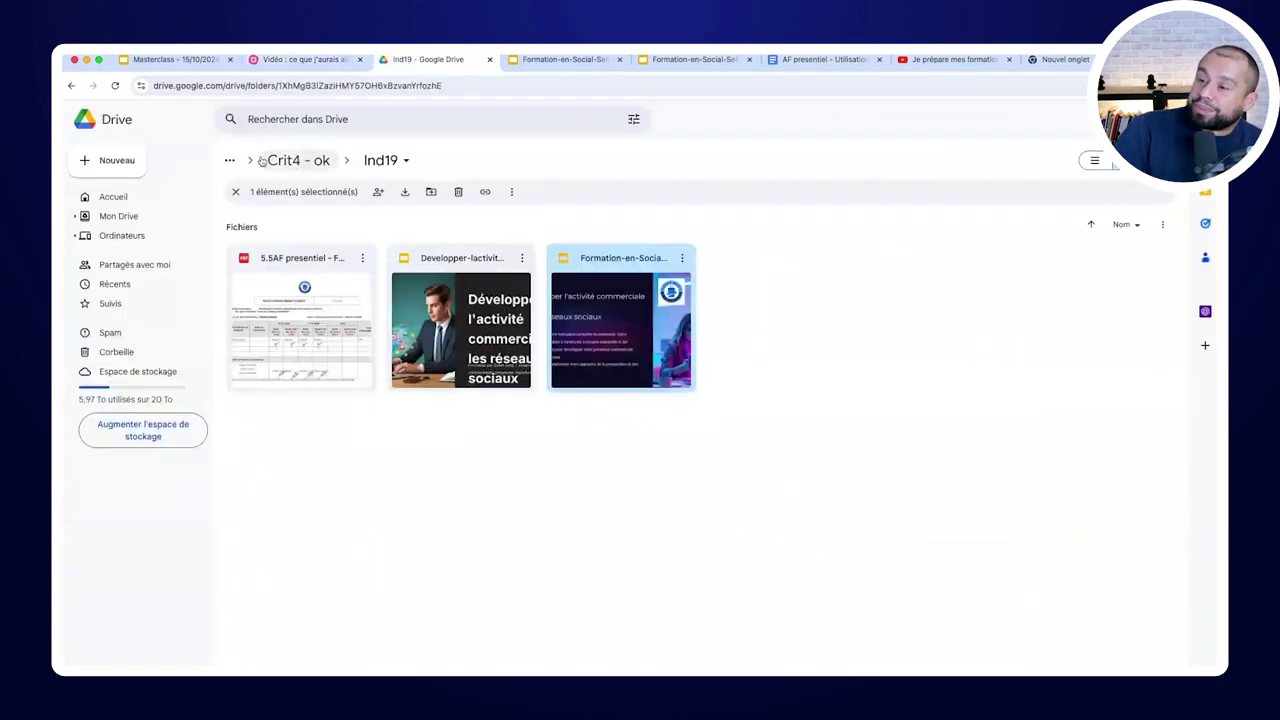
pyautogui.click(298, 160)
pyautogui.doubleClick(303, 256)
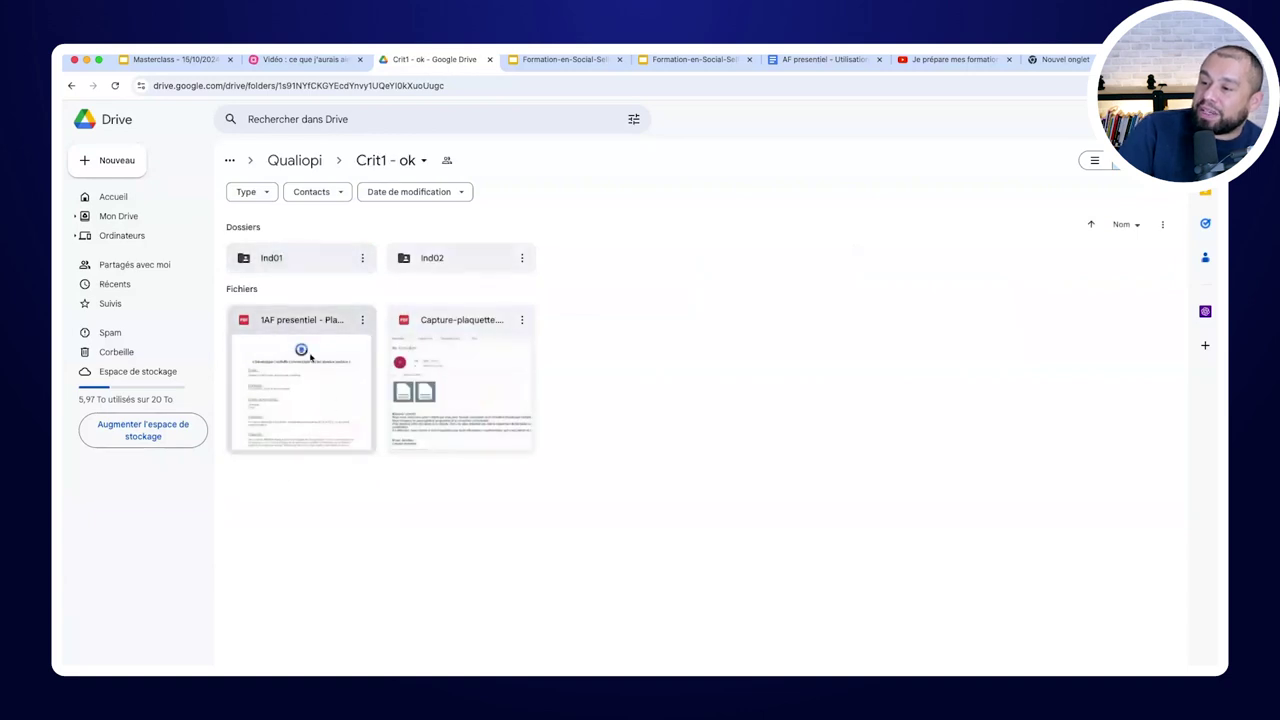
pyautogui.click(296, 162)
pyautogui.click(455, 257)
pyautogui.doubleClick(455, 257)
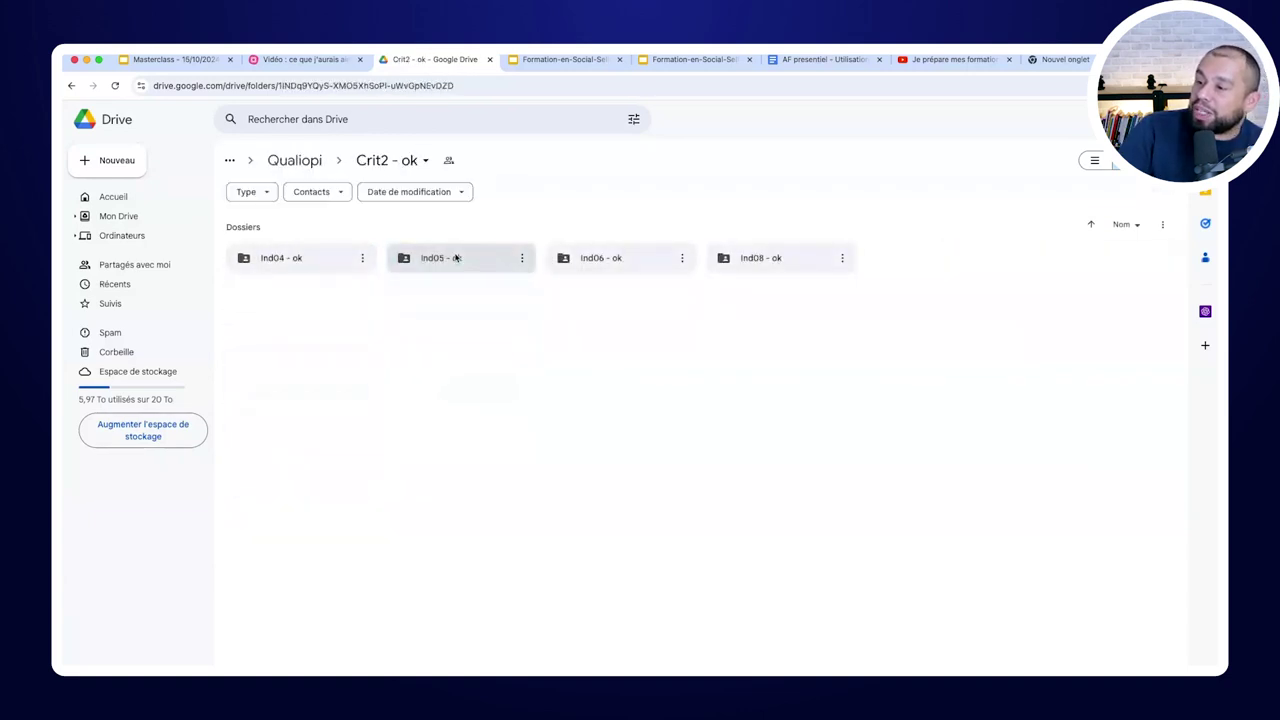
# Open the 2.AF presentiel - Dossier de candidature PDF in Ind04 - ok, examine its update-date footer and close the preview
pyautogui.doubleClick(329, 257)
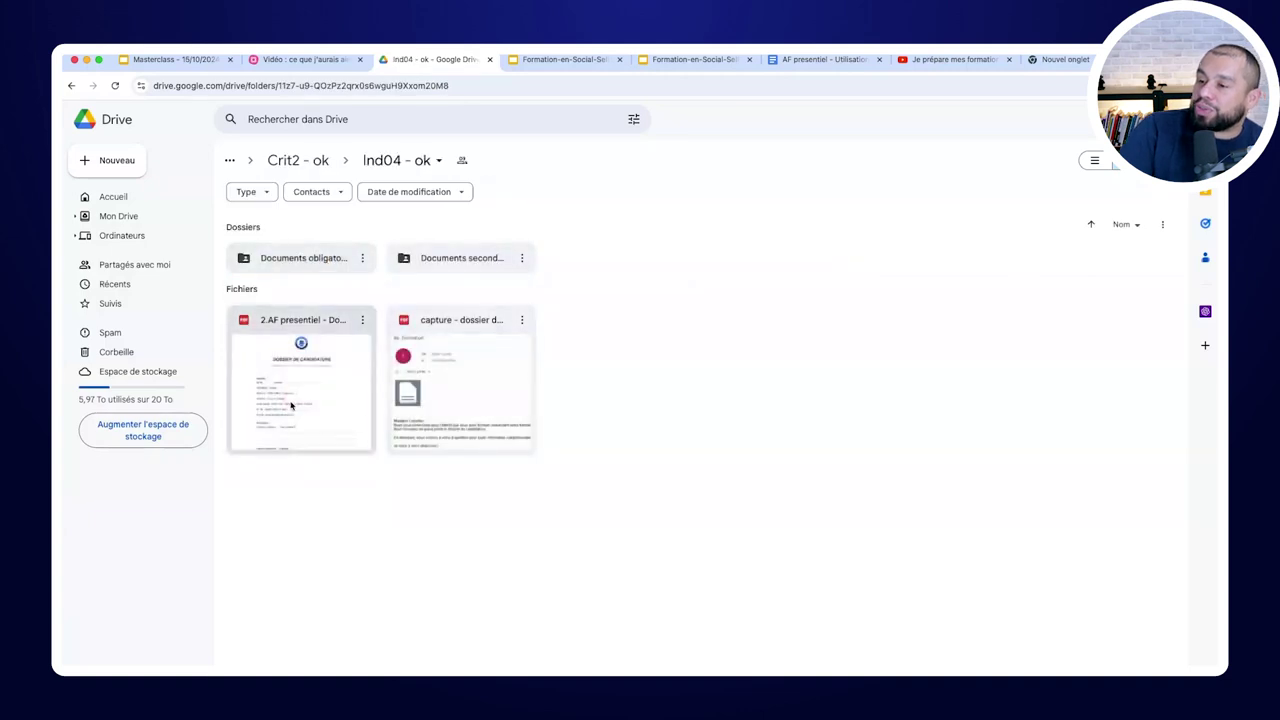
pyautogui.doubleClick(306, 390)
pyautogui.scroll(-5, 689, 662)
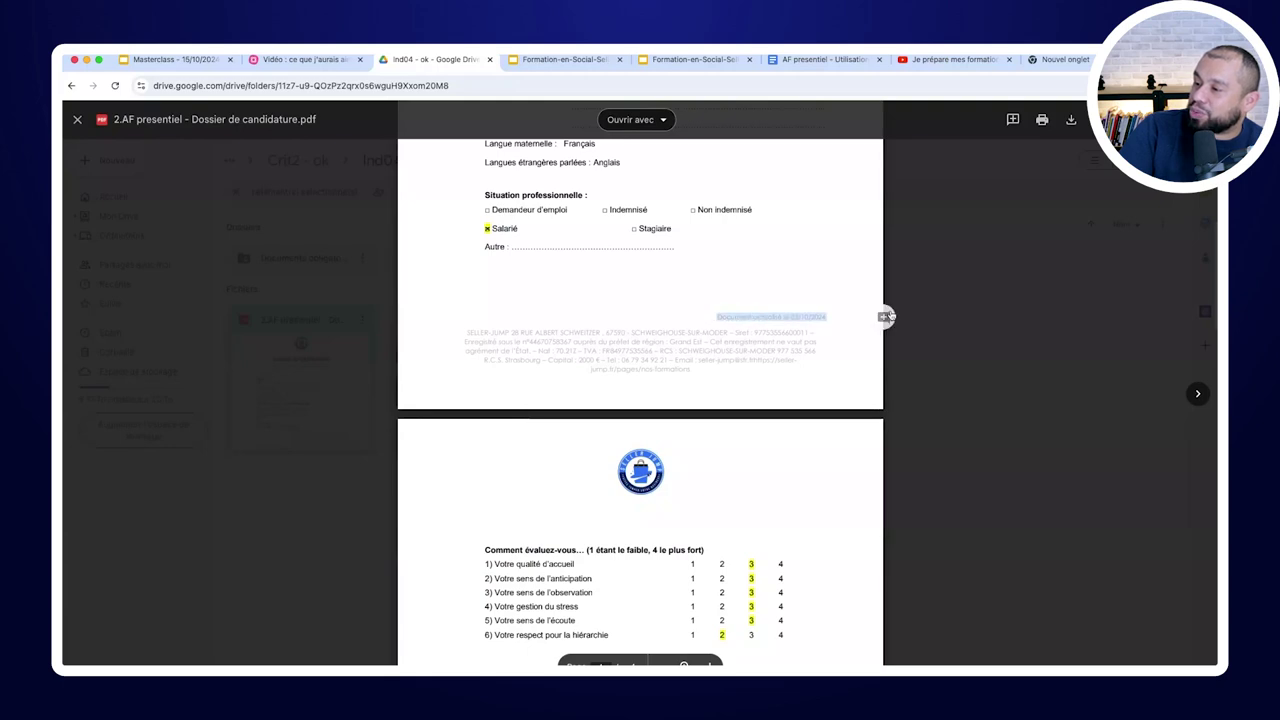
pyautogui.click(1018, 327)
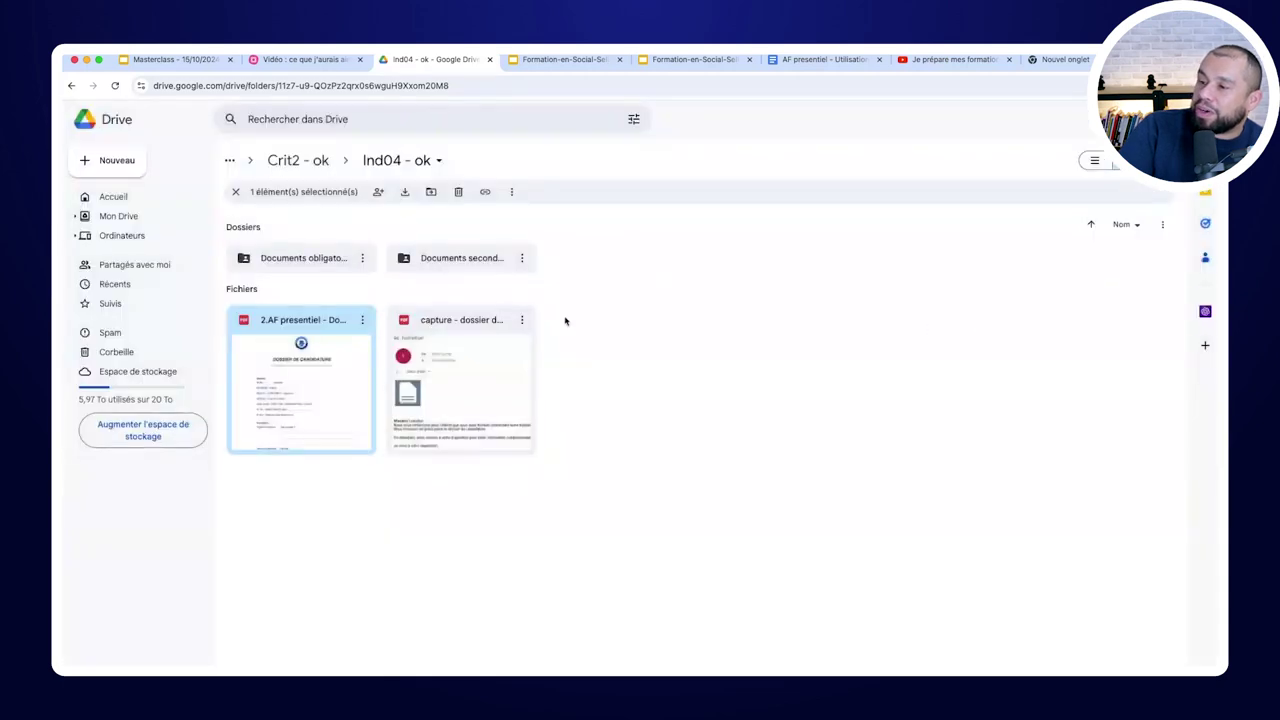
# Browse the Ind05 - ok and Ind06 - ok folders of Crit2 - ok, opening Ind06's Documents secondaires
pyautogui.click(300, 163)
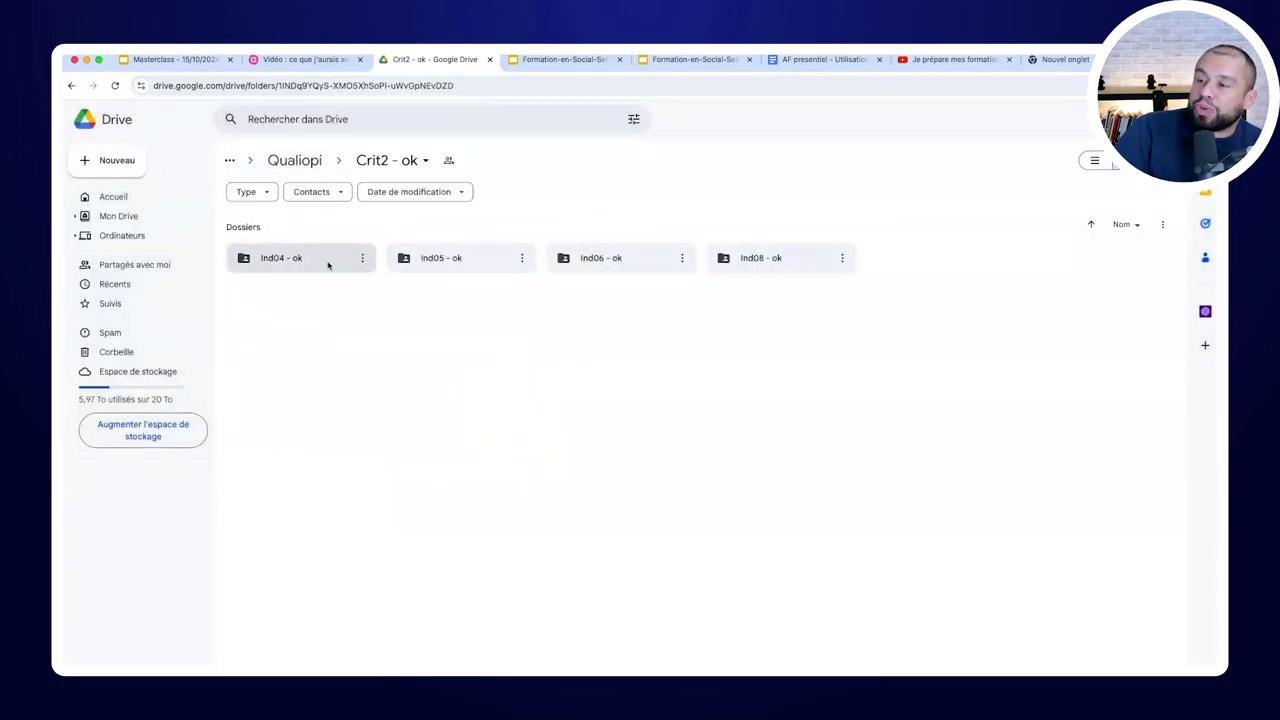
pyautogui.doubleClick(440, 261)
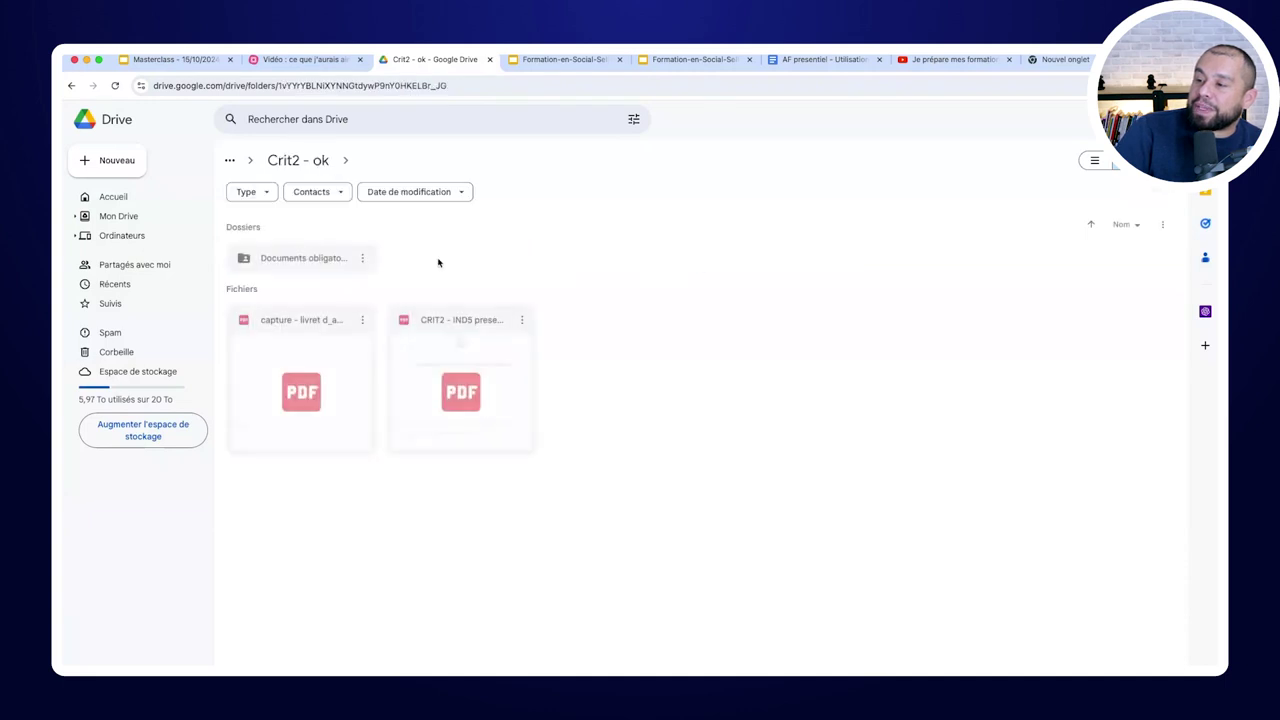
pyautogui.click(298, 160)
pyautogui.doubleClick(638, 257)
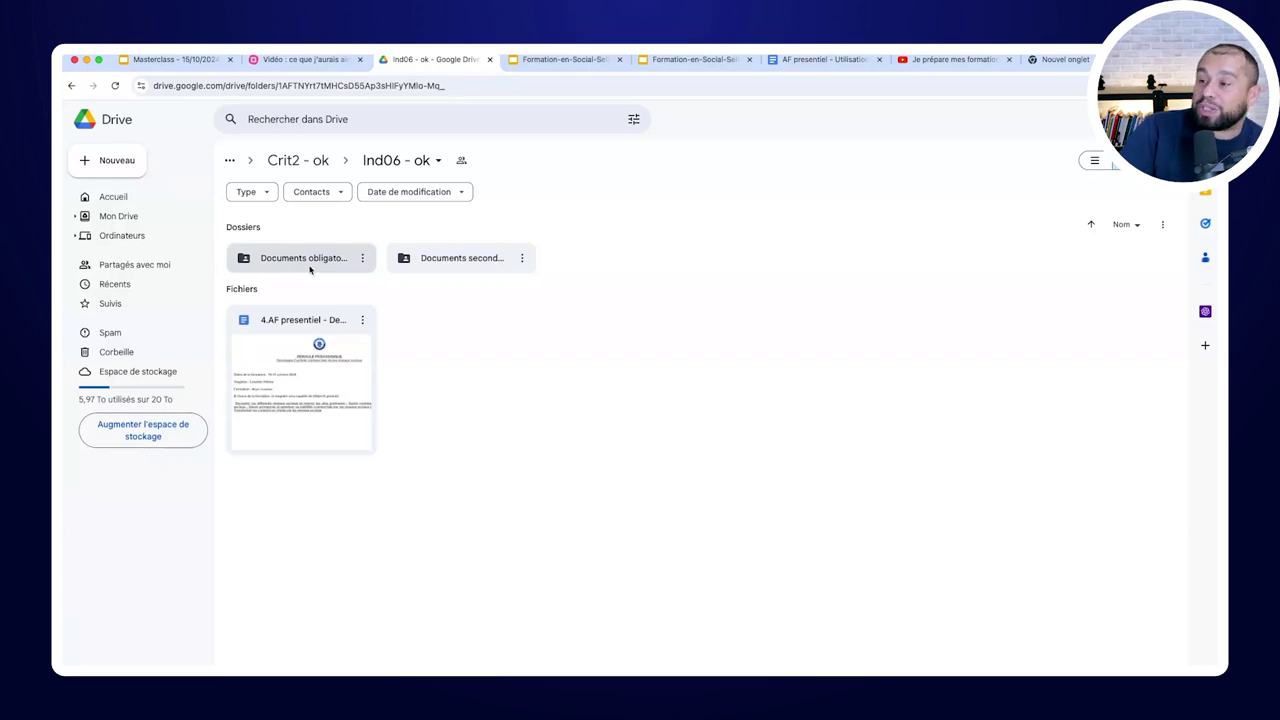
pyautogui.doubleClick(476, 259)
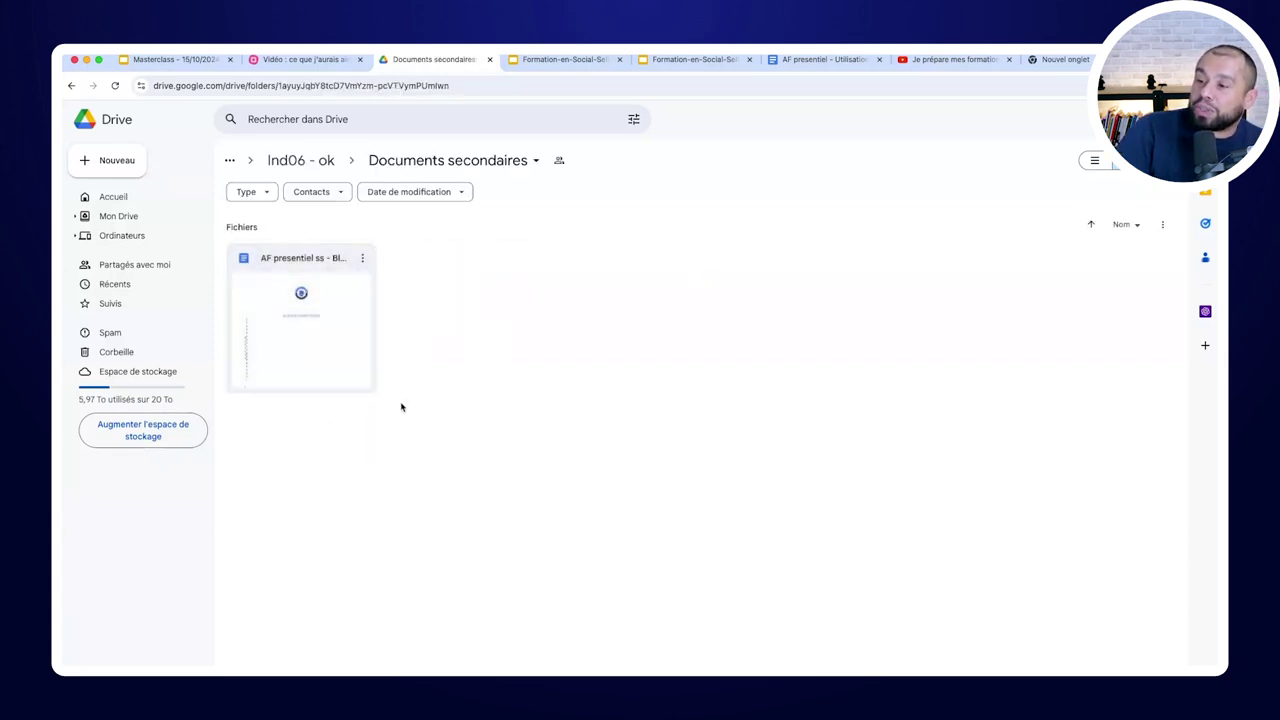
# Go back up to the Qualiopi folder and open Ind09 inside Crit3 - ok
pyautogui.click(297, 164)
pyautogui.click(296, 164)
pyautogui.click(296, 164)
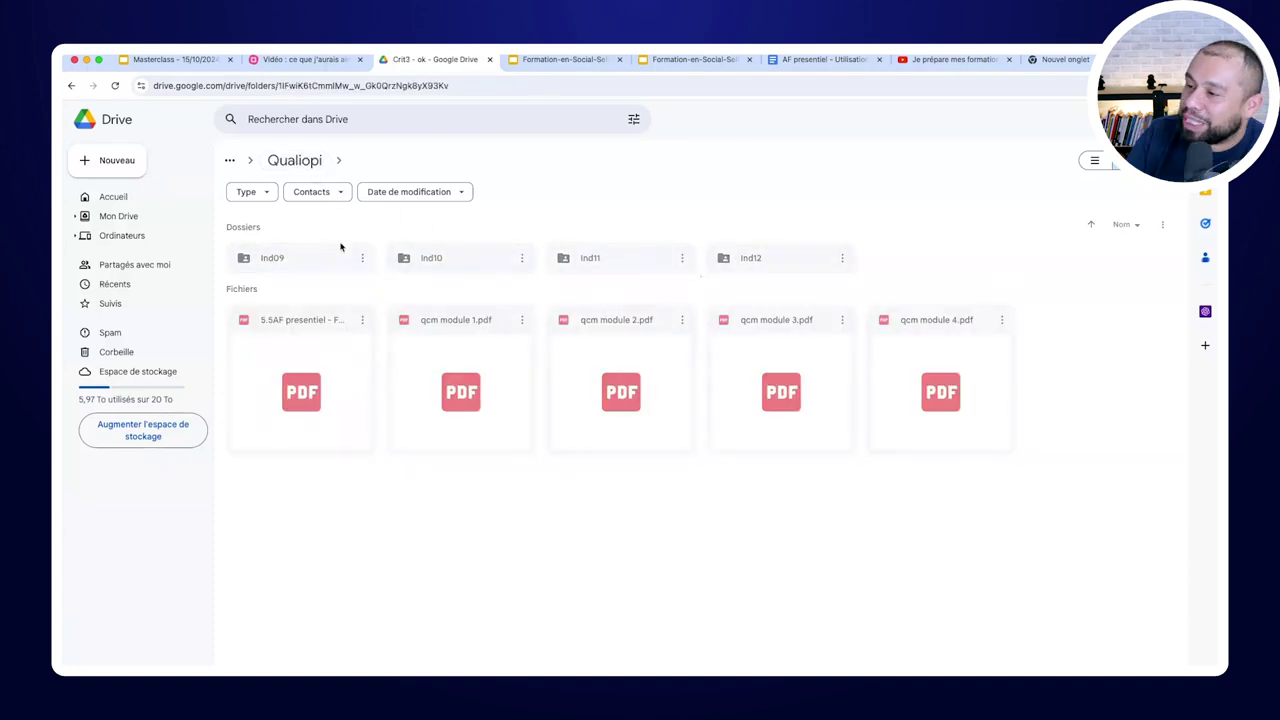
pyautogui.doubleClick(335, 258)
pyautogui.doubleClick(325, 261)
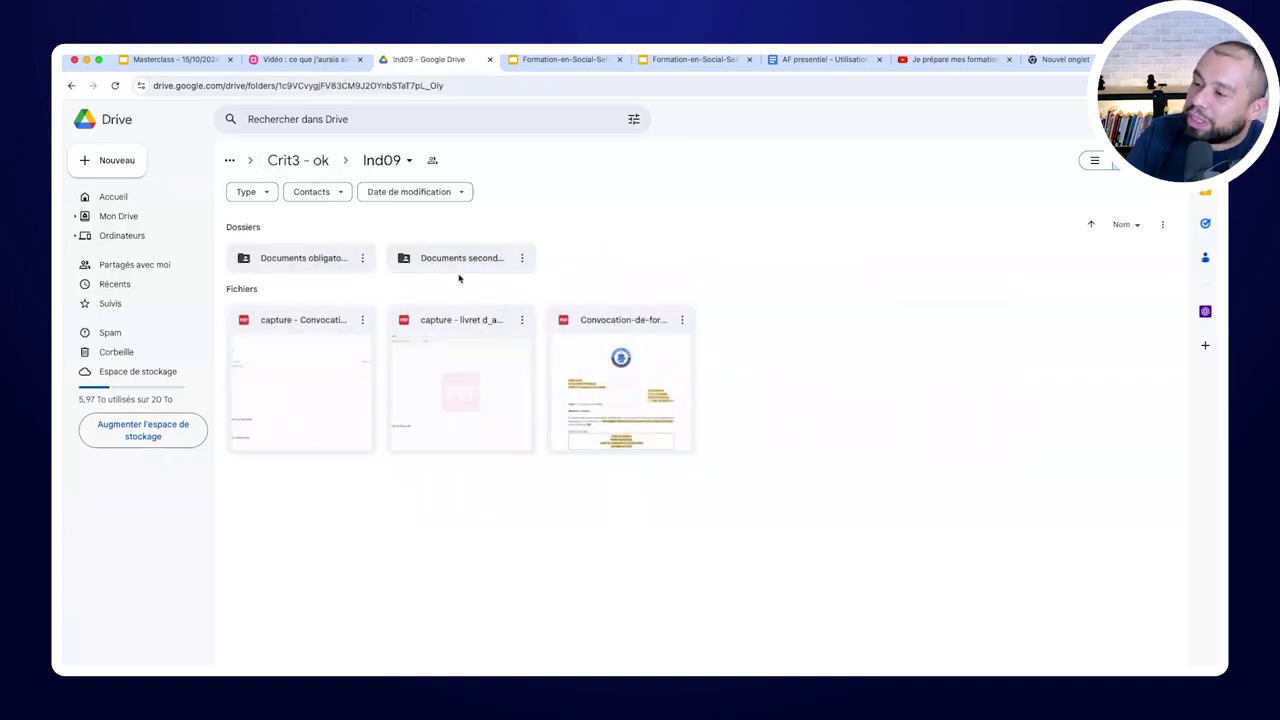
# View AF presentiel ss - Suivi des inscriptions from Ind09's Documents secondaires, close it and return to Crit3 - ok
pyautogui.doubleClick(460, 262)
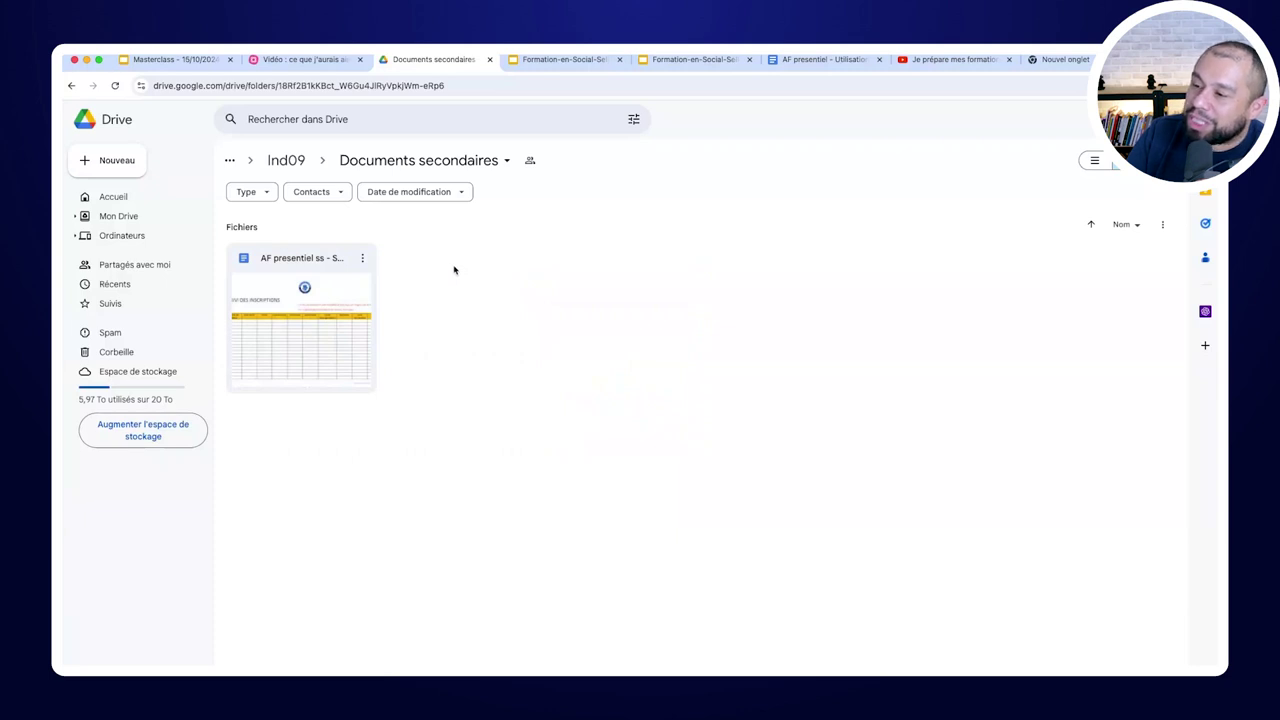
pyautogui.doubleClick(350, 330)
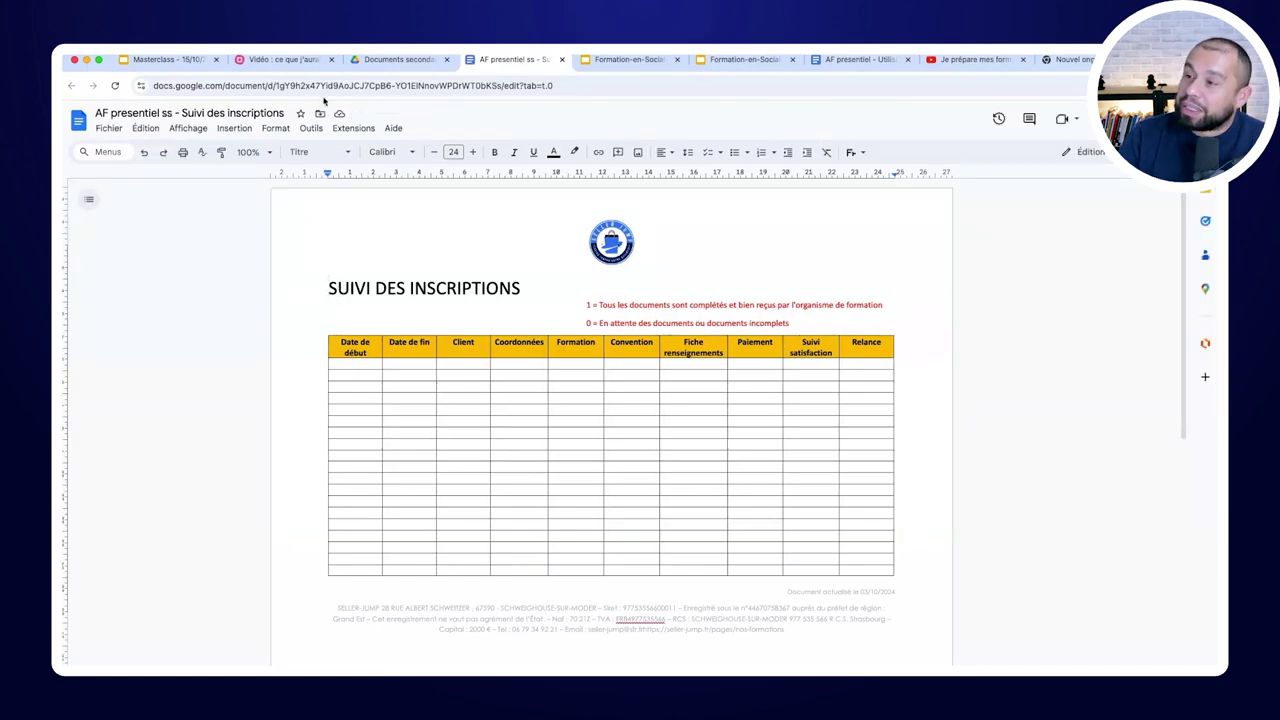
pyautogui.press('super+w')
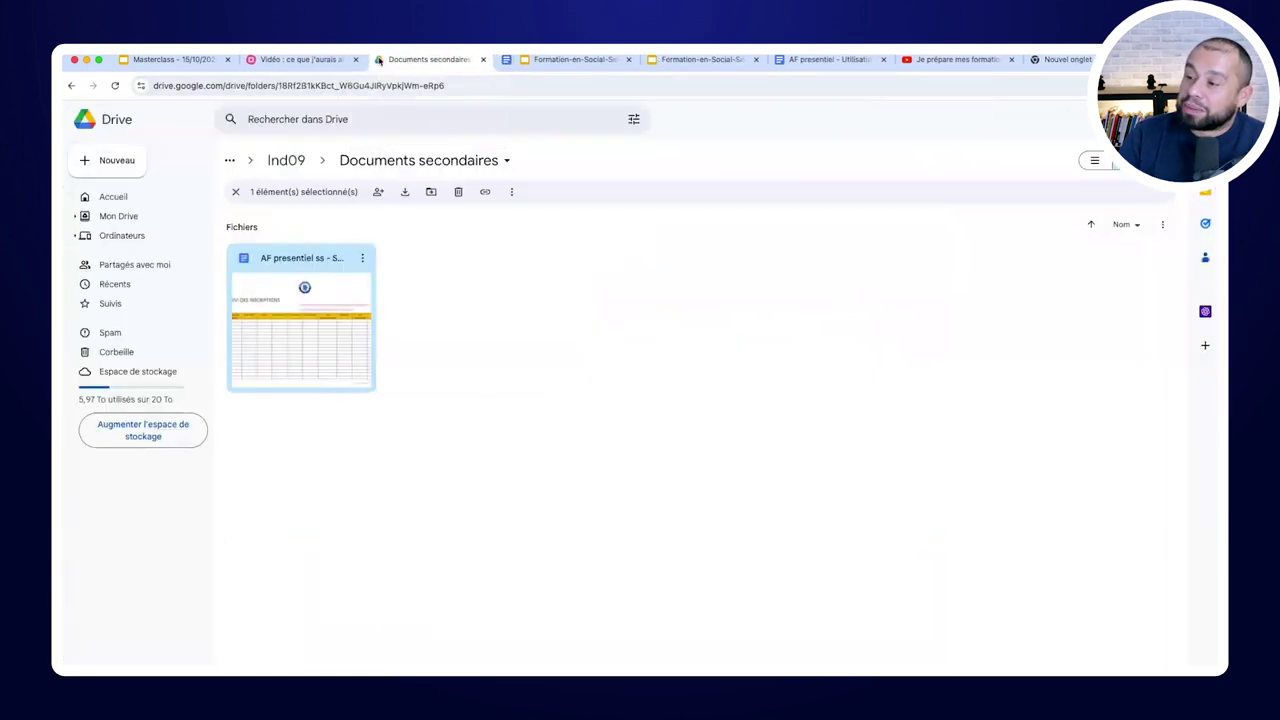
pyautogui.click(289, 161)
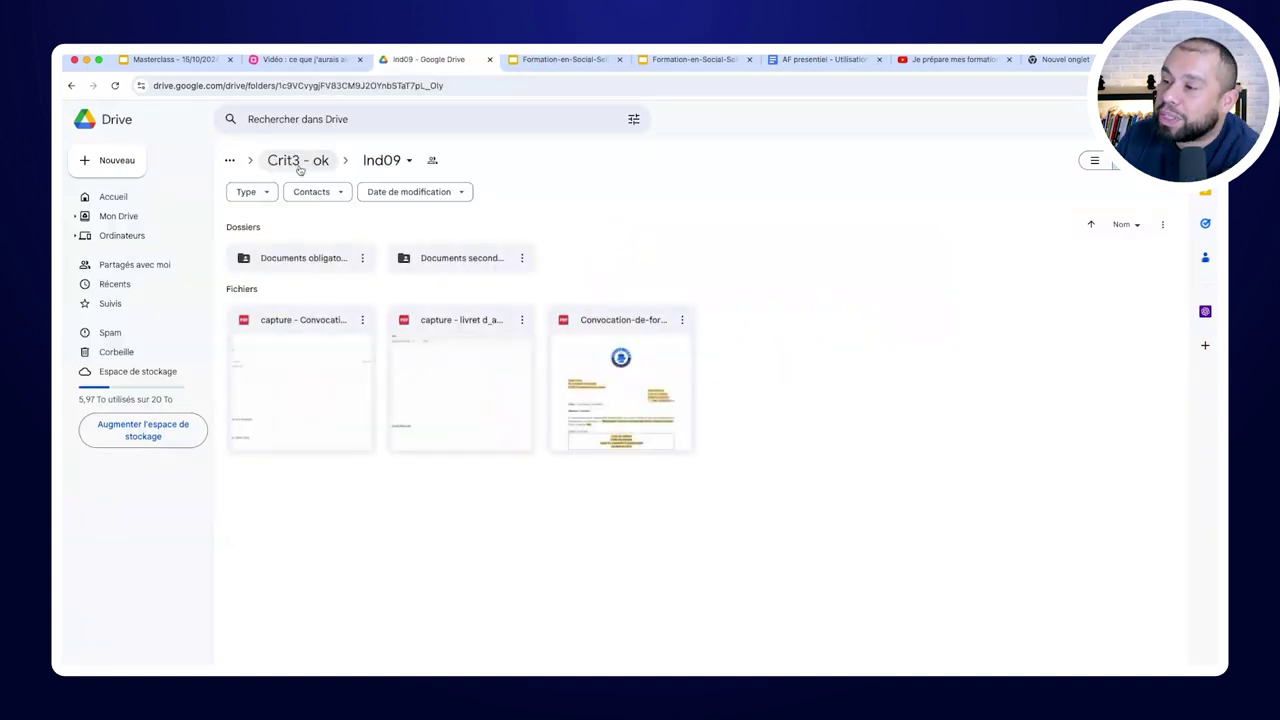
pyautogui.click(299, 162)
# Switch to the mind map and review the Dossier D'audit branch, from La veille to Preuve d'utilisation
pyautogui.click(300, 59)
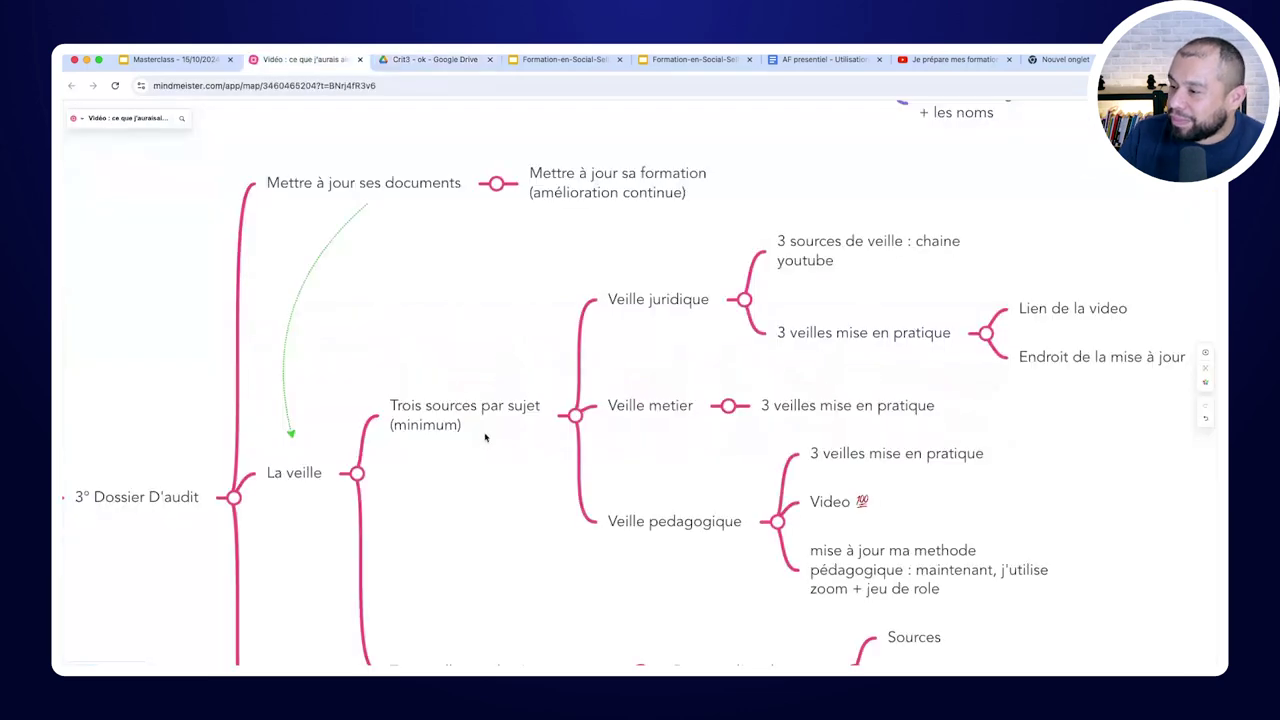
pyautogui.click(456, 440)
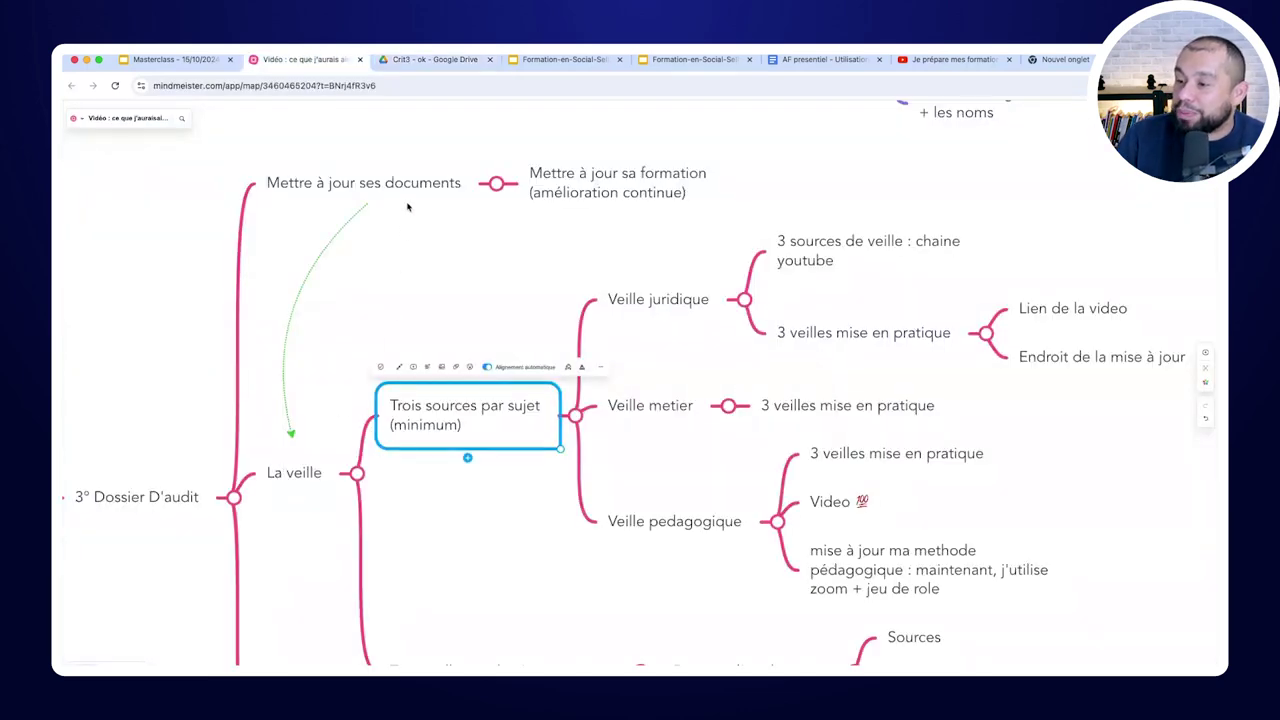
pyautogui.moveTo(443, 549); pyautogui.dragTo(491, 289)
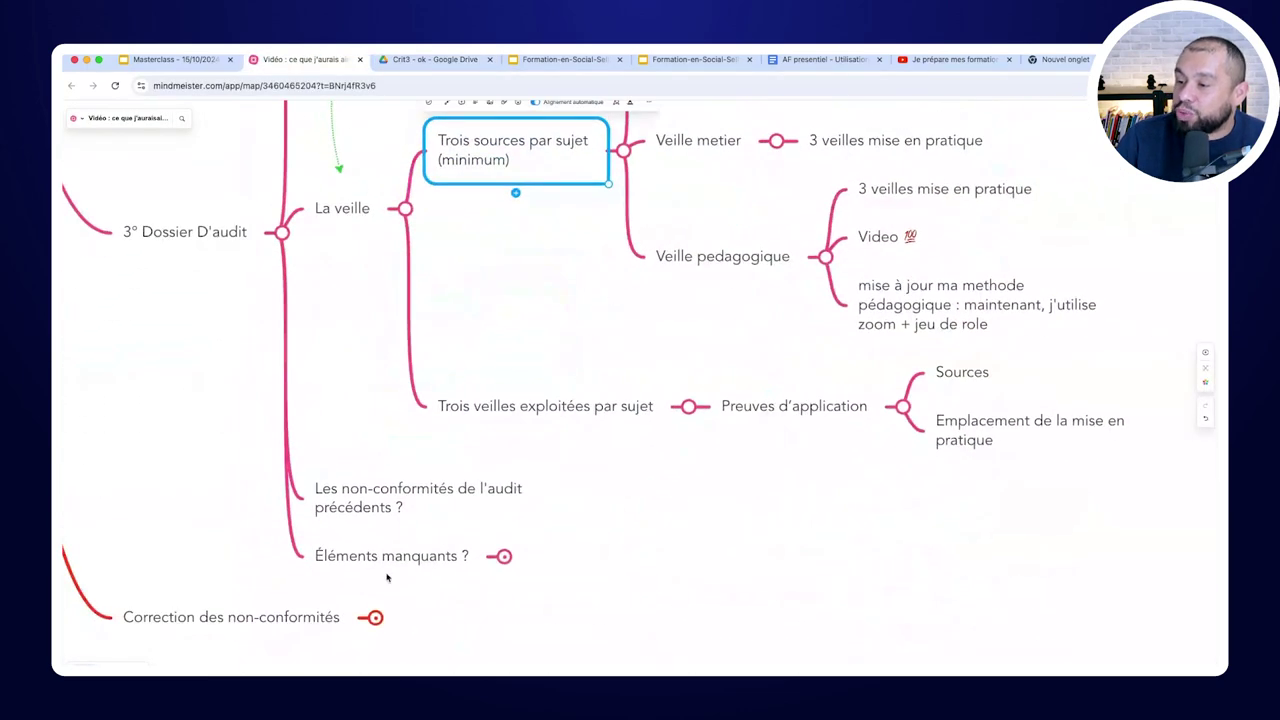
pyautogui.scroll(5, 357, 454)
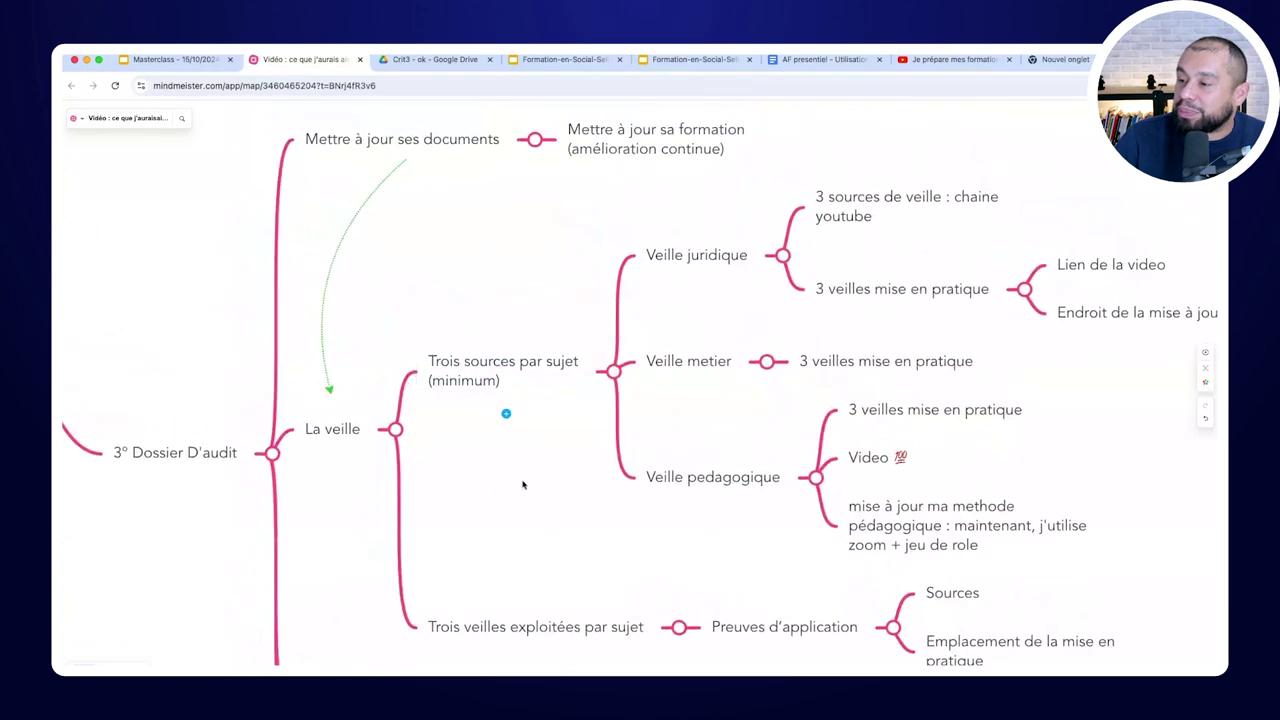
pyautogui.scroll(6, 431, 257)
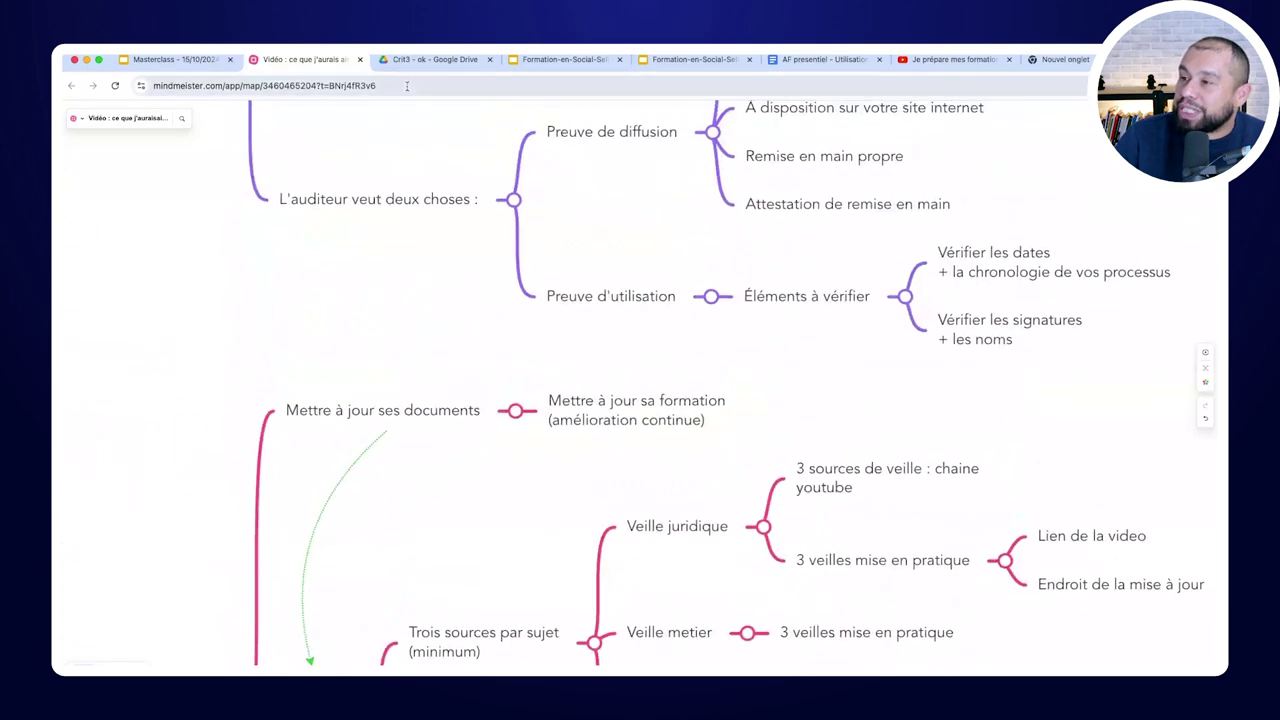
# Return to Google Drive's Qualiopi folder, highlight the Crit1, Crit2 and Crit3 folders together and clear the selection
pyautogui.click(433, 60)
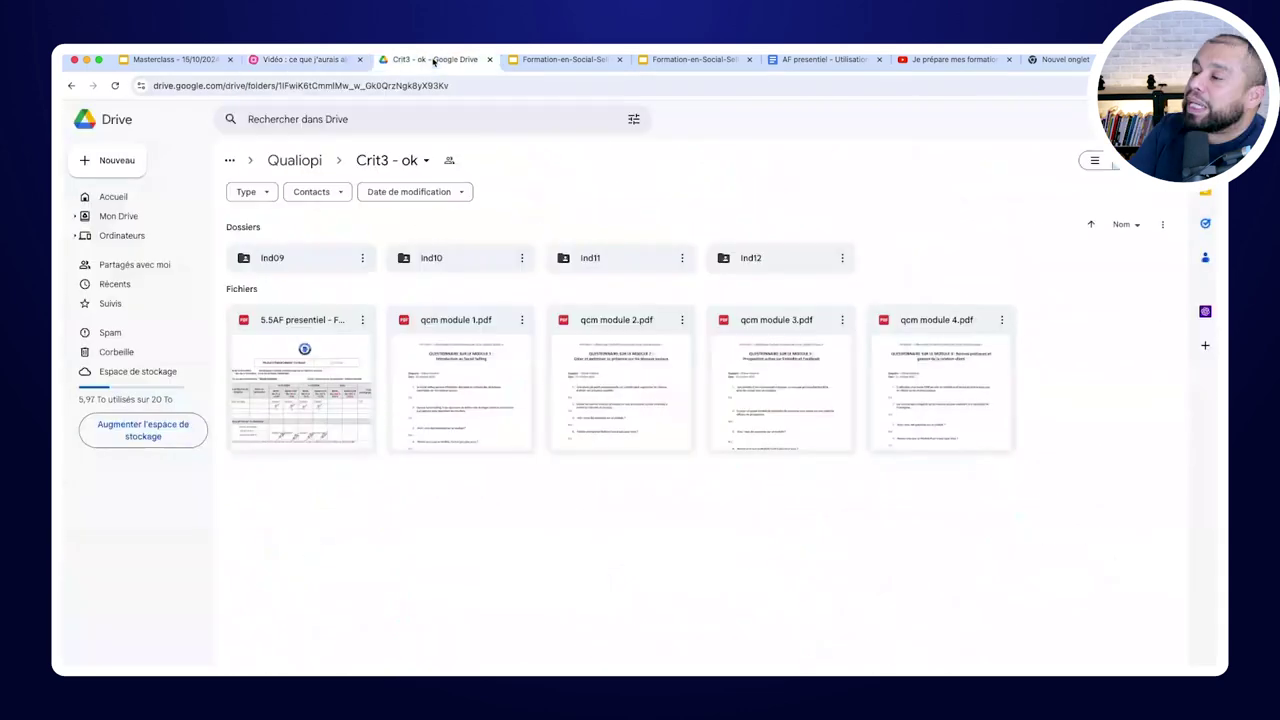
pyautogui.click(294, 160)
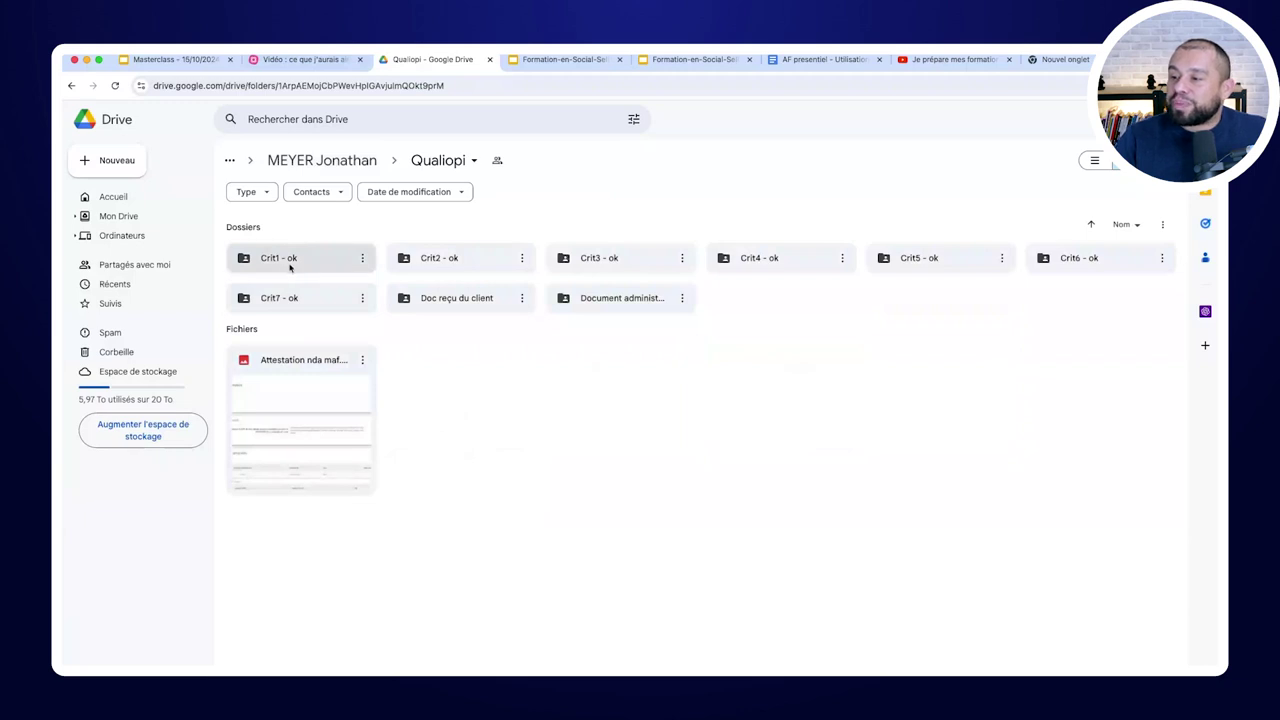
pyautogui.moveTo(297, 223); pyautogui.dragTo(613, 267)
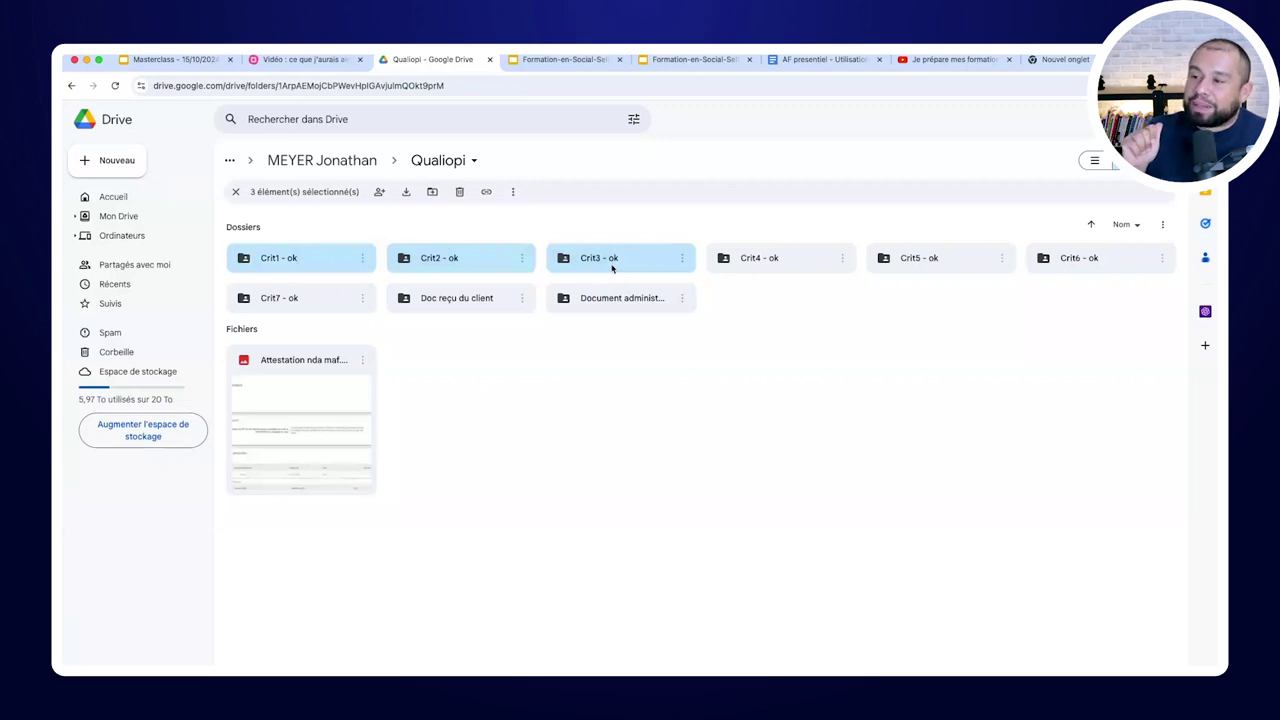
pyautogui.click(406, 380)
# Open Crit1 - ok, highlight its two PDF files and return to the Qualiopi folder
pyautogui.doubleClick(309, 257)
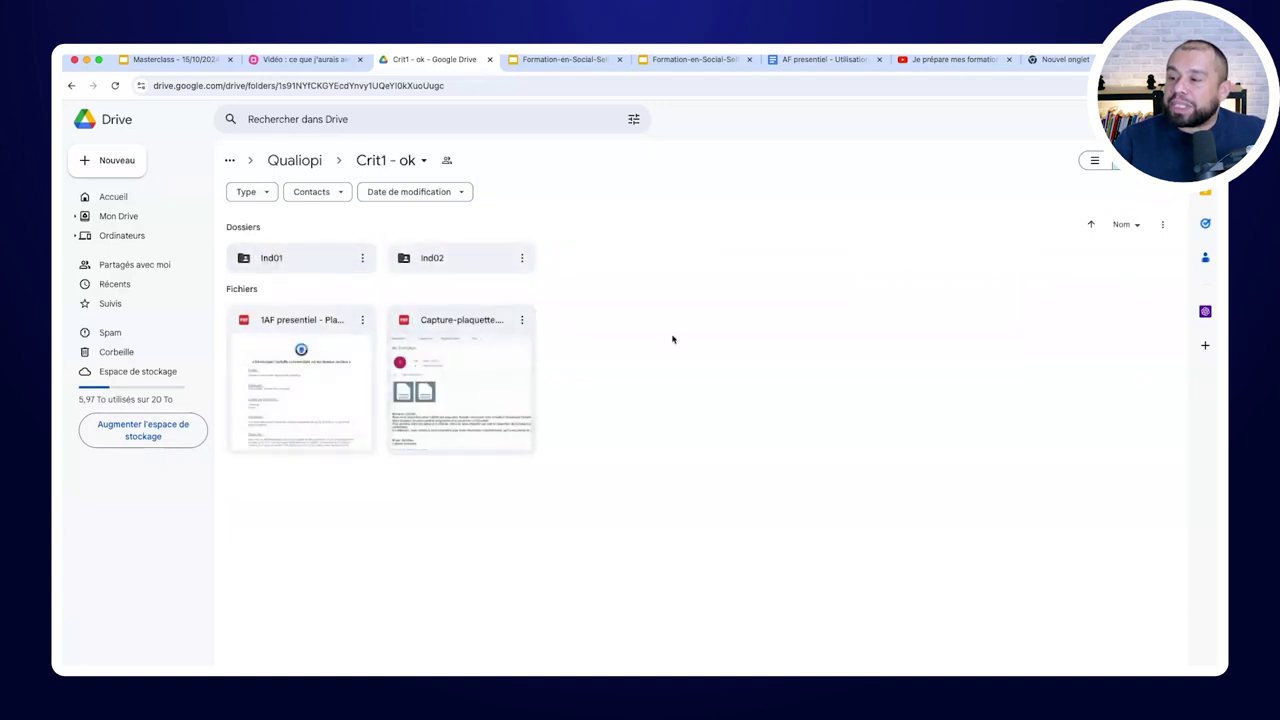
pyautogui.click(409, 384)
pyautogui.keyDown('shift'); pyautogui.click(293, 378); pyautogui.keyUp('shift')
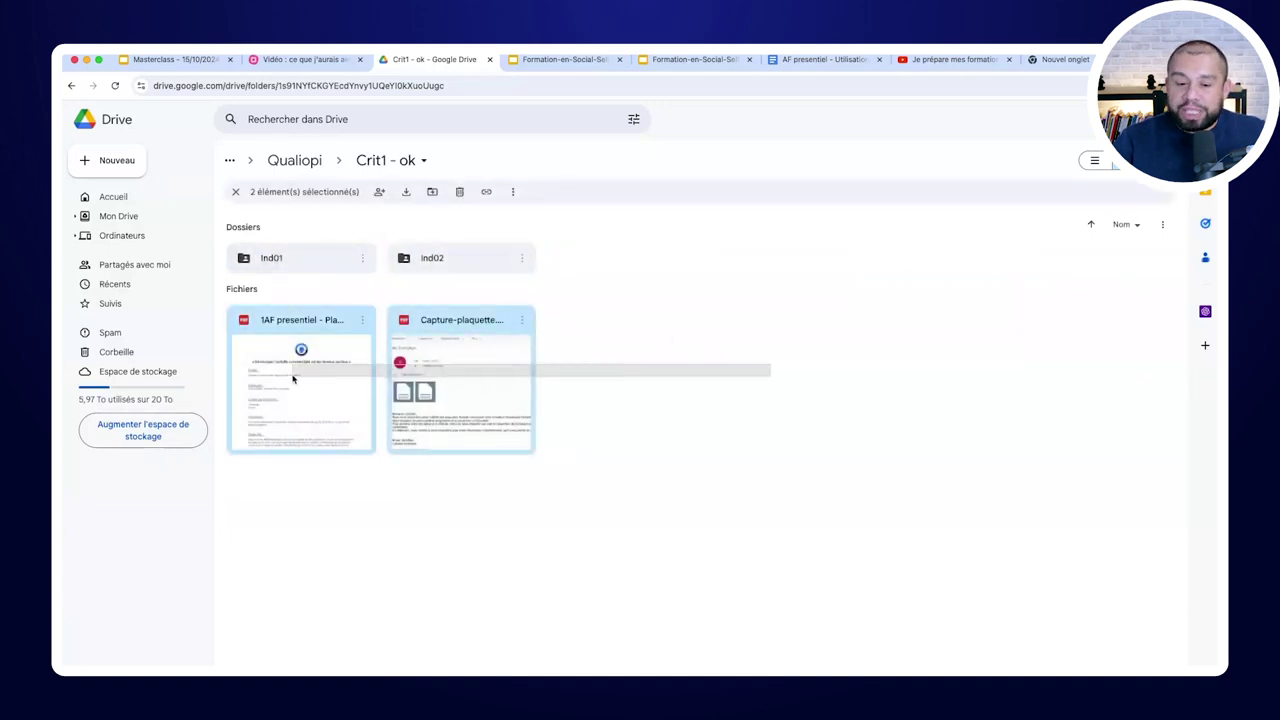
pyautogui.click(297, 163)
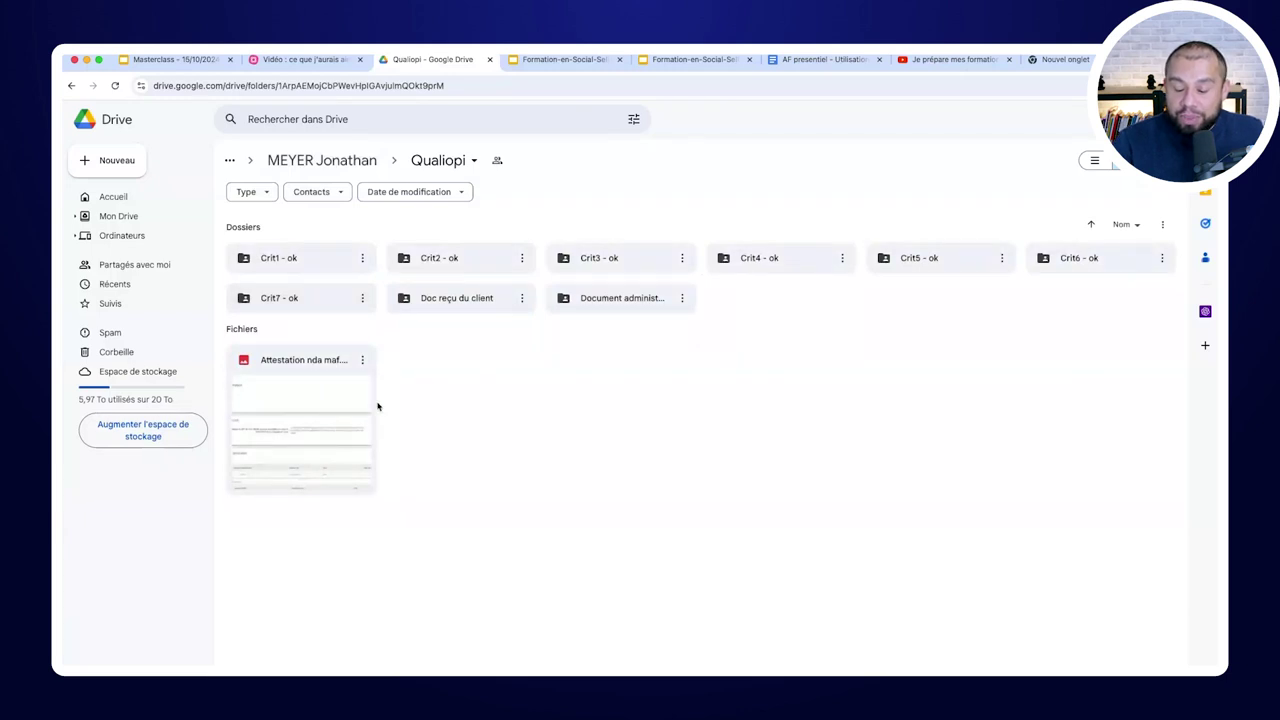
# Open Ind04 - ok in Crit2 - ok, highlight its two PDF files, deselect them and return to Qualiopi
pyautogui.doubleClick(392, 266)
pyautogui.doubleClick(300, 258)
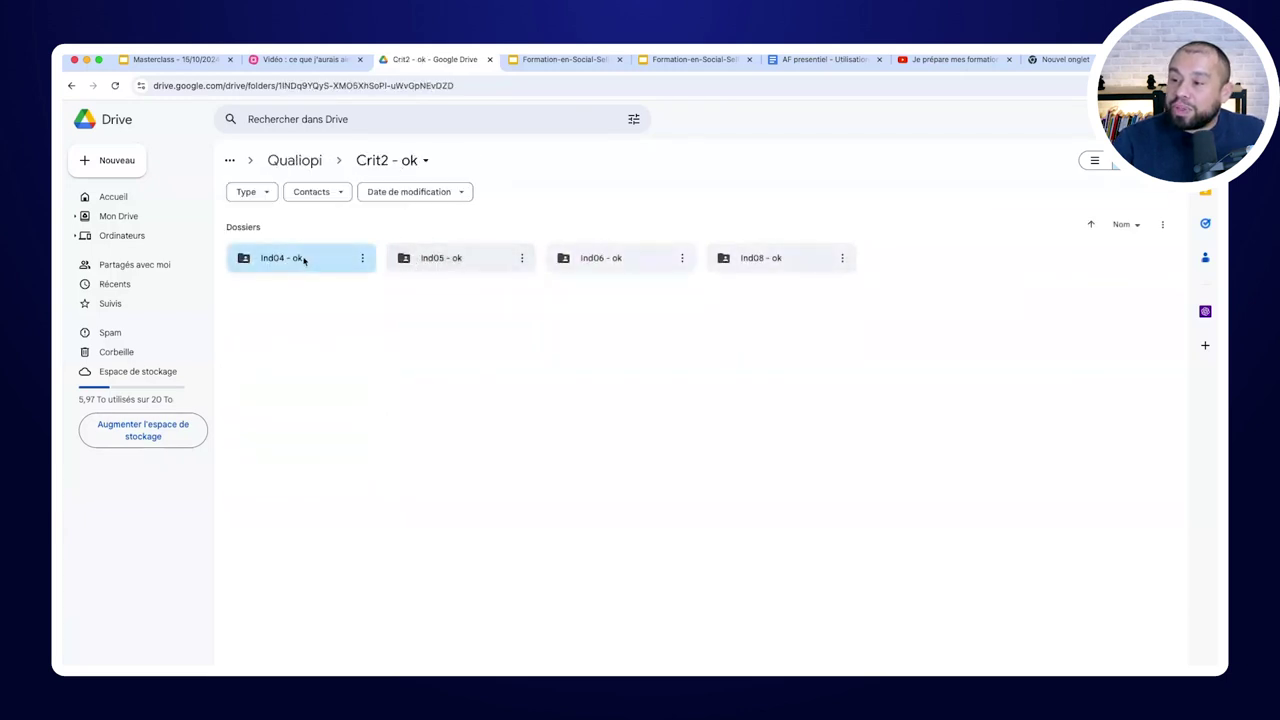
pyautogui.moveTo(306, 292); pyautogui.dragTo(502, 456)
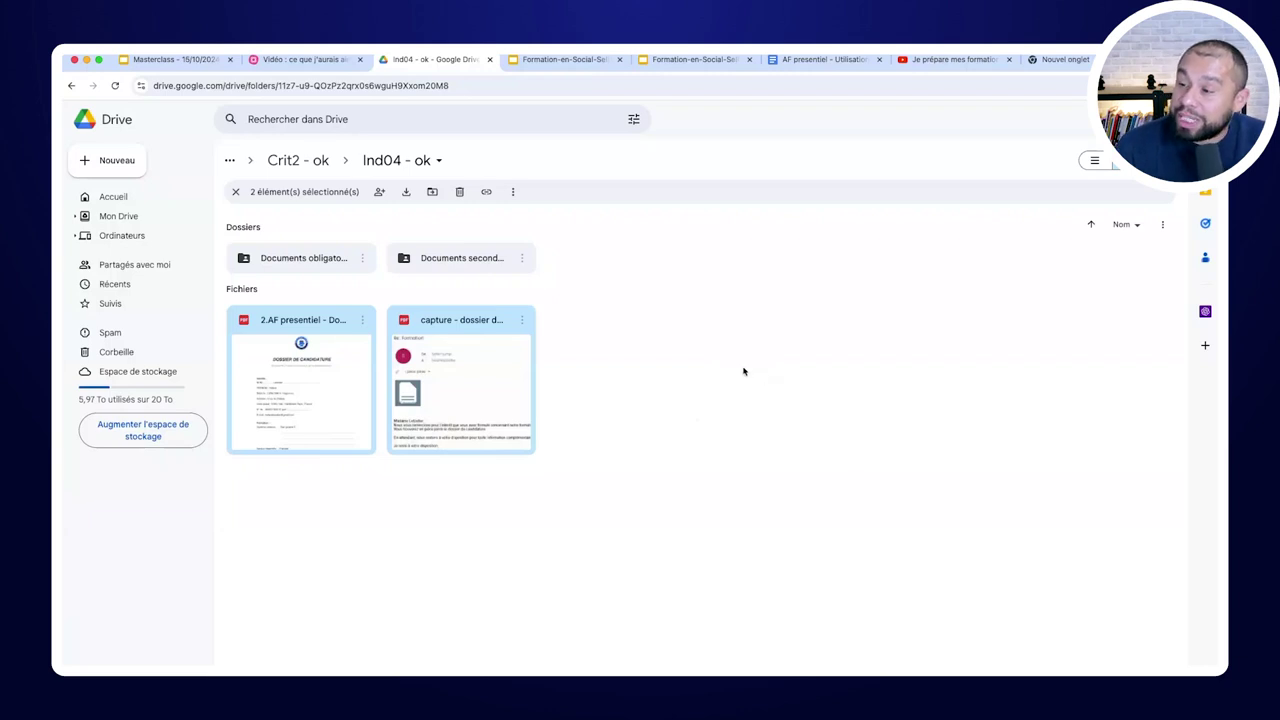
pyautogui.click(743, 371)
pyautogui.click(305, 165)
pyautogui.click(305, 166)
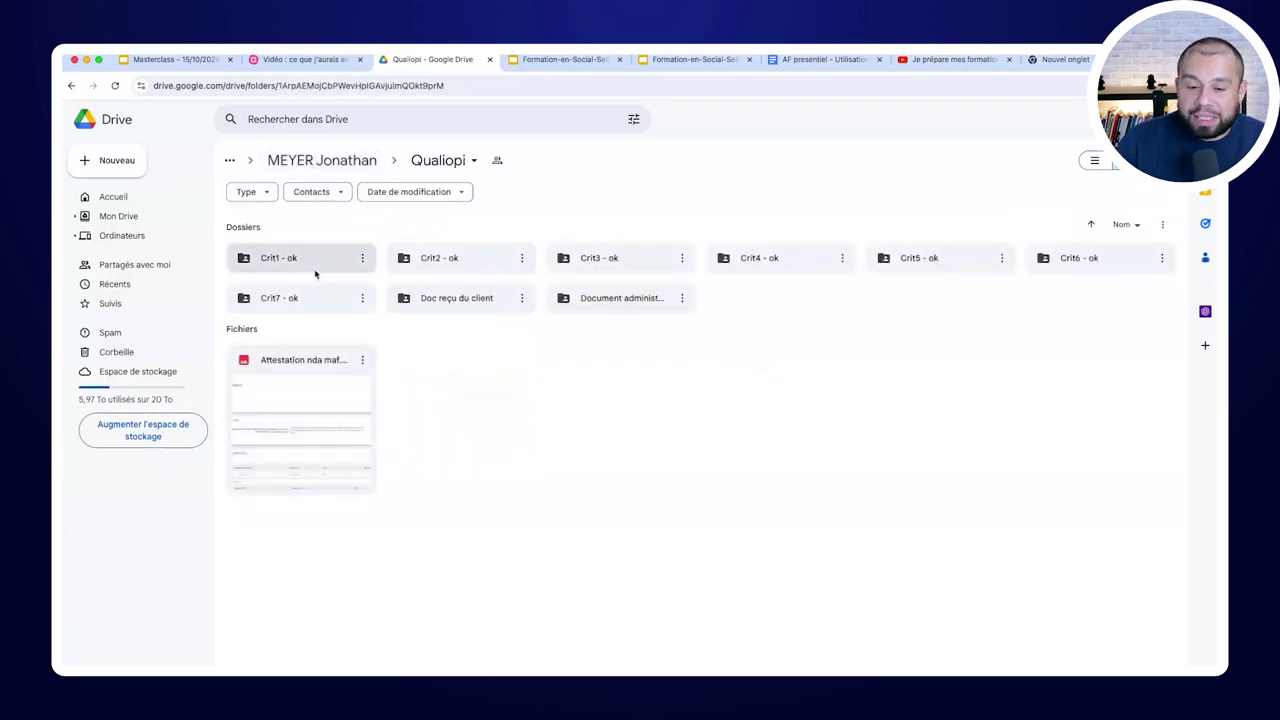
# Highlight the first three criterion folders in Qualiopi, look inside Crit1 - ok and return to the Qualiopi folder
pyautogui.moveTo(306, 223); pyautogui.dragTo(609, 257)
pyautogui.click(290, 258)
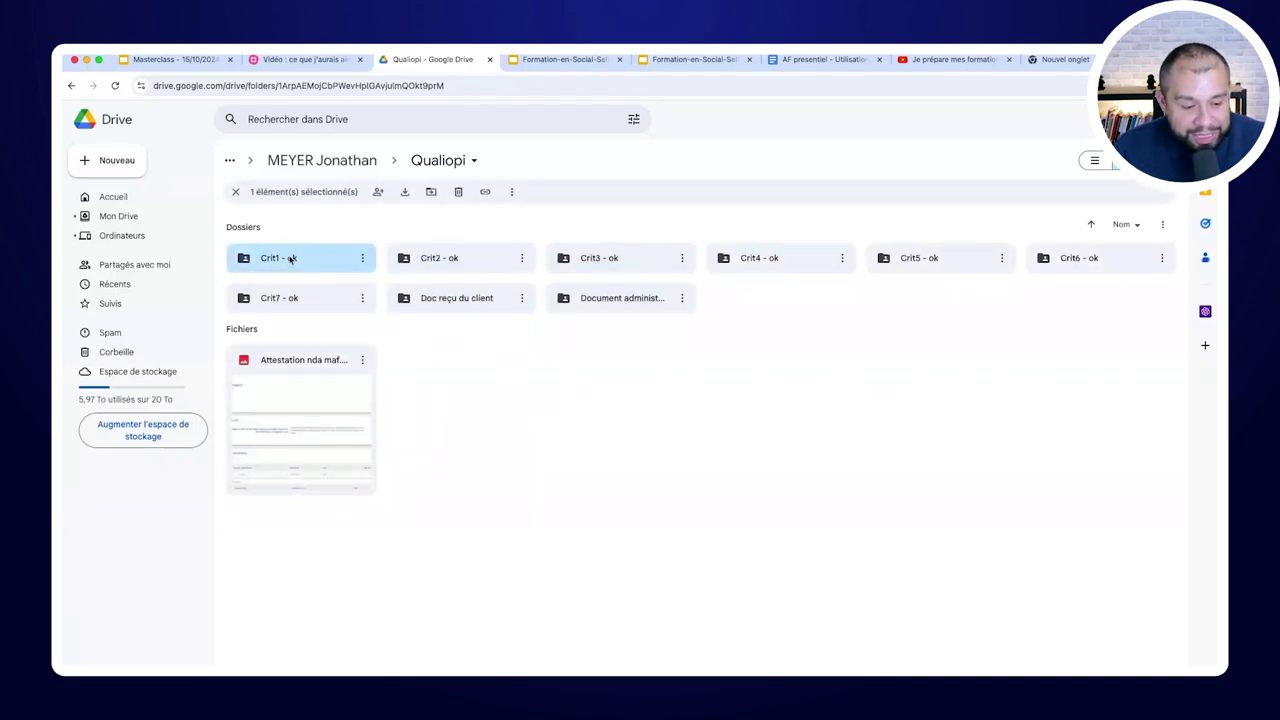
pyautogui.doubleClick(290, 258)
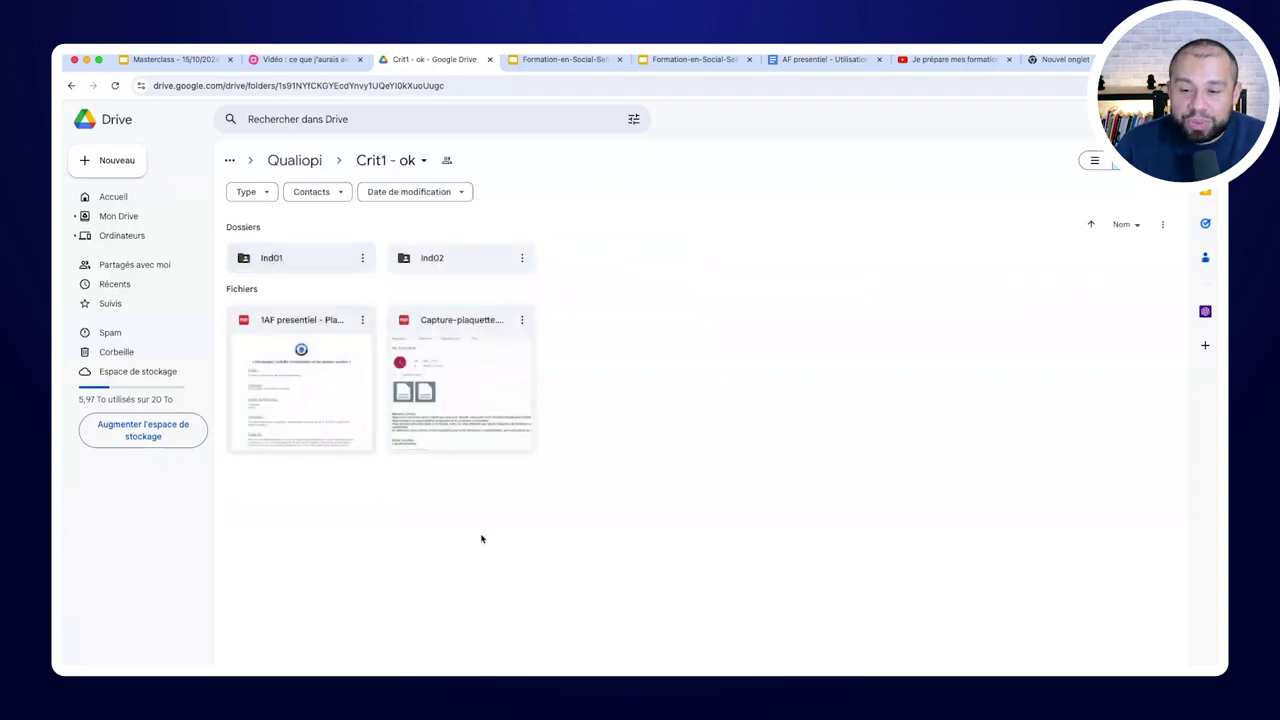
pyautogui.click(297, 162)
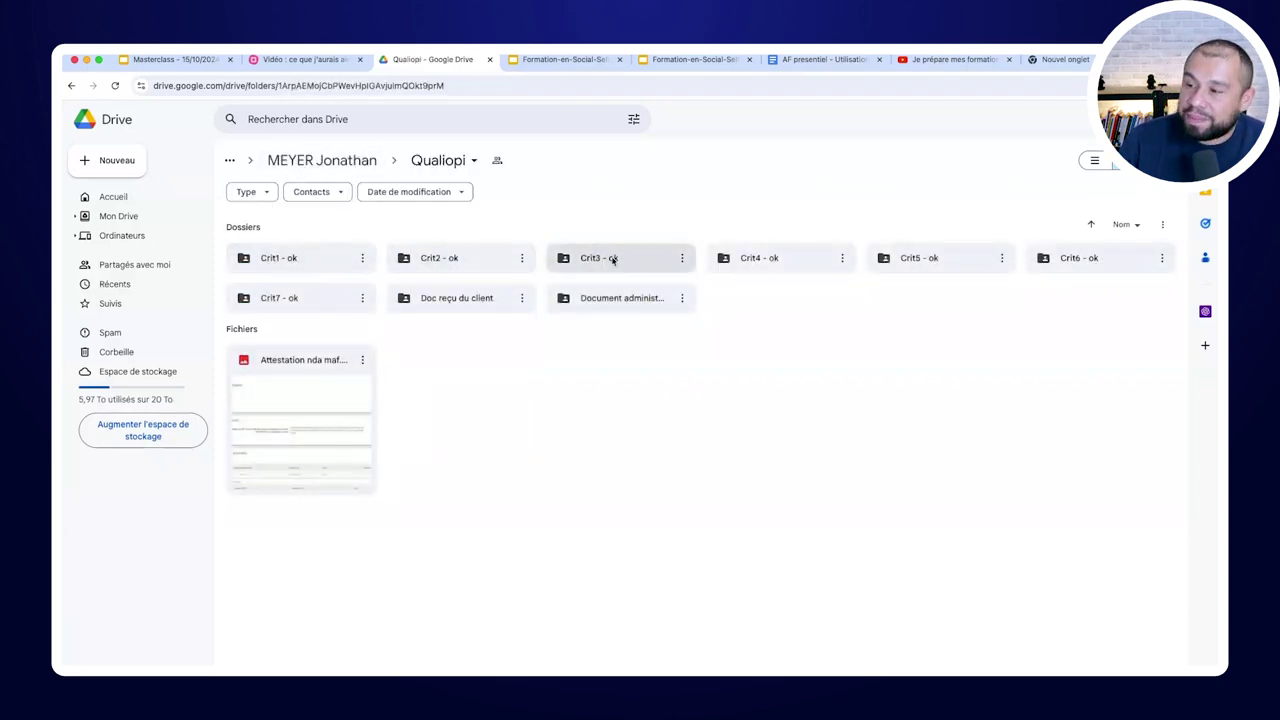
# Reopen Crit1 - ok, highlight its plaquette and capture PDFs twice and clear the selection
pyautogui.doubleClick(291, 257)
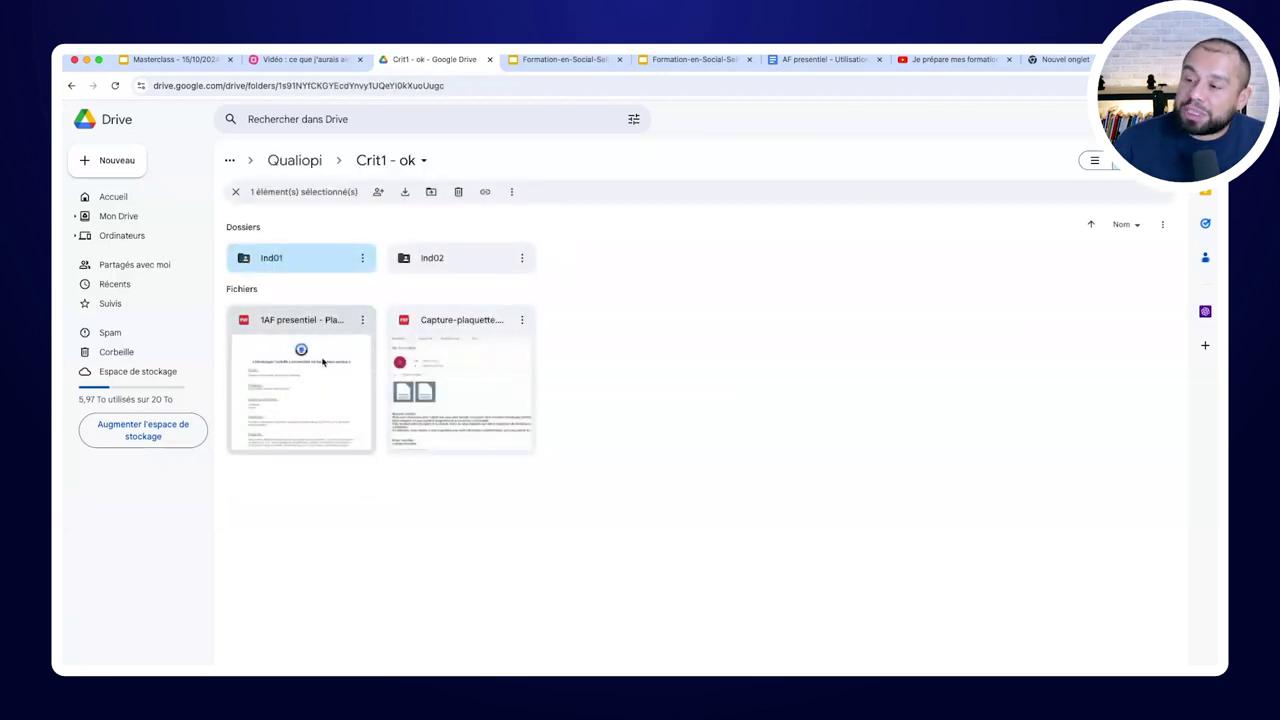
pyautogui.click(346, 306)
pyautogui.moveTo(346, 306); pyautogui.dragTo(714, 434)
pyautogui.click(717, 434)
pyautogui.moveTo(343, 288); pyautogui.dragTo(740, 389)
pyautogui.click(740, 388)
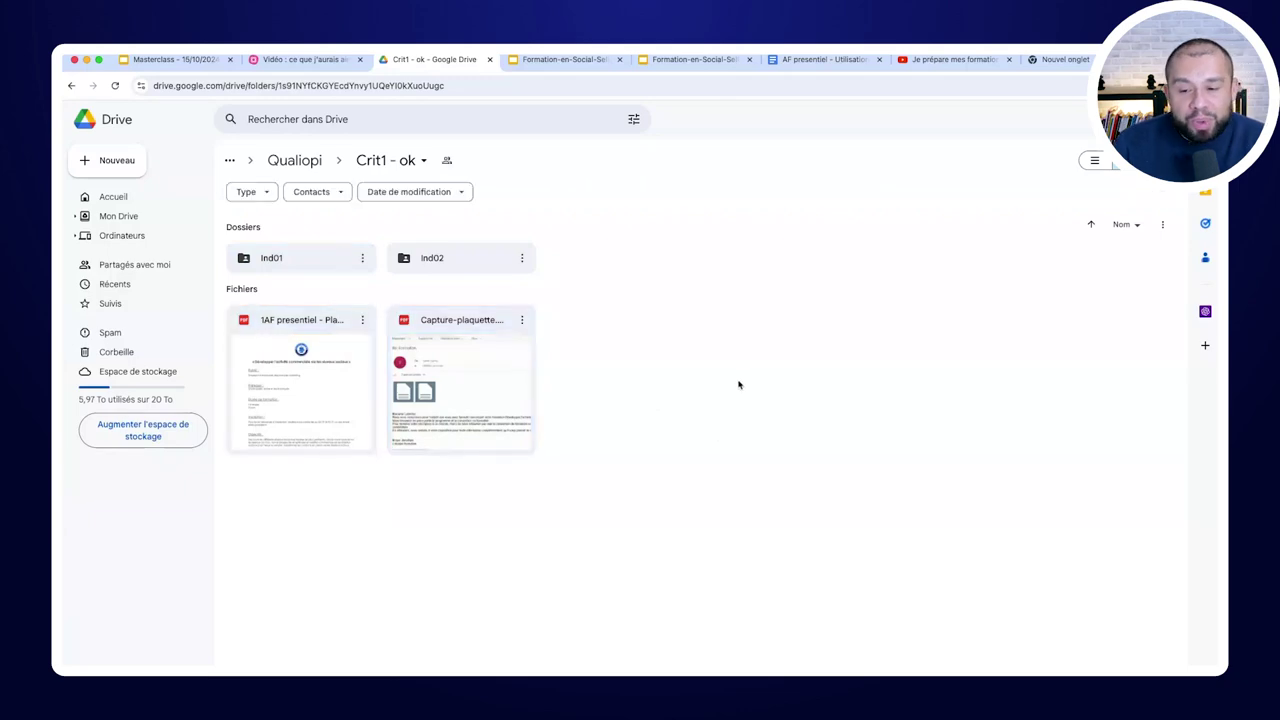
# Switch to the MindMeister mind map and examine the "3° Dossier D'audit" section from "La veille" down to the non-conformity topics
pyautogui.click(305, 60)
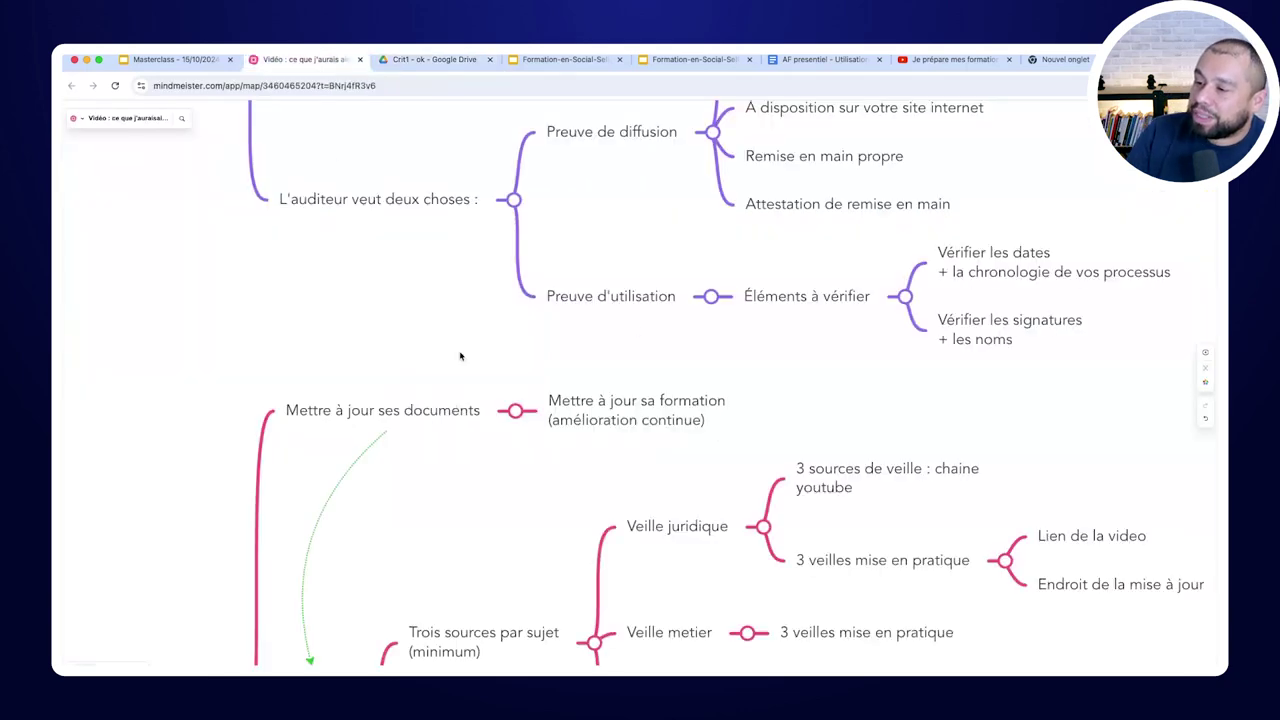
pyautogui.scroll(-5, 460, 356)
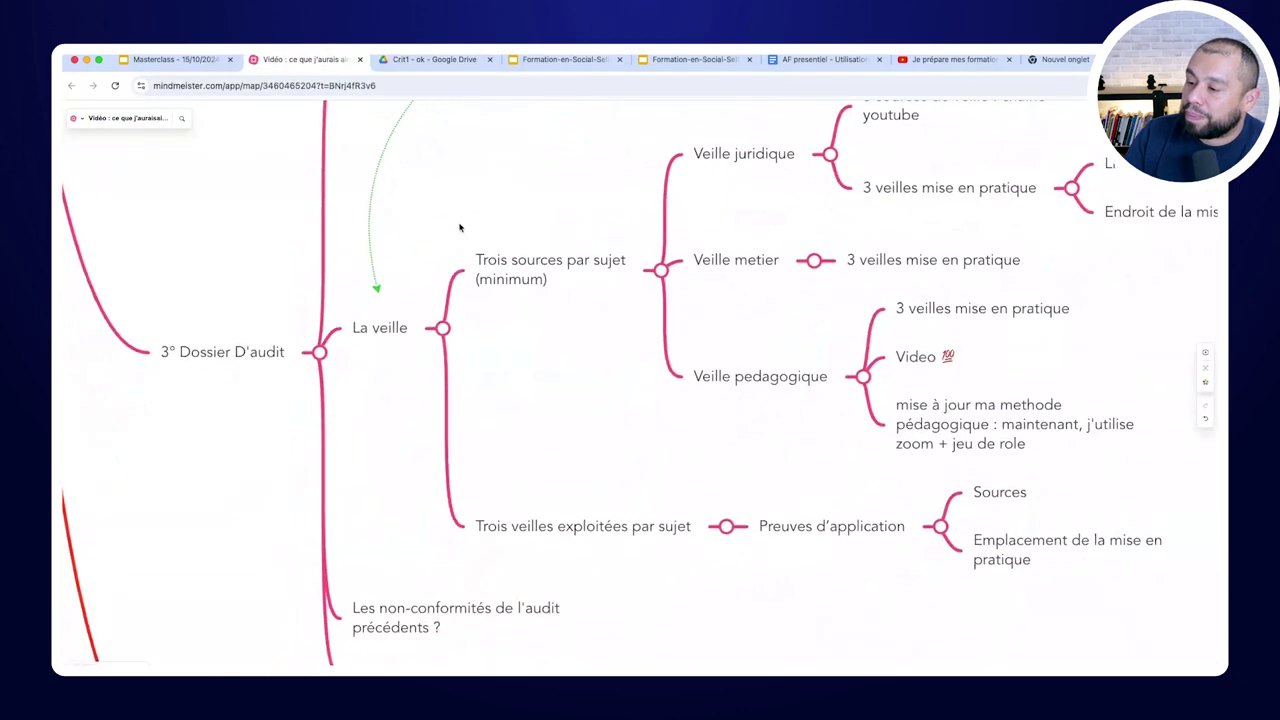
pyautogui.scroll(-4, 460, 228)
pyautogui.hscroll(-2, 460, 228)
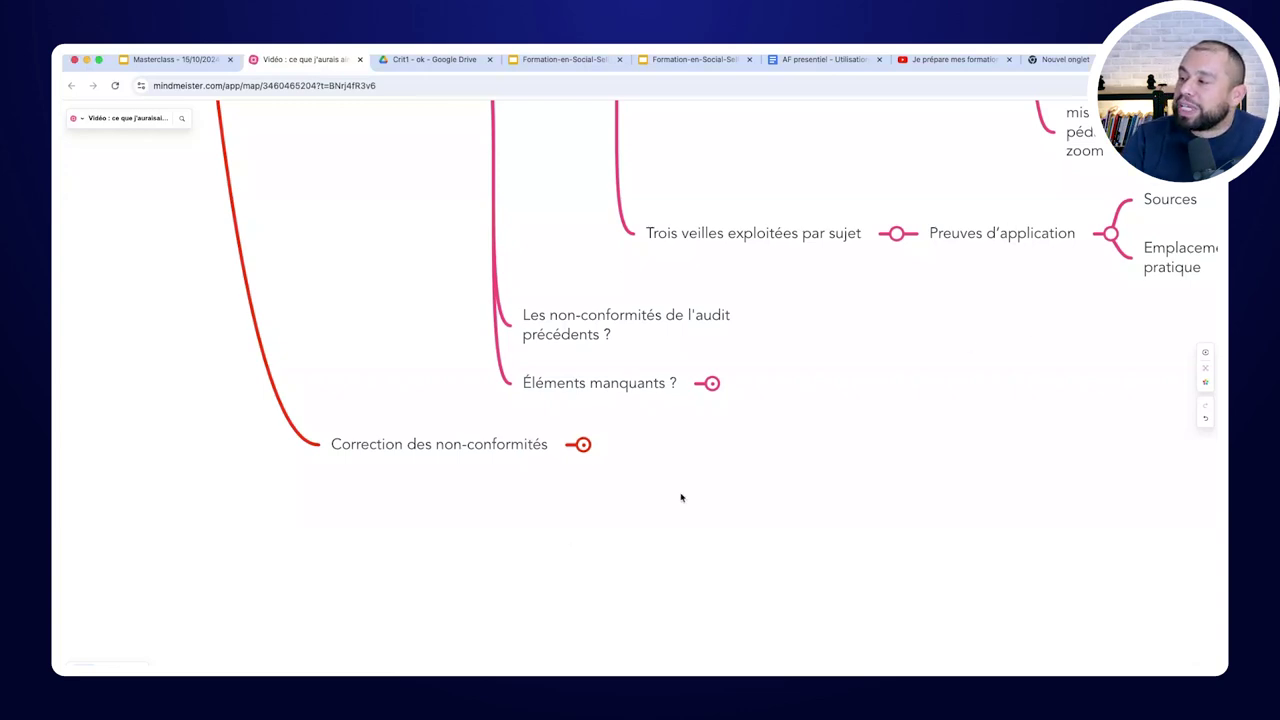
pyautogui.moveTo(823, 351); pyautogui.dragTo(494, 603)
pyautogui.moveTo(1011, 283); pyautogui.dragTo(933, 286)
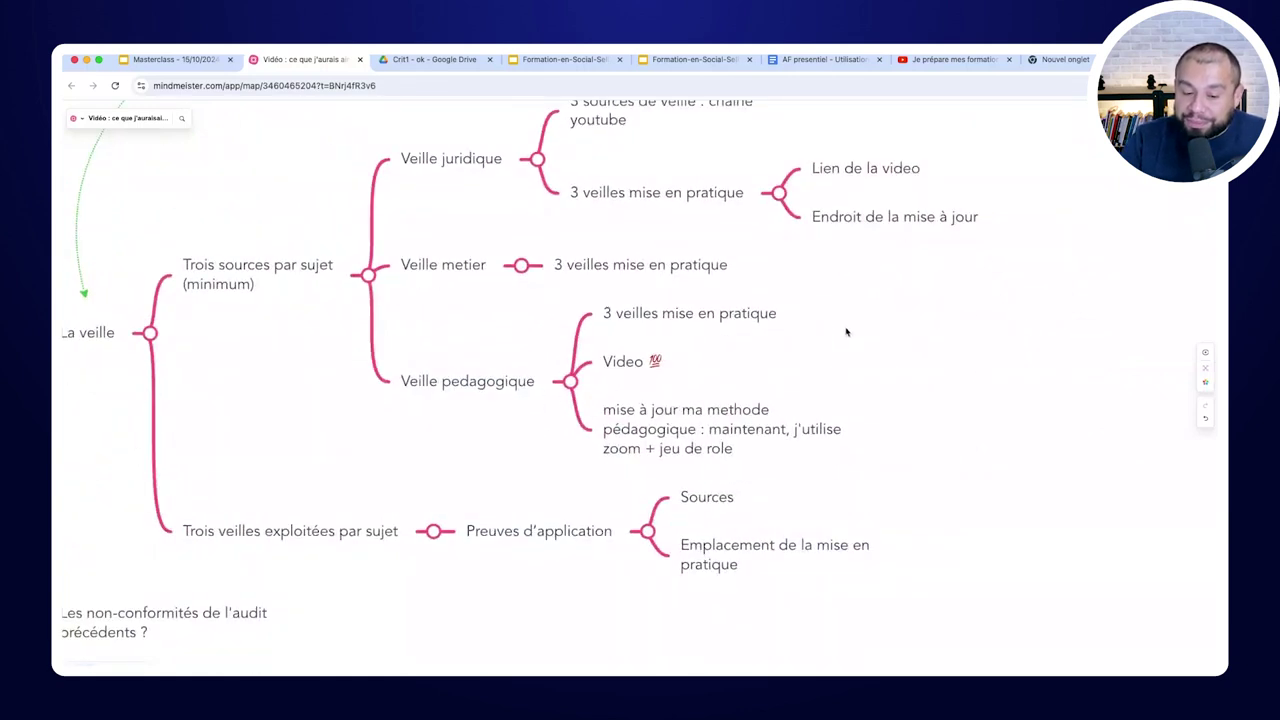
pyautogui.hscroll(-5, 831, 340)
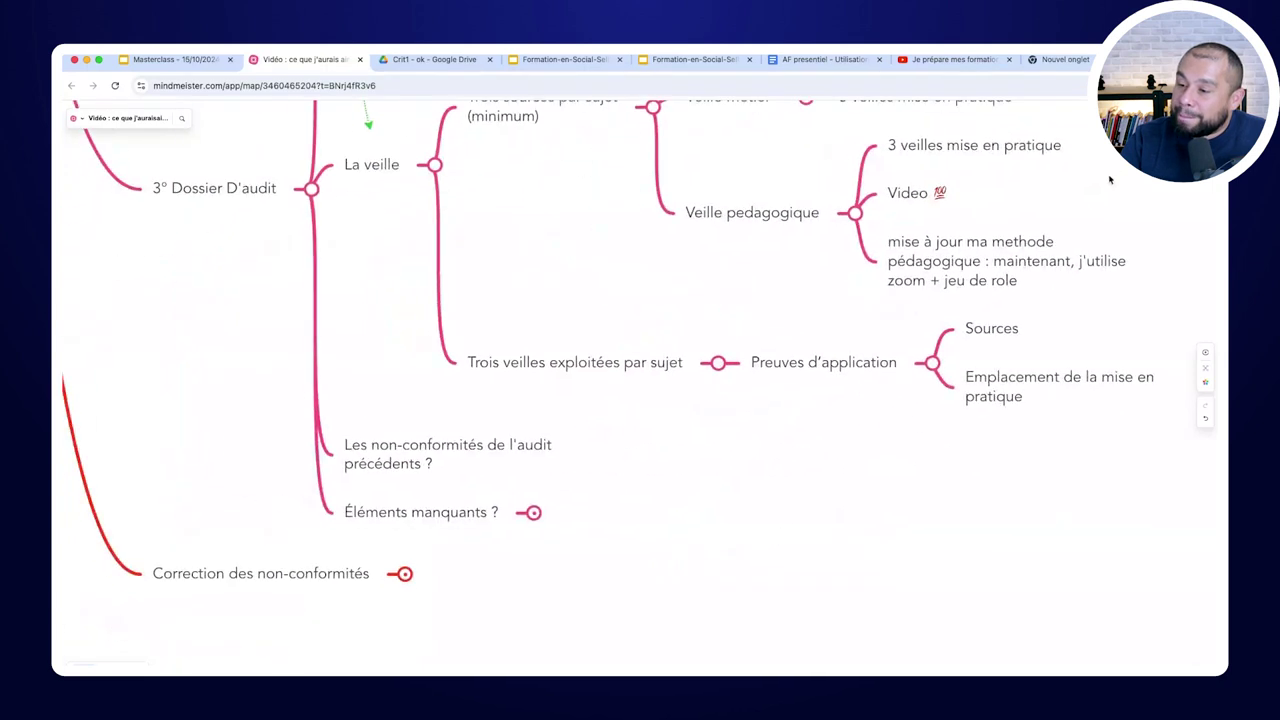
pyautogui.scroll(2, 713, 500)
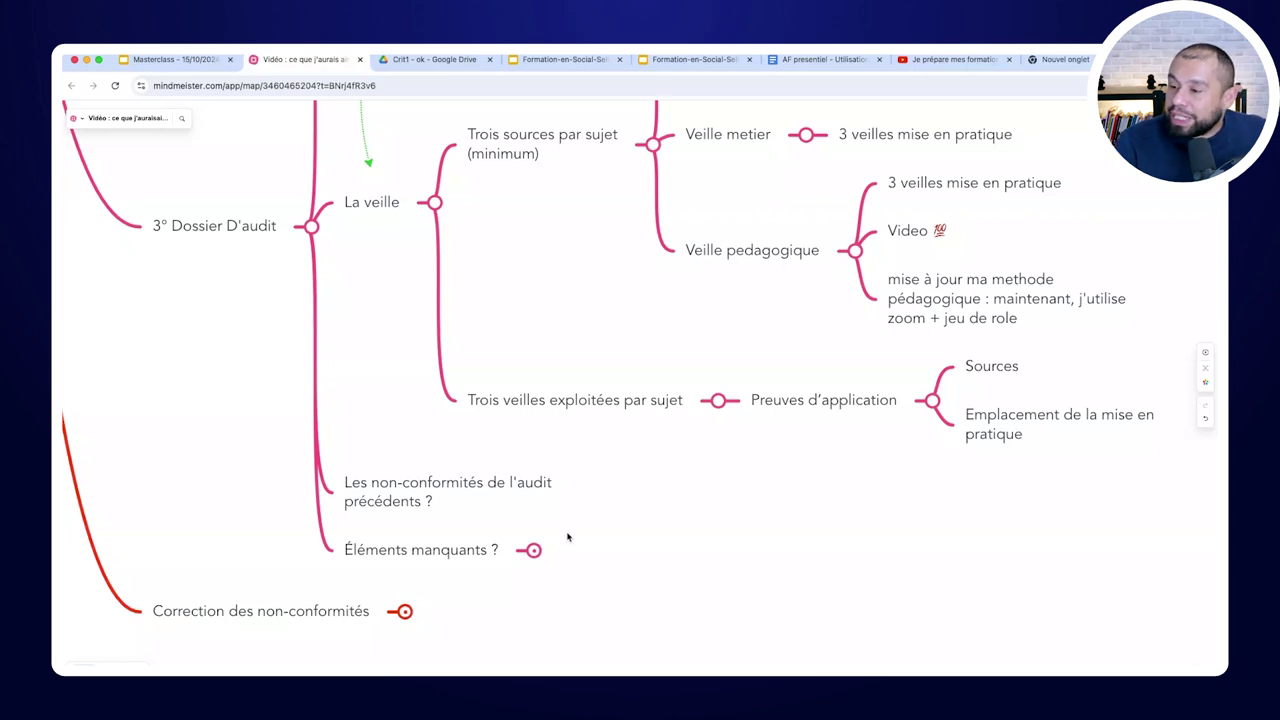
# Add a subtopic reading "AUdit Initial" to the topic "Les non-conformités de l'audit précédents ?"
pyautogui.click(478, 508)
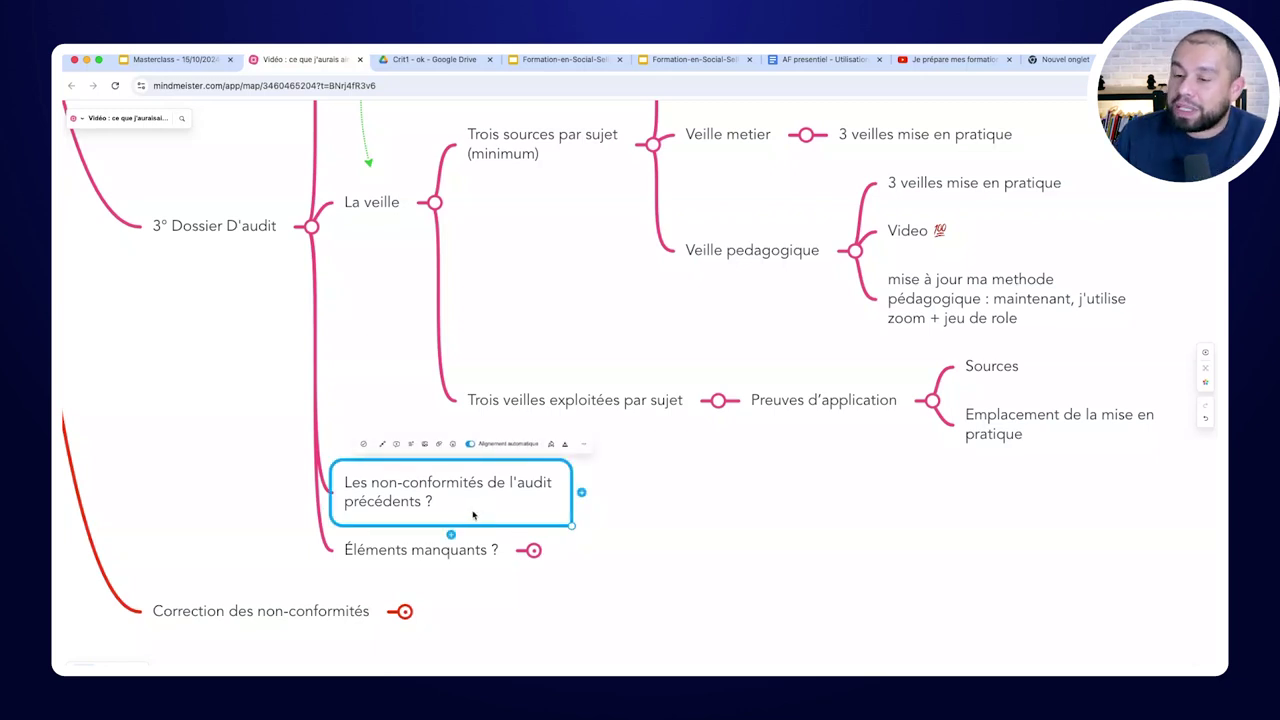
pyautogui.click(584, 501)
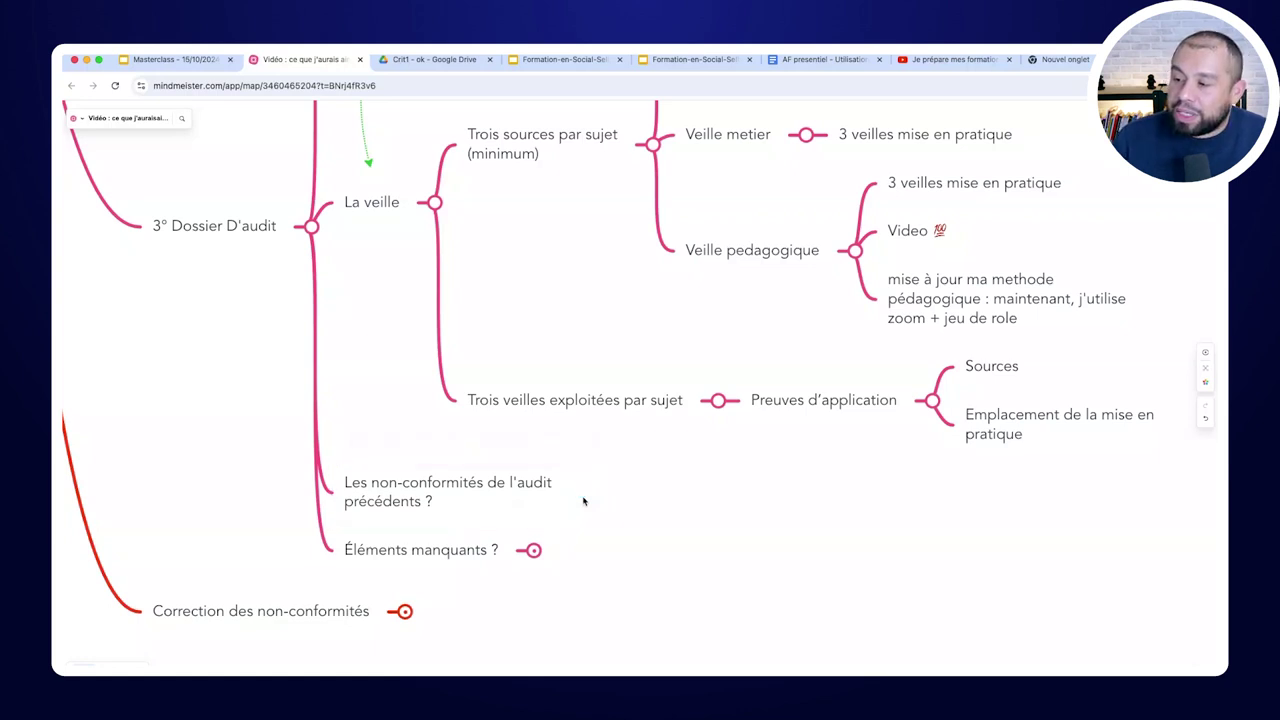
pyautogui.click(463, 487)
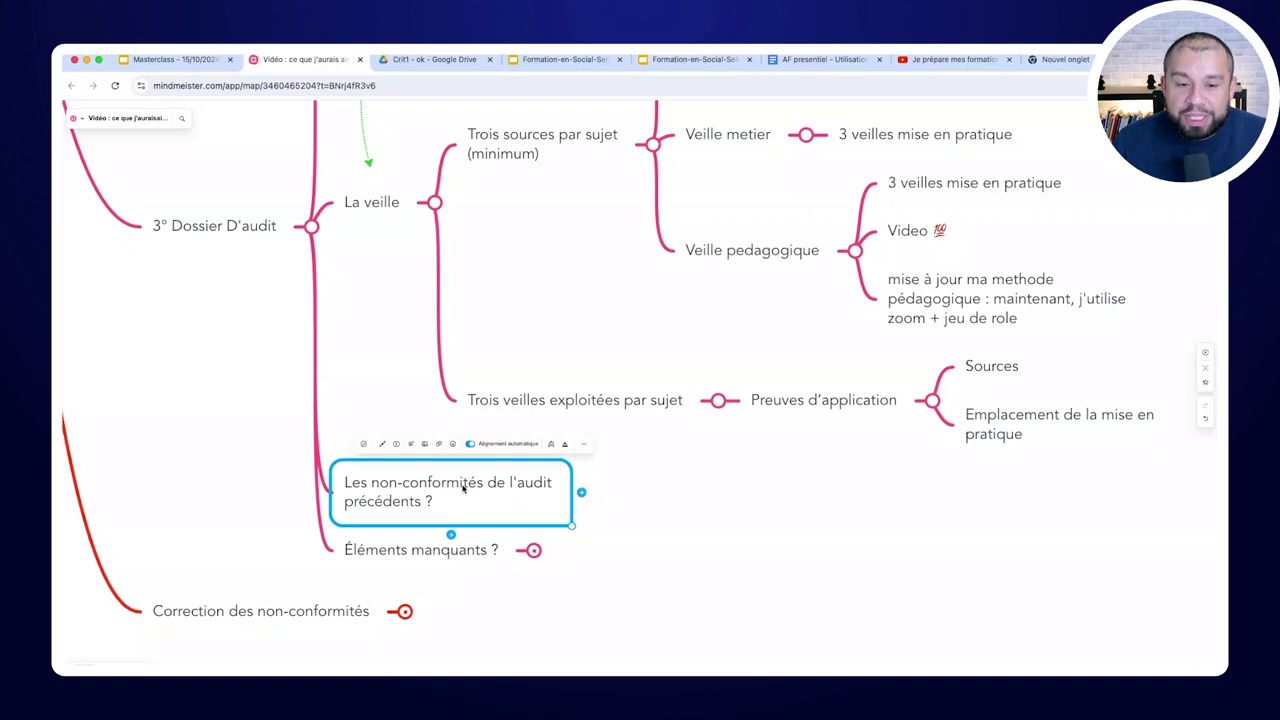
pyautogui.click(581, 492)
pyautogui.write('AUdit Initial')
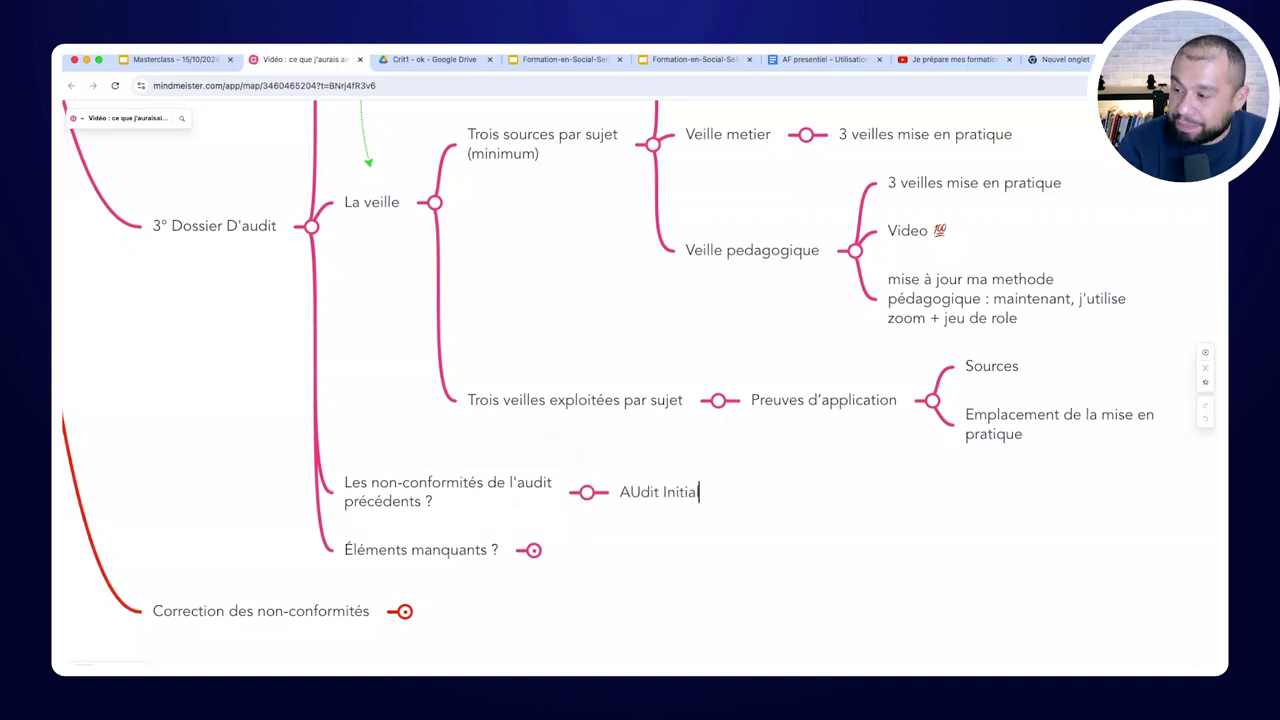
# Add a sibling topic below "AUdit Initial" and enter the text "Aujdiot de"
pyautogui.click(625, 493)
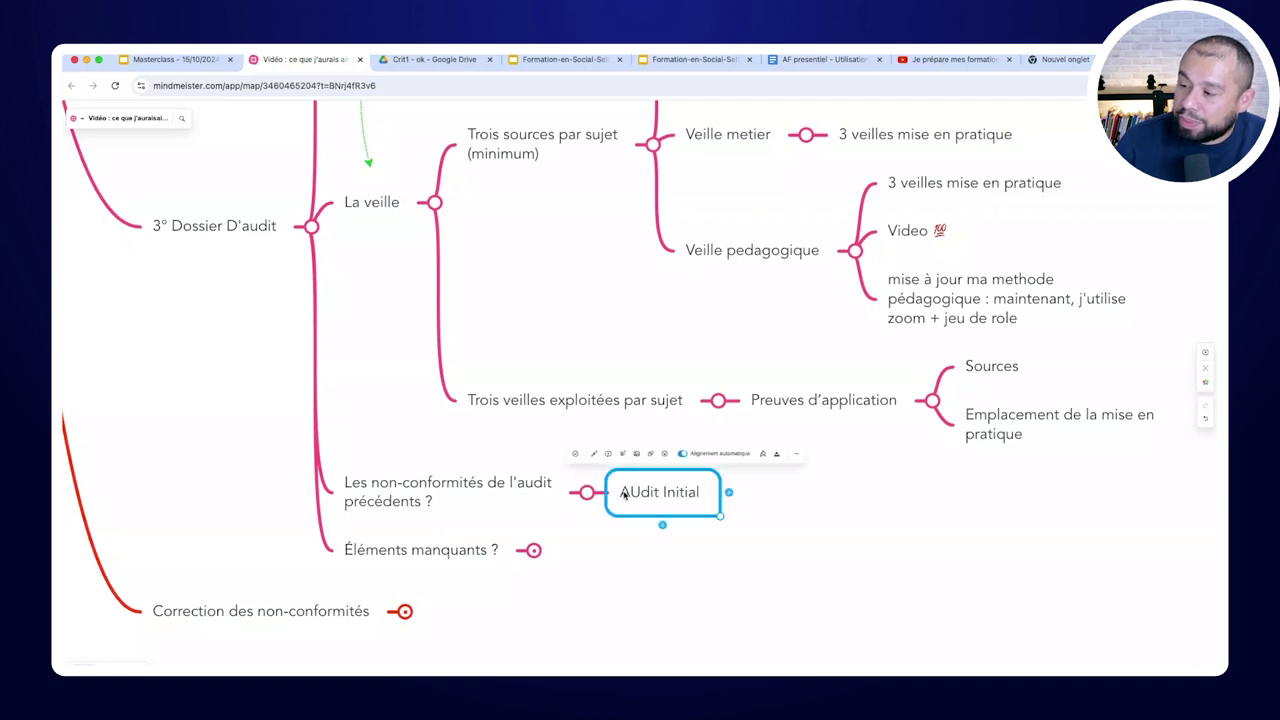
pyautogui.press('Return')
pyautogui.write('Aujdiot de')
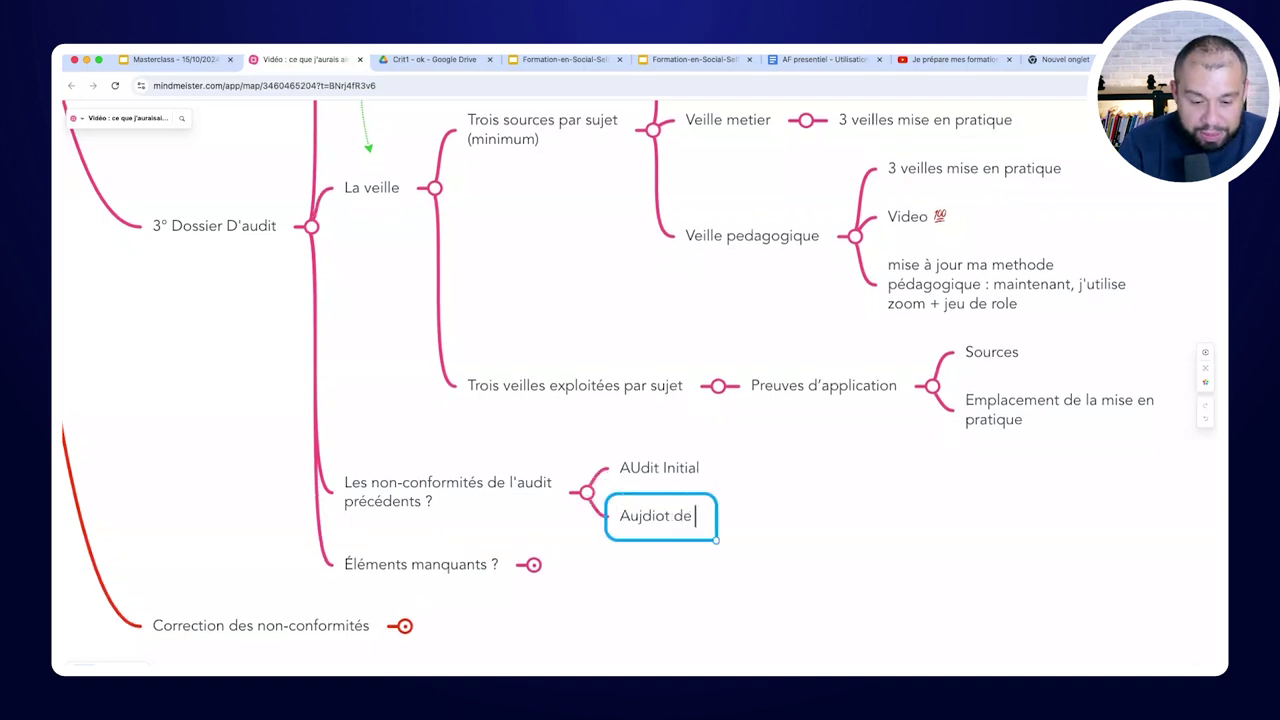